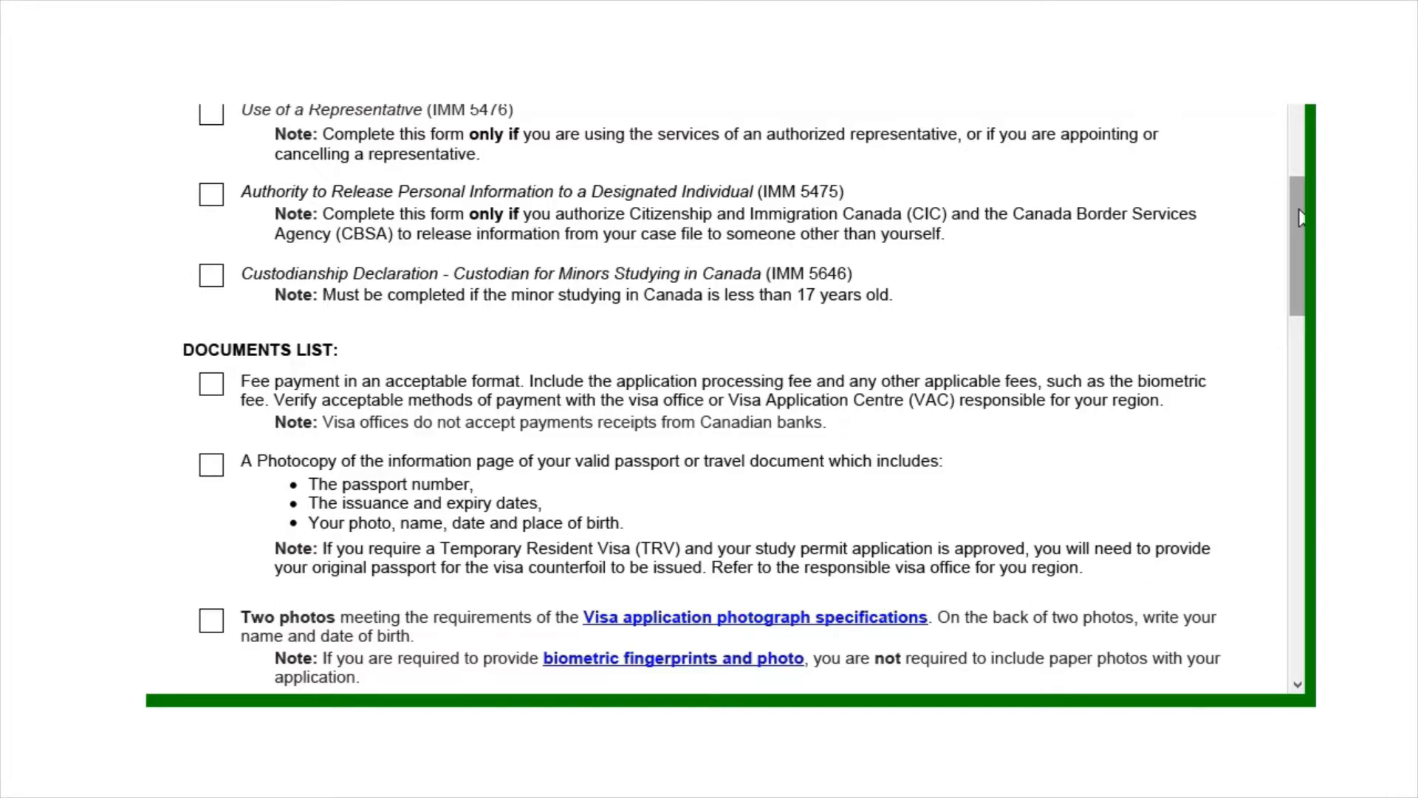
Scroll through the forms and documents checklist to page 1 of the IMM 1294 study permit form
left_click_drag(1301, 217, 1288, 154)
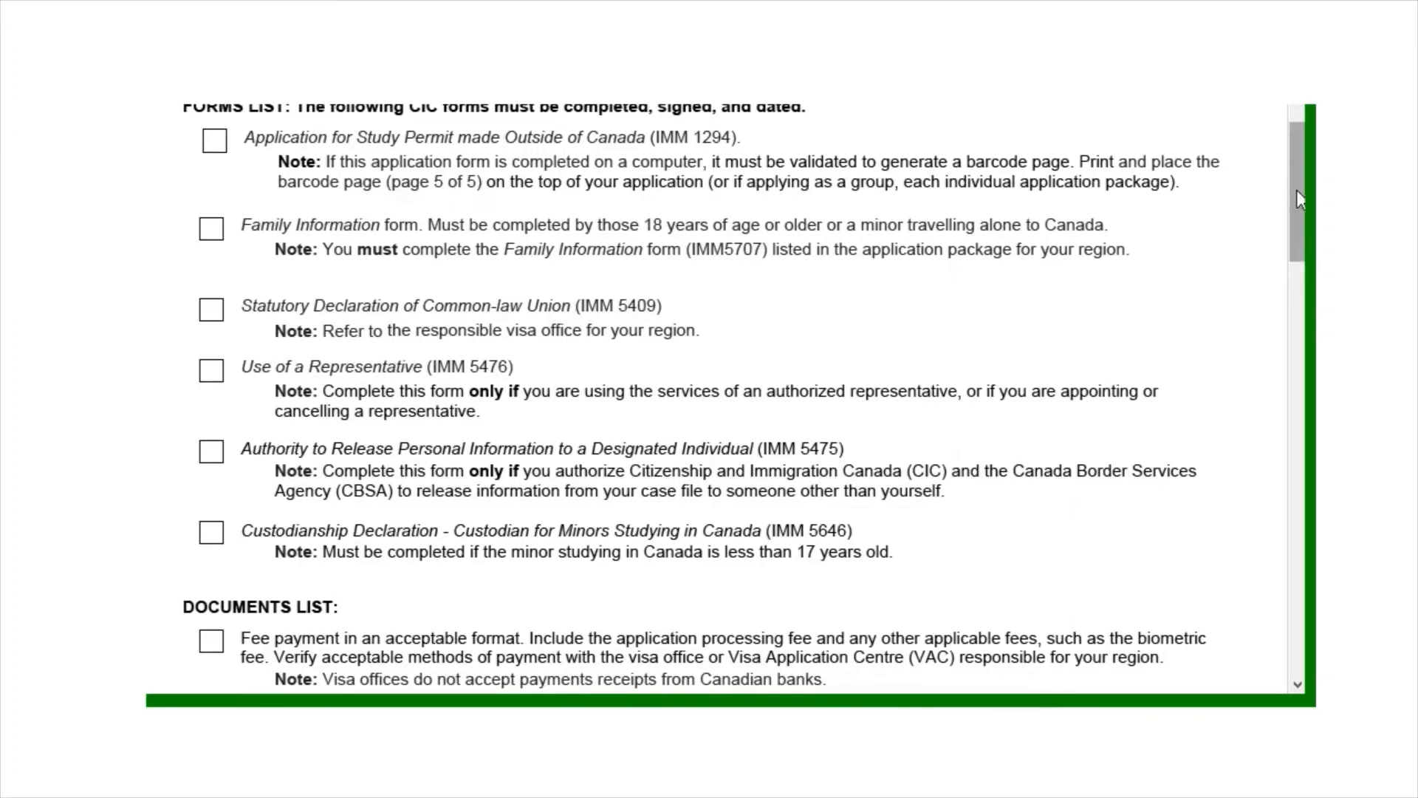
left_click_drag(1296, 189, 1296, 266)
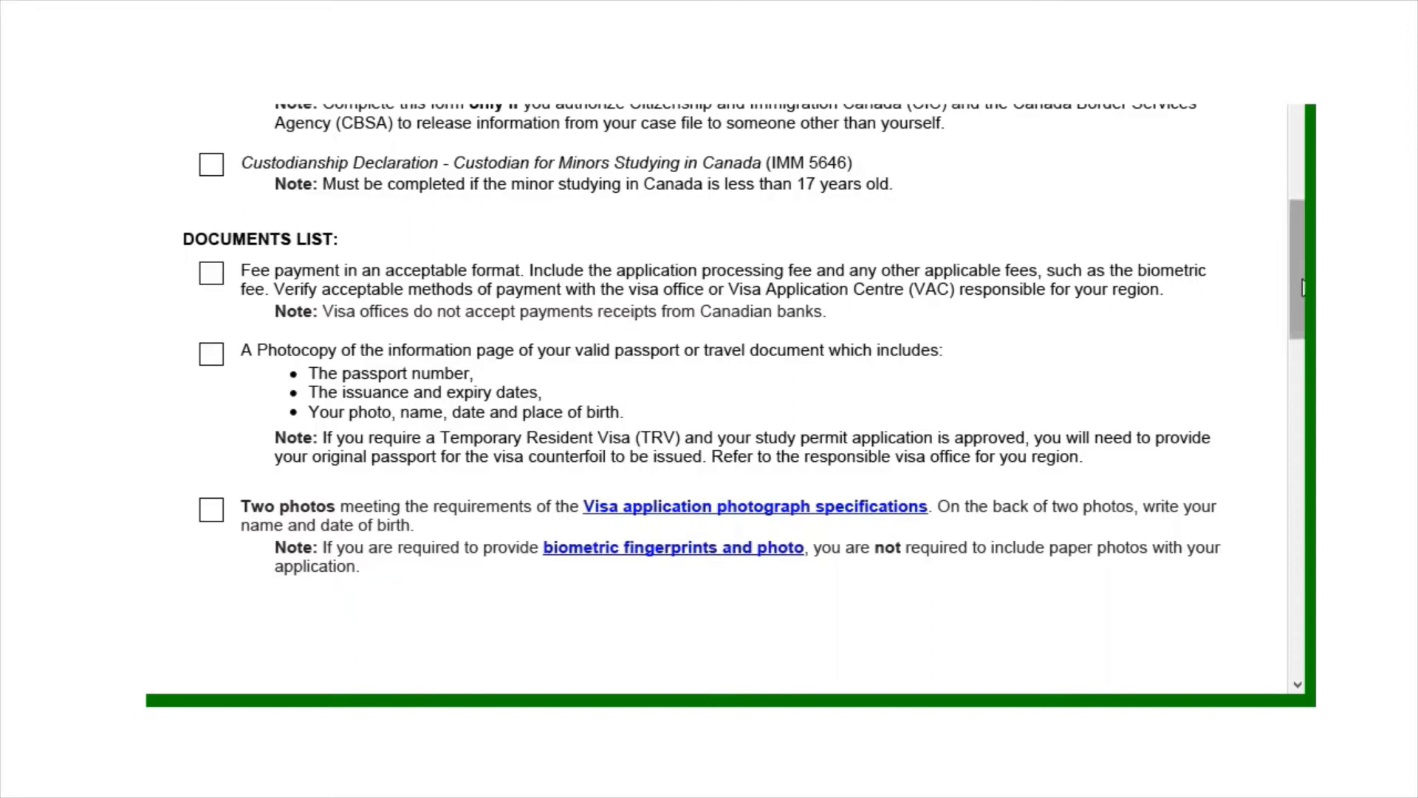
left_click_drag(1302, 288, 1304, 320)
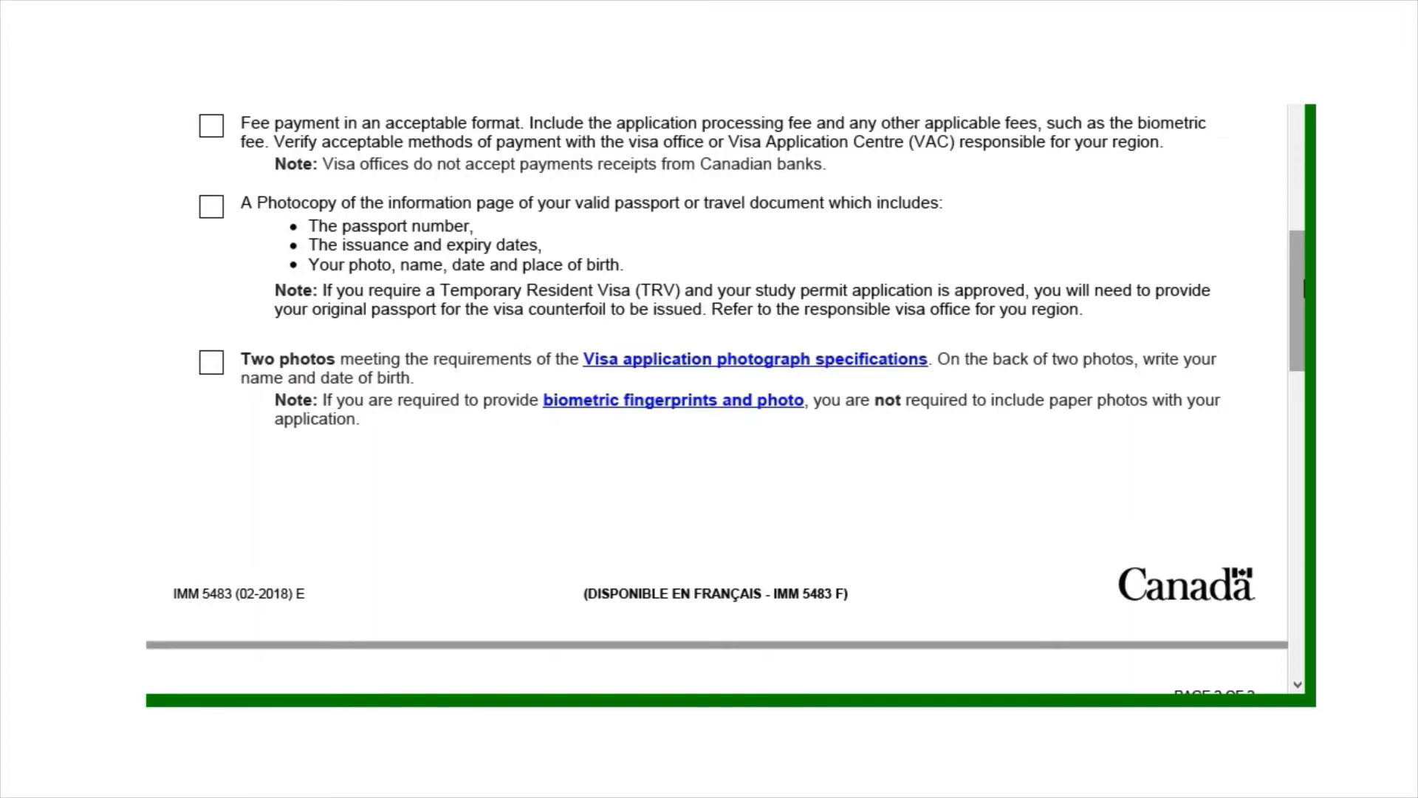
scroll(709, 399, "up", 10)
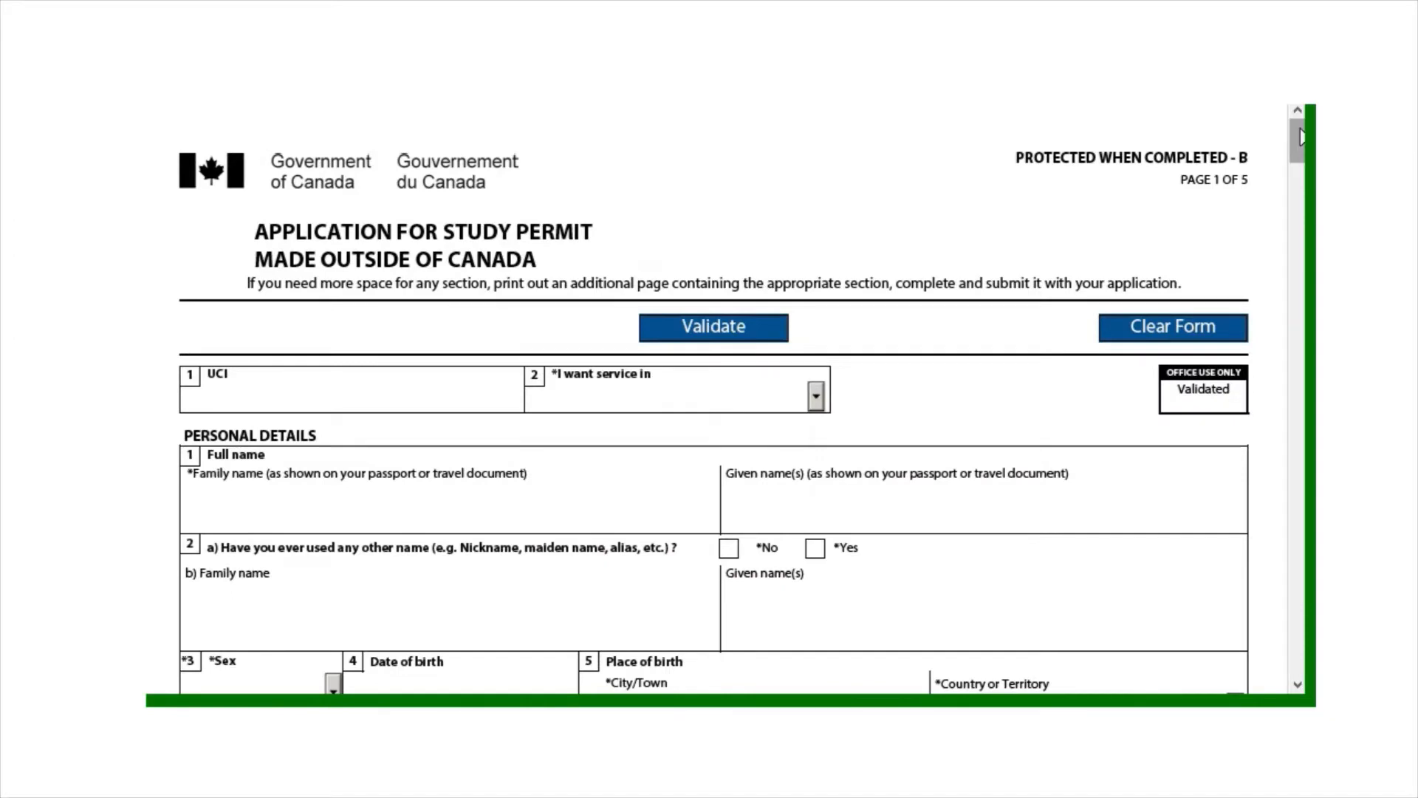
Enter a numbers-only UCI, removing the invalid leading letter after the format warning
left_click_drag(1301, 135, 1301, 142)
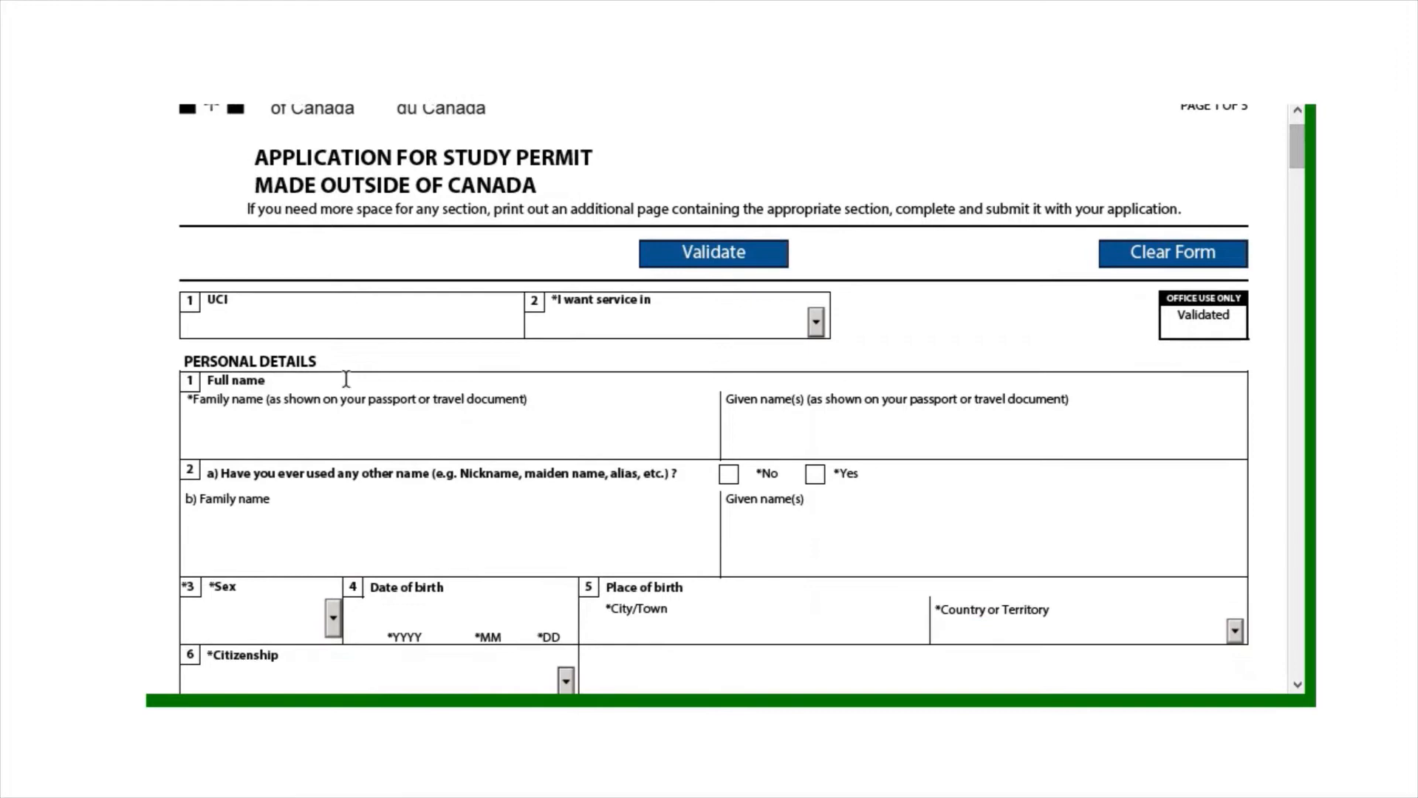
left_click(320, 326)
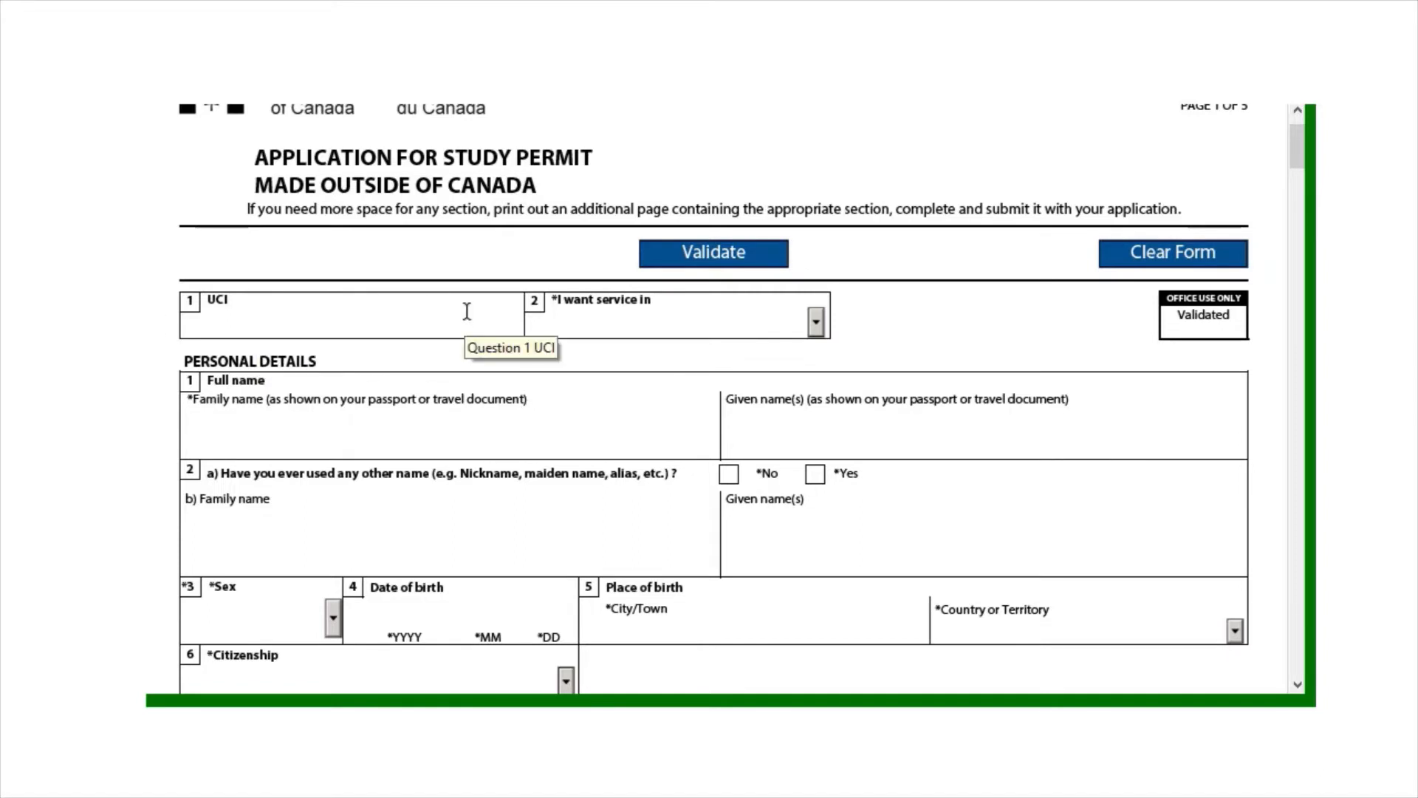
key("Caps_Lock")
type("A")
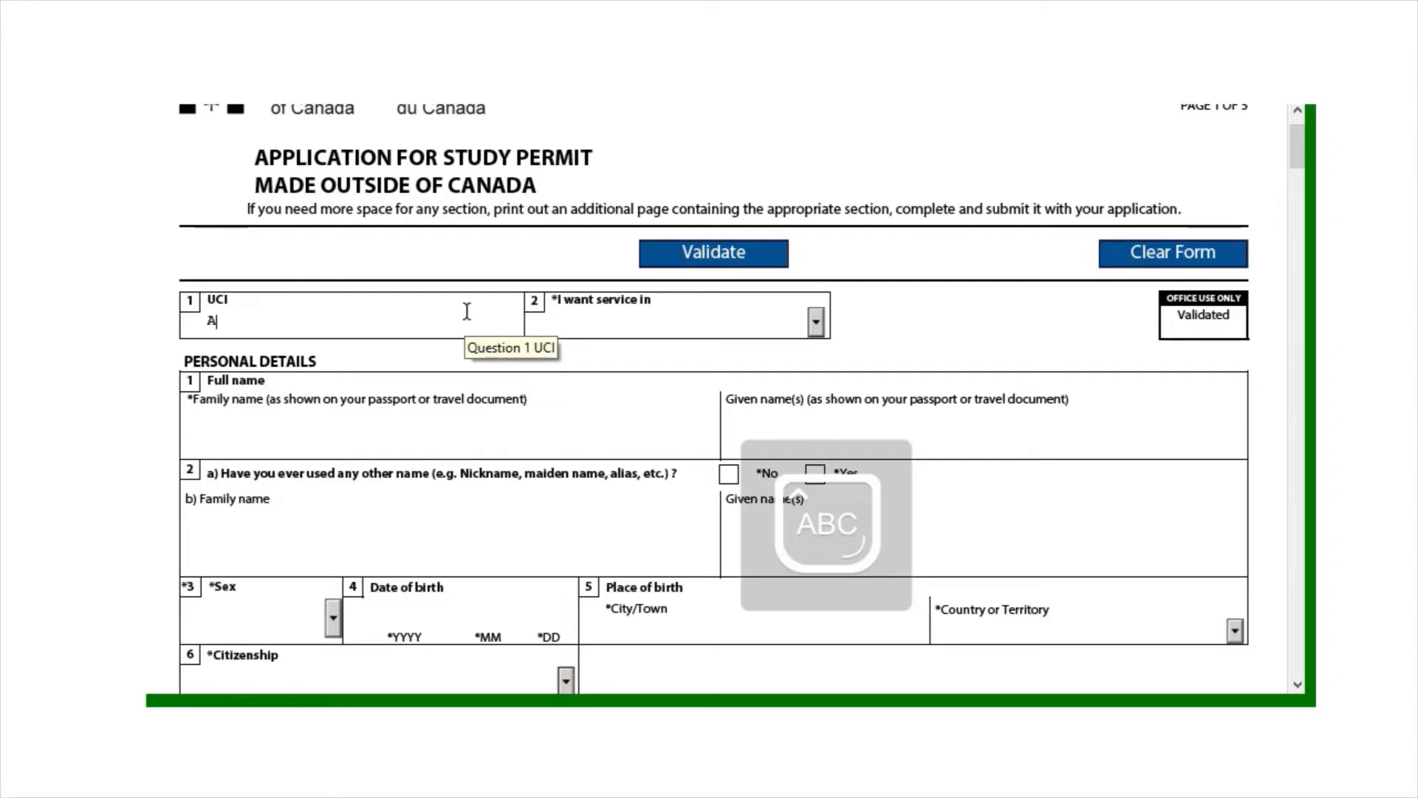
key("Caps_Lock")
type("123456678")
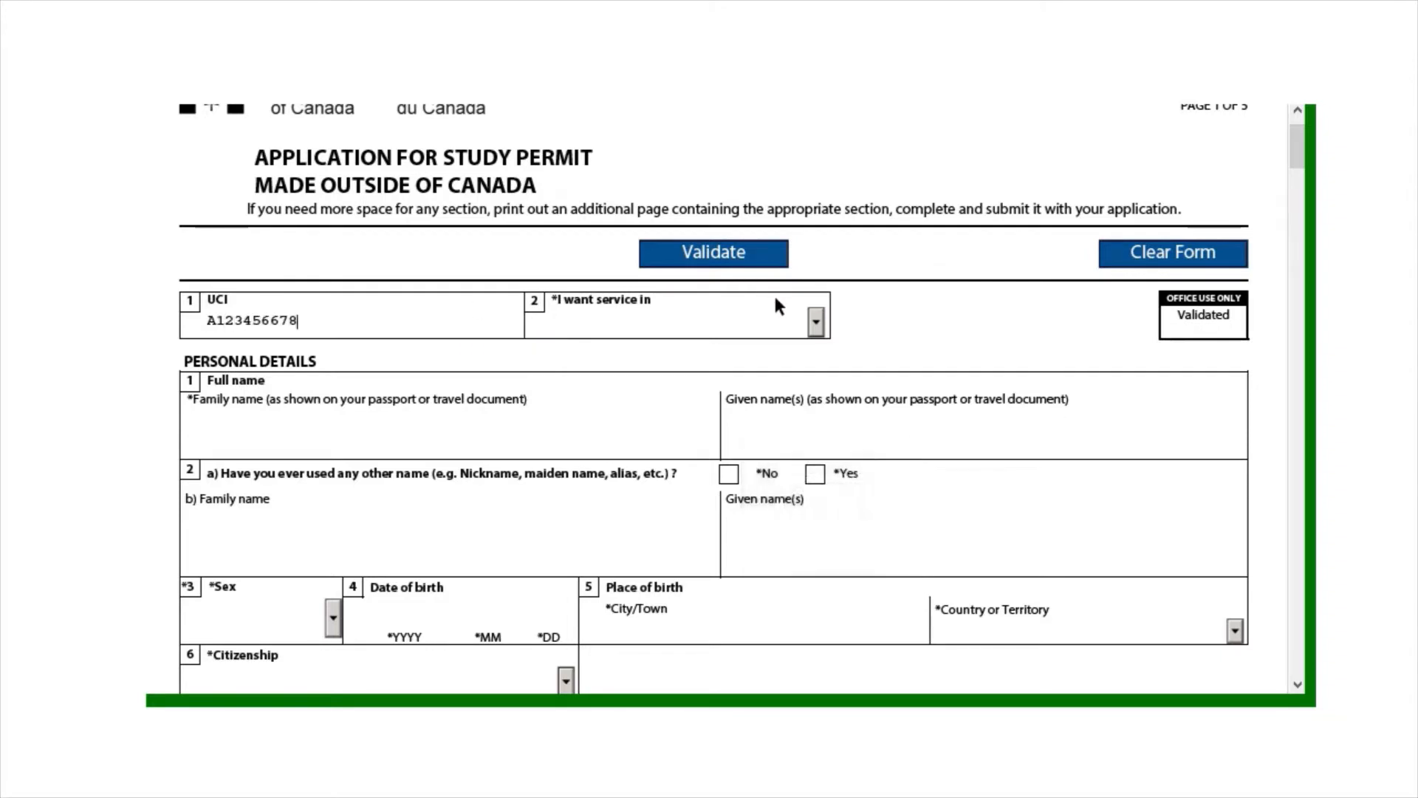
left_click(818, 326)
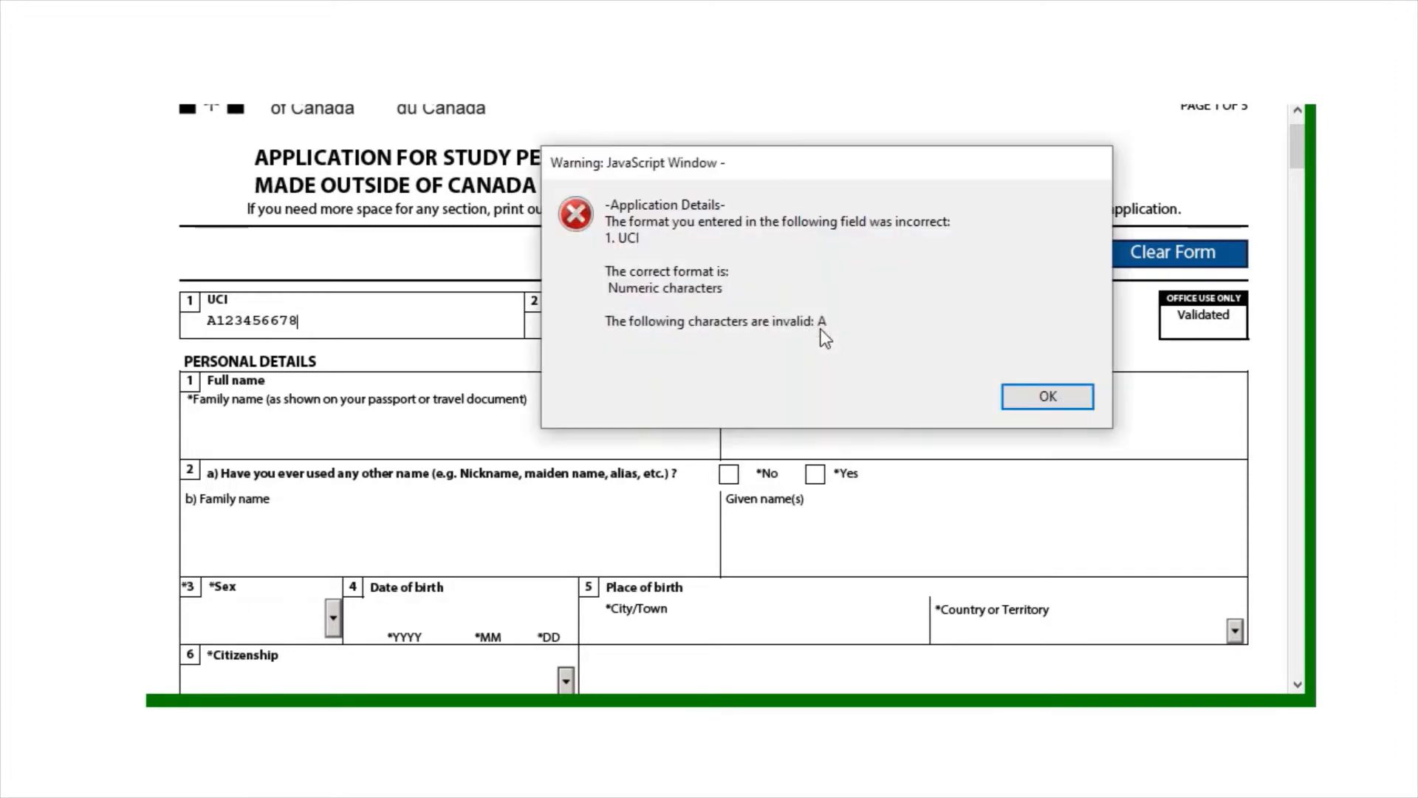
left_click(1019, 405)
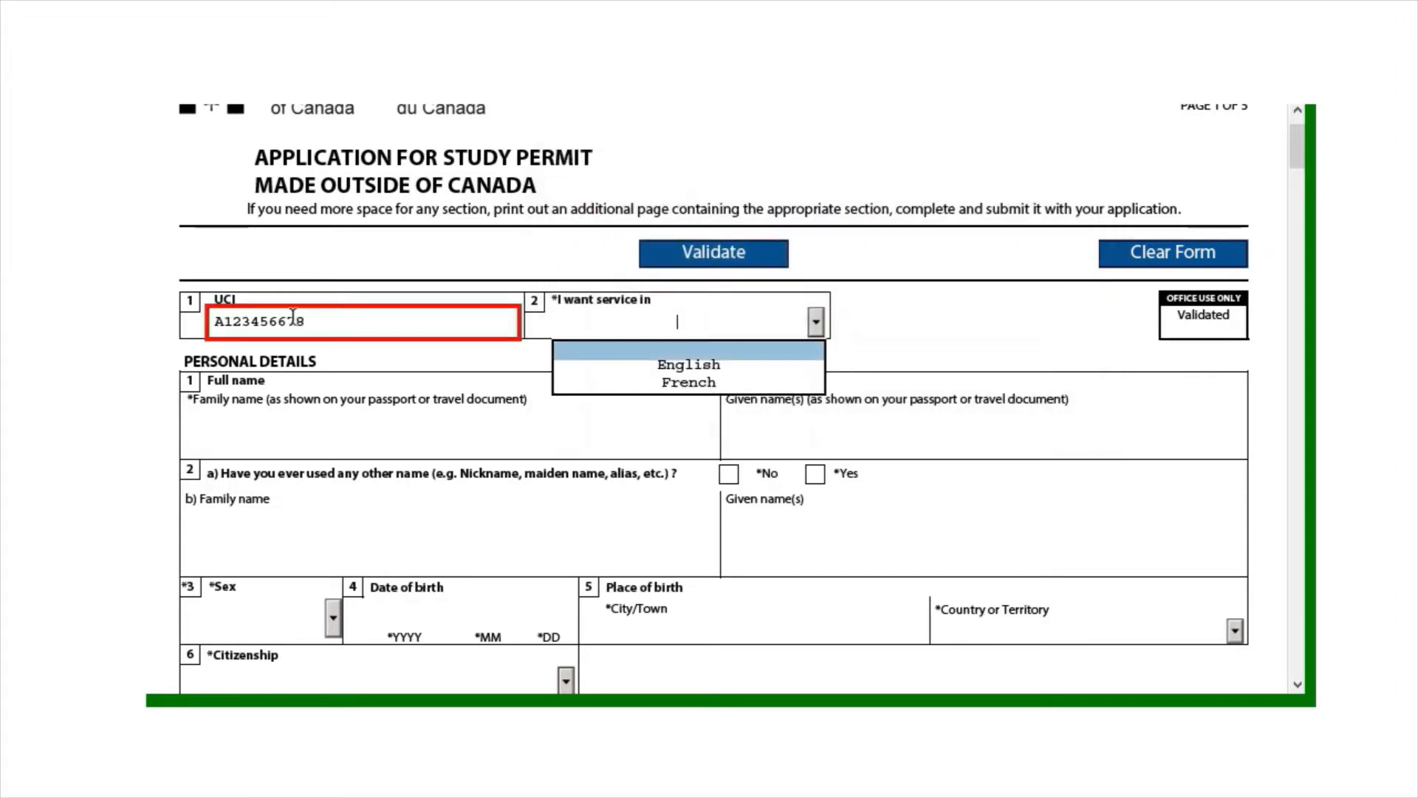
left_click(234, 327)
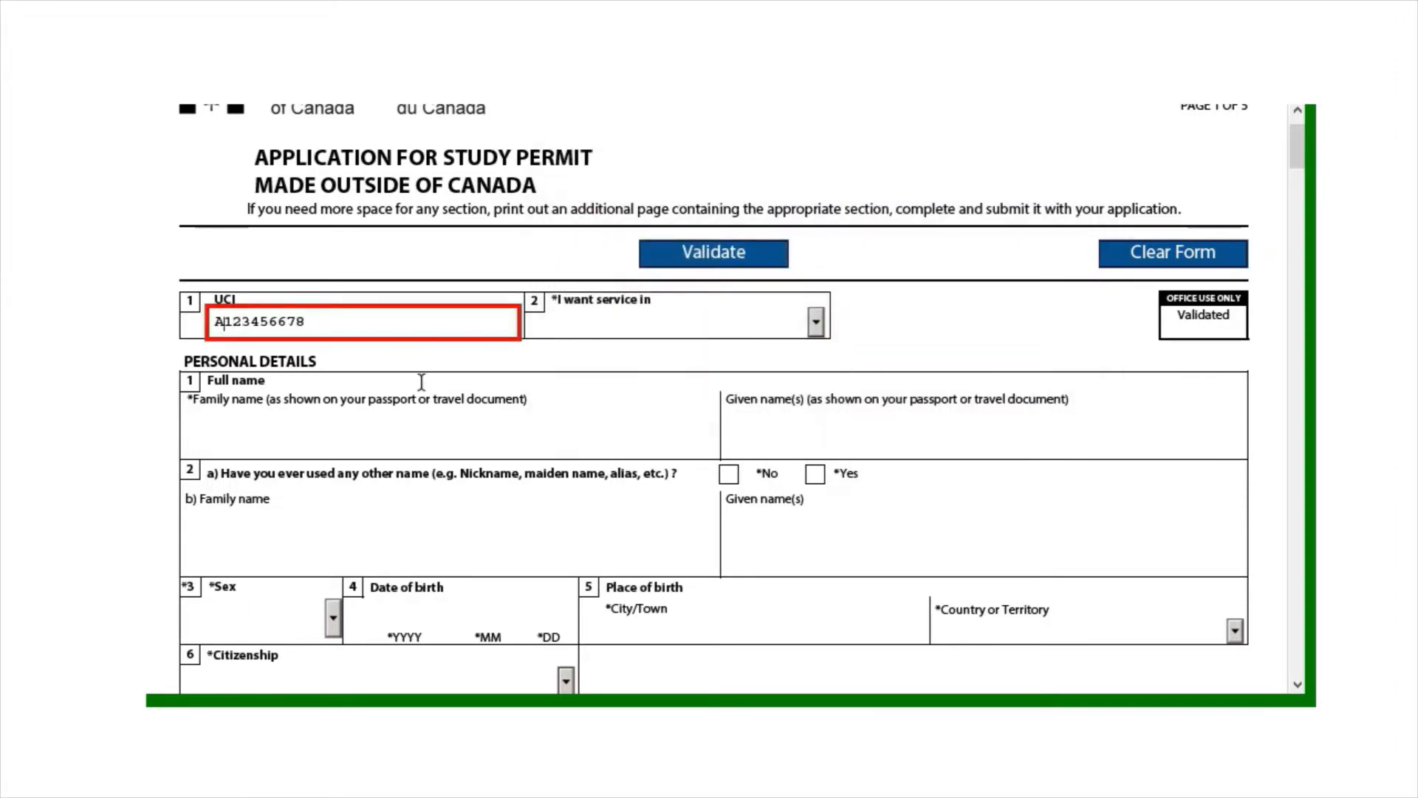
key("BackSpace")
Set the language of service to English
left_click(628, 319)
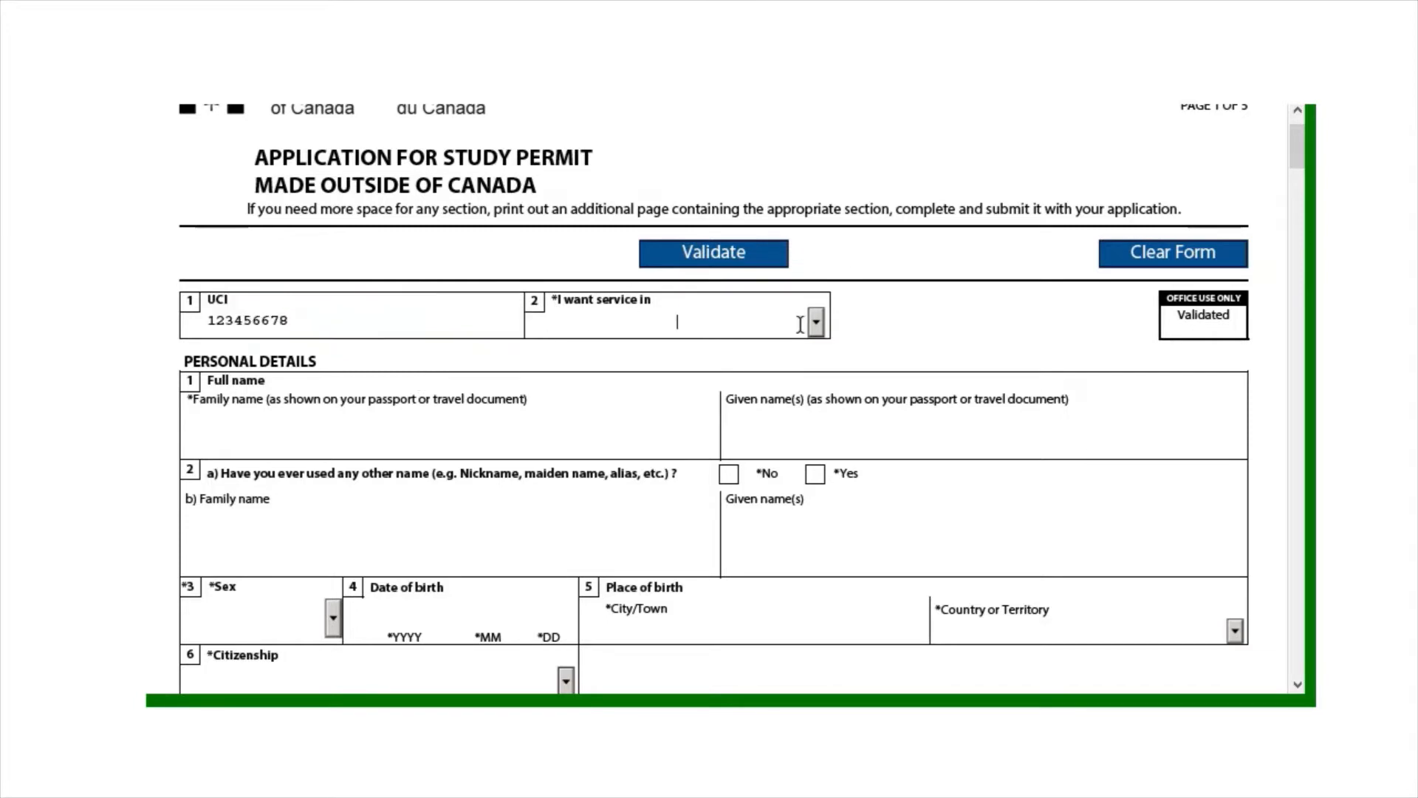
left_click(825, 331)
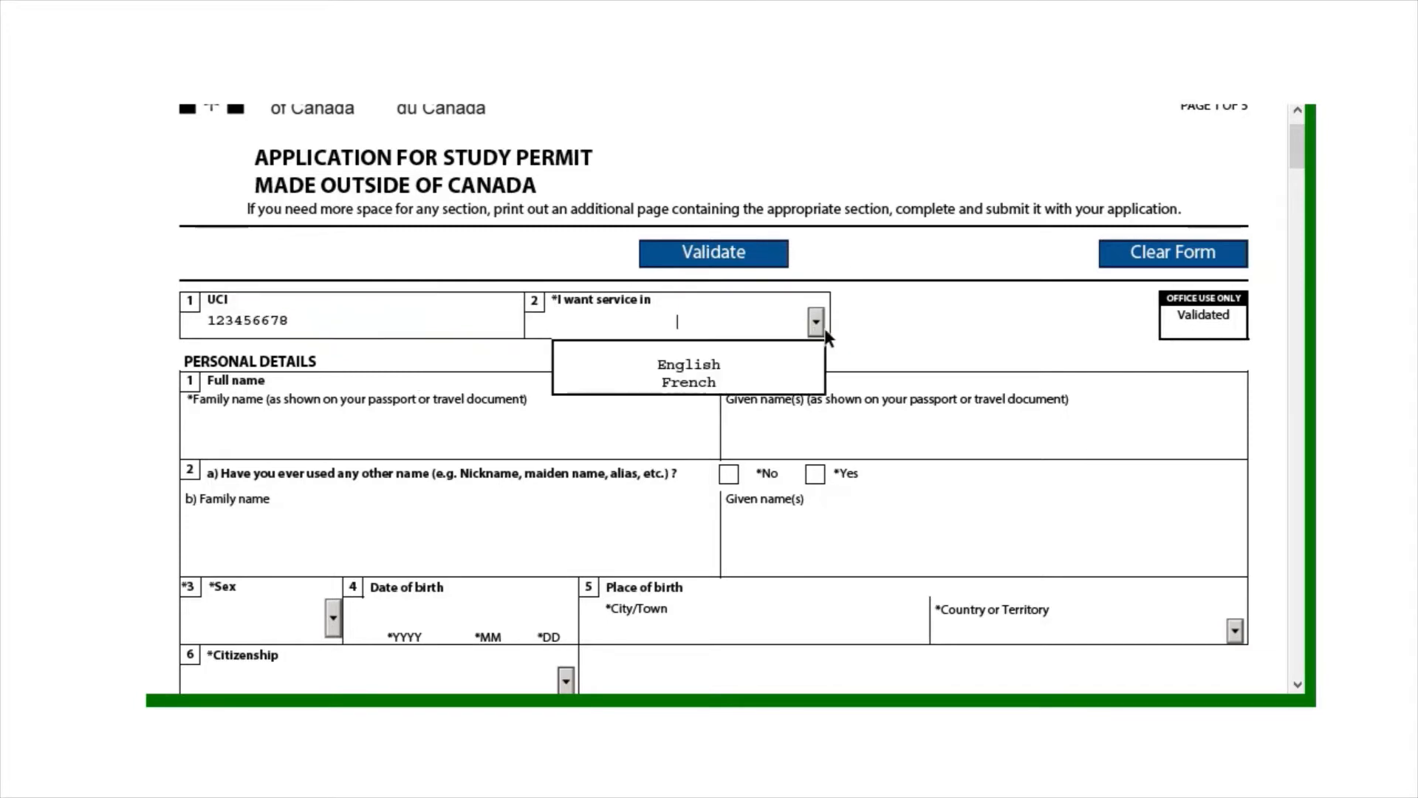
left_click(765, 363)
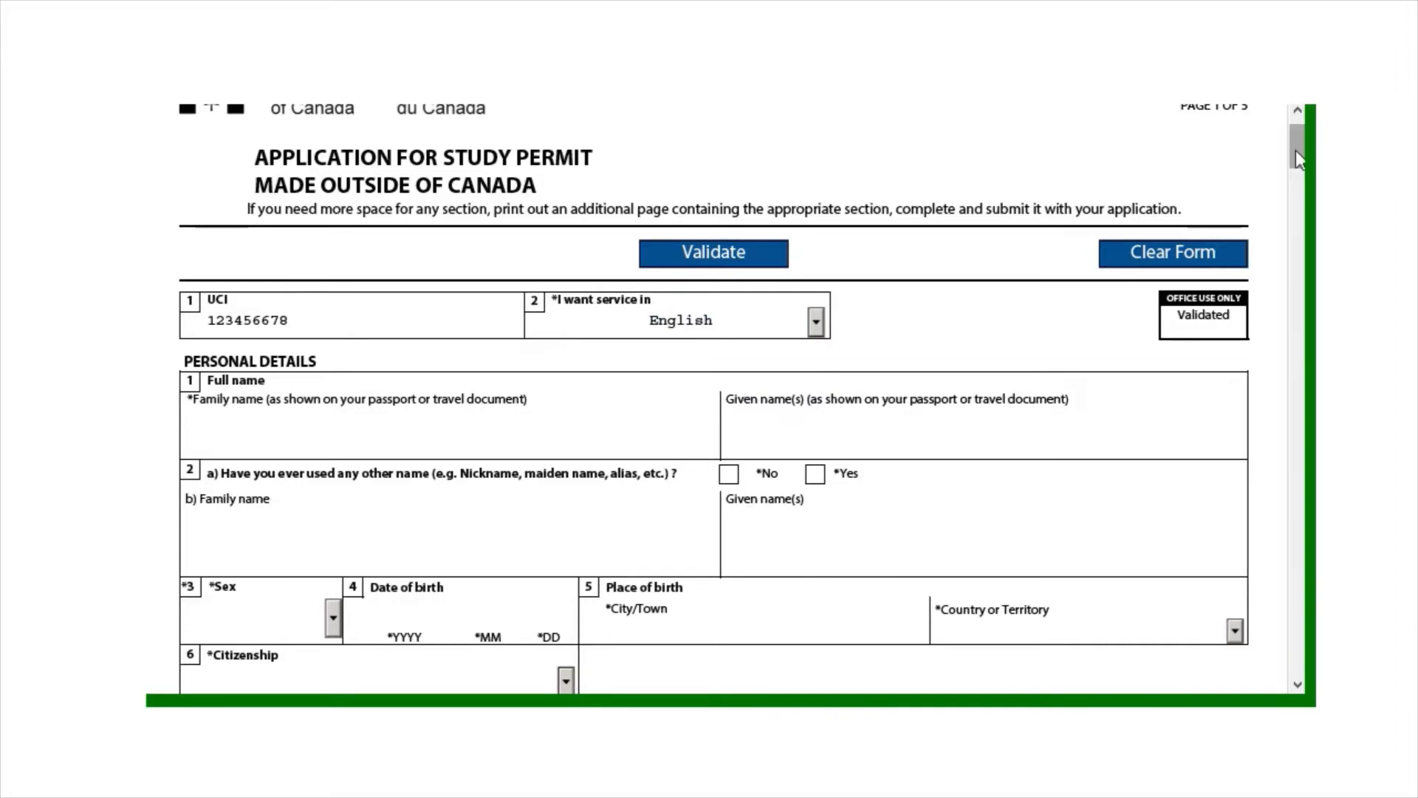
Enter the applicant's family name and given names in the Full name fields
left_click_drag(1296, 149, 1302, 171)
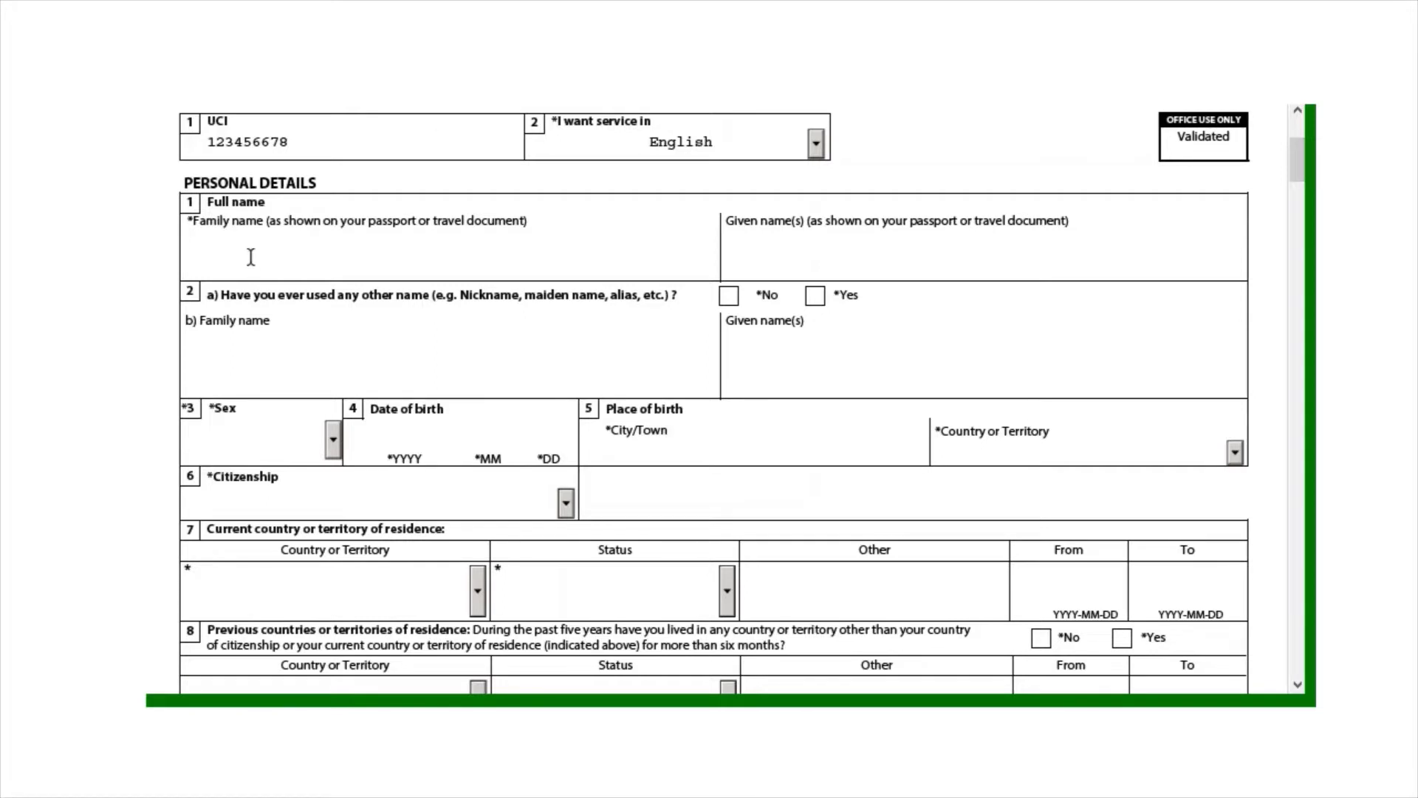
key("Caps_Lock")
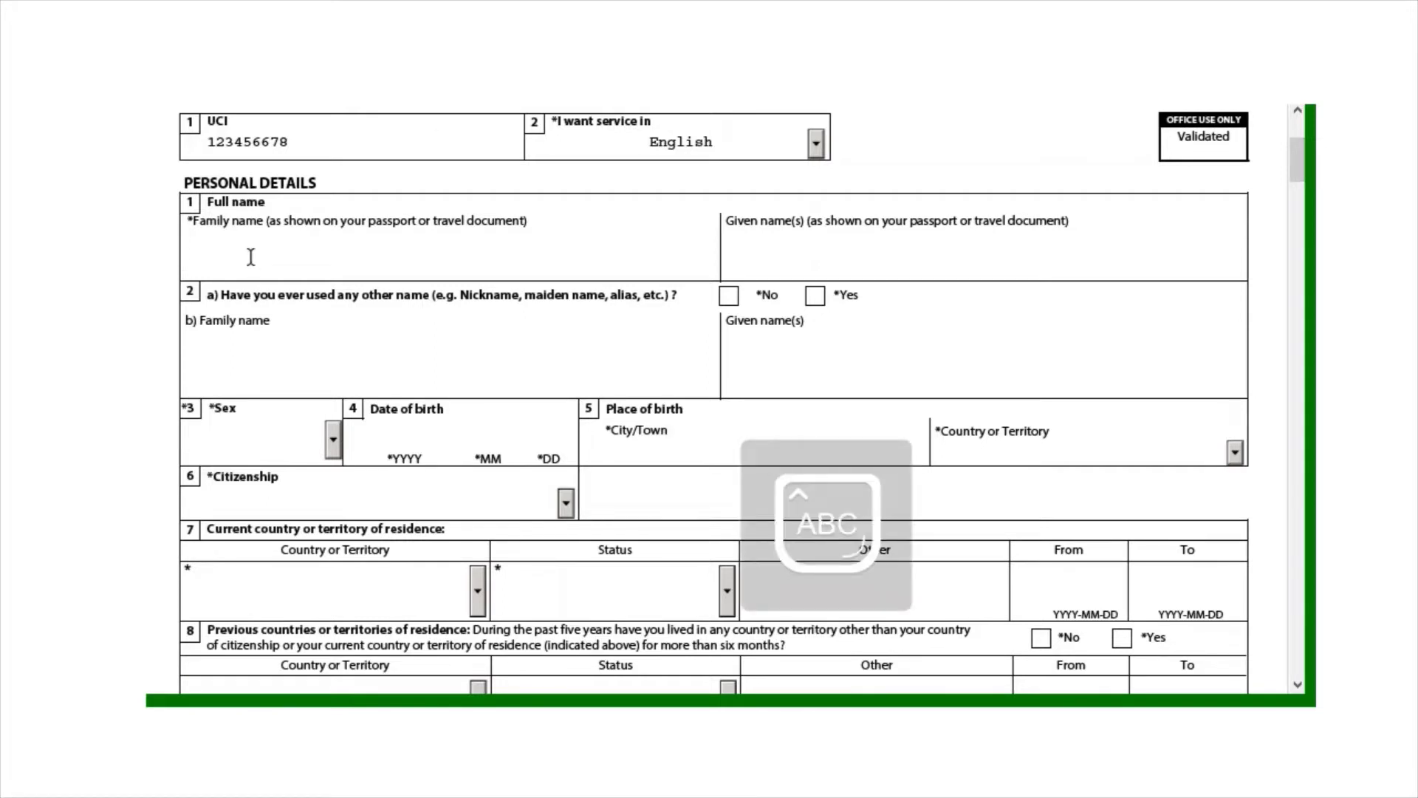
type("D")
key("Caps_Lock")
left_click(807, 262)
key("Caps_Lock")
key("Caps_Lock")
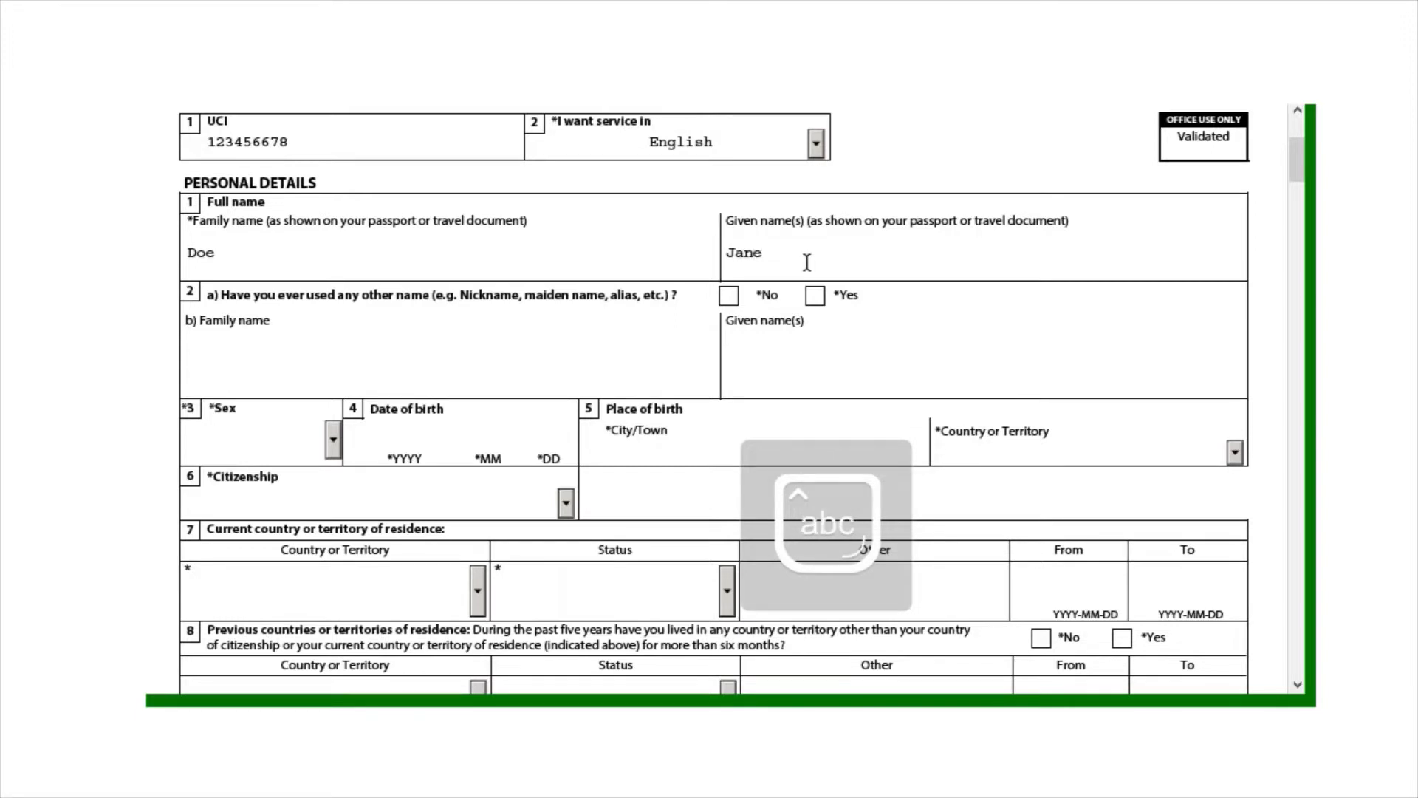
type("Jane Ann")
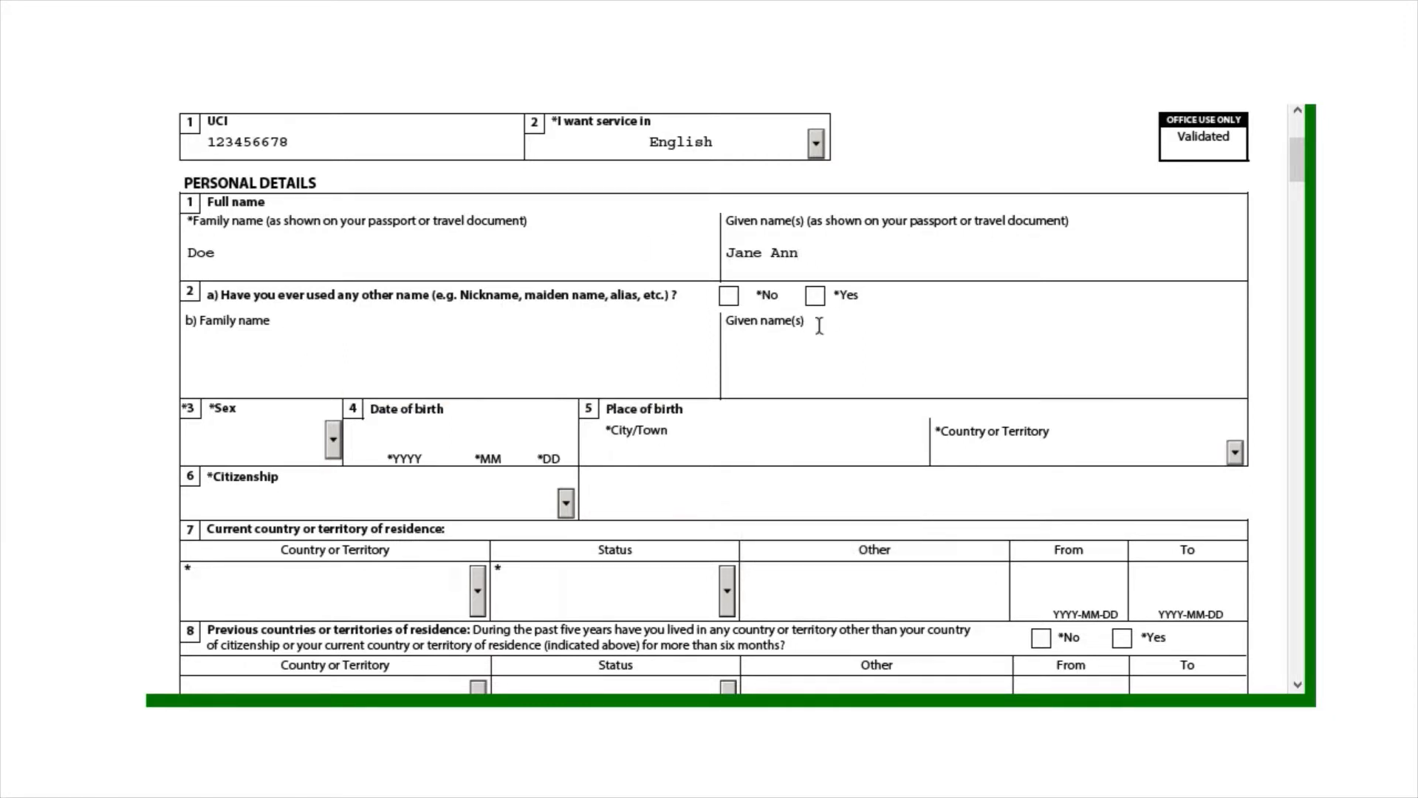
Enter the other family and given names used, and tick Yes for having used other names
left_click(243, 364)
key("Caps_Lock")
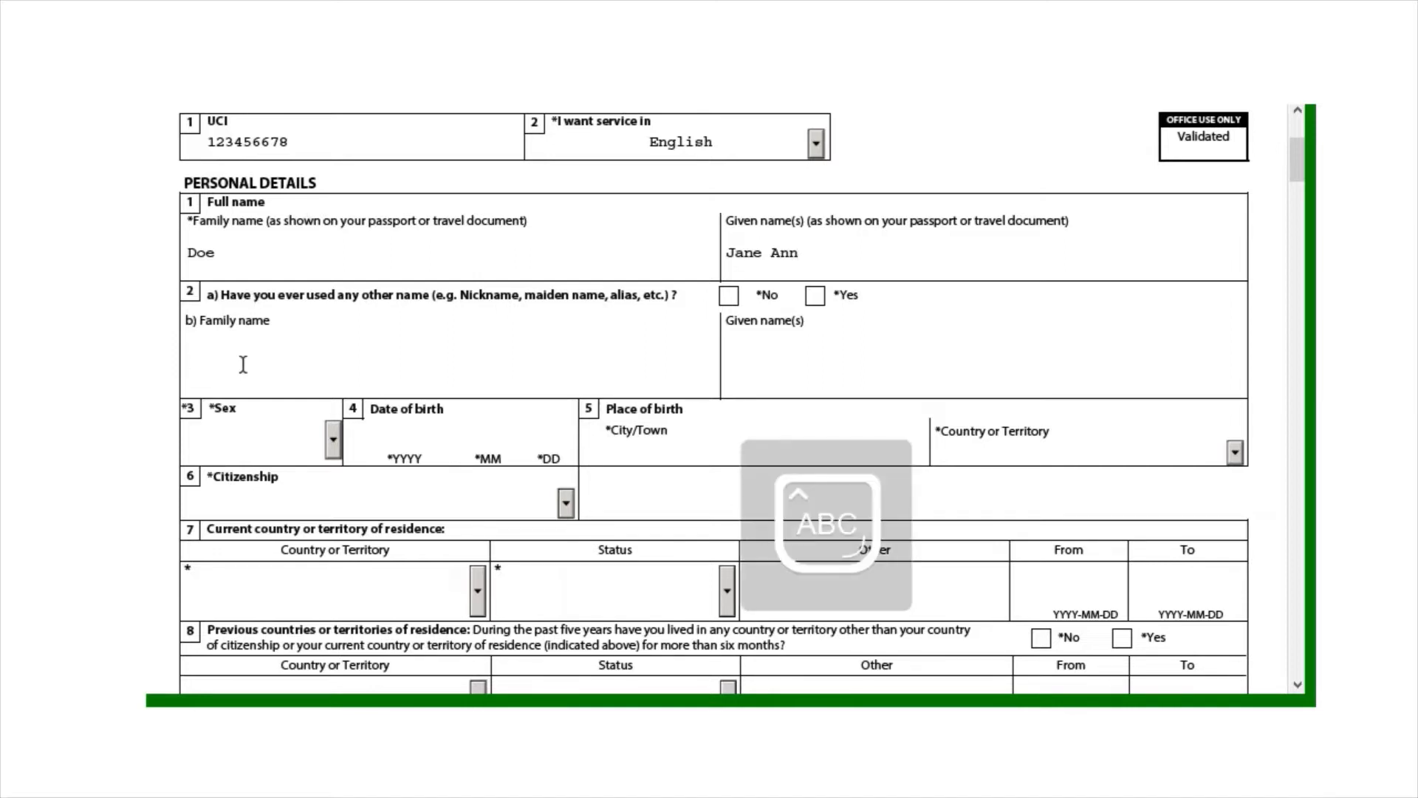
key("Caps_Lock")
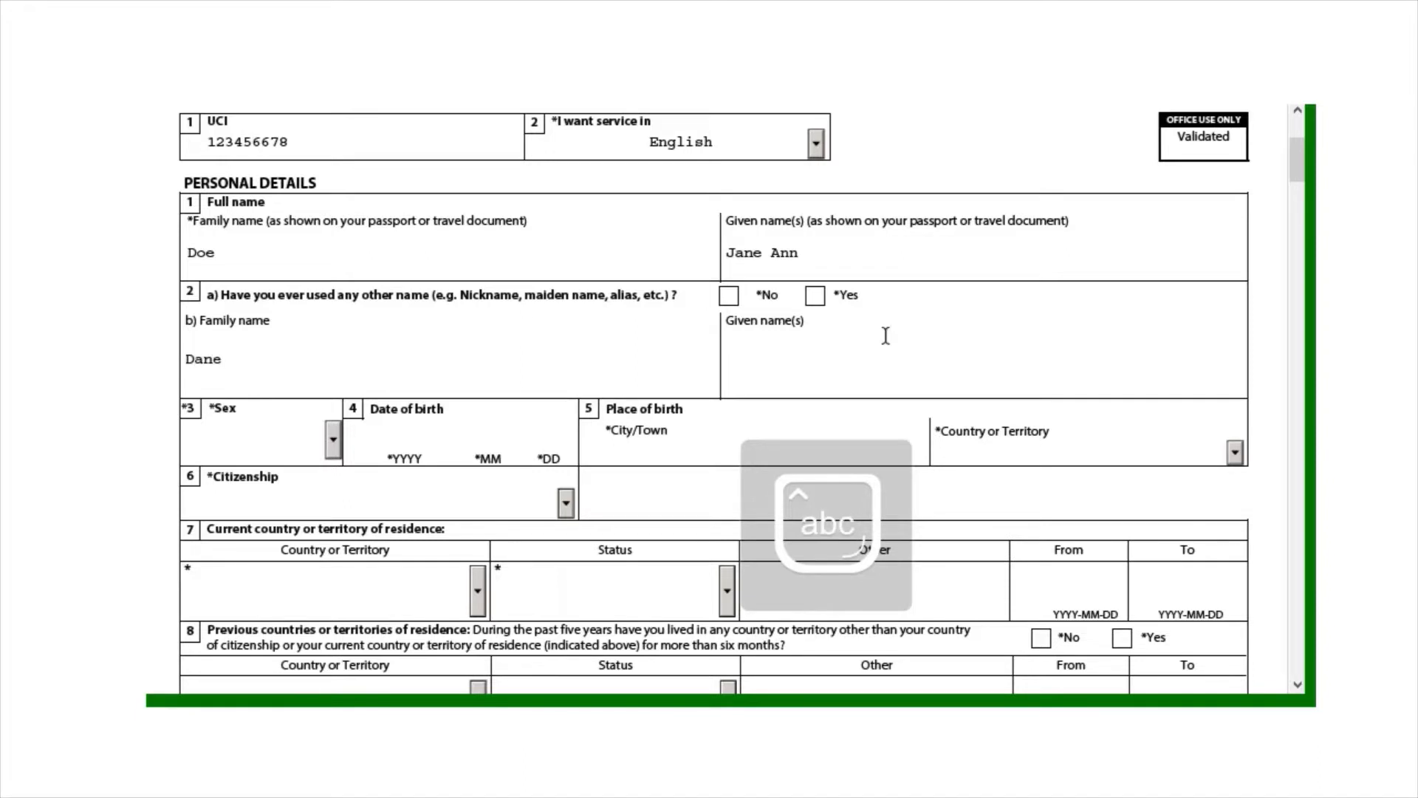
left_click(863, 362)
key("Caps_Lock")
type("J")
key("Caps_Lock")
type("ane")
key("Caps_Lock")
type("A")
key("Caps_Lock")
type("nn")
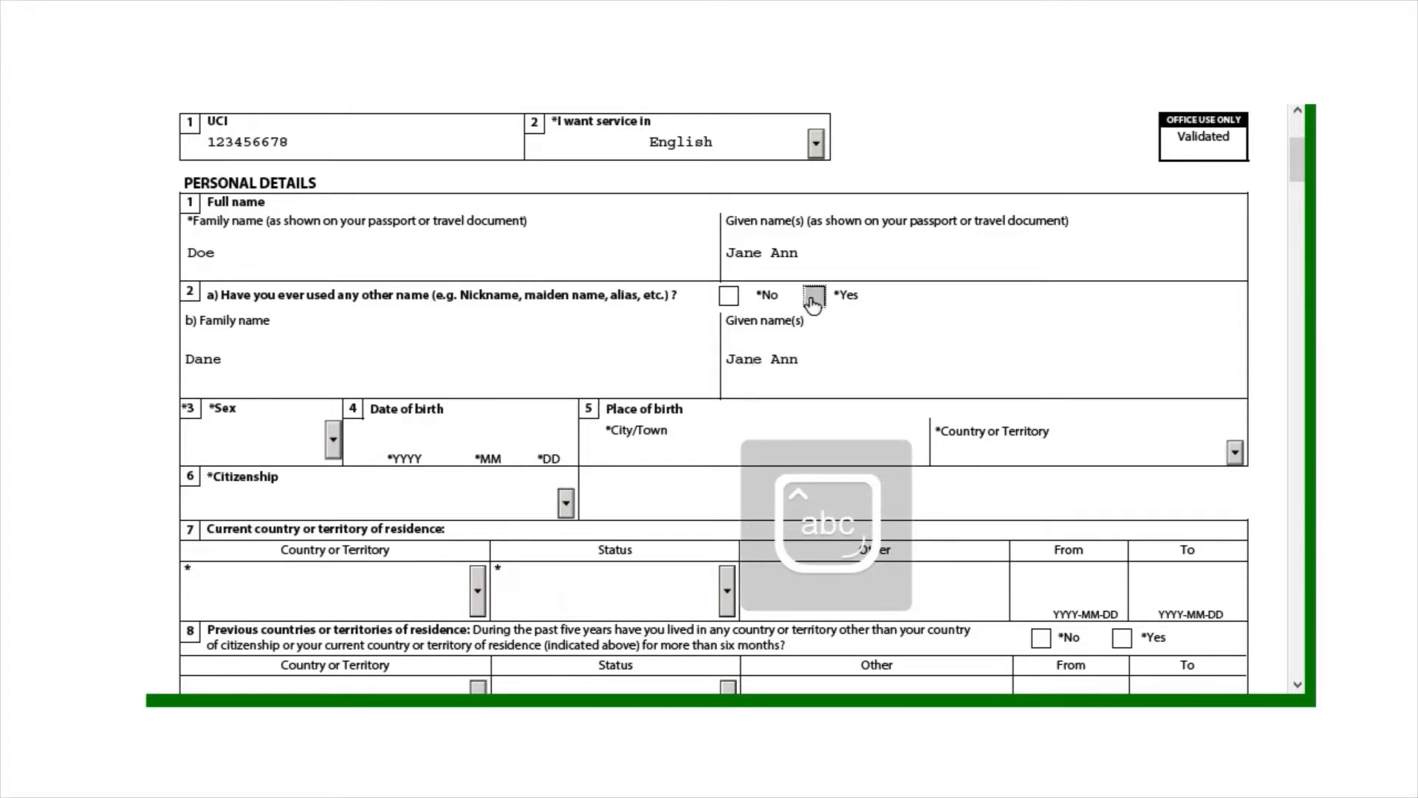
left_click(814, 296)
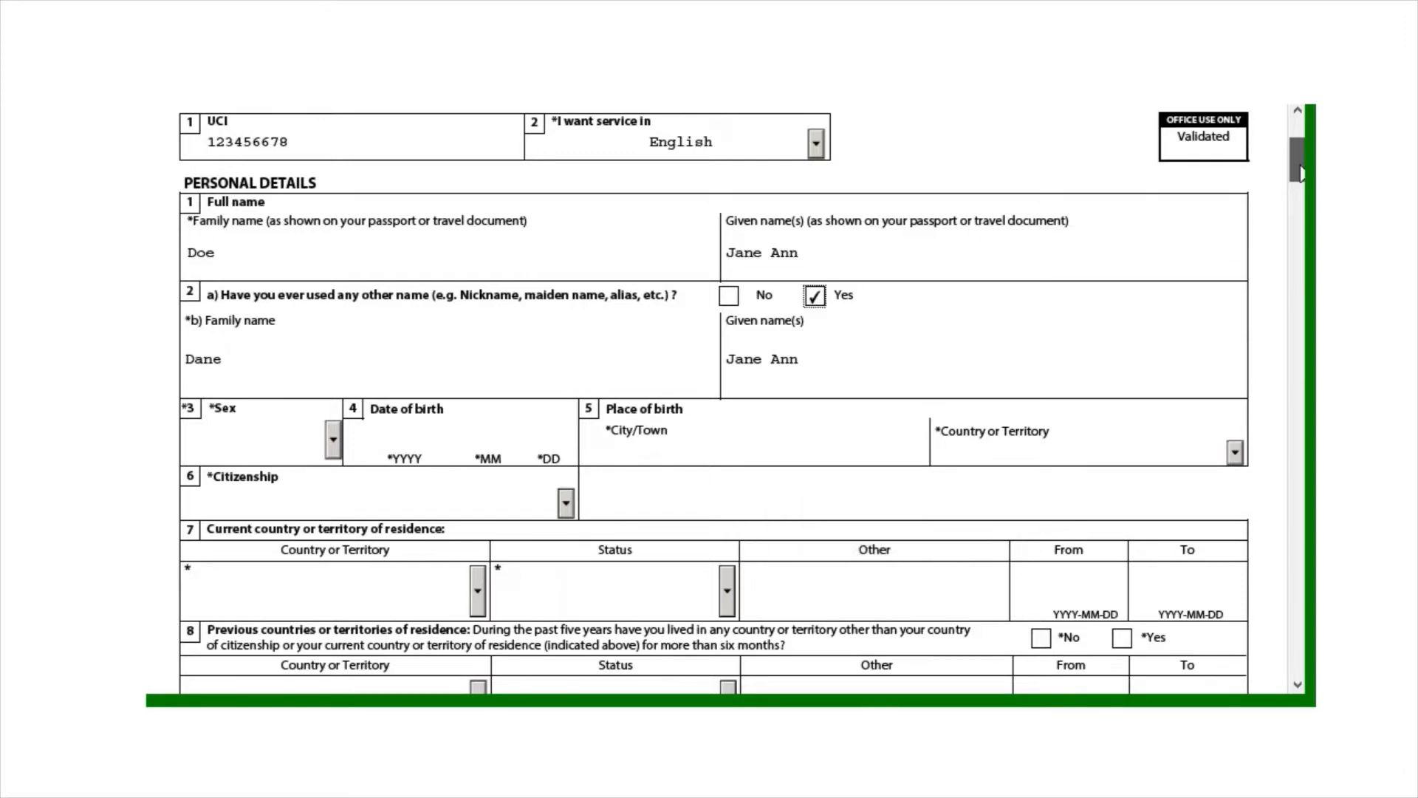
left_click_drag(1298, 171, 1302, 183)
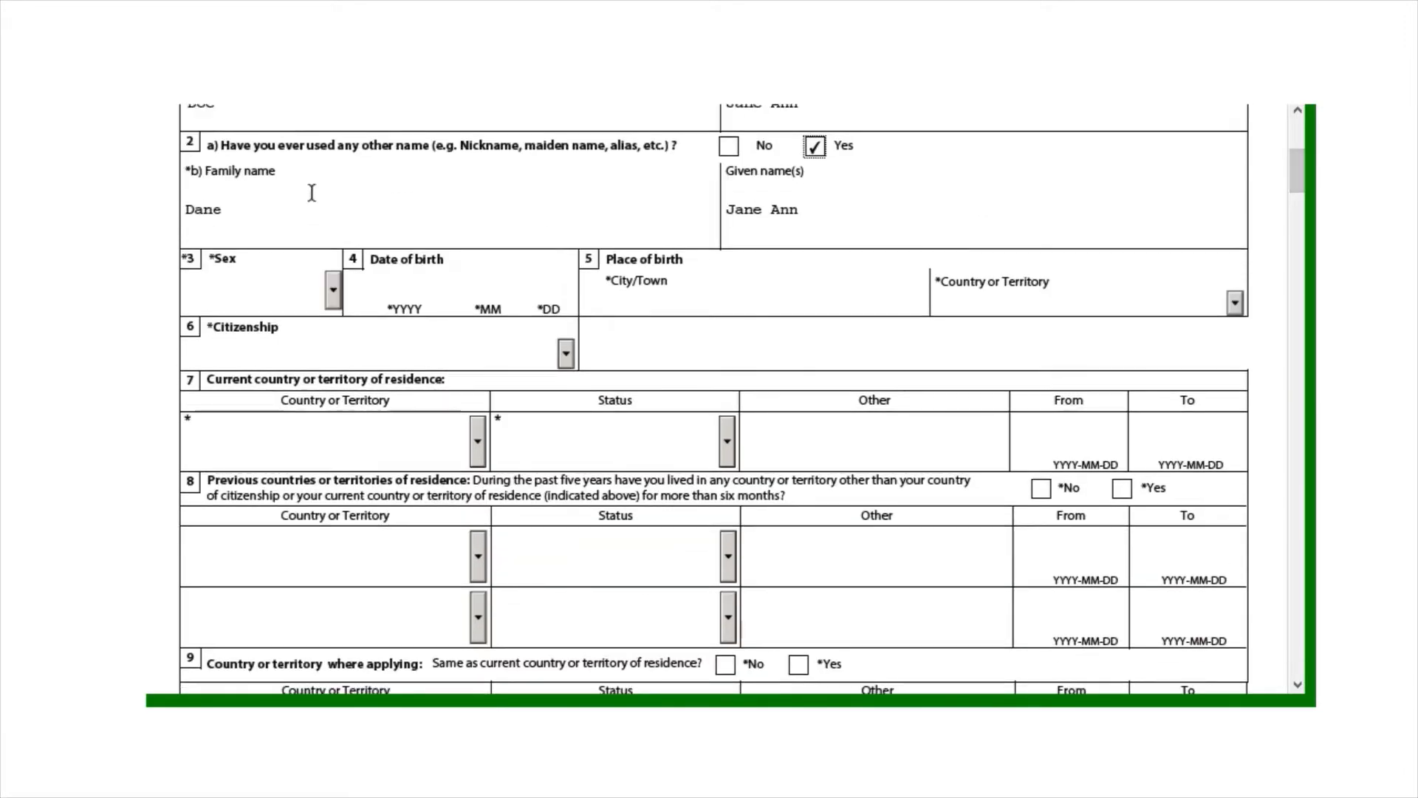
Set sex to Female, date of birth 1990-04-01 and birth city Capetown
left_click(332, 300)
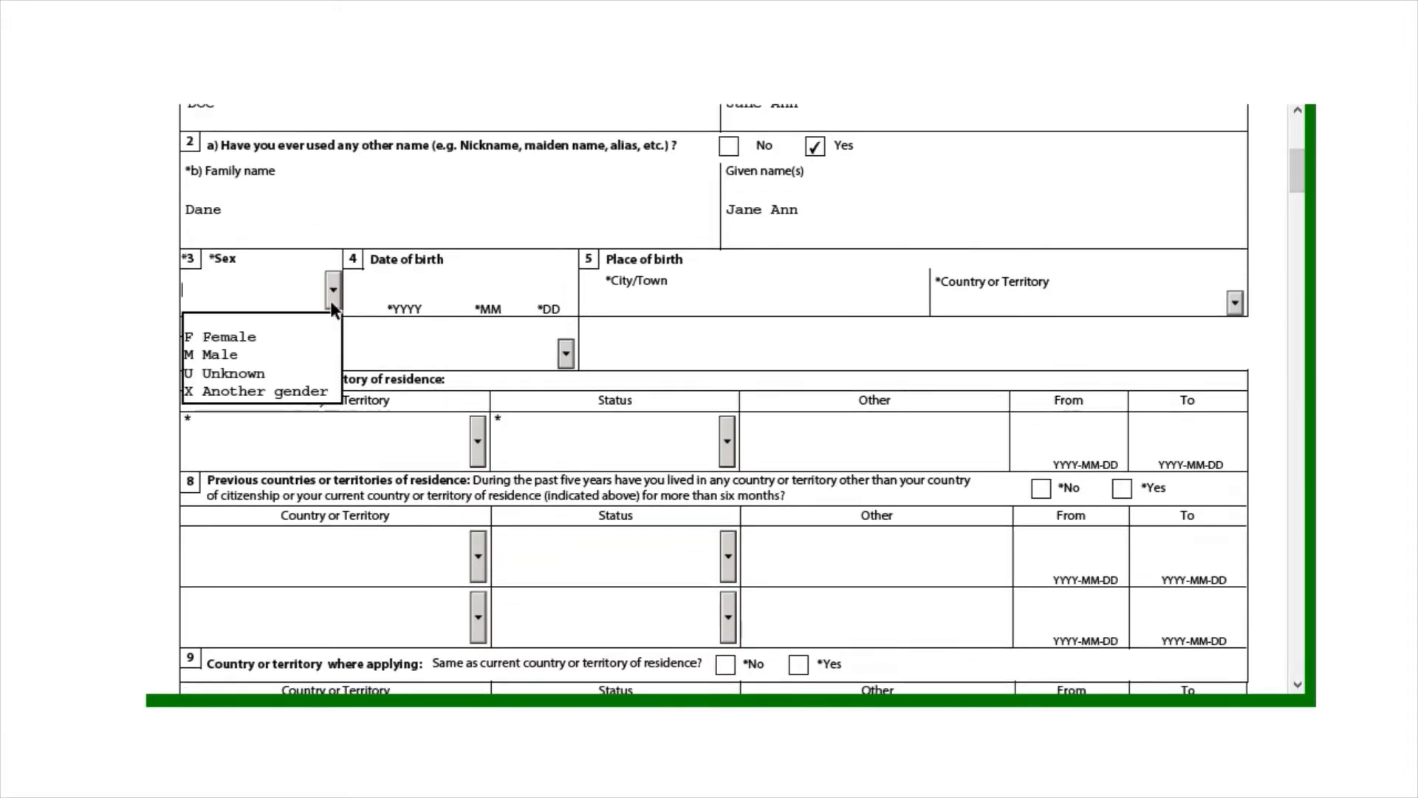
left_click(318, 341)
left_click(369, 281)
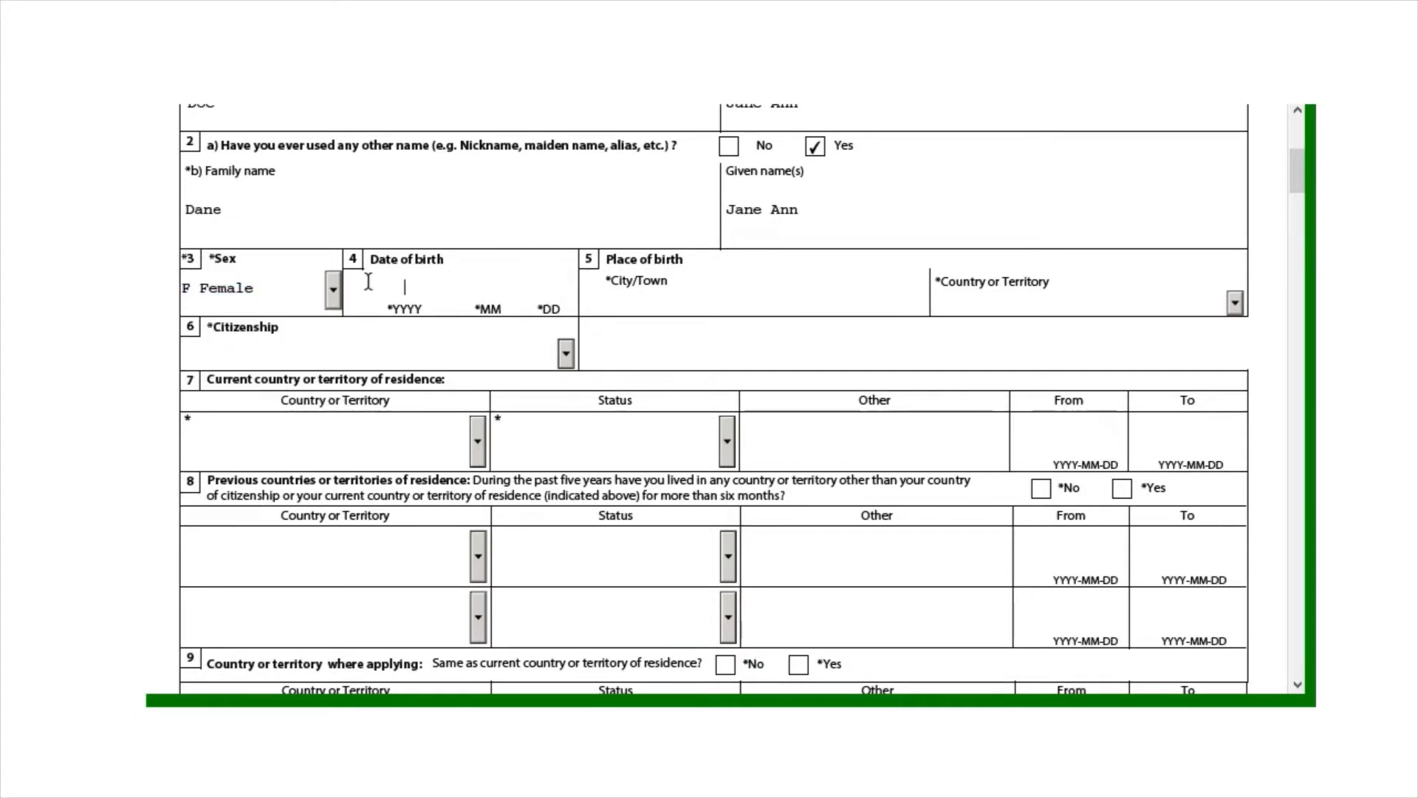
type("1990 04 1")
left_click(813, 288)
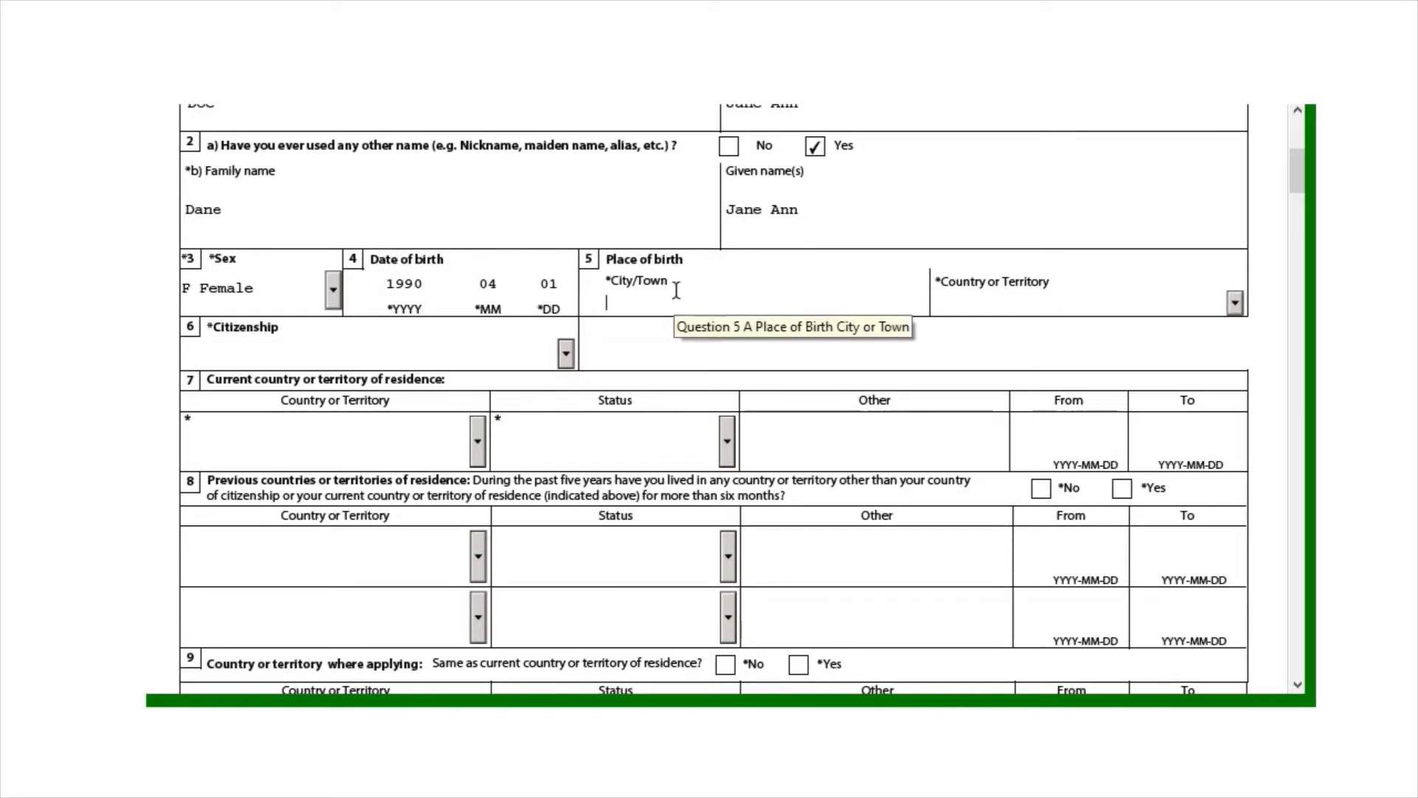
type("q")
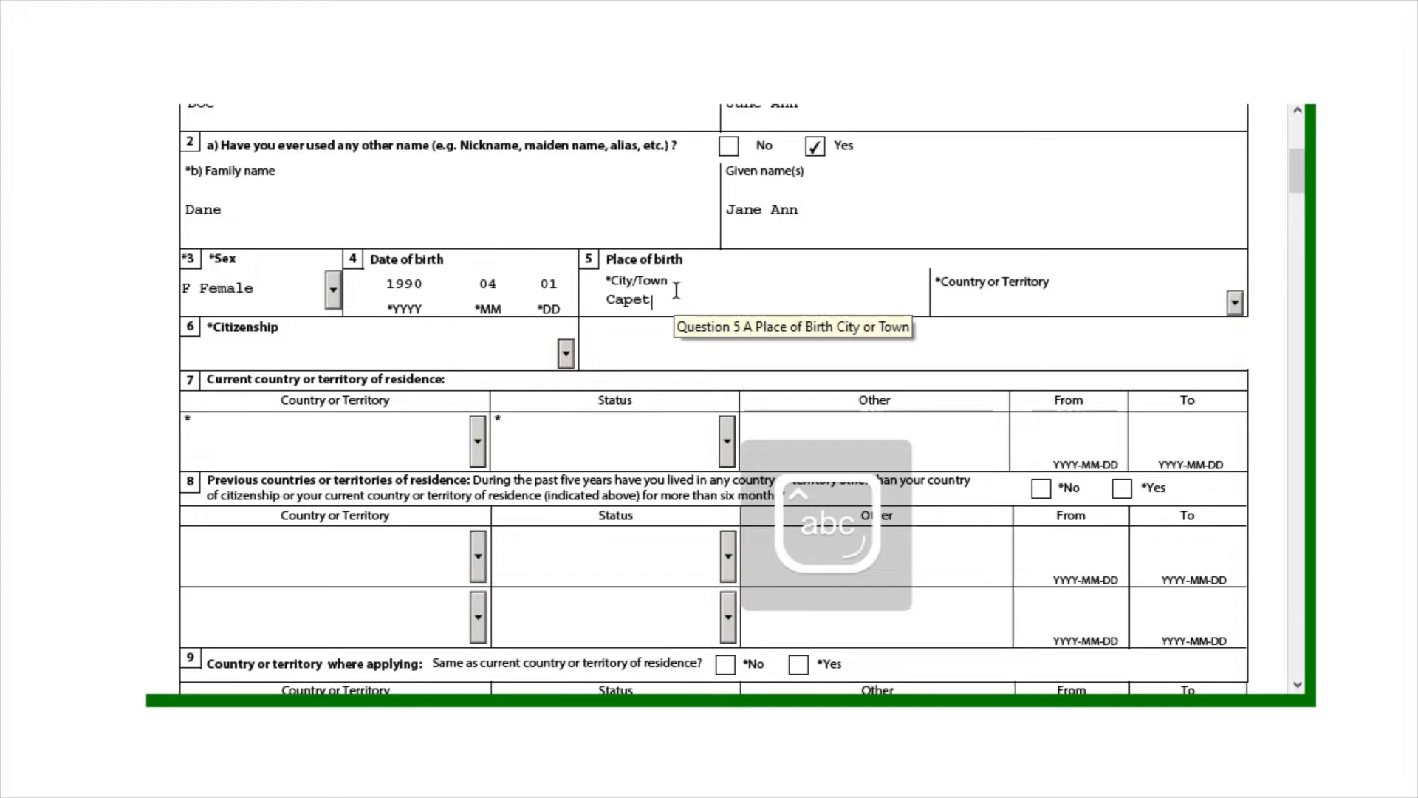
type("apetown")
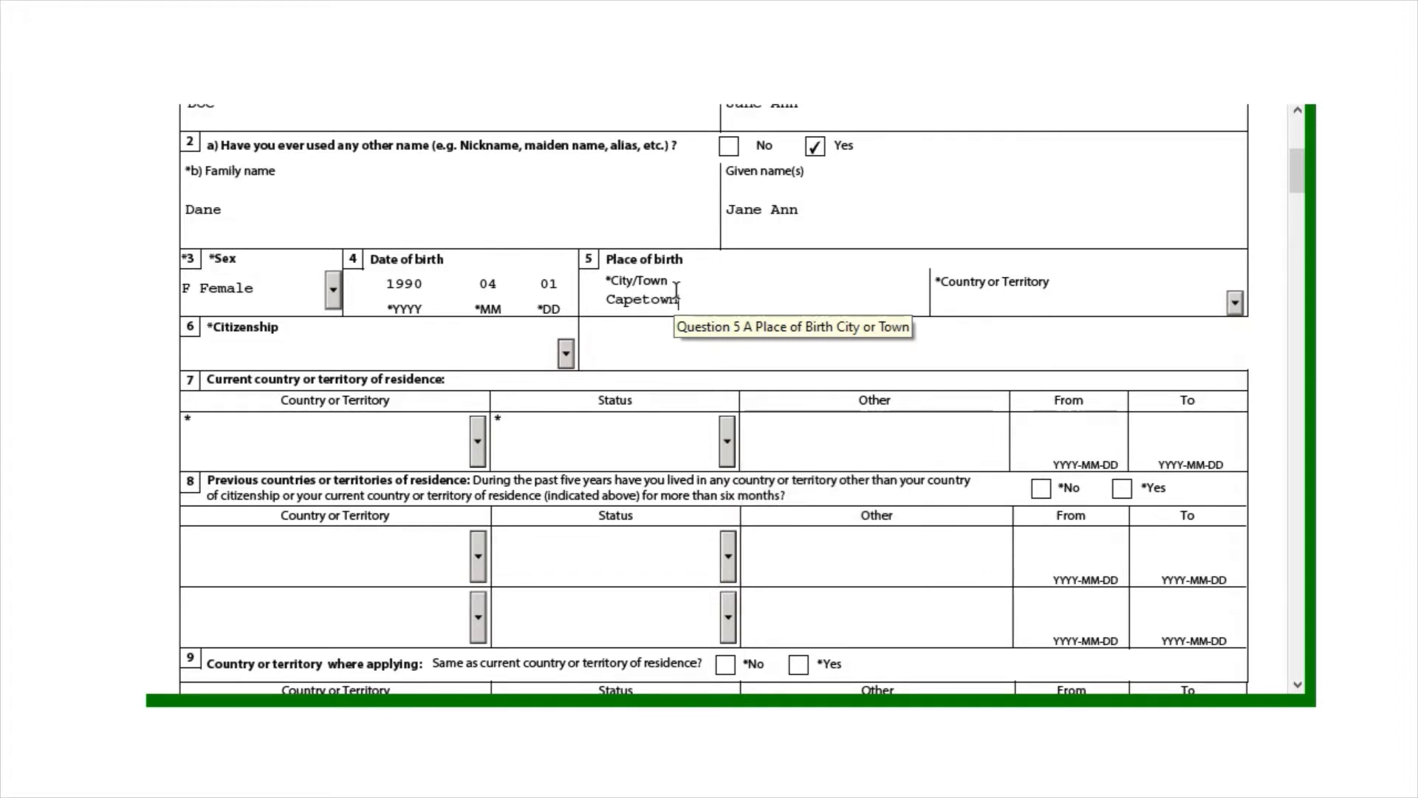
Choose South Africa, Republic Of as the country of birth
left_click(1235, 302)
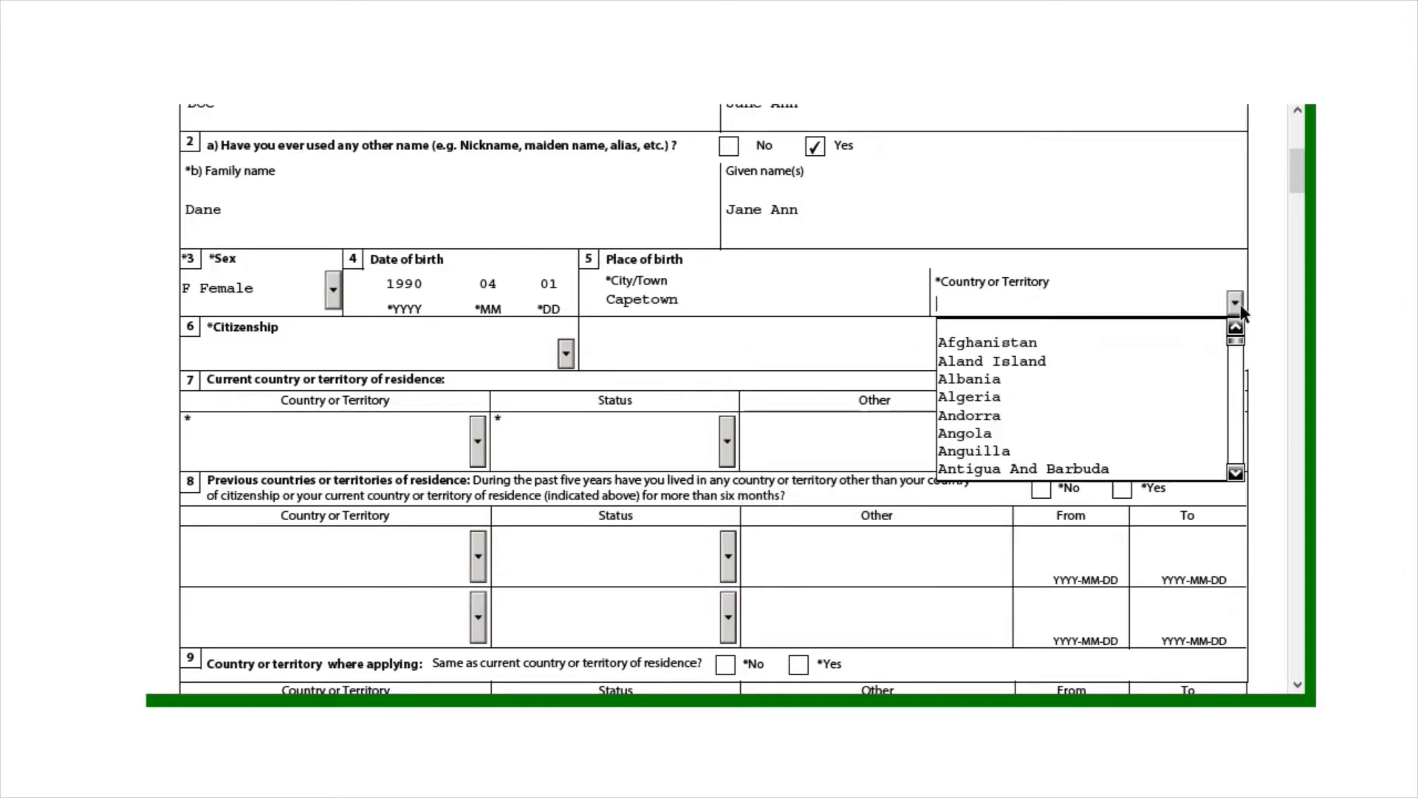
key("s")
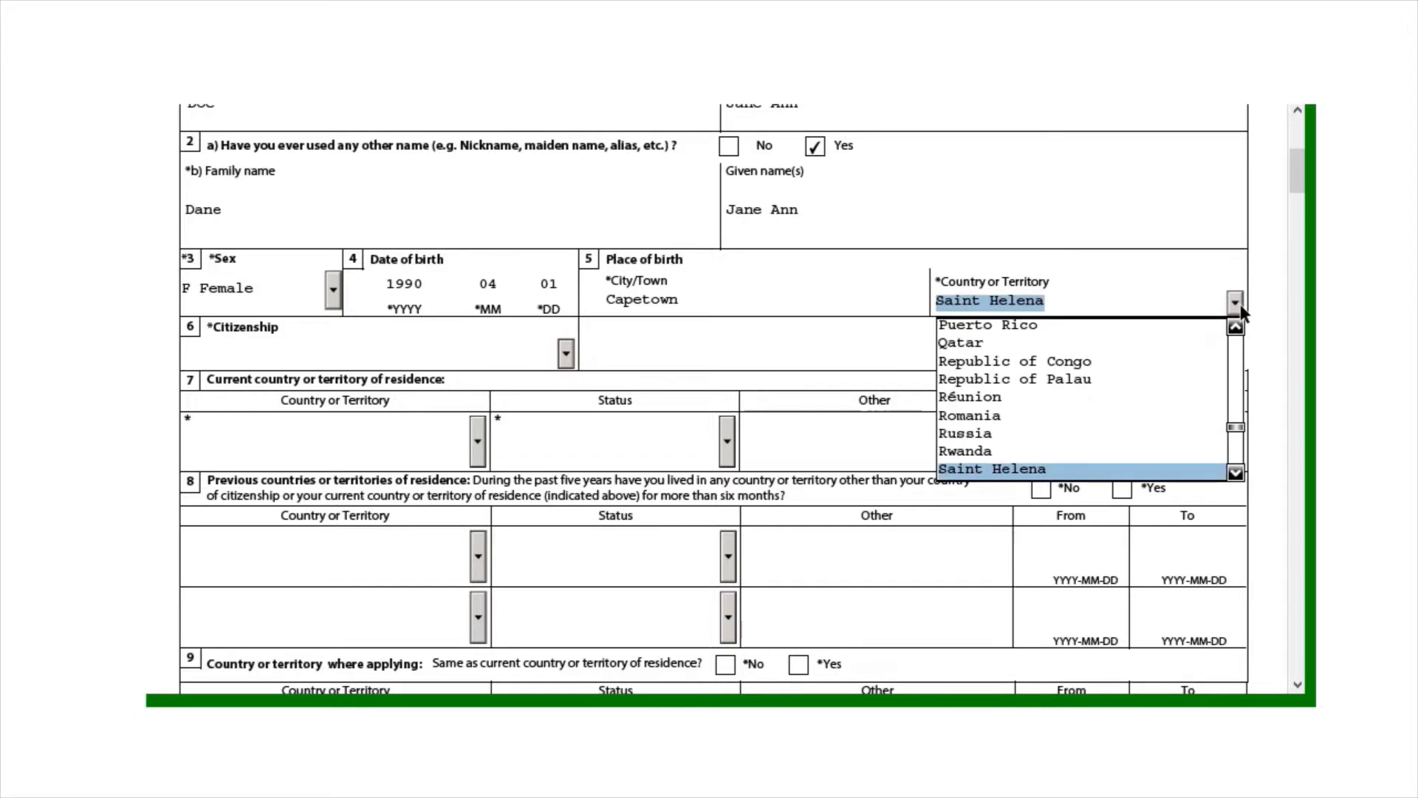
left_click(1238, 475)
left_click(1238, 475)
left_click(1238, 475)
left_click(1238, 475)
left_click(1238, 475)
left_click(1239, 474)
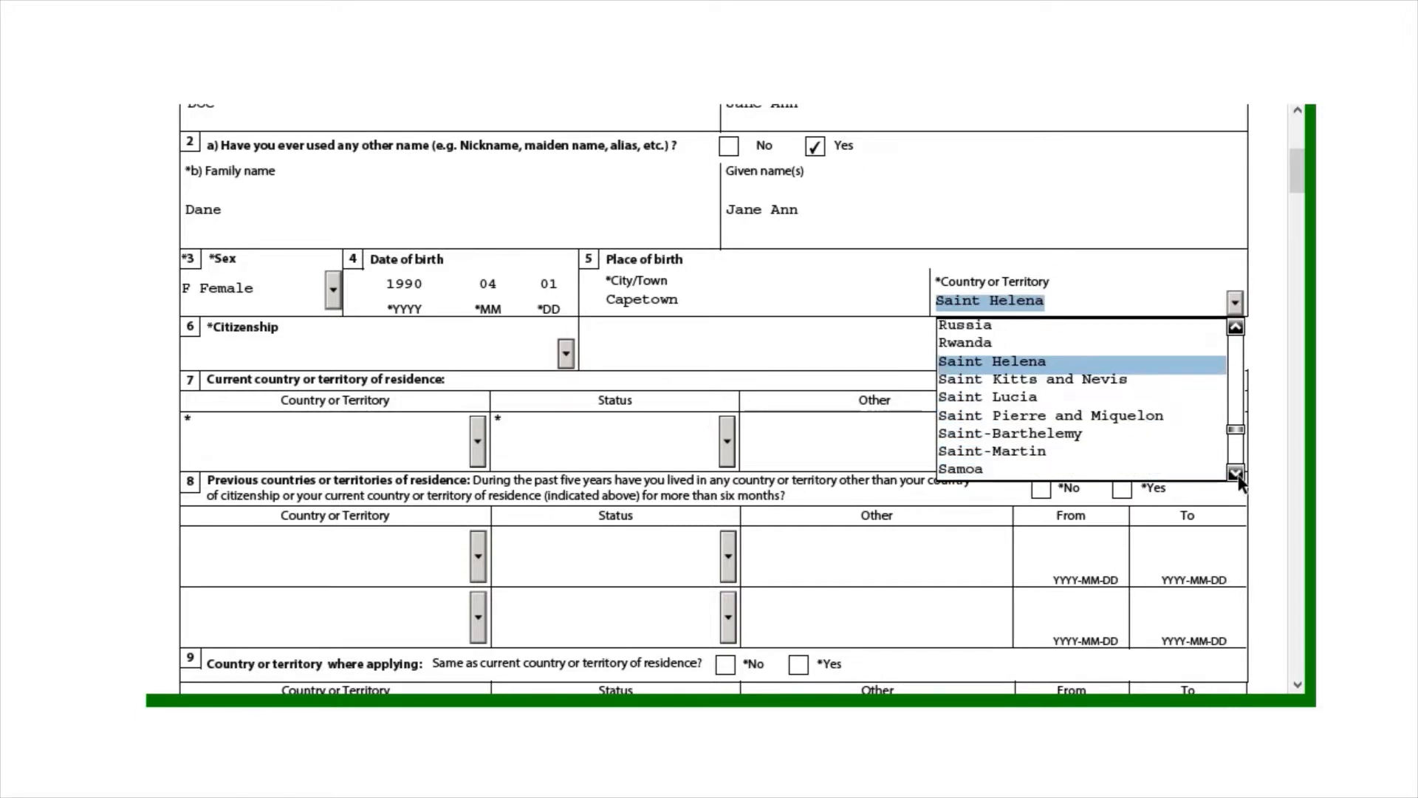
left_click(1238, 476)
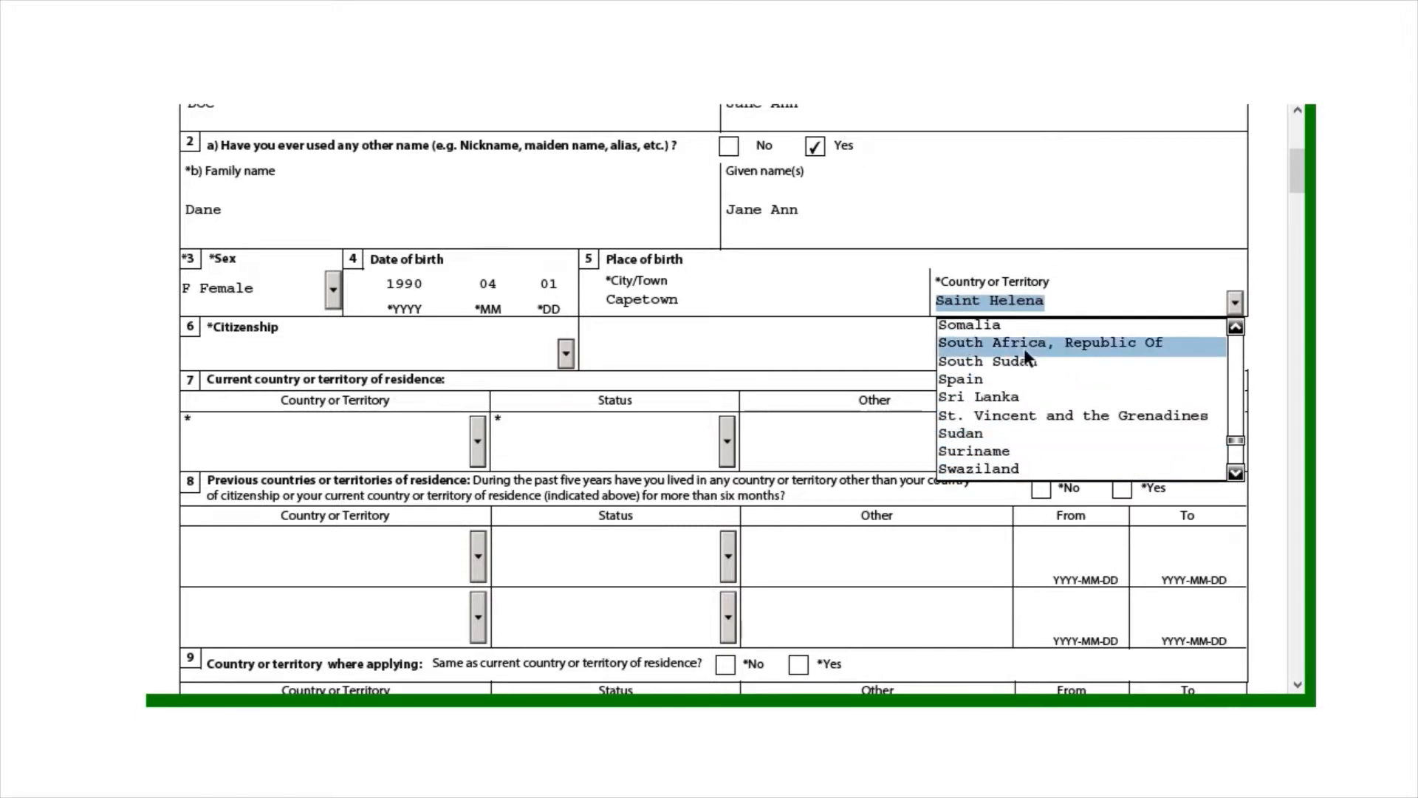
left_click(1083, 343)
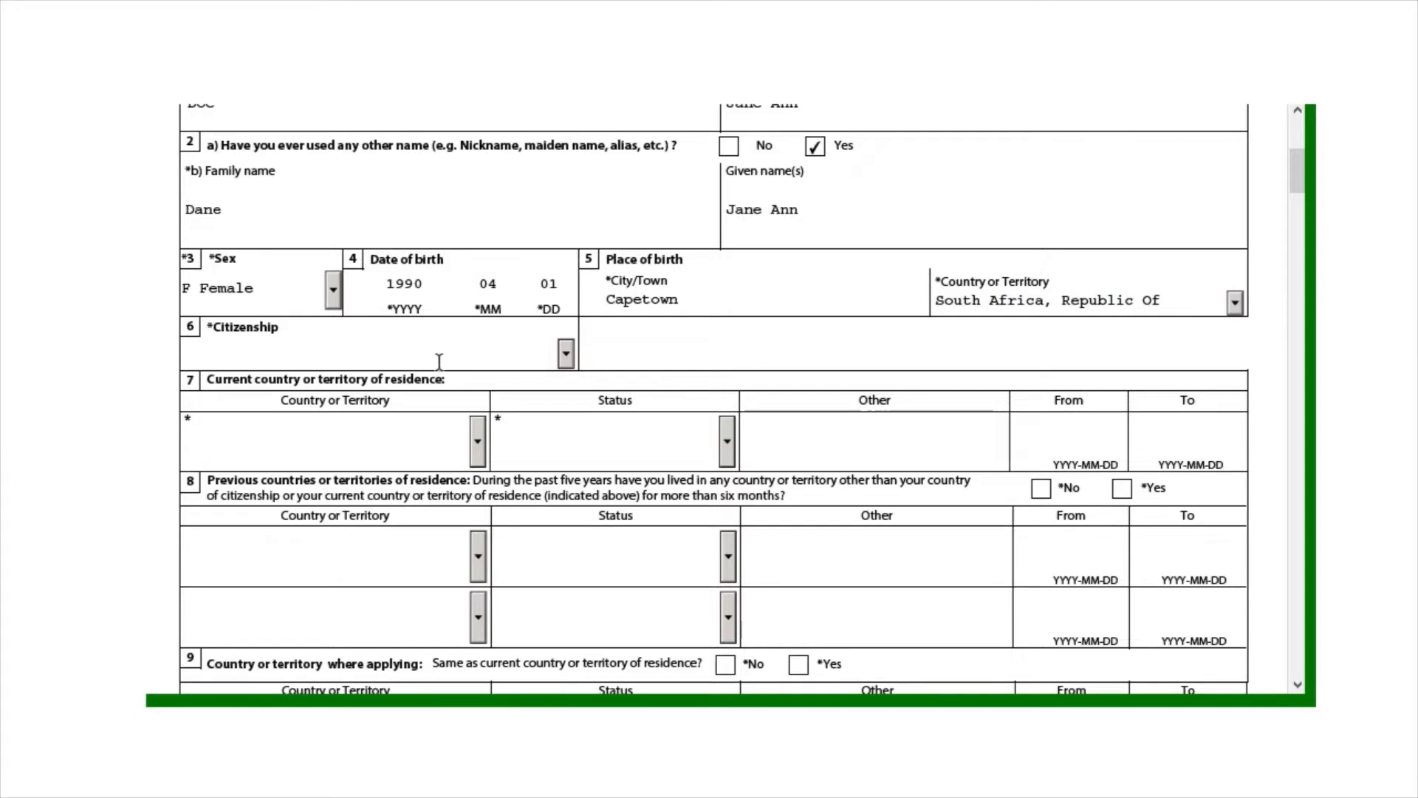
Set citizenship to Saint Kitts and Nevis and begin the current residence country entry
left_click(565, 354)
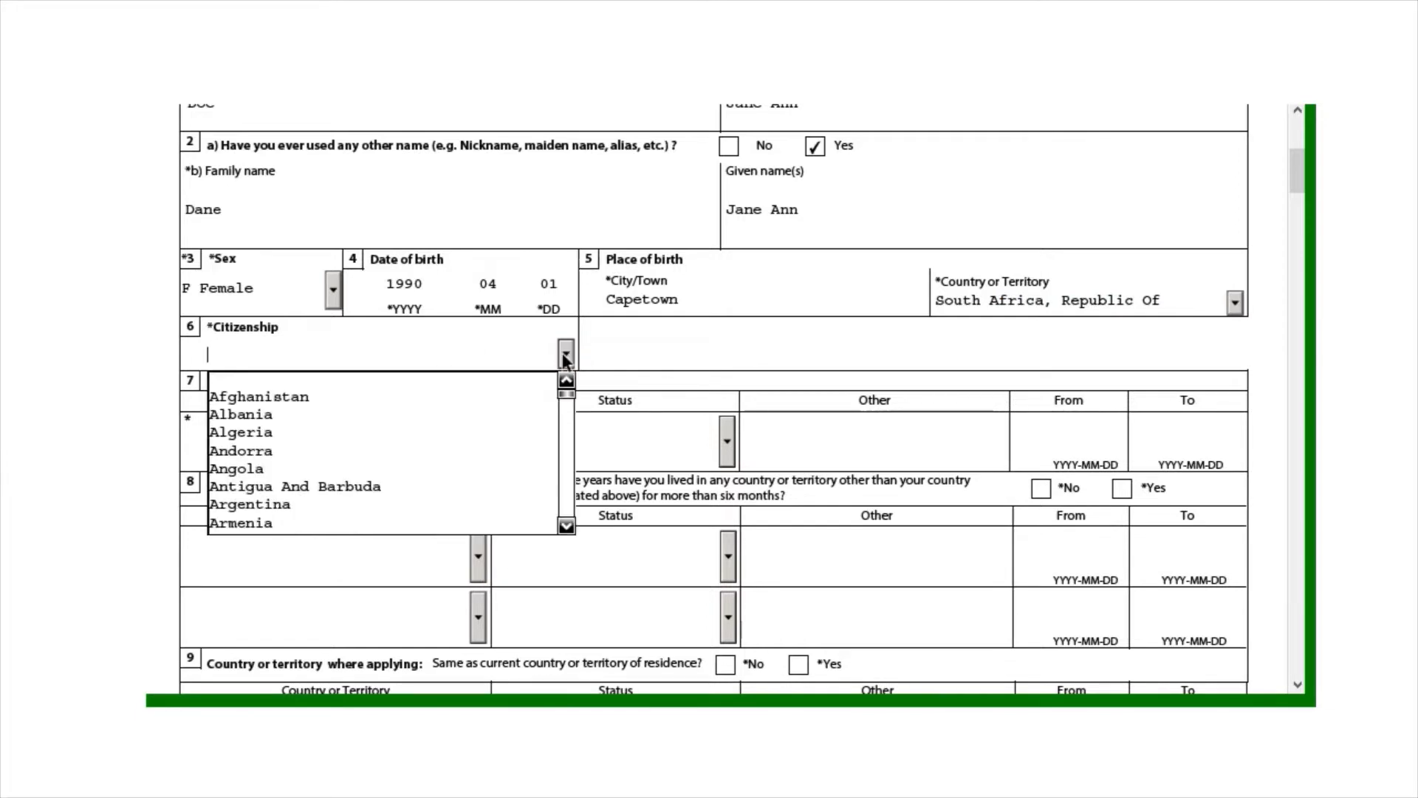
key("s")
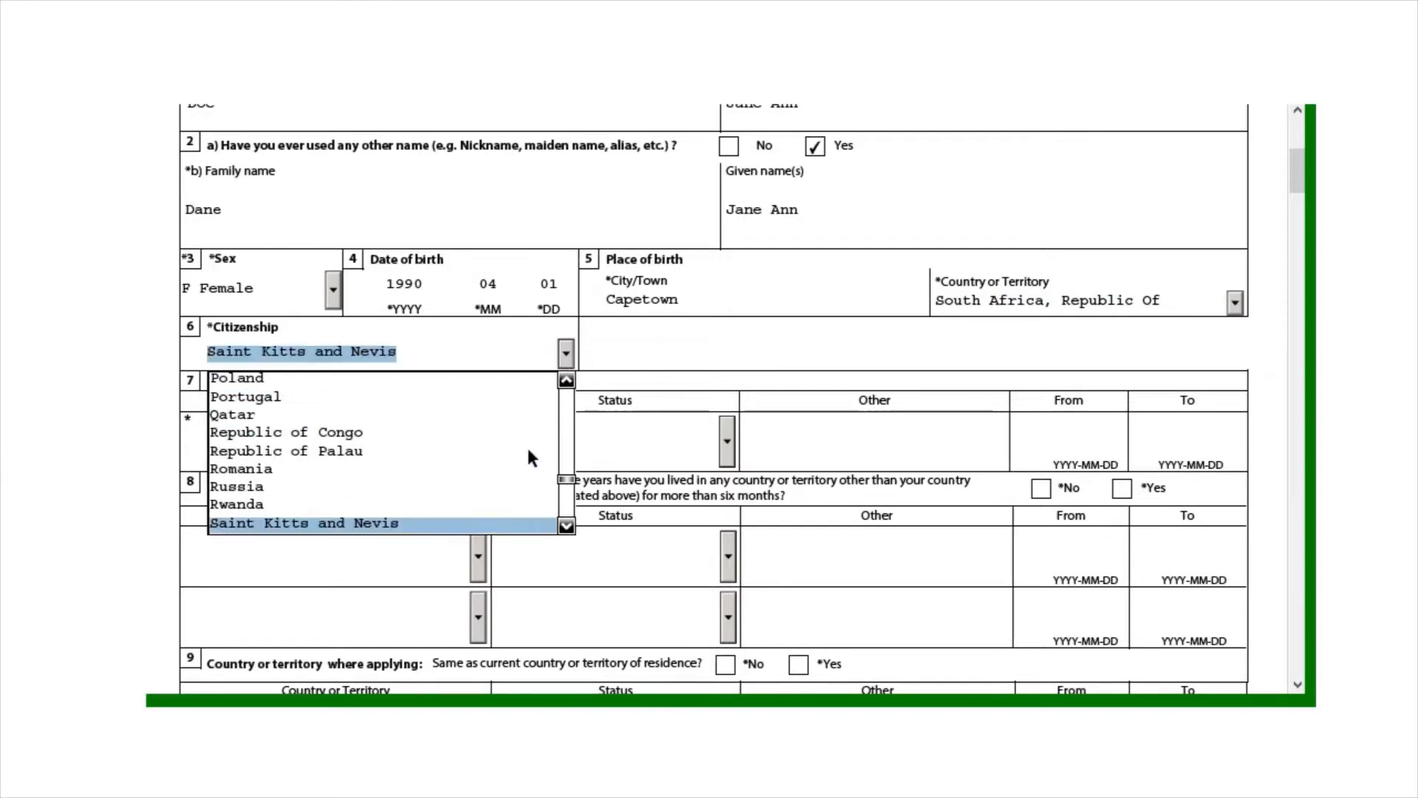
left_click_drag(563, 529, 564, 525)
left_click_drag(565, 379, 565, 379)
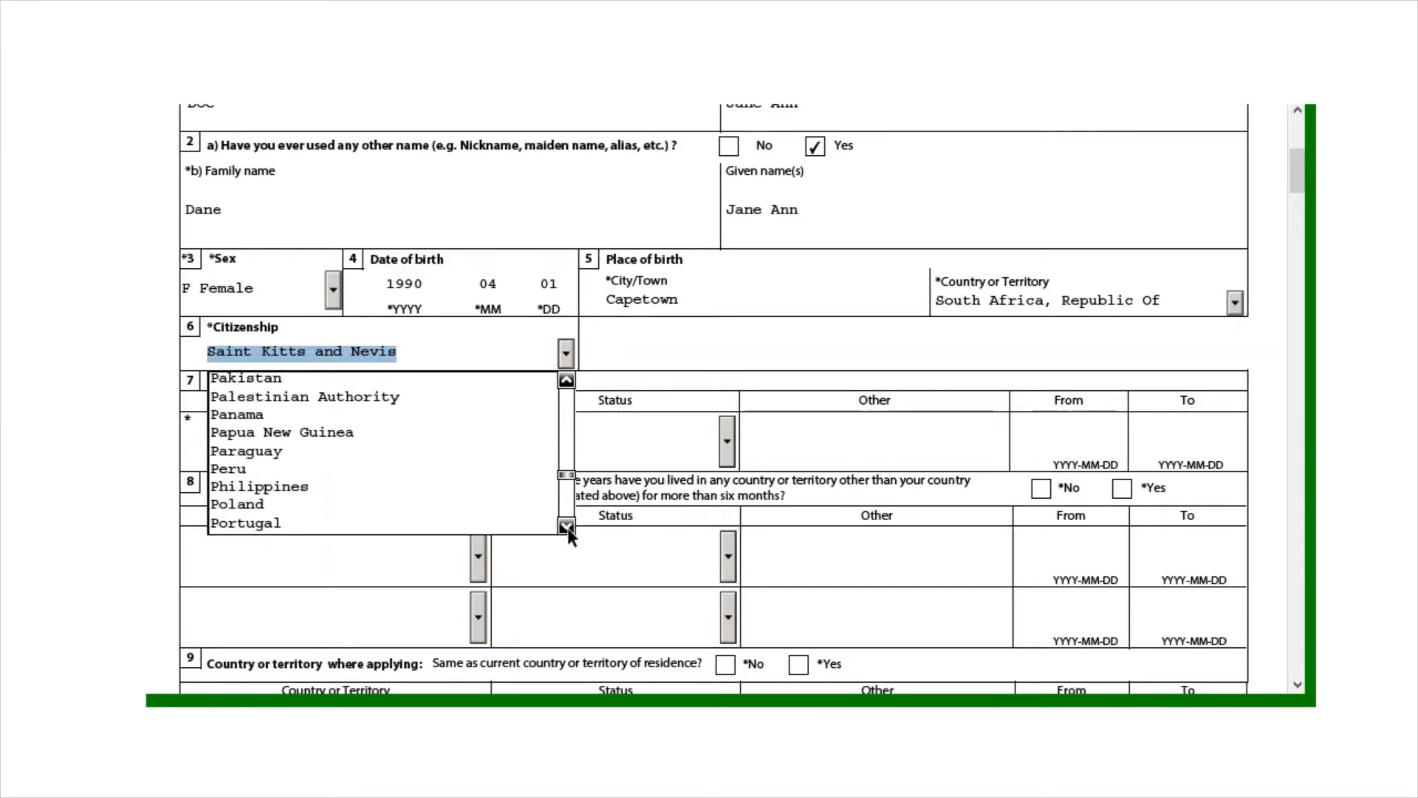
left_click_drag(567, 527, 567, 528)
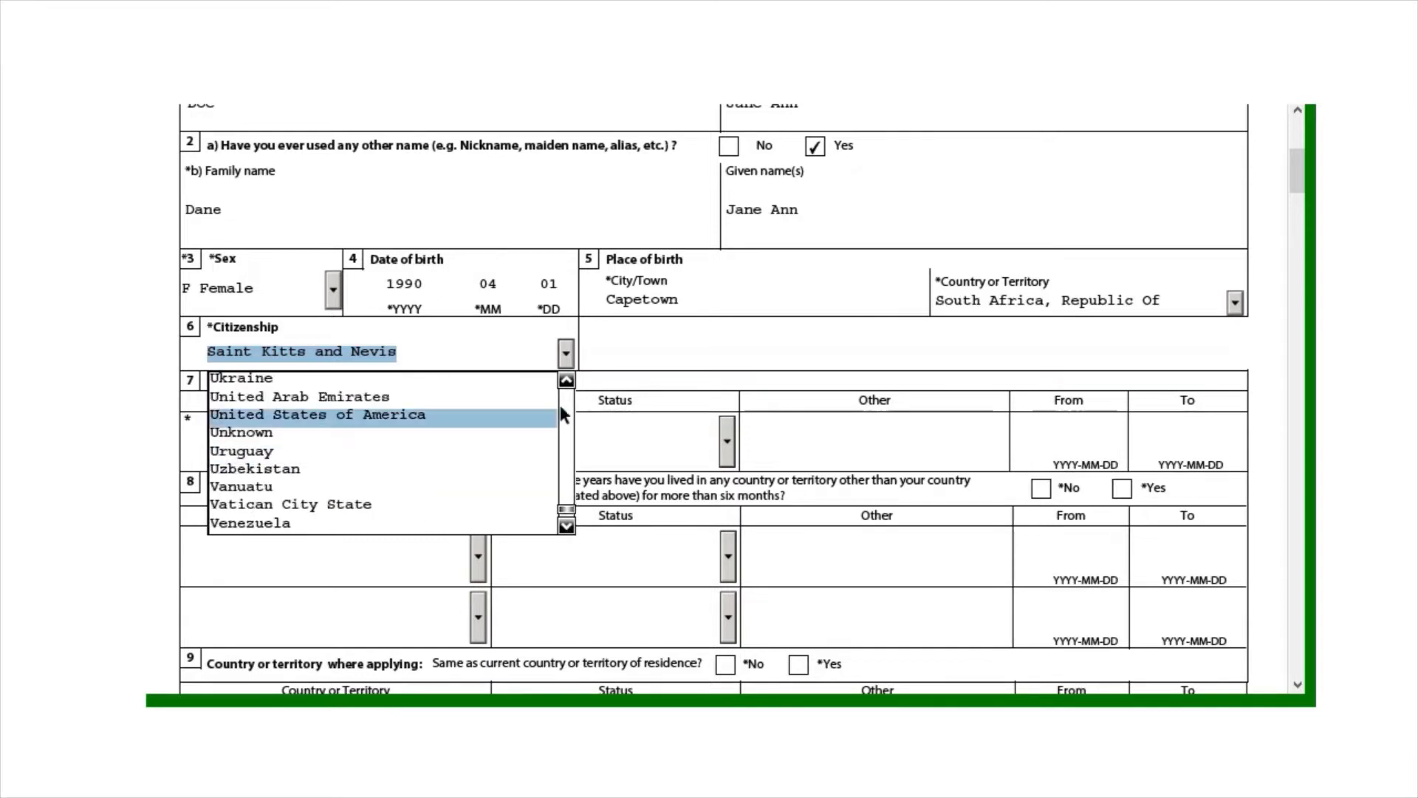
left_click_drag(566, 380, 567, 381)
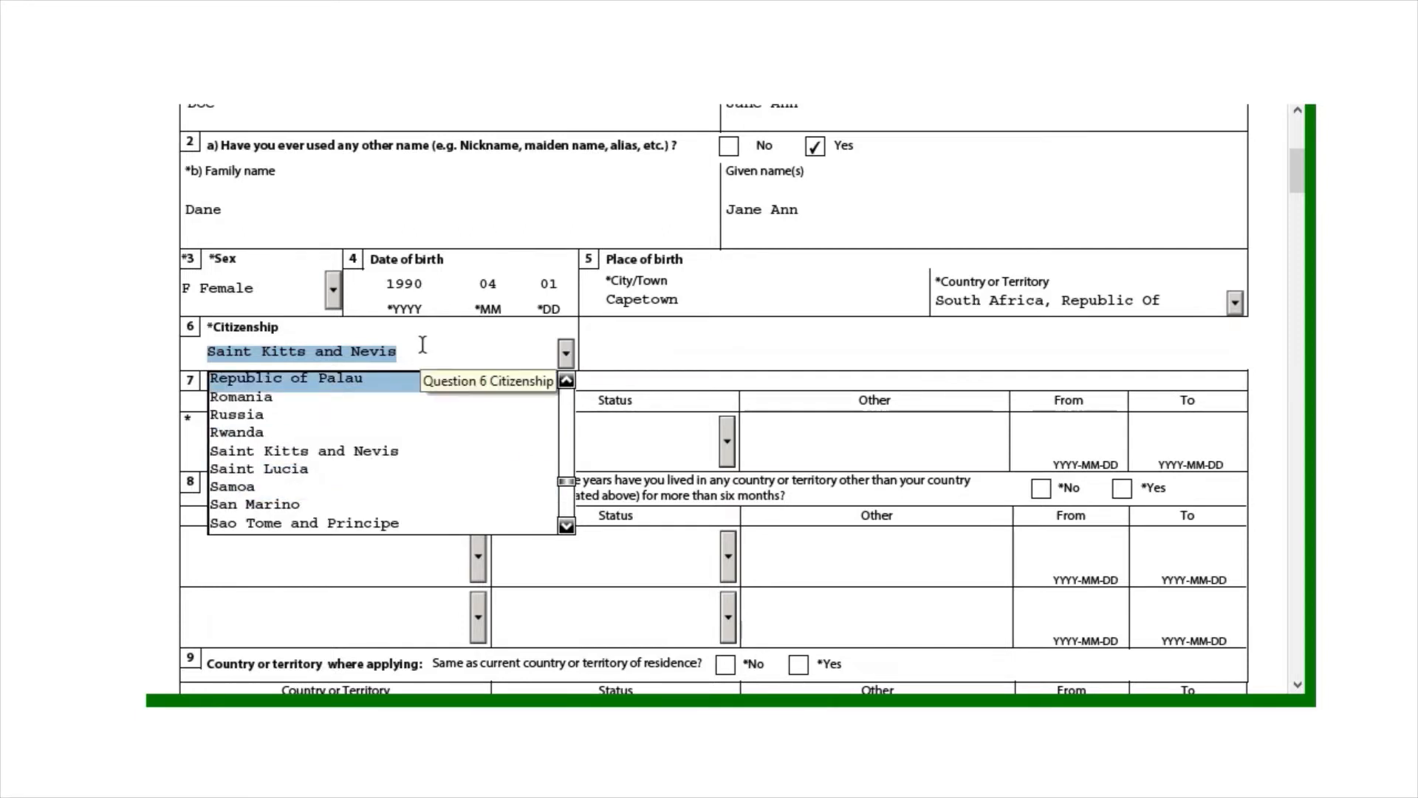
left_click(668, 335)
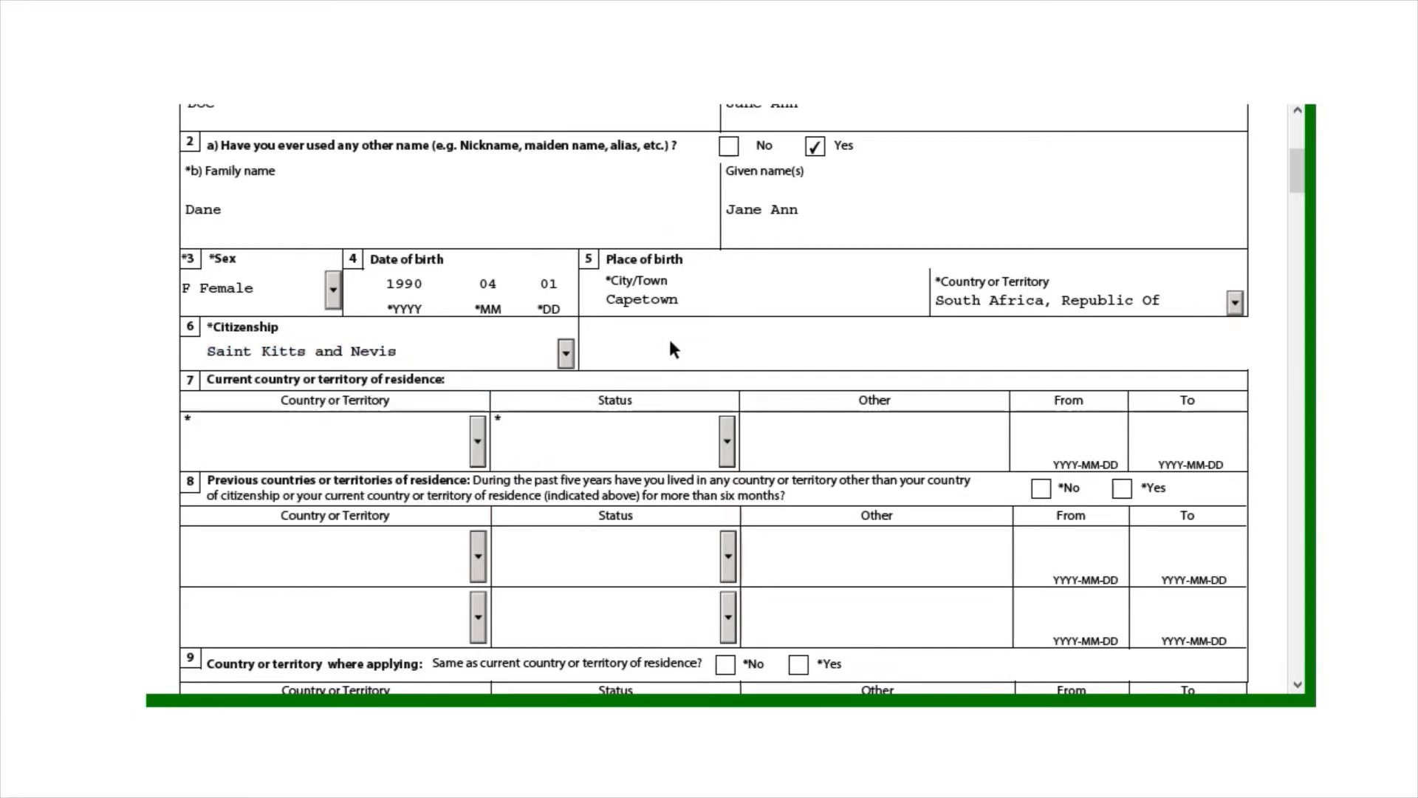
left_click(273, 452)
key("Caps_Lock")
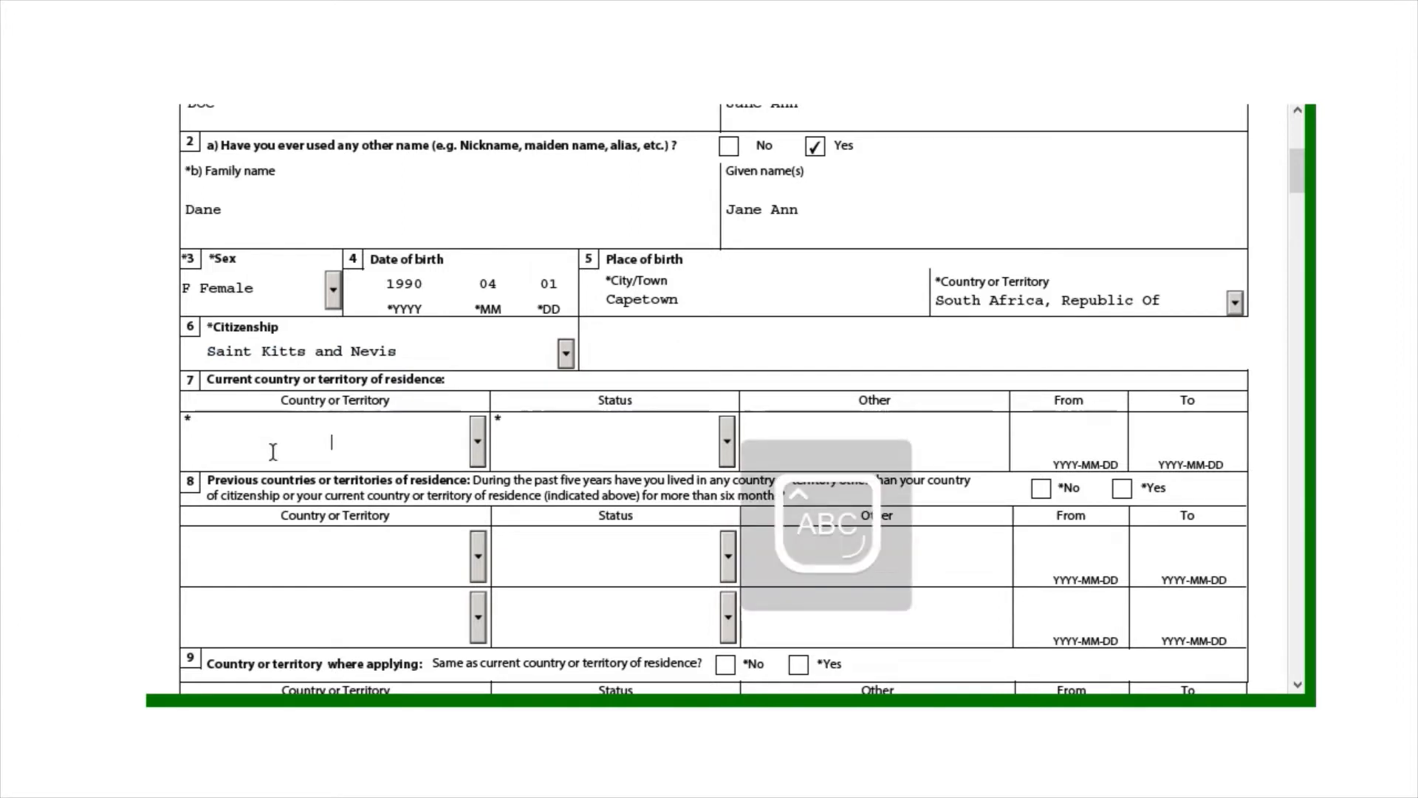
Set the current residence country to Bahamas with Visitor status
type("Bahamas")
key("Caps_Lock")
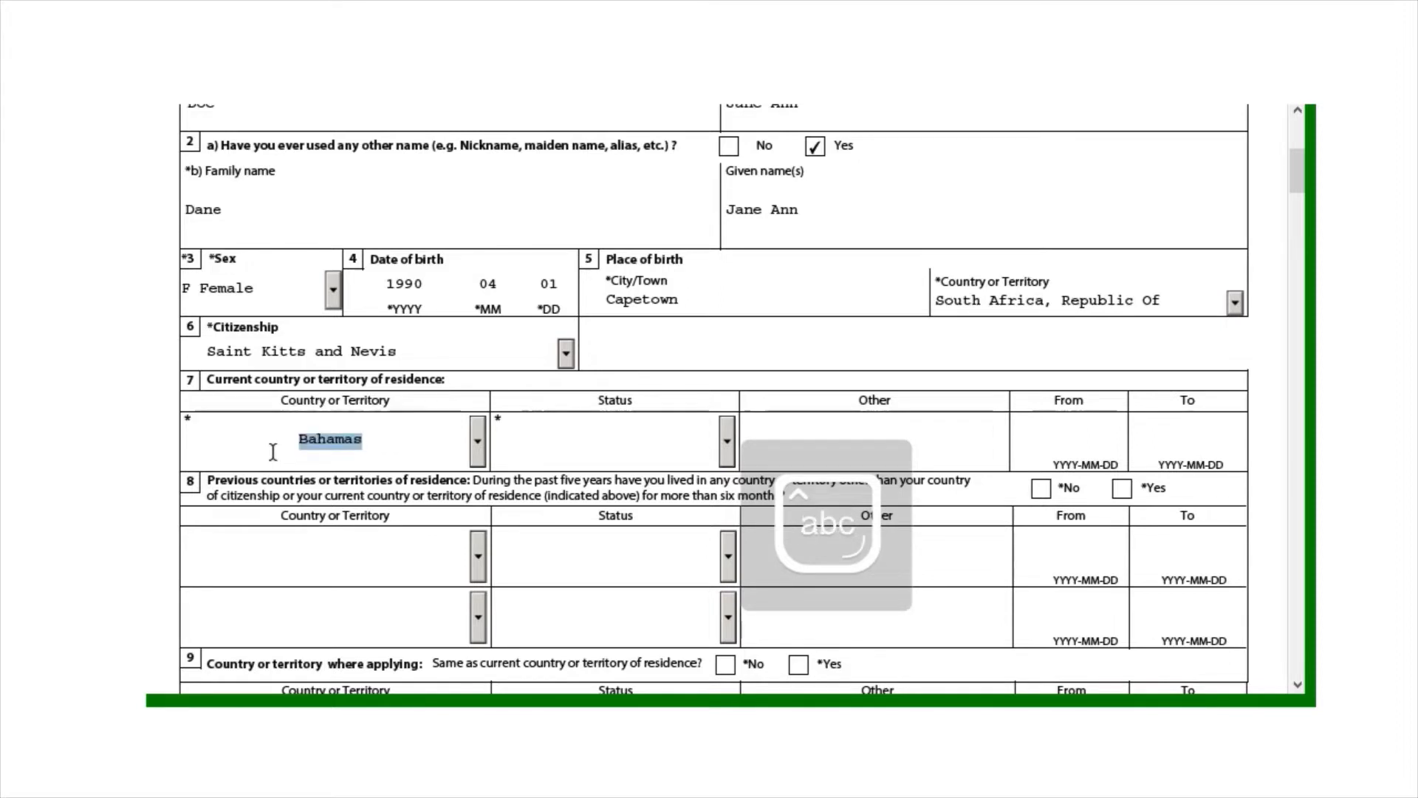
left_click(601, 425)
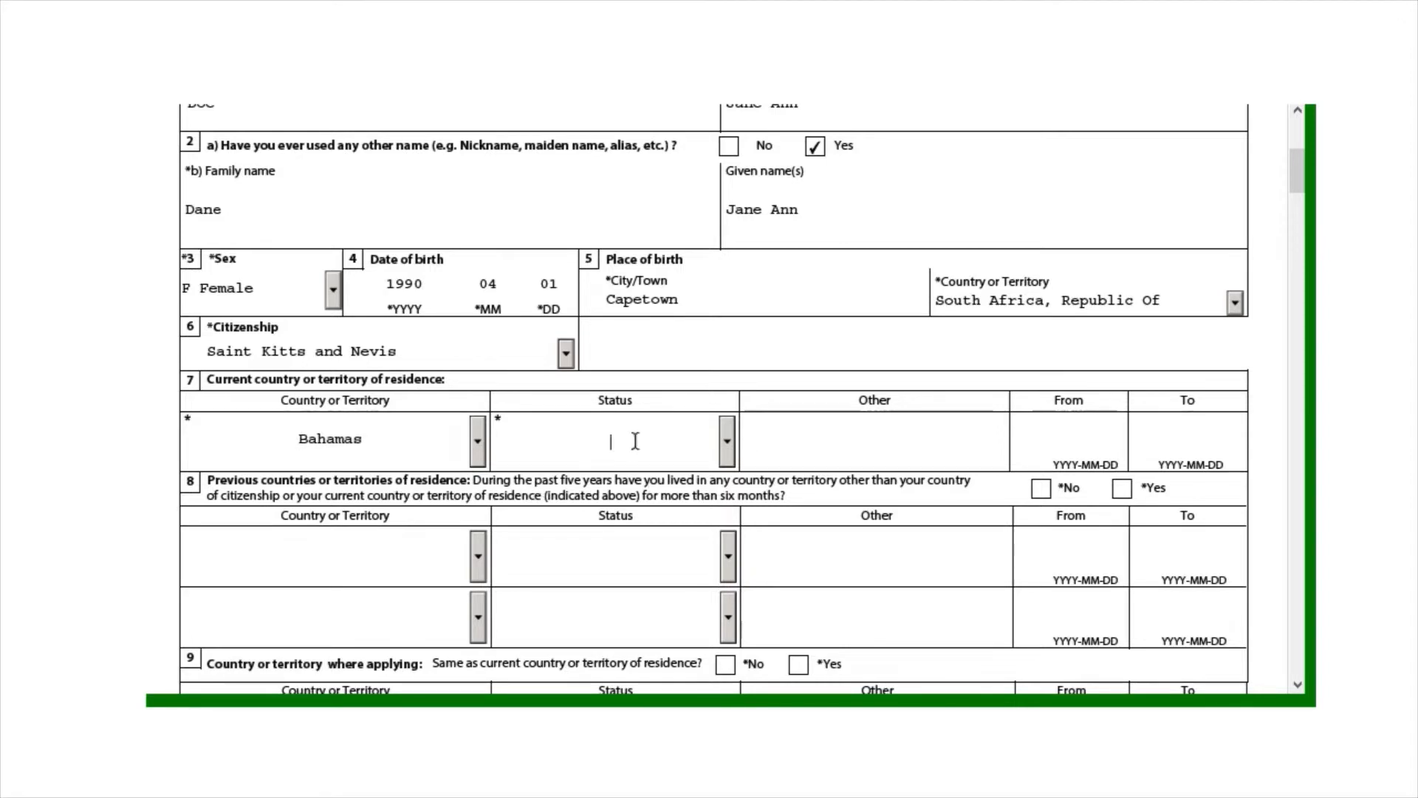
left_click(730, 443)
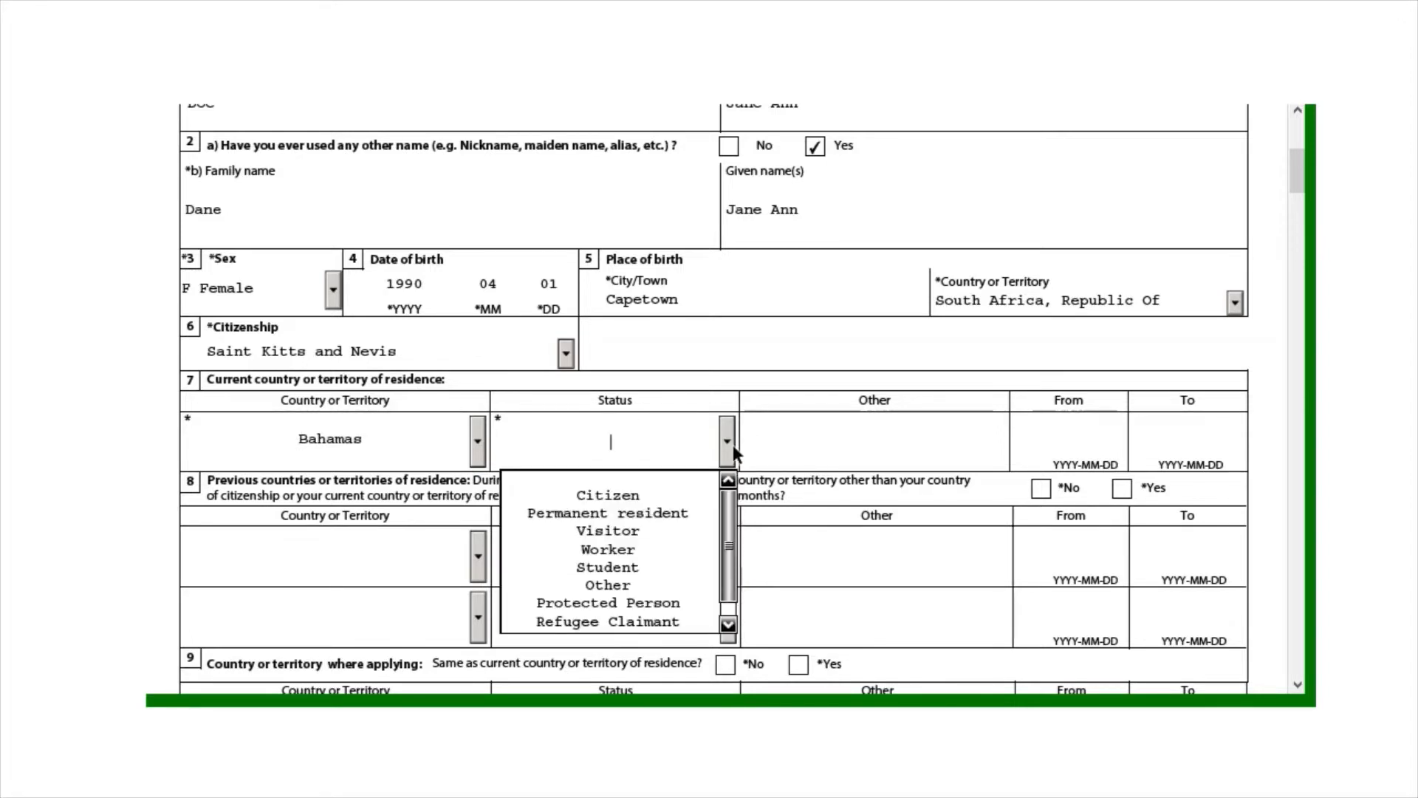
left_click(678, 530)
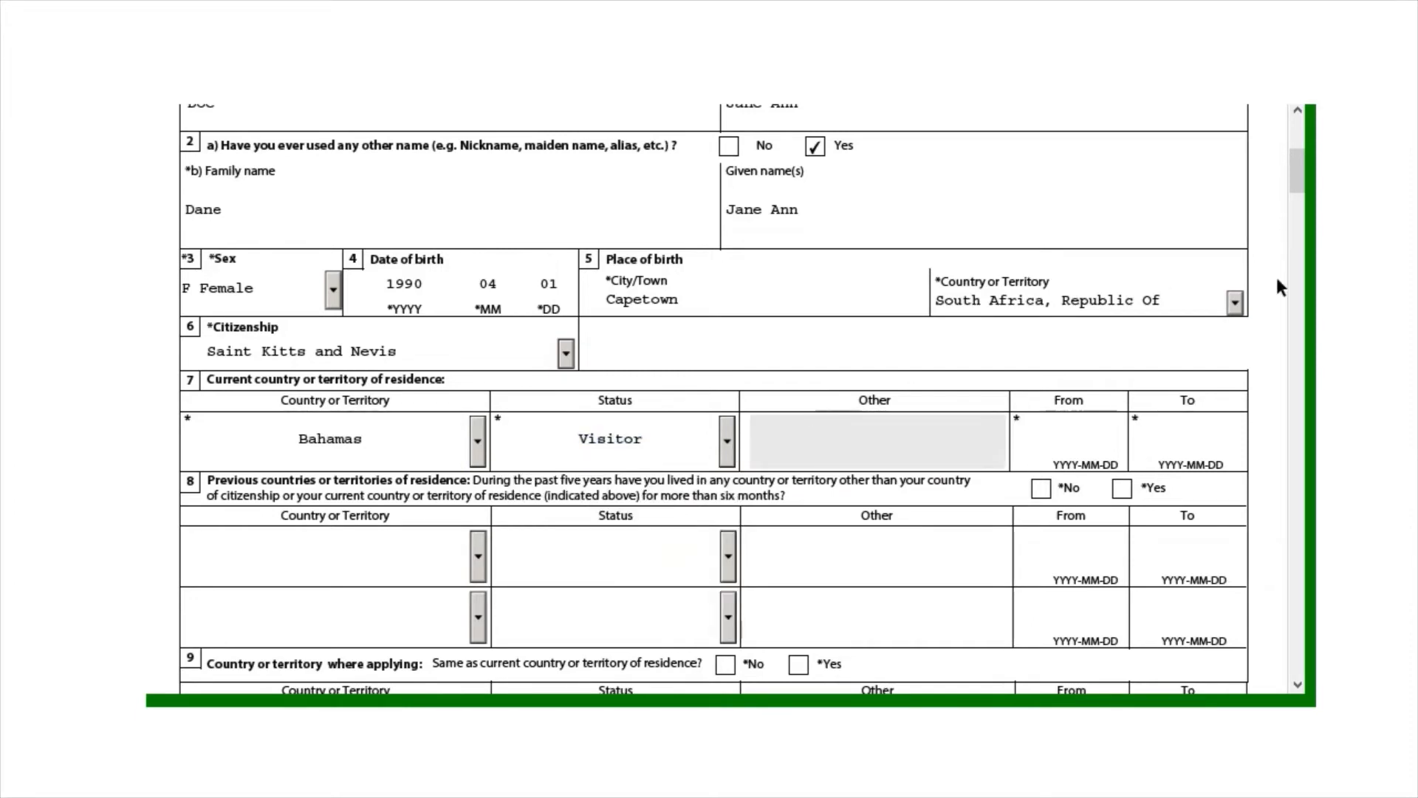
Date the Bahamas residence from 2022-03-07 to 2022-05-28 using the calendars
scroll(1296, 174, "down", 3)
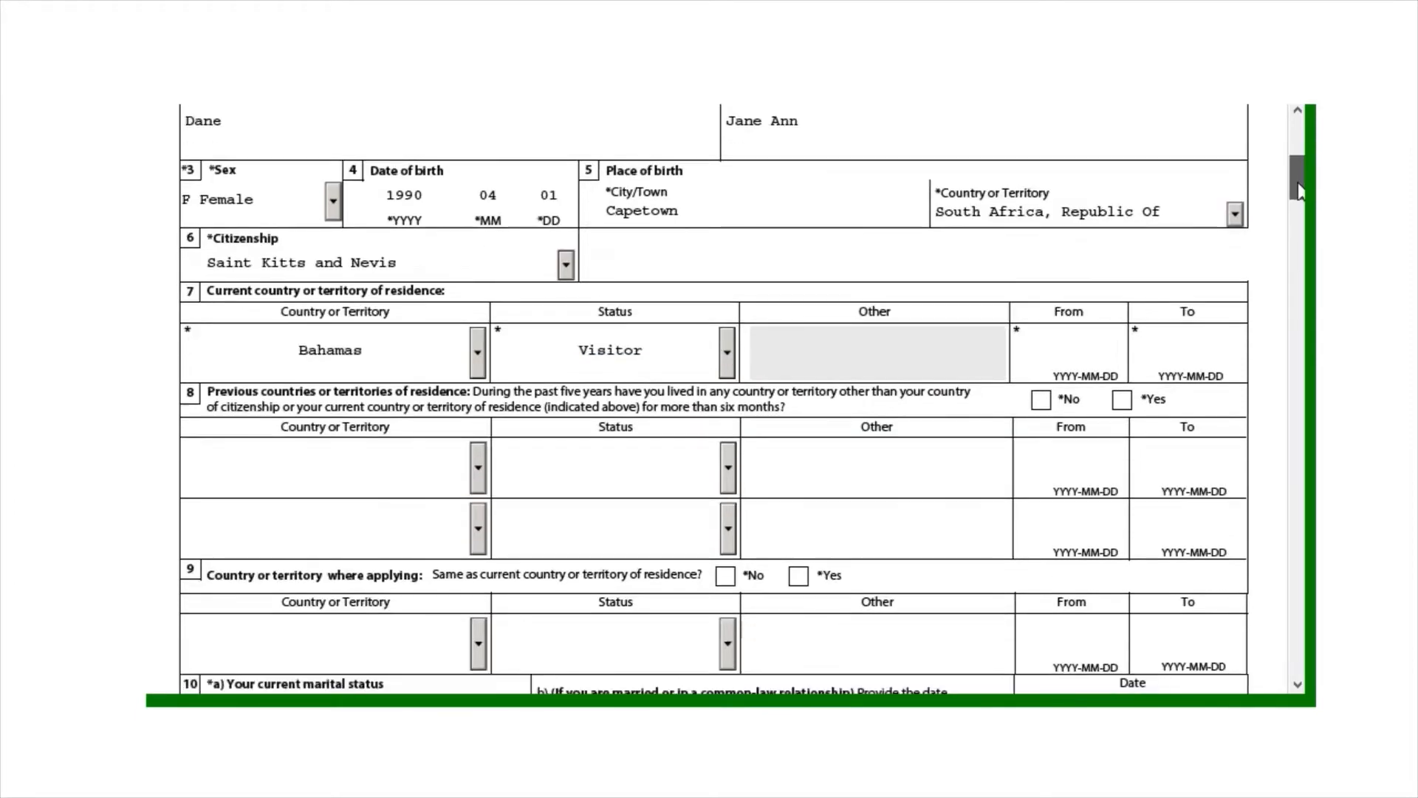
left_click(1084, 281)
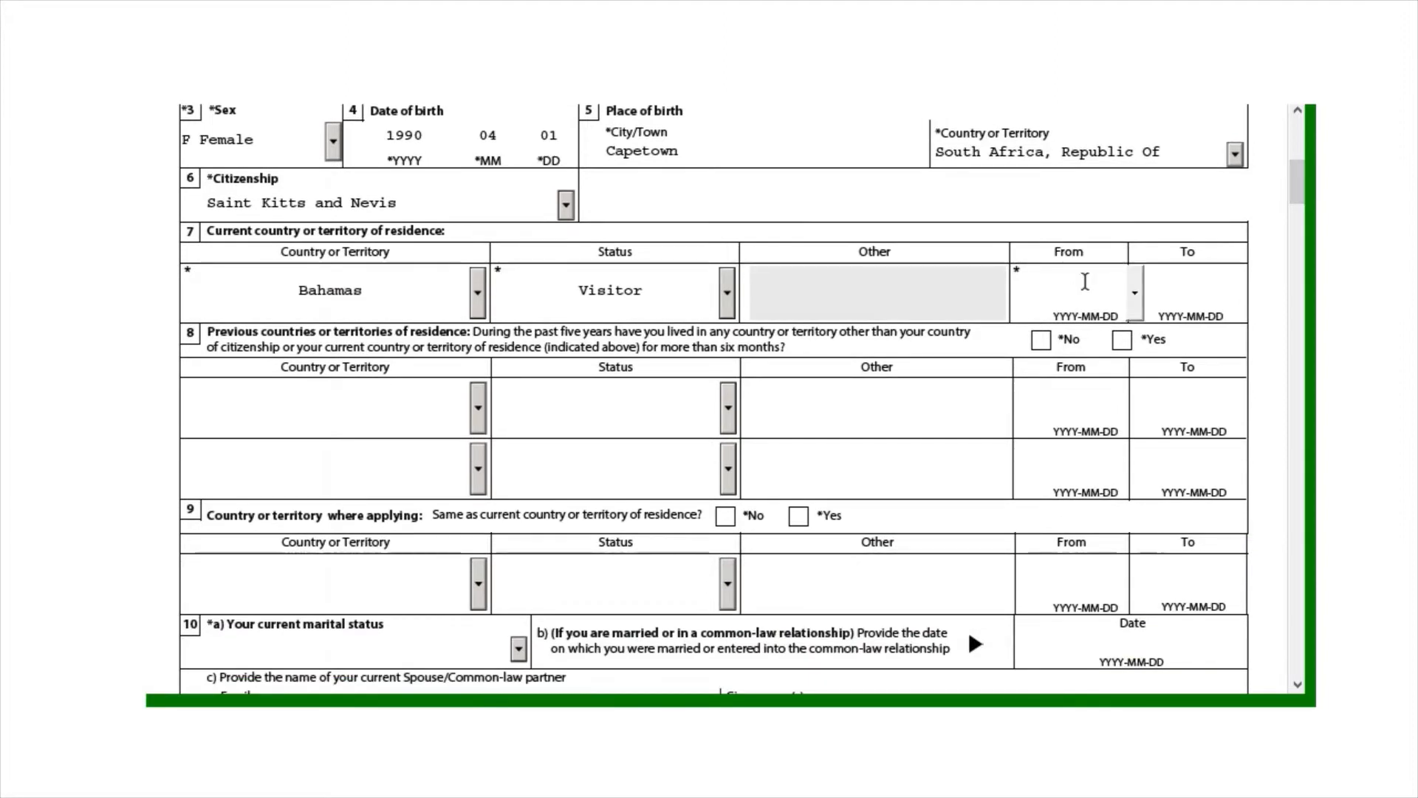
left_click(1135, 293)
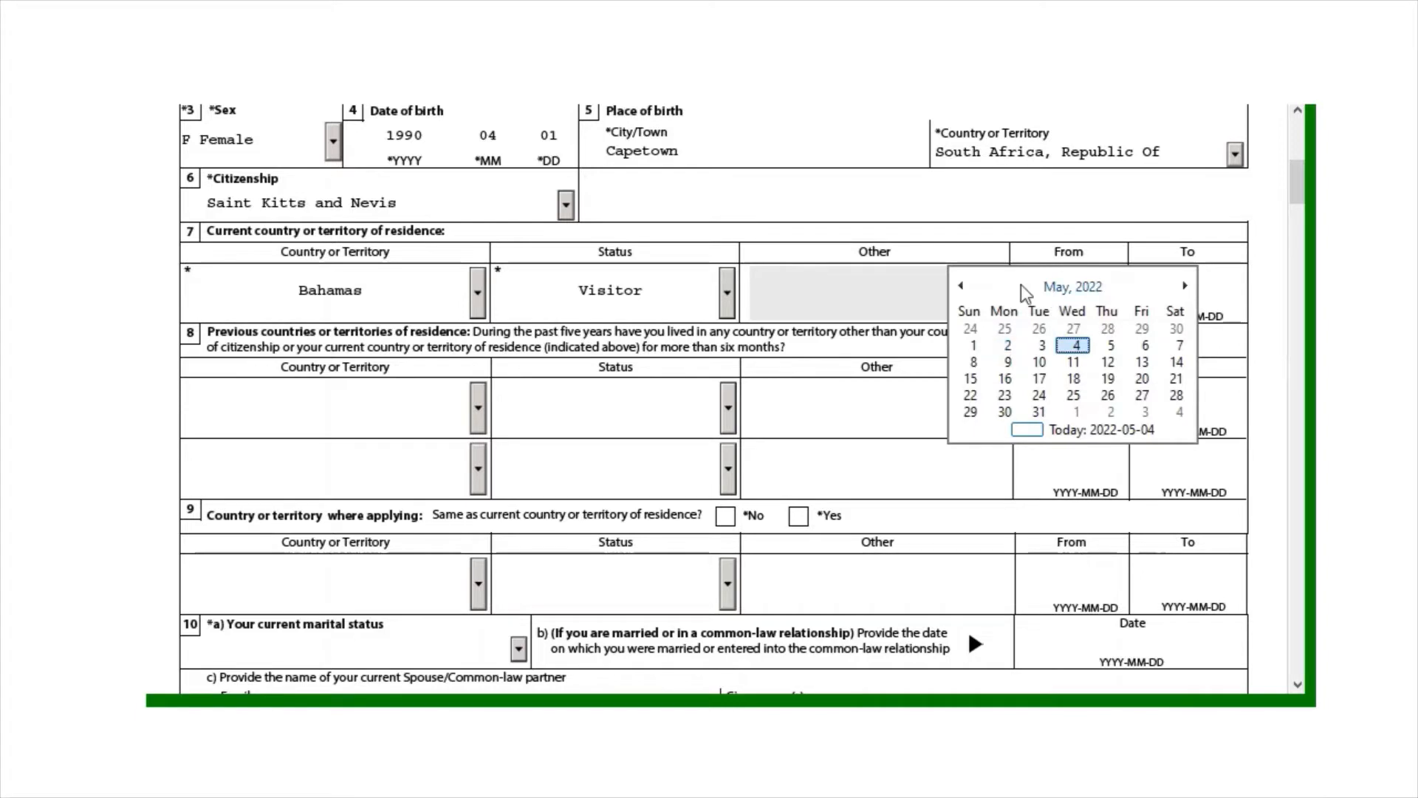
left_click(961, 286)
left_click(961, 285)
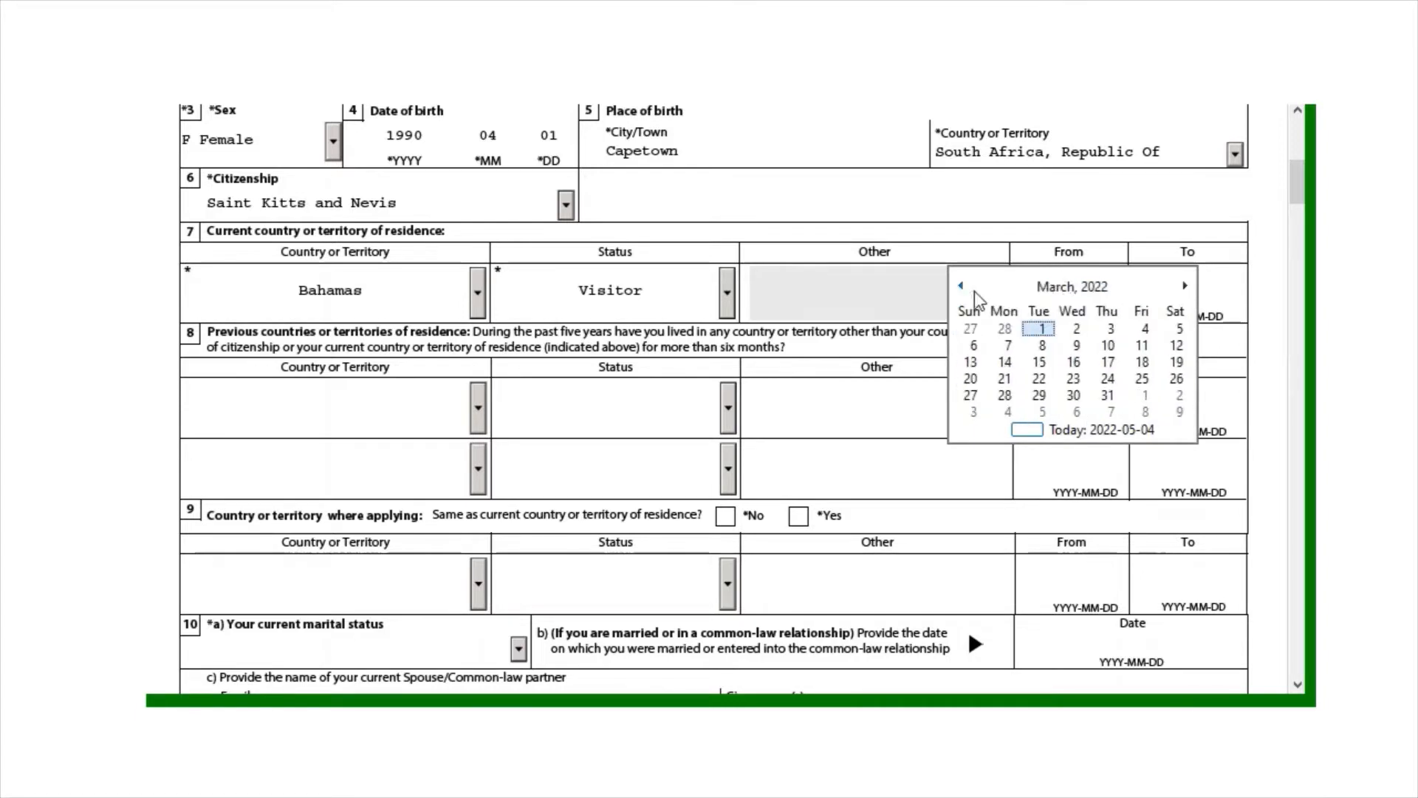
left_click(1007, 345)
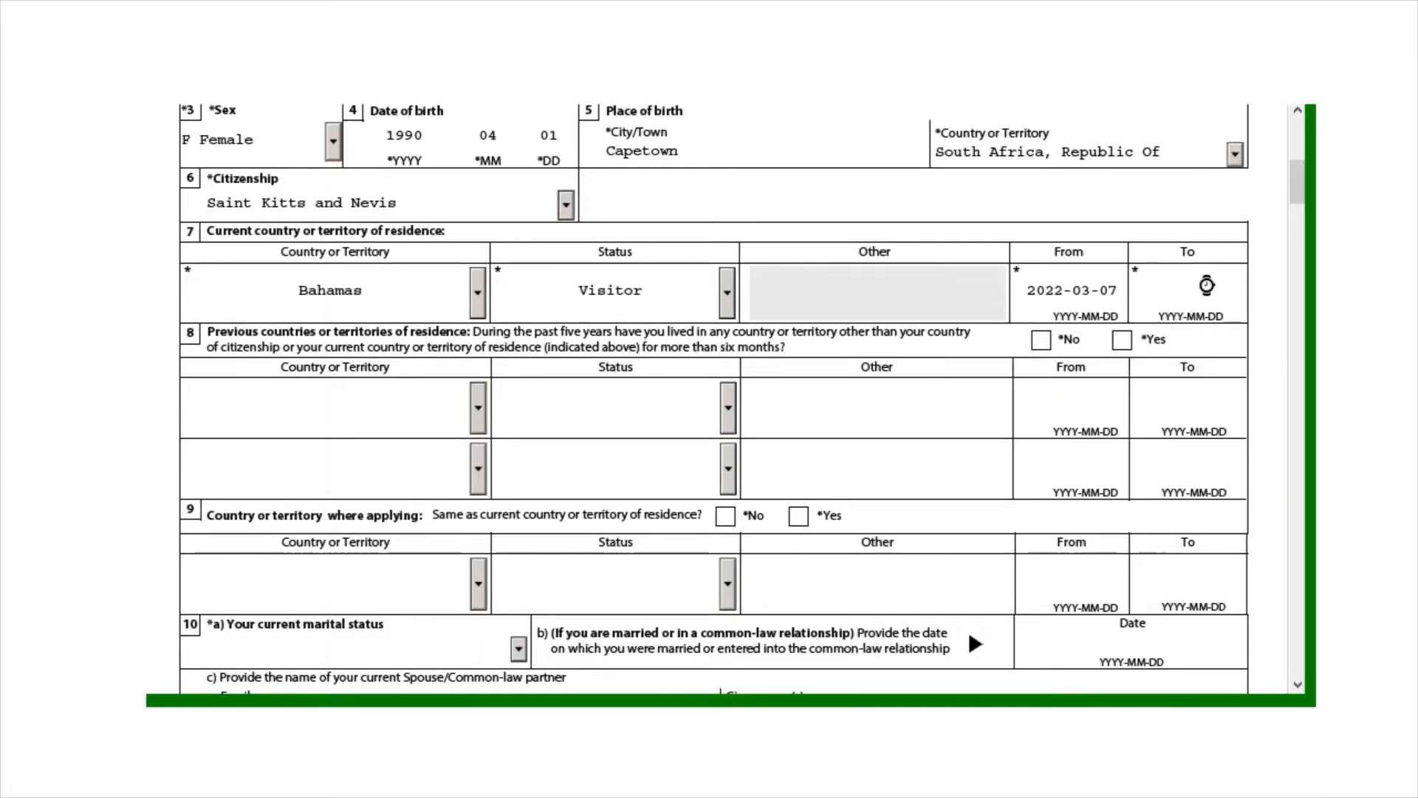
left_click(1257, 297)
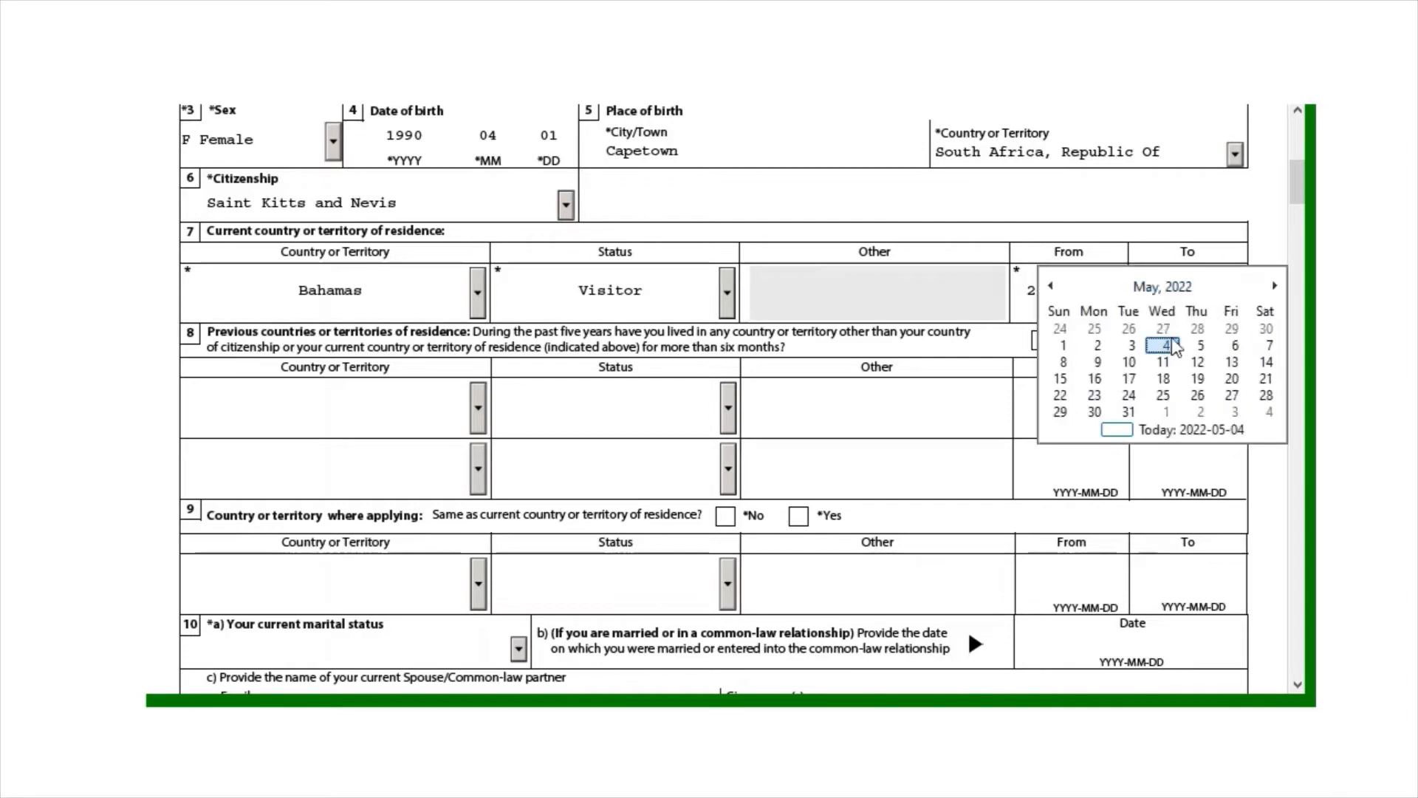
left_click(1267, 396)
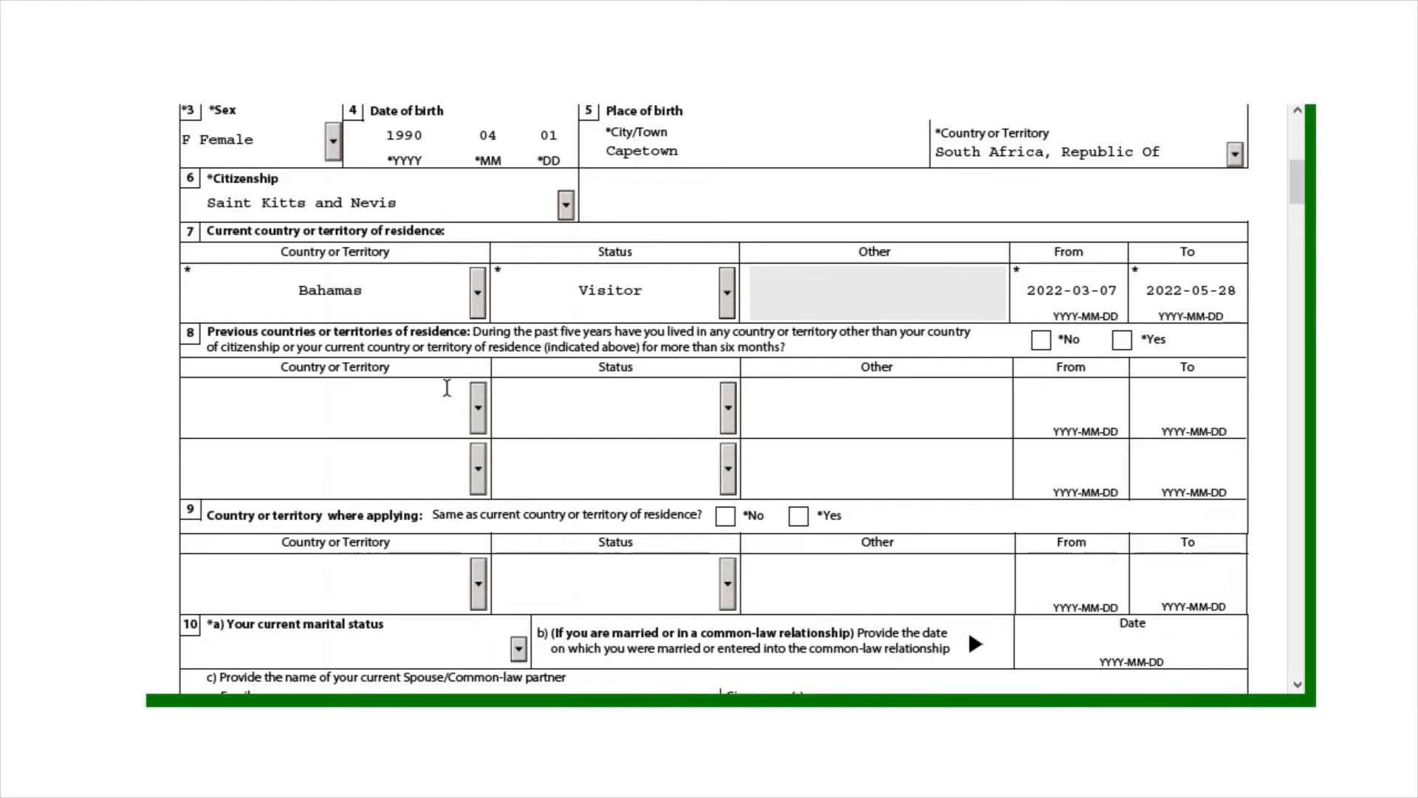
Record a previous residence in Algeria with Worker status
left_click(480, 408)
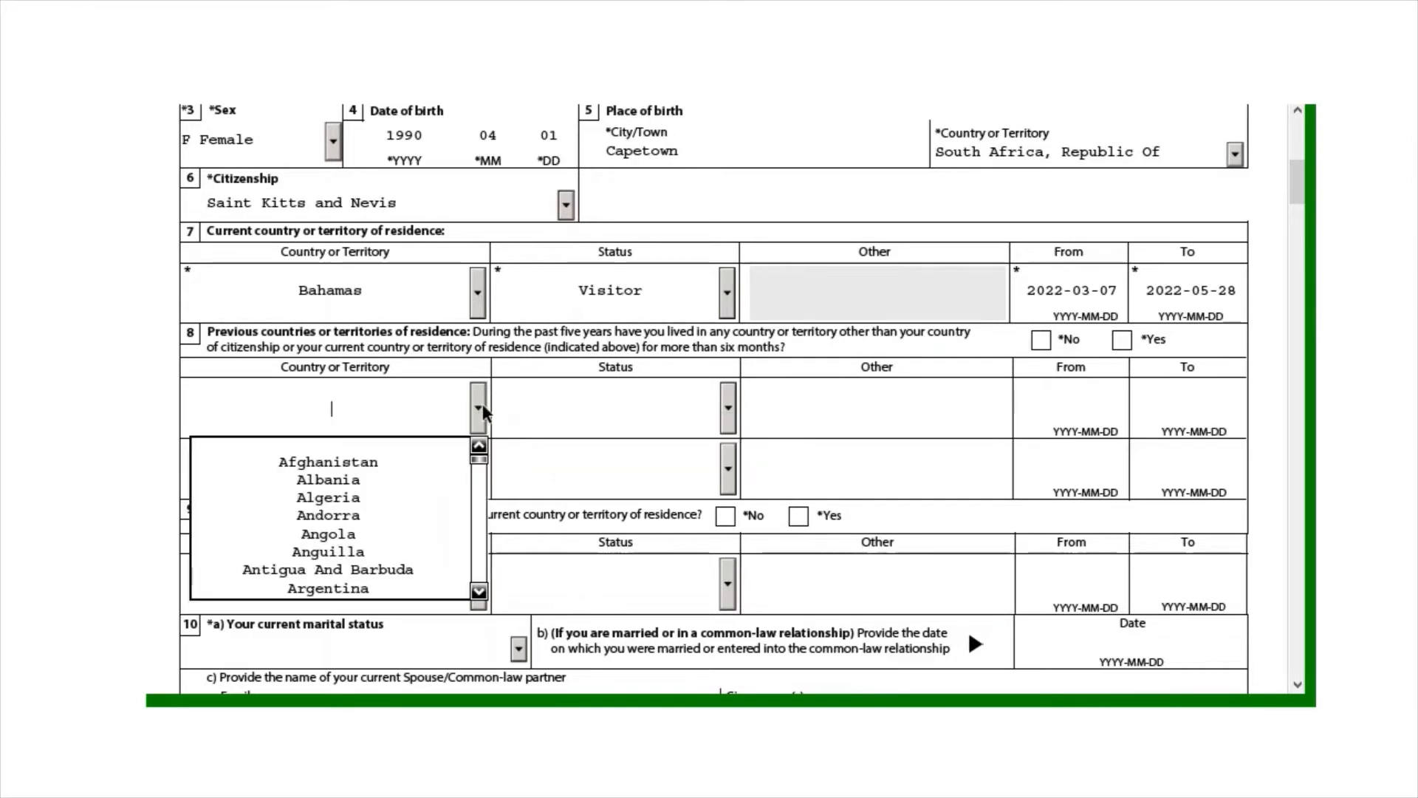
left_click(410, 505)
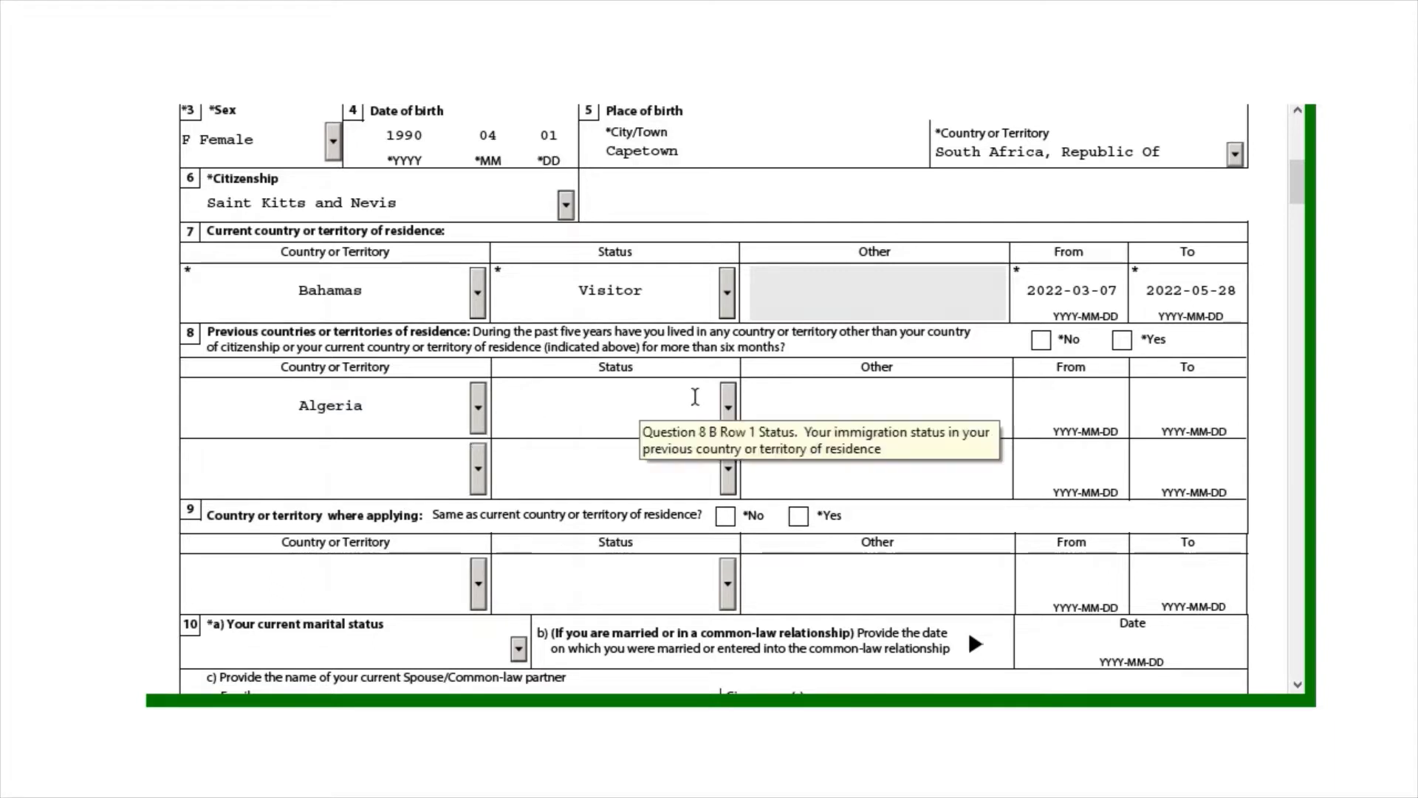
left_click(730, 407)
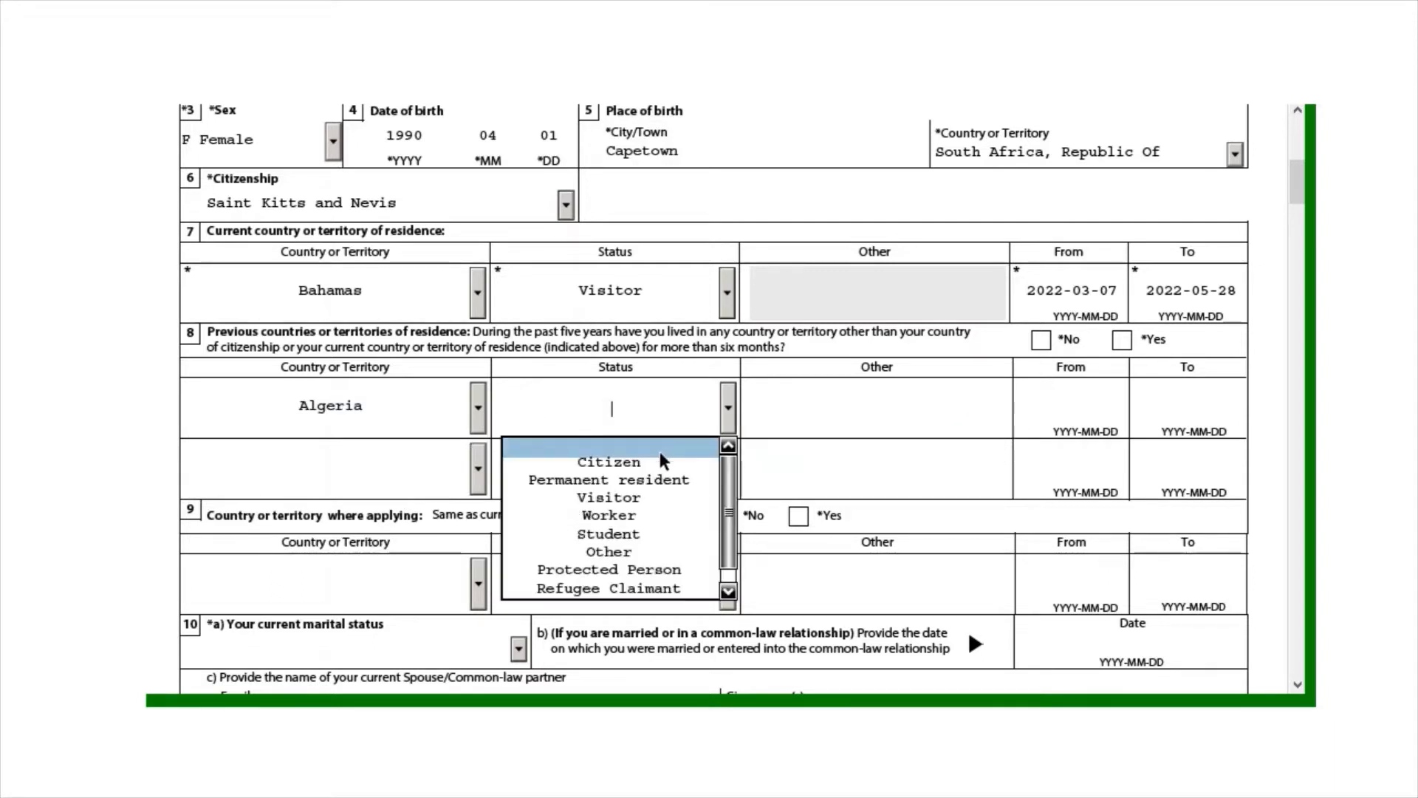
left_click(644, 525)
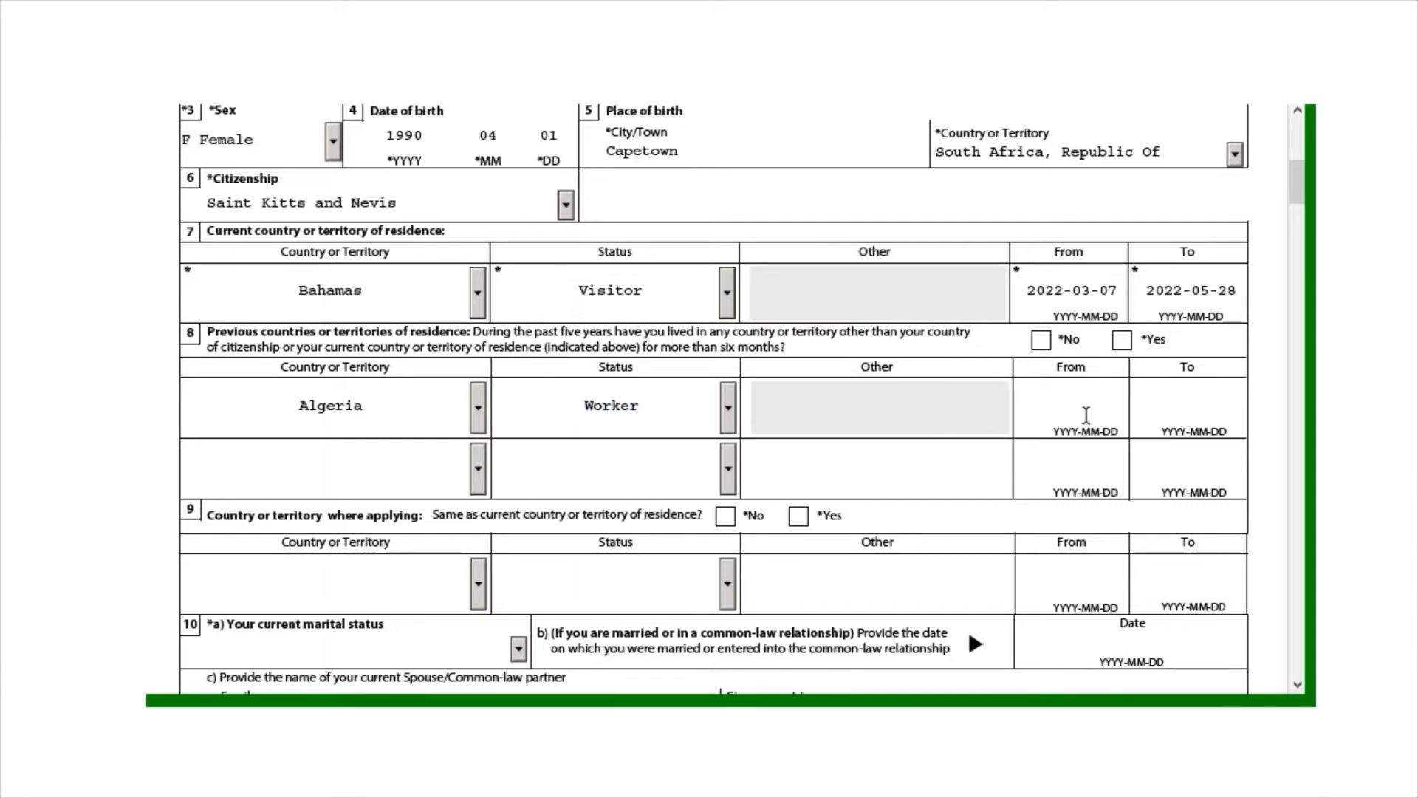
Date the Algeria residence from 2022-04-04 to 2022-05-02
left_click(1110, 409)
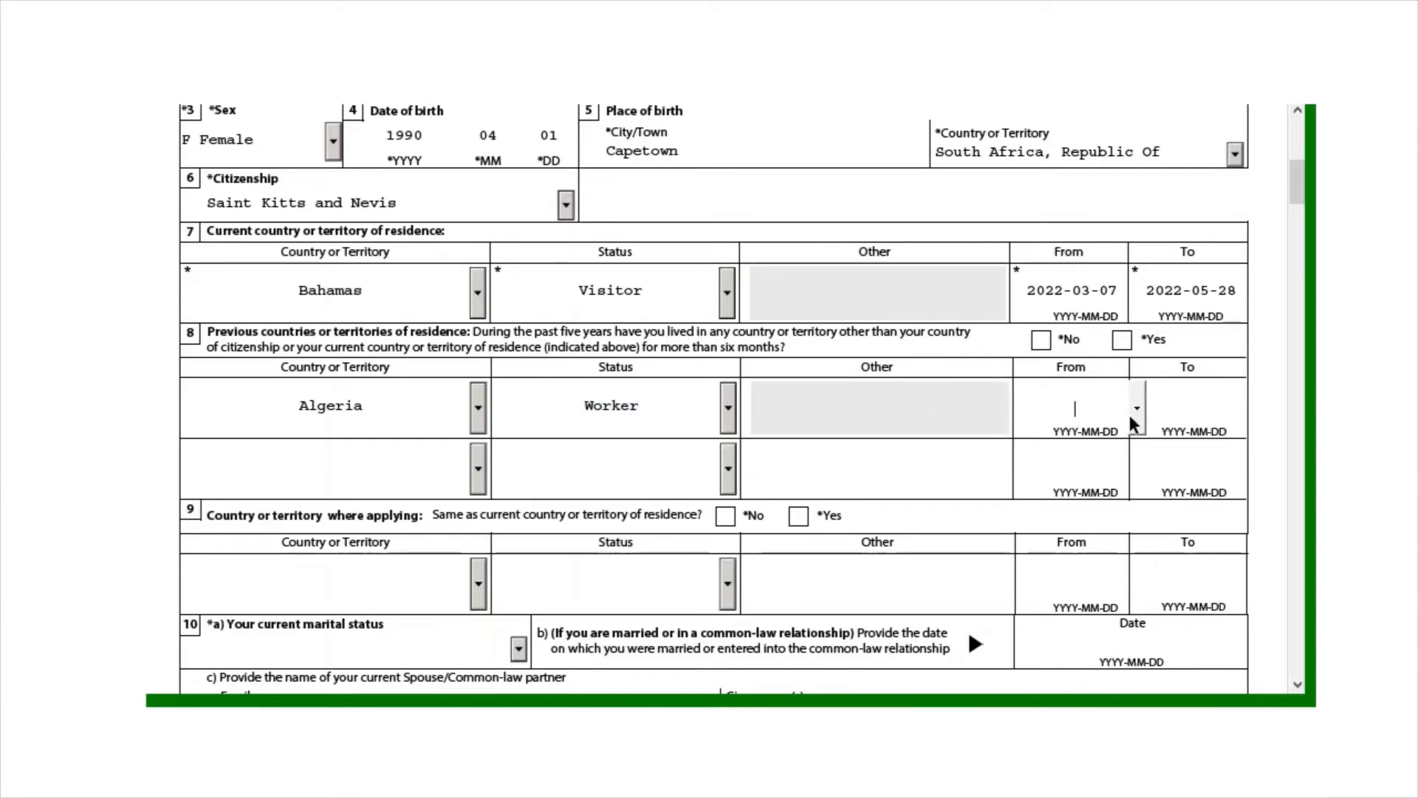
left_click(1137, 412)
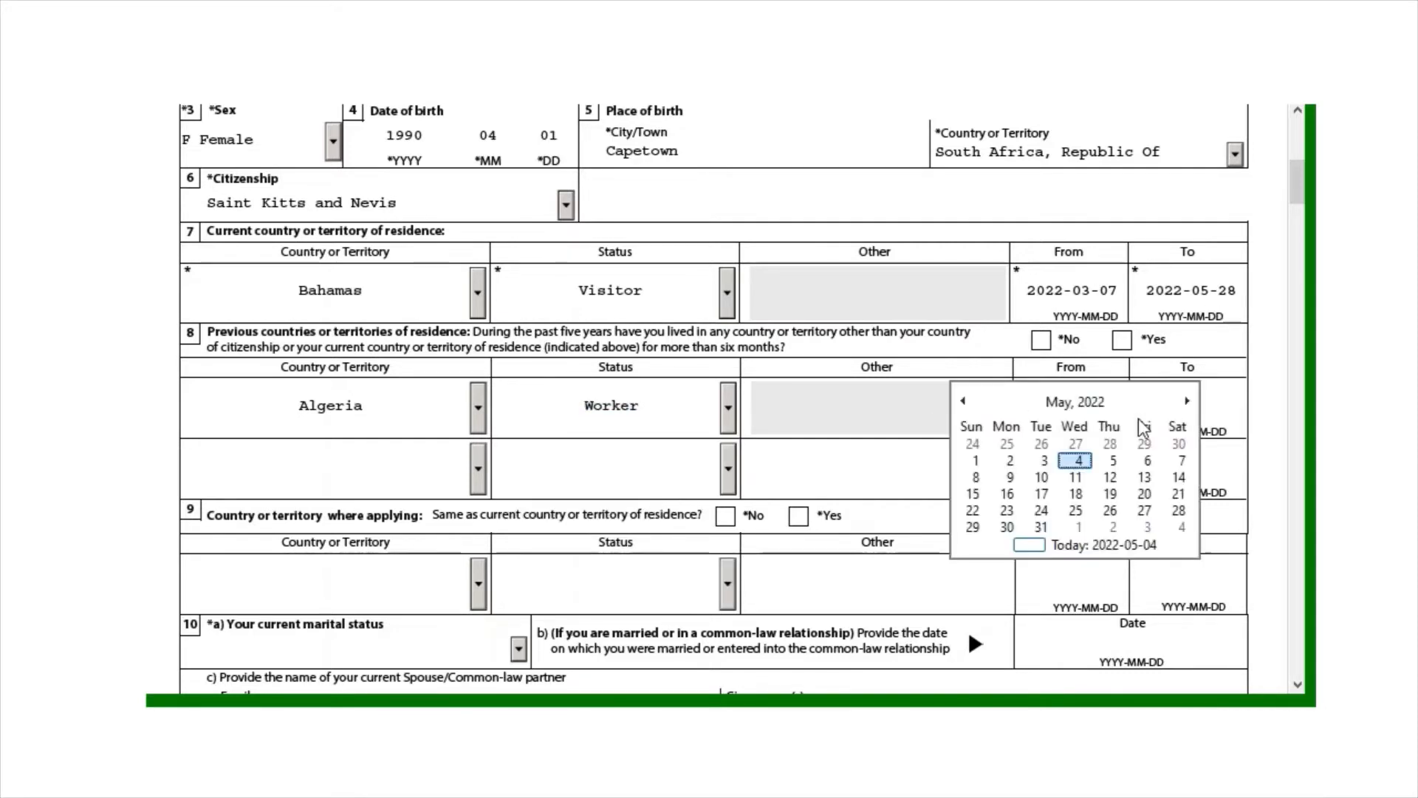
left_click(969, 401)
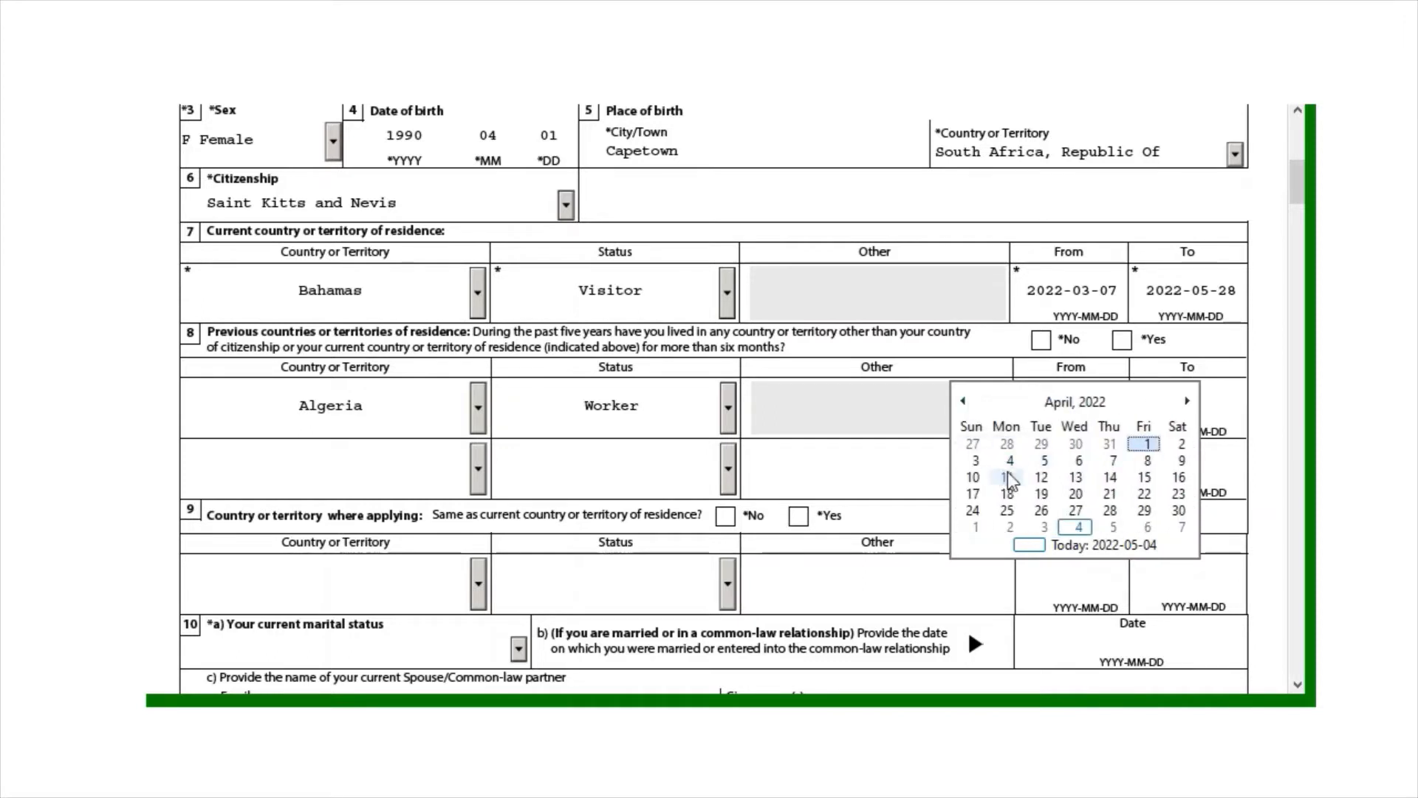
left_click(1010, 460)
left_click(1171, 407)
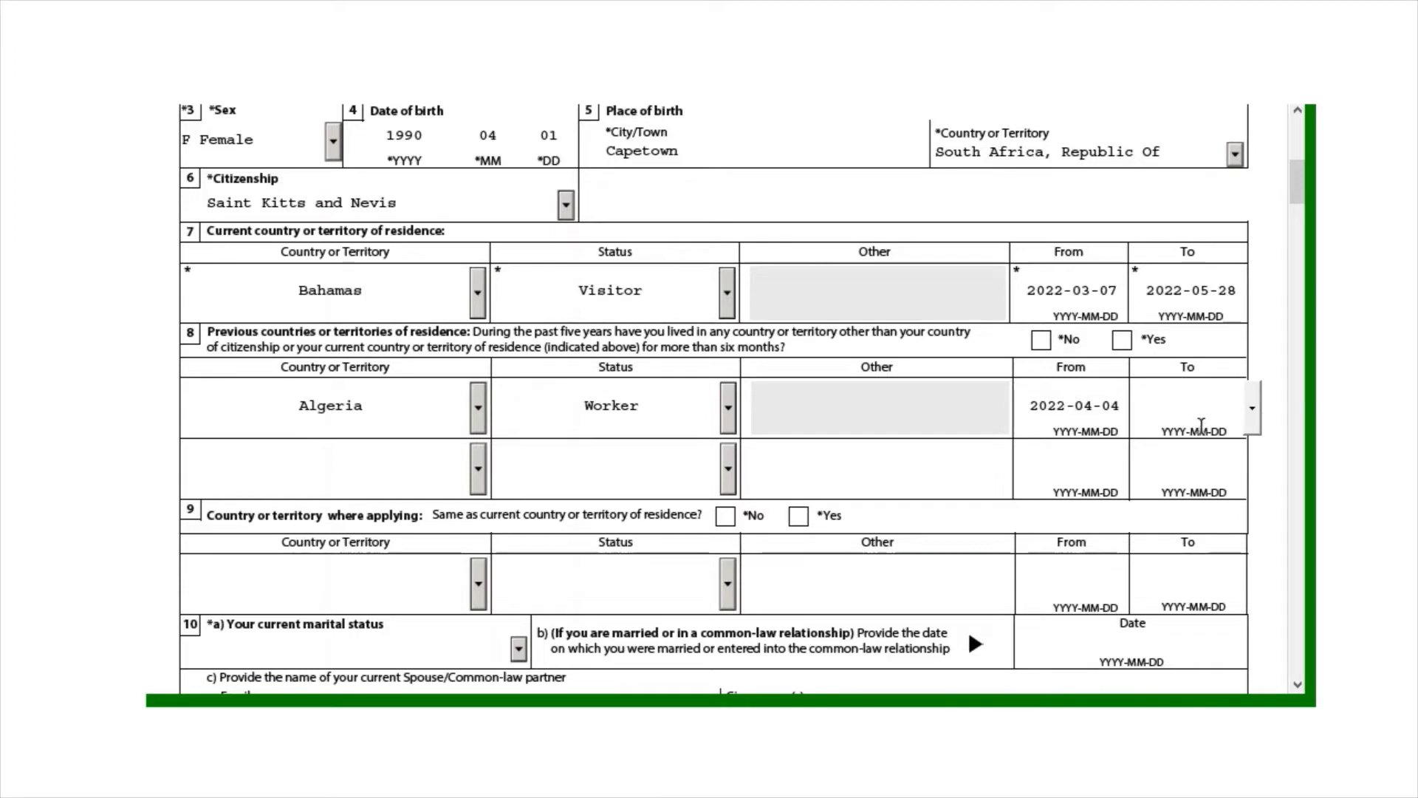
left_click(1253, 408)
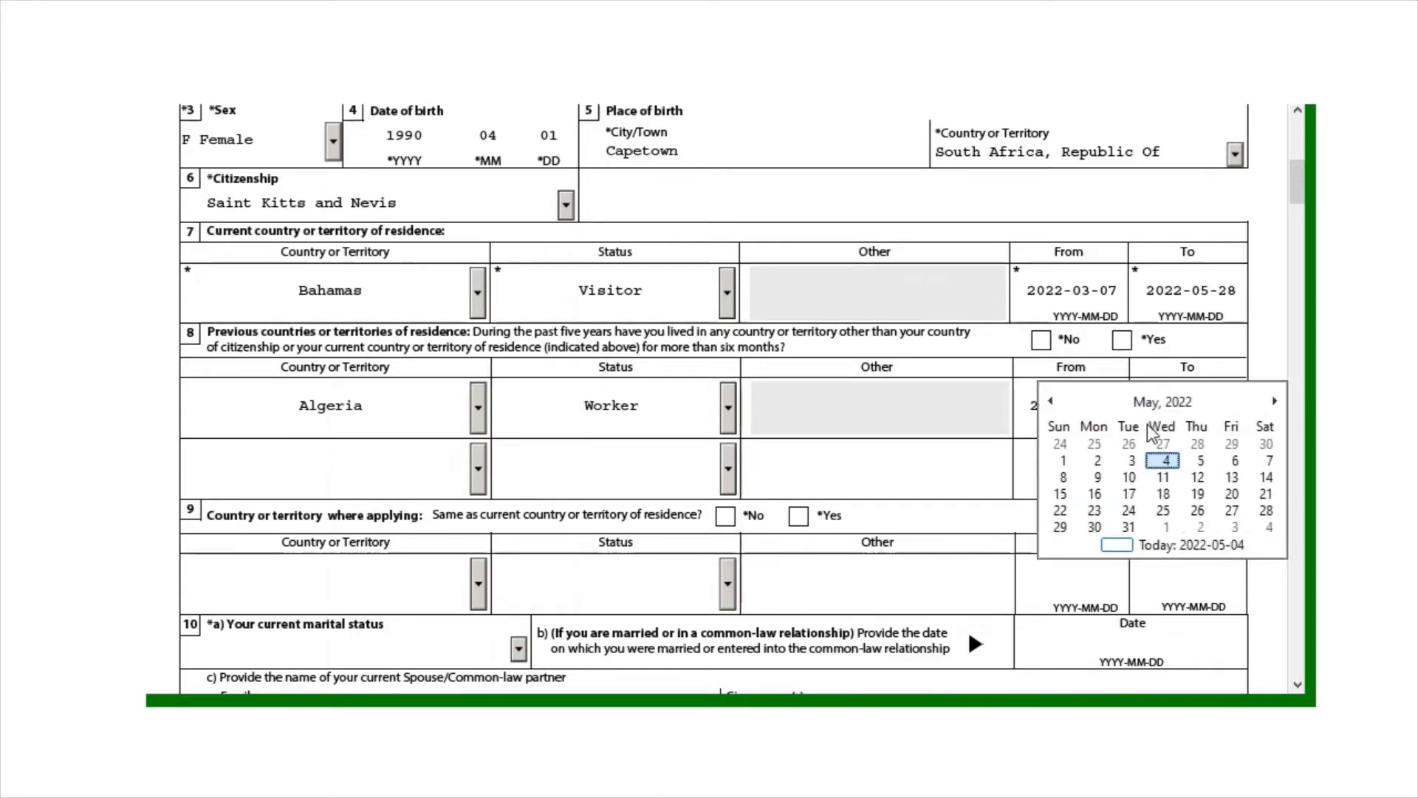
left_click(1085, 460)
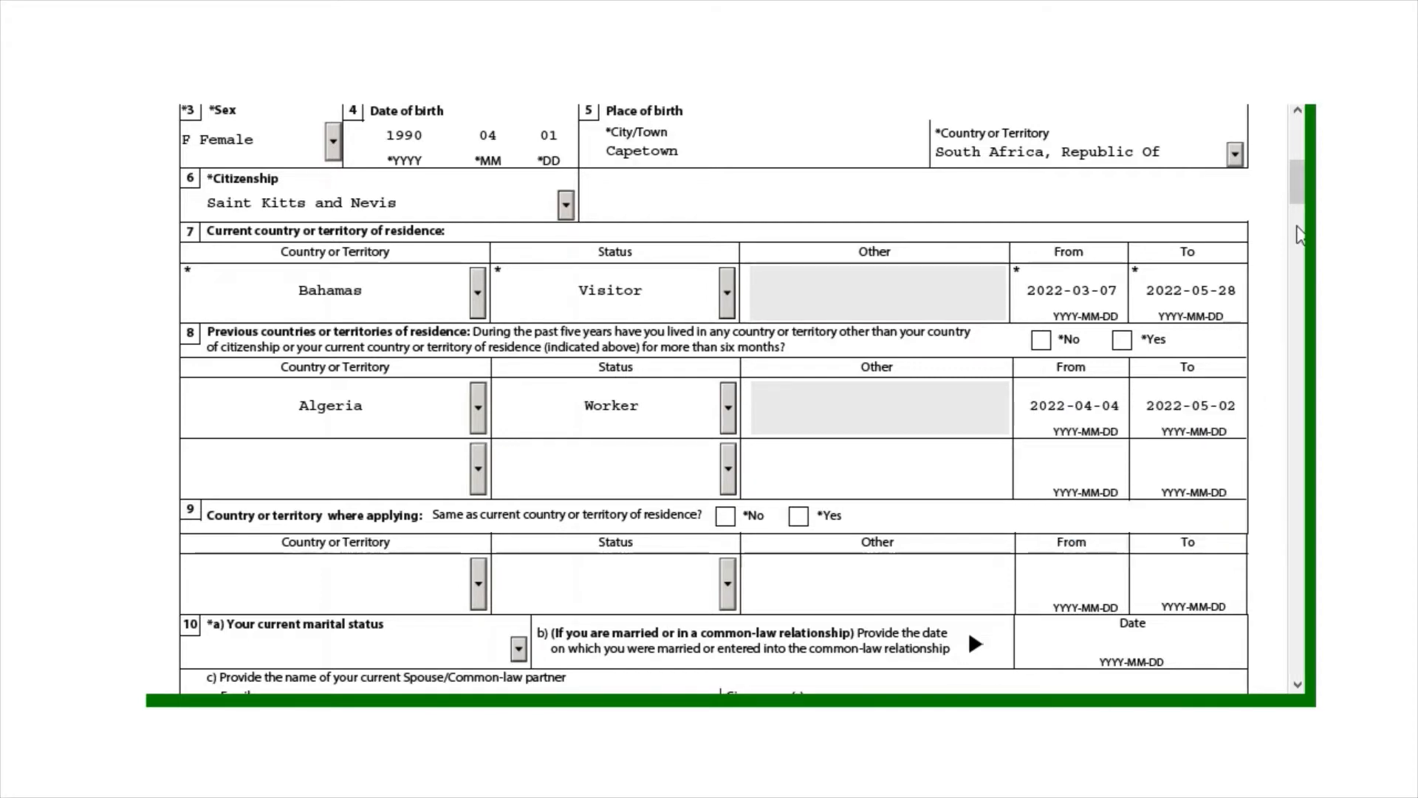
scroll(713, 398, "down", 5)
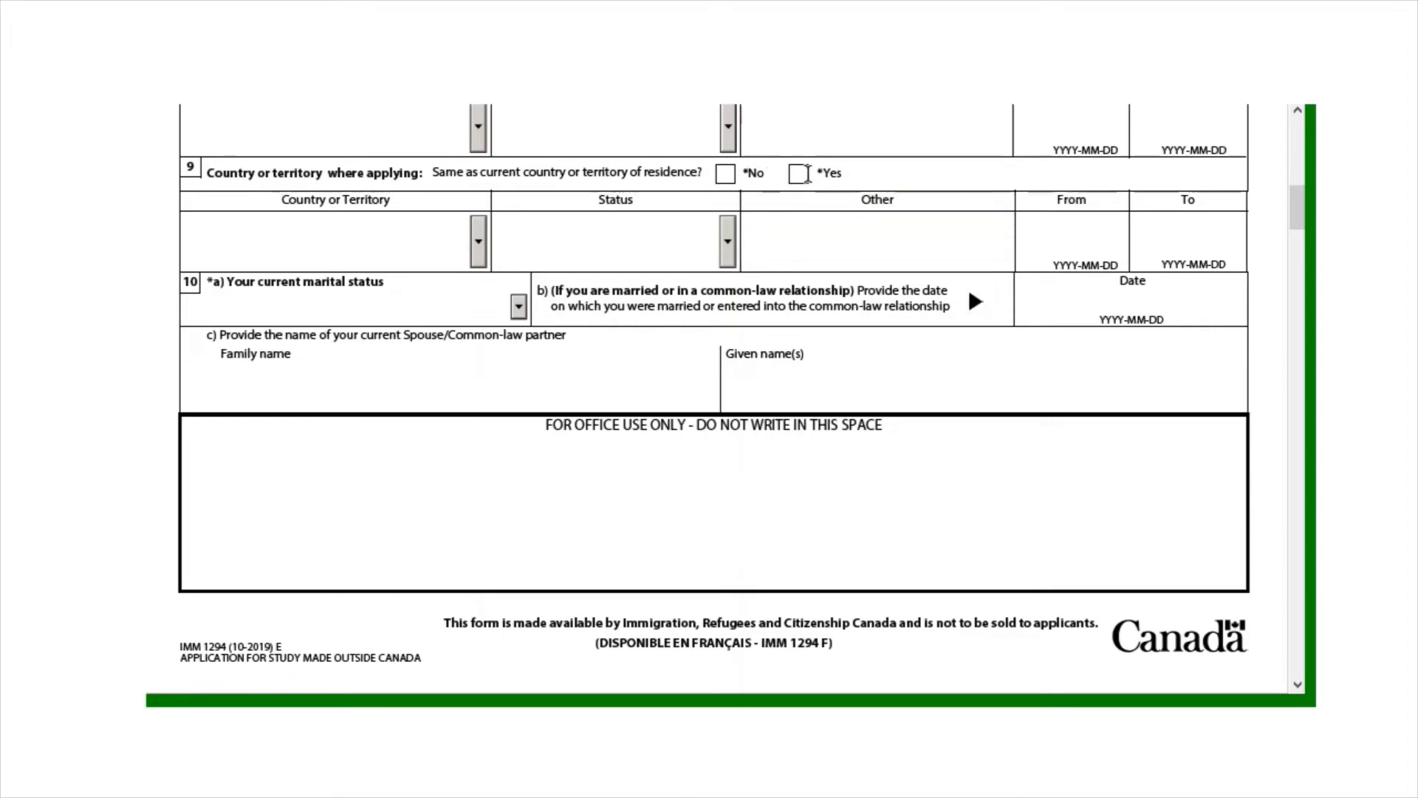
Answer Yes to question 9, and set marital status to Married dated 2022-05-01
left_click(797, 175)
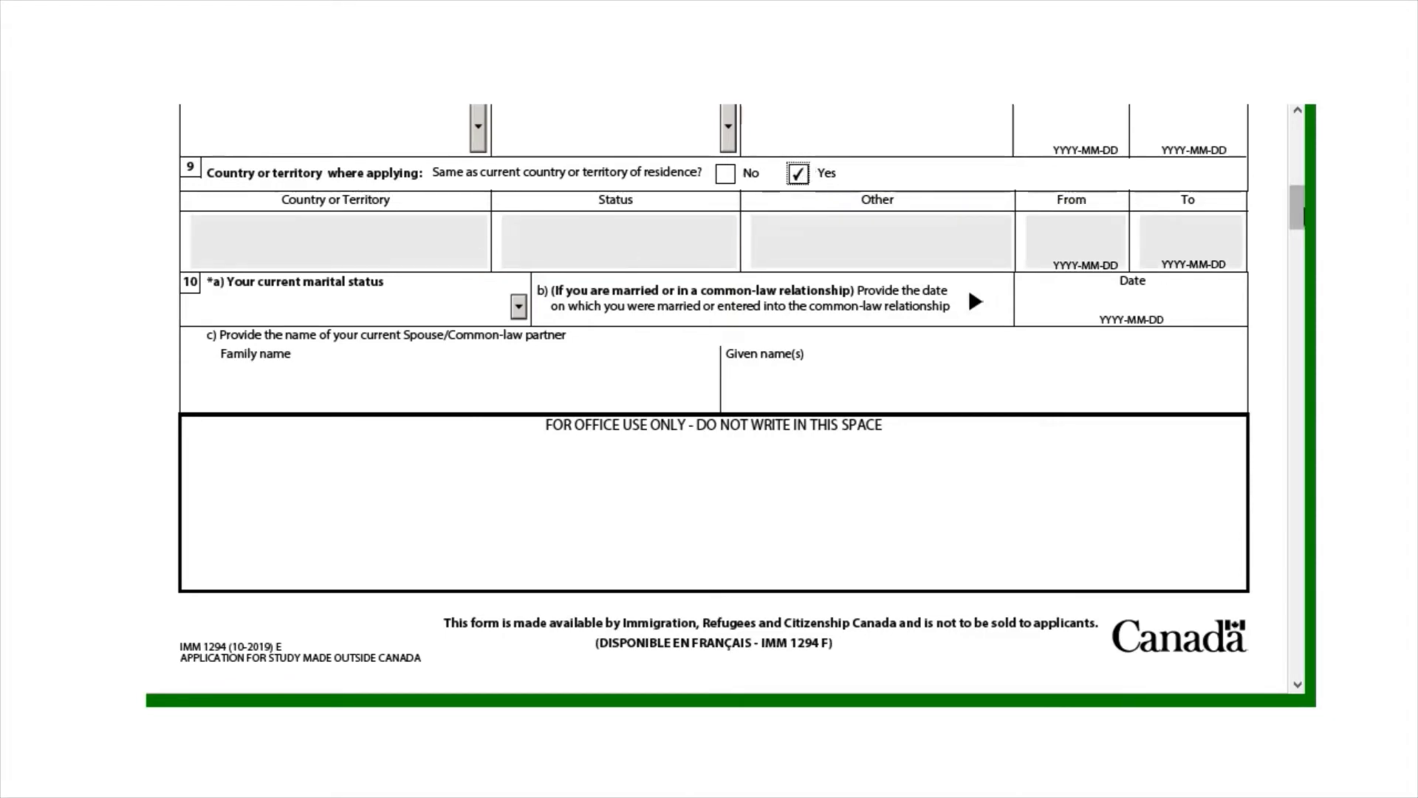
scroll(469, 157, "down", 2)
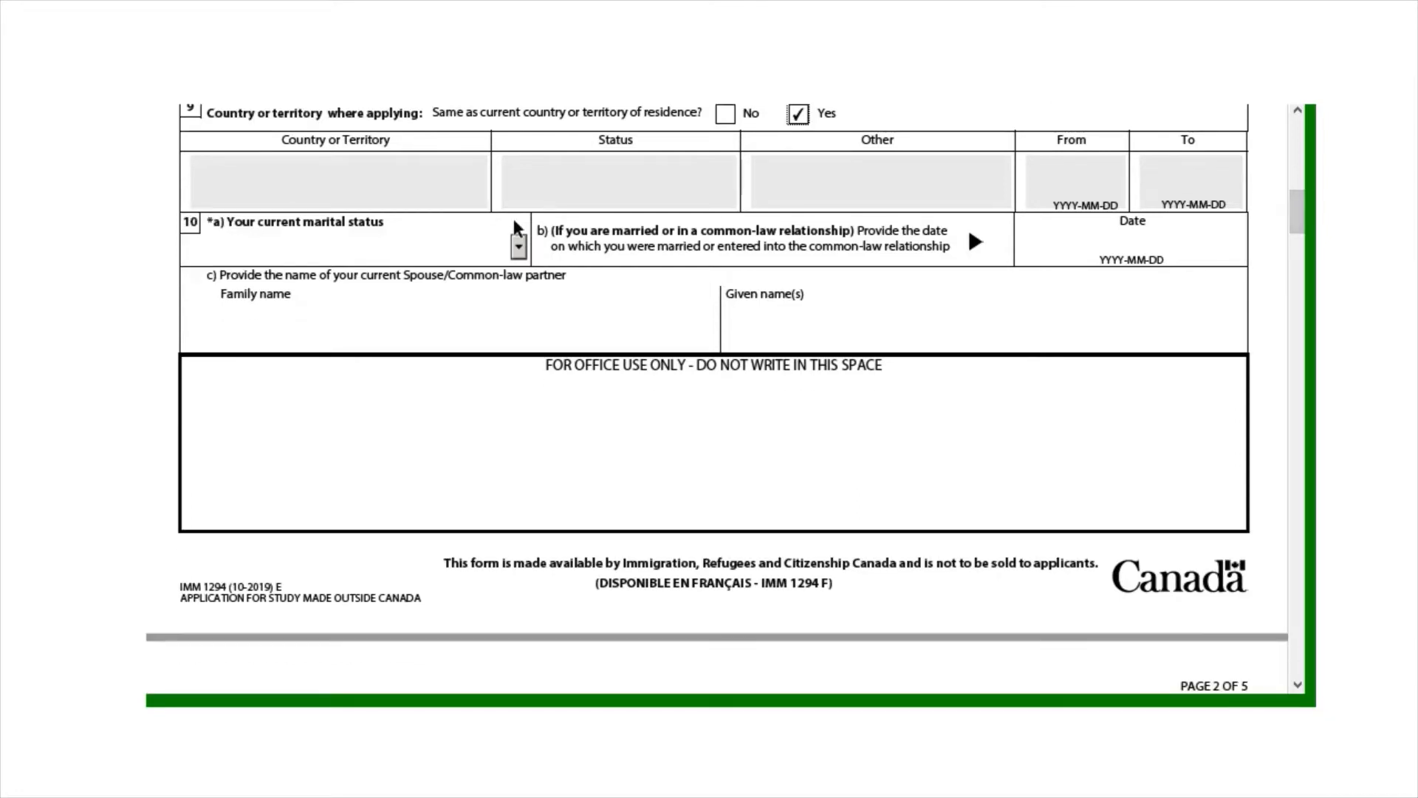
left_click(518, 247)
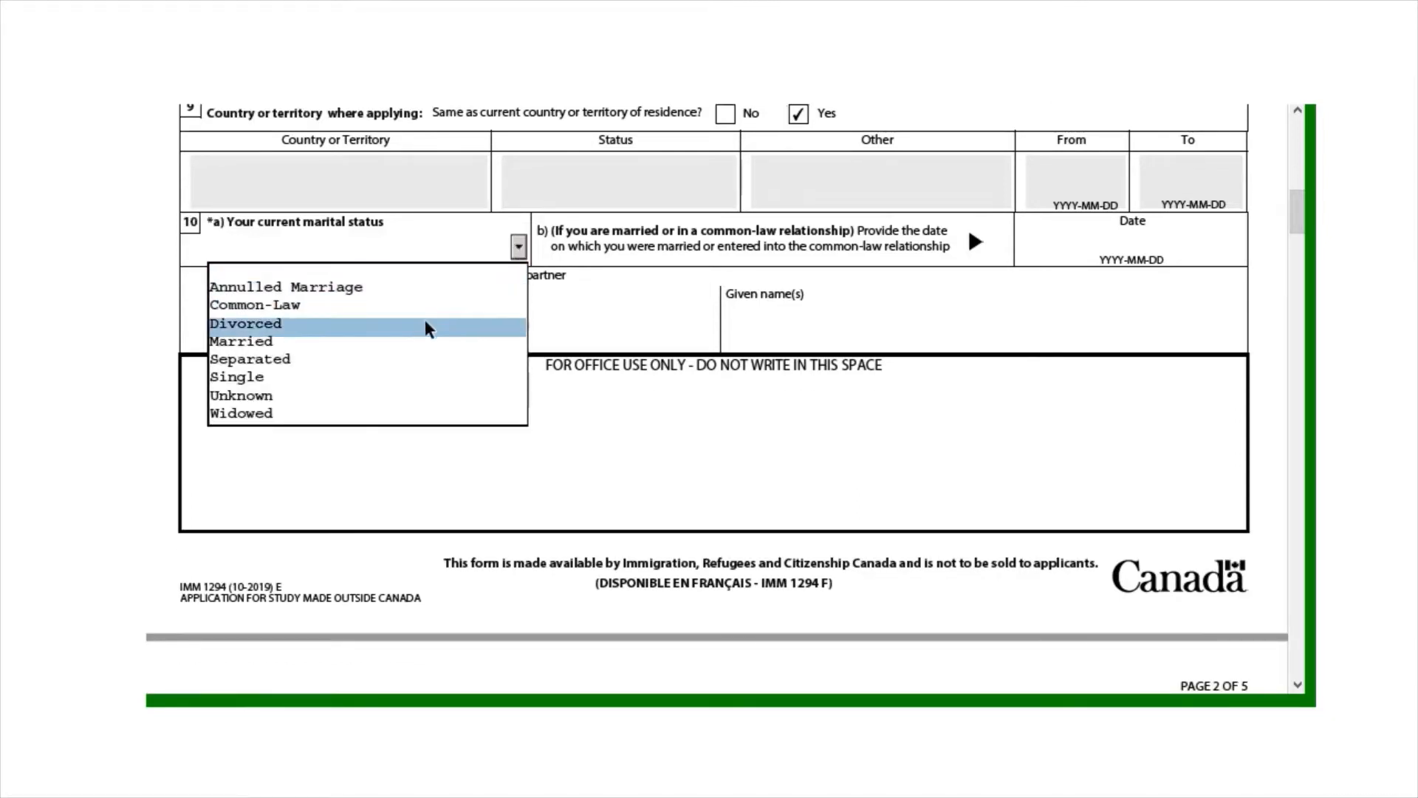
left_click(414, 344)
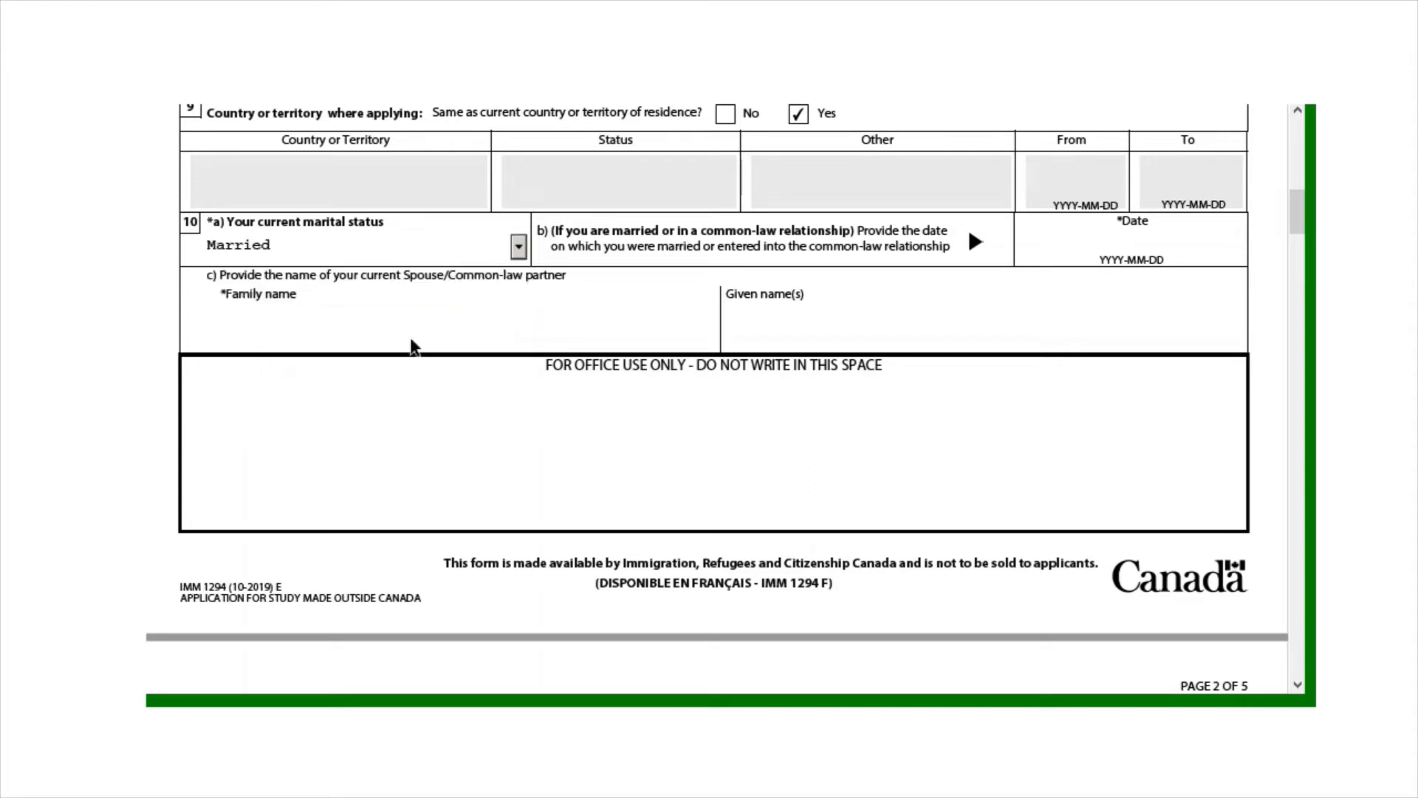
left_click(1143, 235)
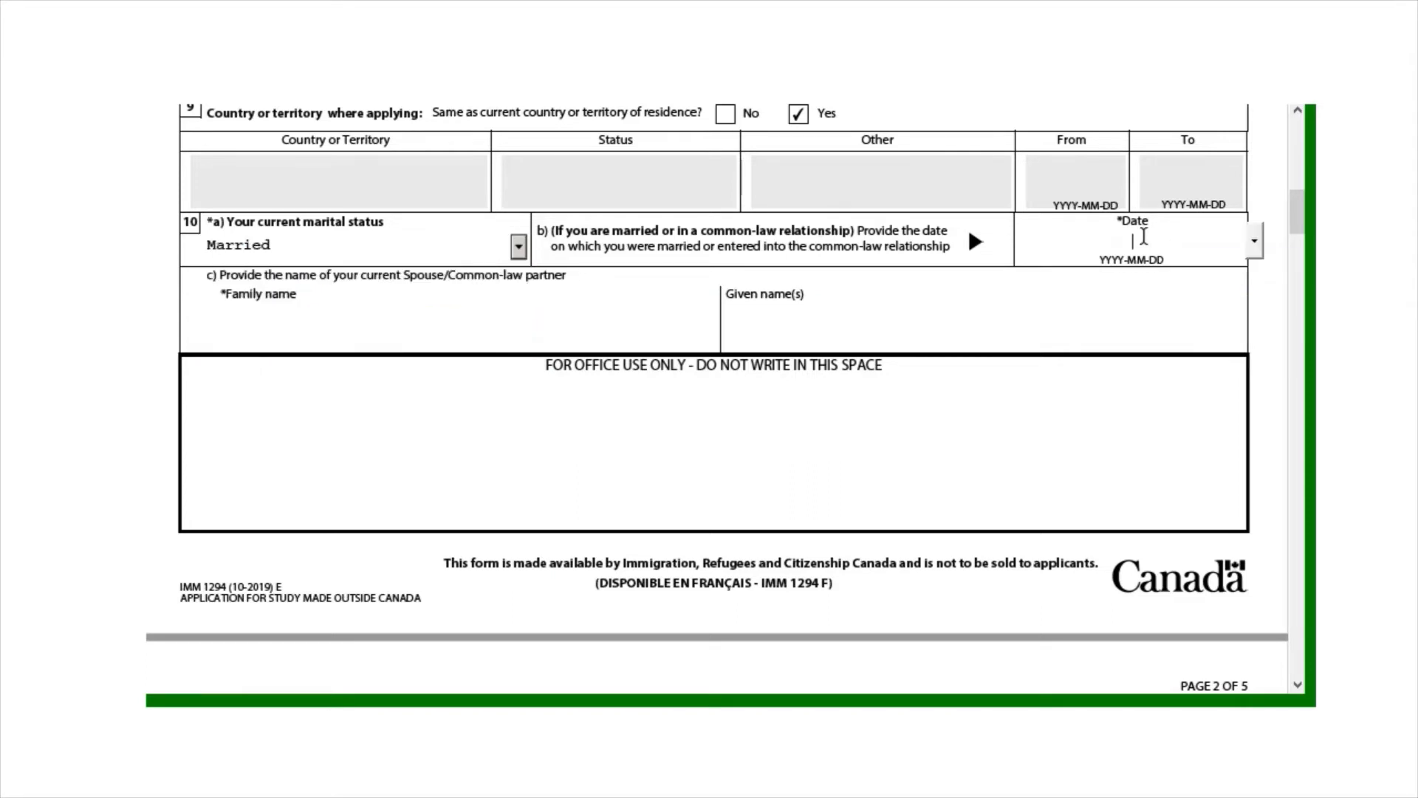
left_click(1253, 241)
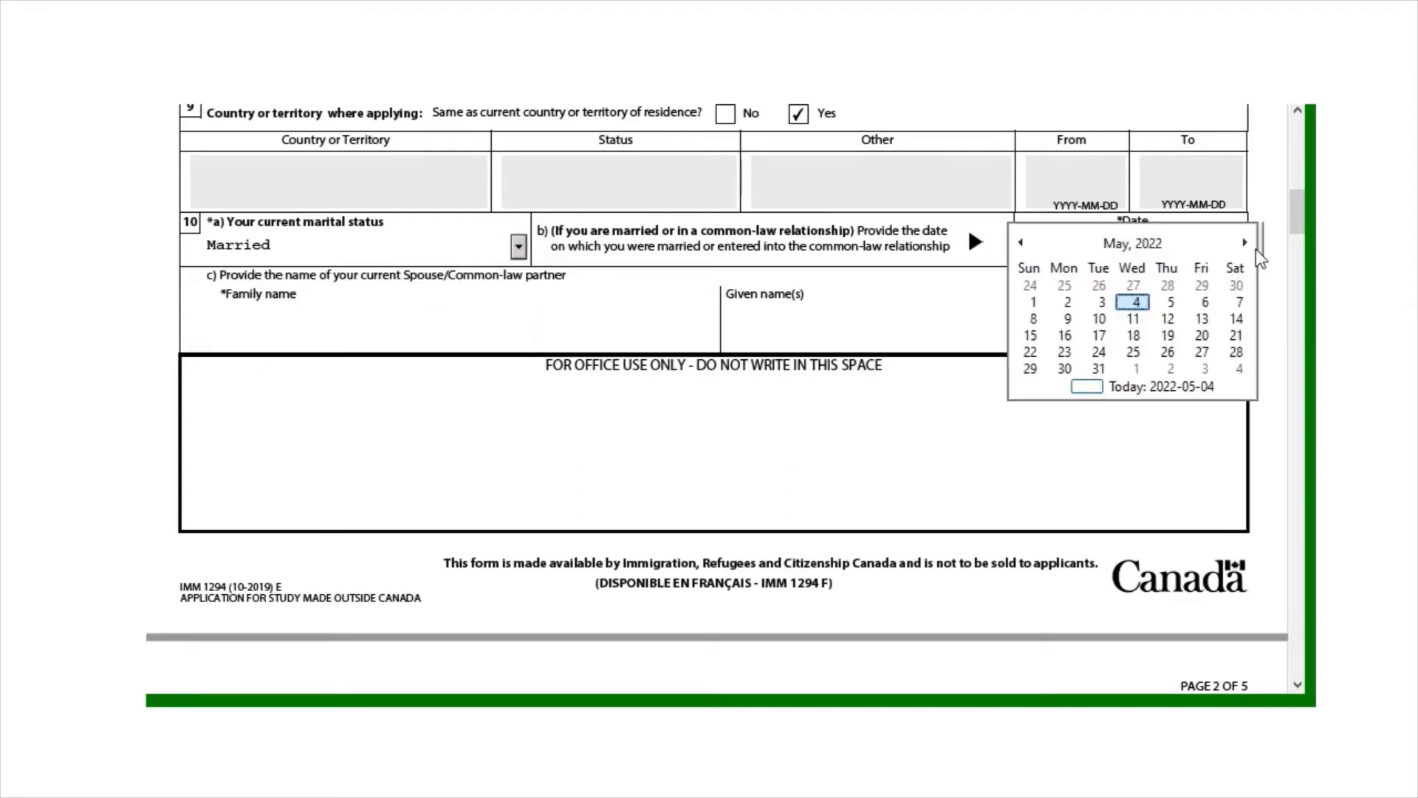
left_click(1033, 302)
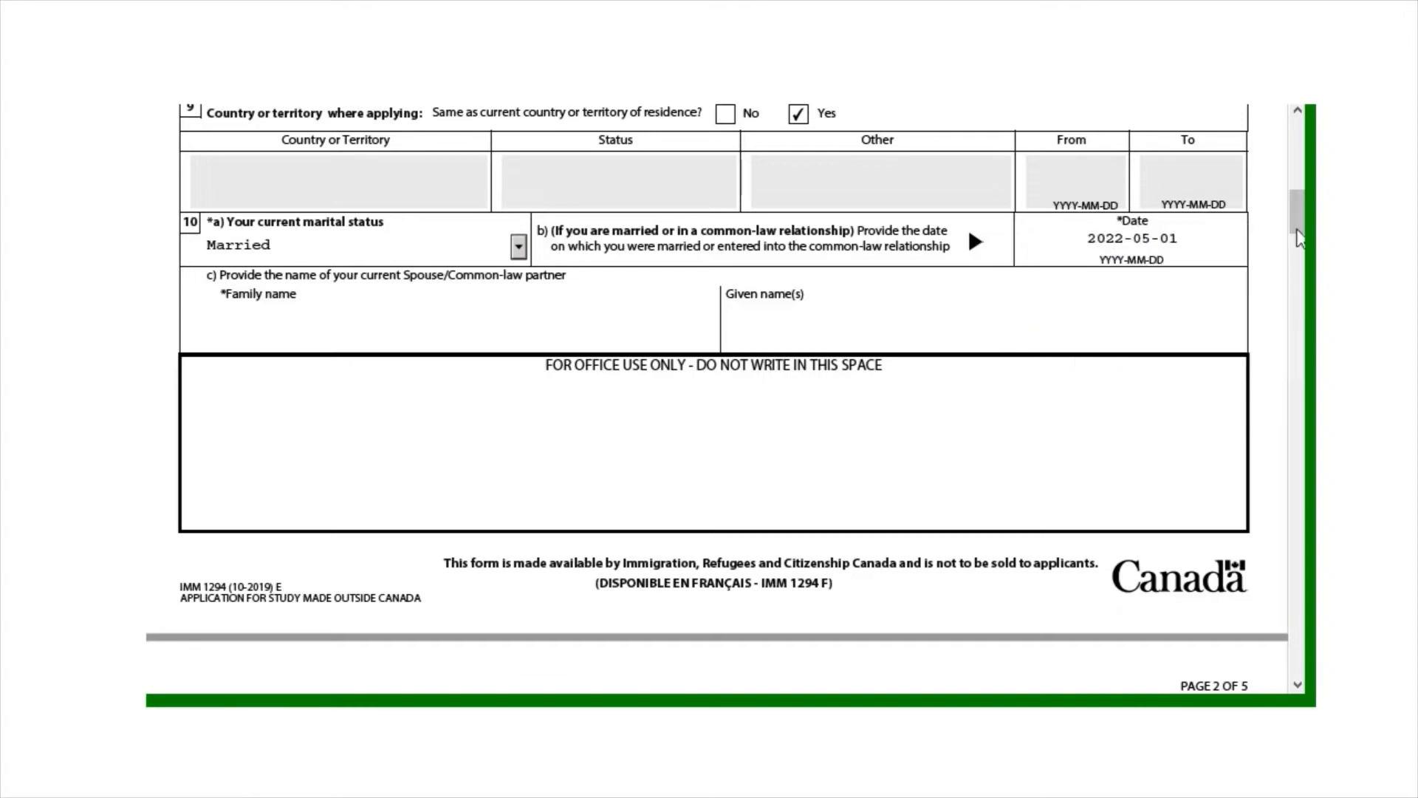
left_click_drag(1295, 228, 1297, 230)
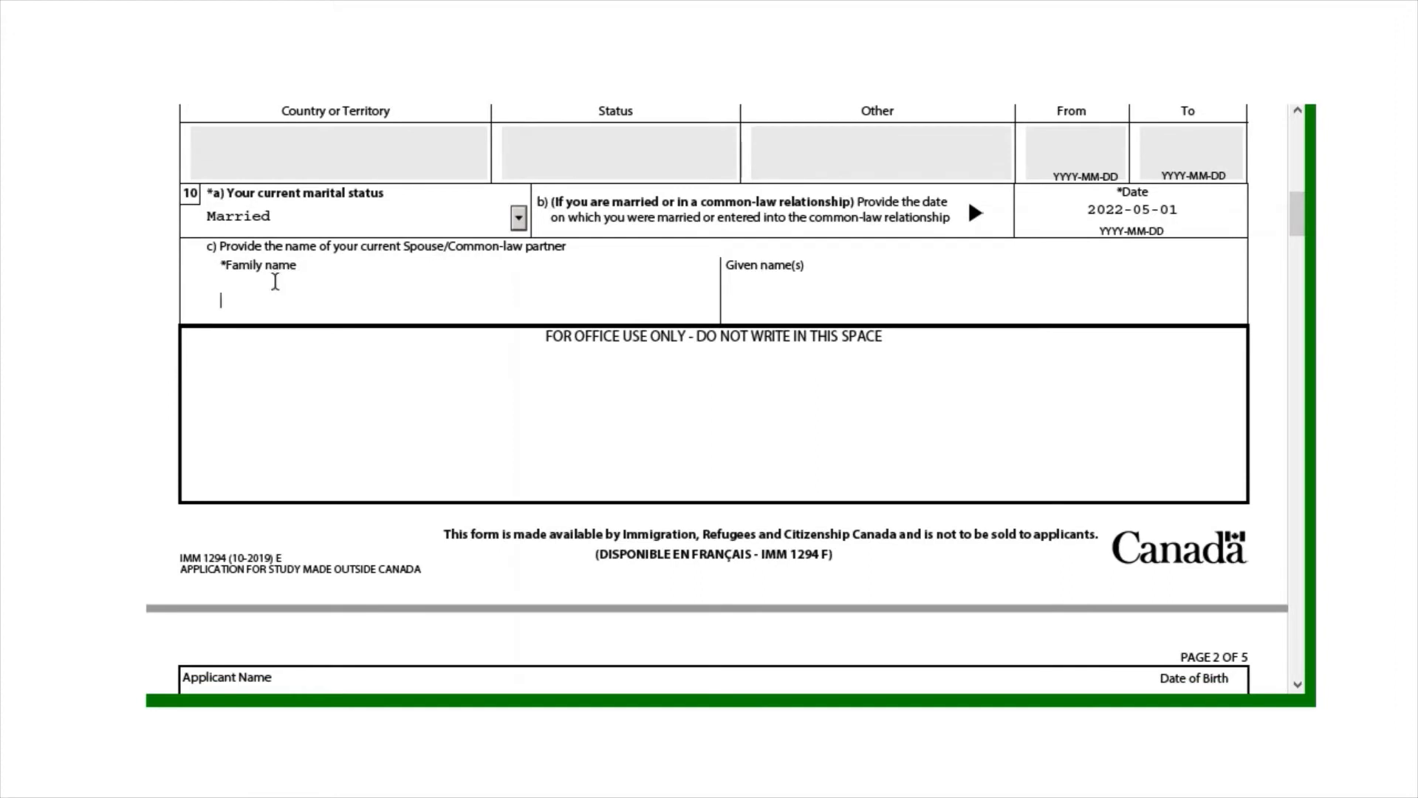
Enter the spouse's family name
left_click(363, 302)
key("Caps_Lock")
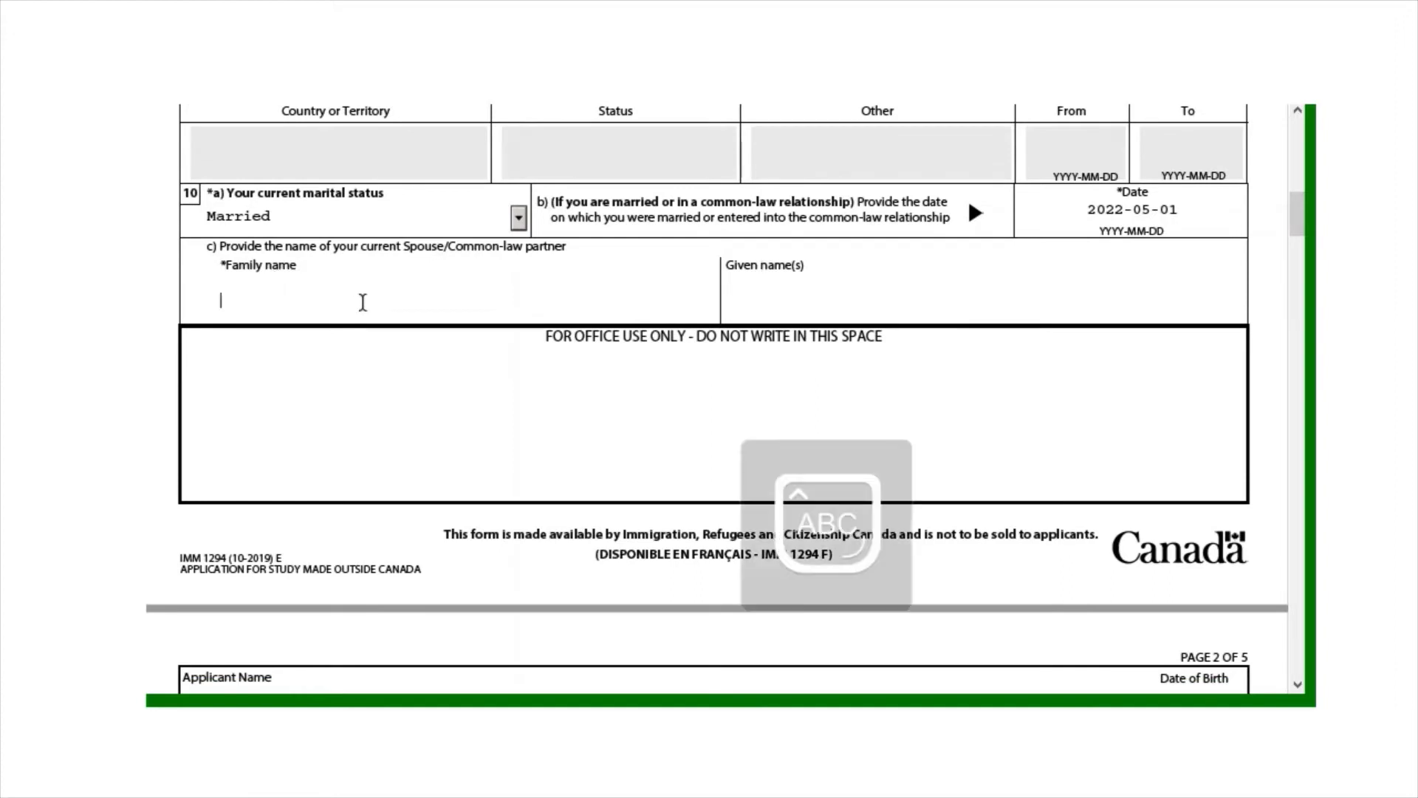
key("Caps_Lock")
type("Doe")
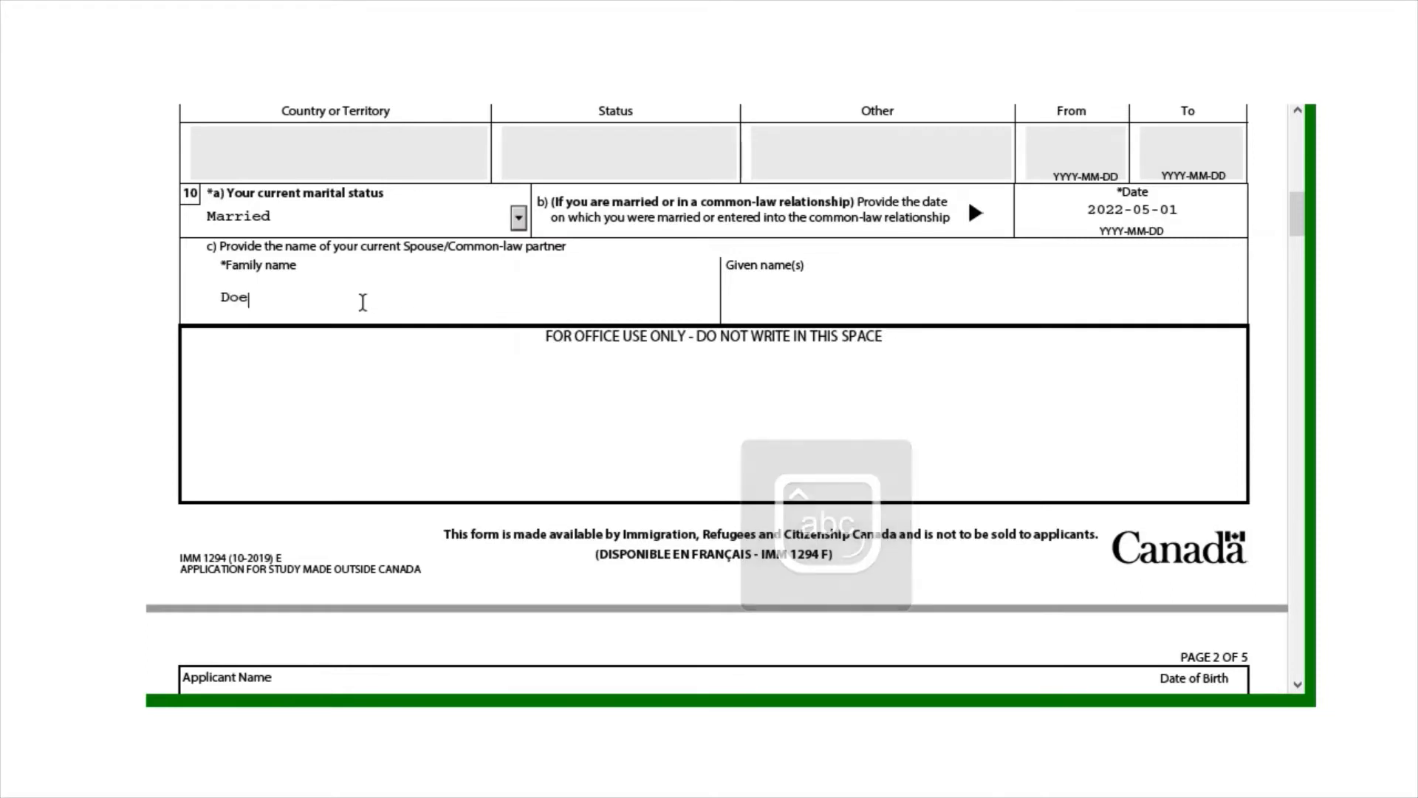
Enter the spouse's given names and move to the Personal Details (Continued) page
left_click(883, 299)
key("Caps_Lock")
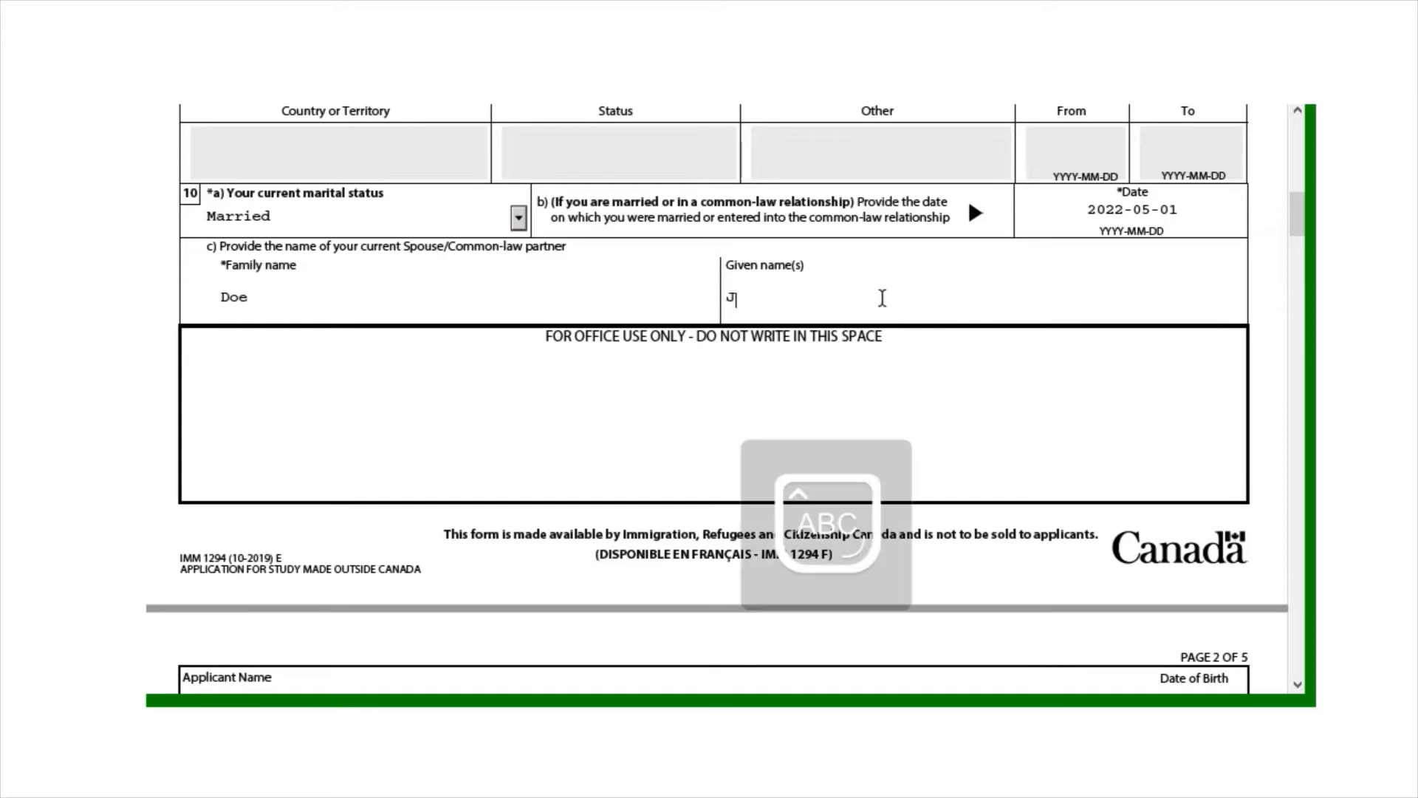
key("Caps_Lock")
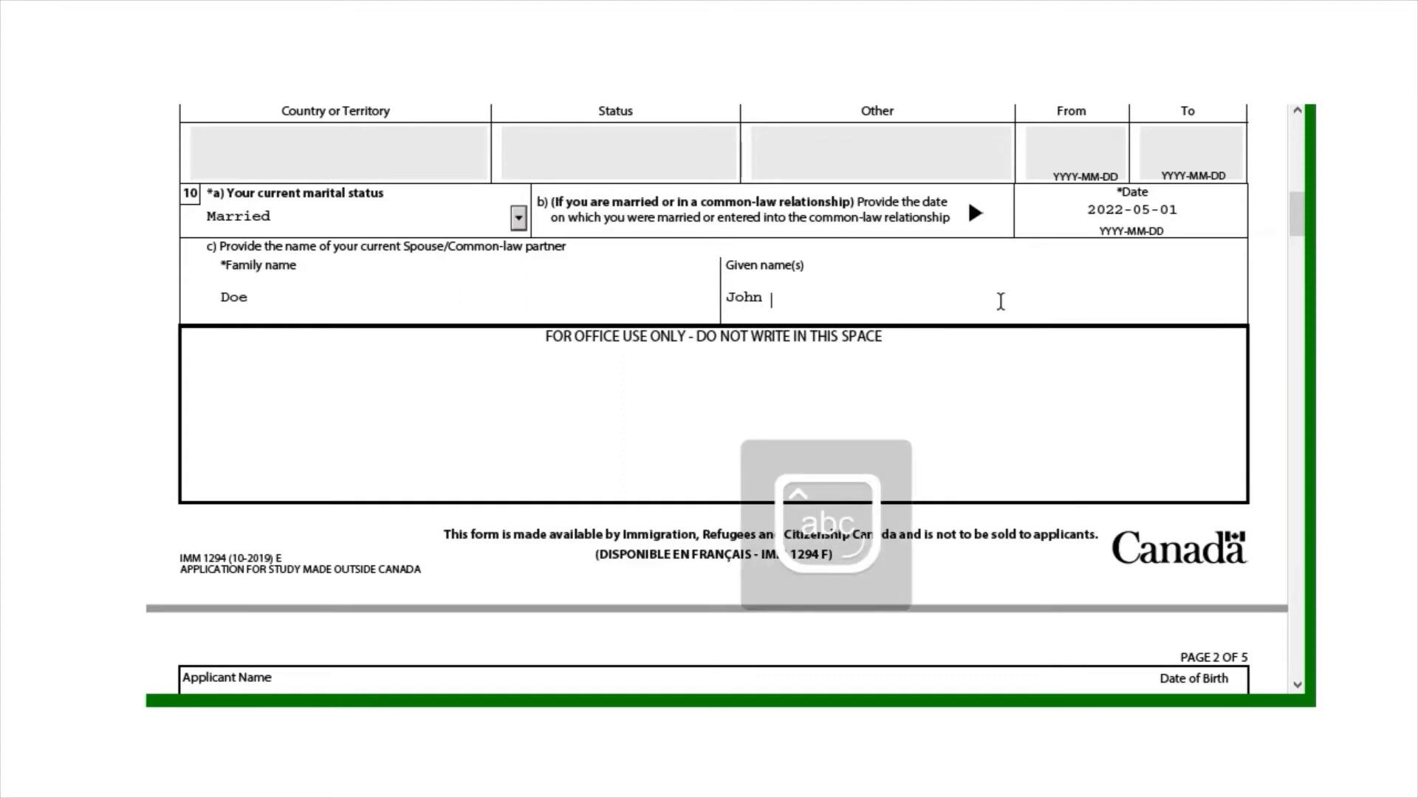
key("Caps_Lock")
key("Caps_Lock")
type("alcolm")
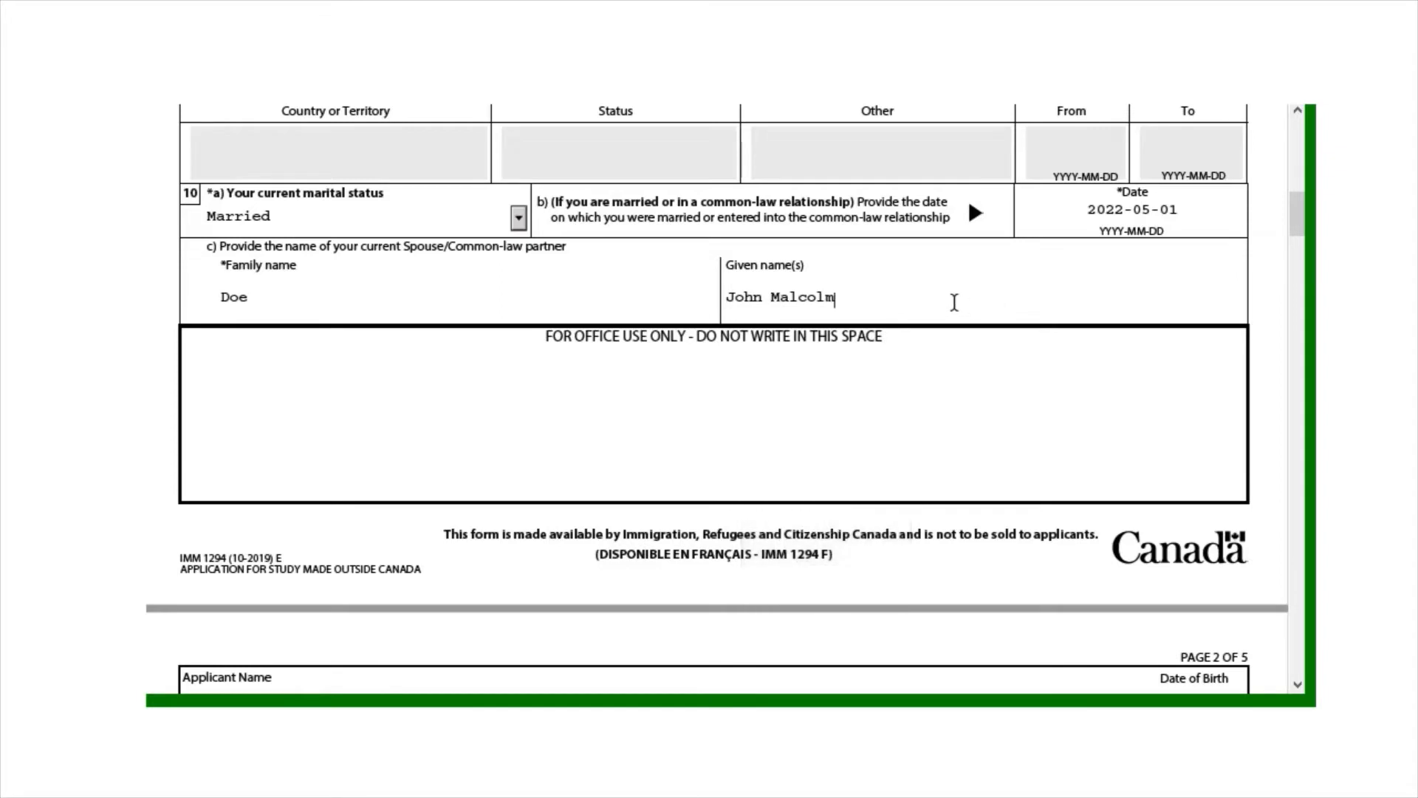
key("BackSpace")
key("BackSpace")
key("BackSpace")
key("BackSpace")
key("BackSpace")
type("x")
left_click_drag(1297, 219, 1298, 262)
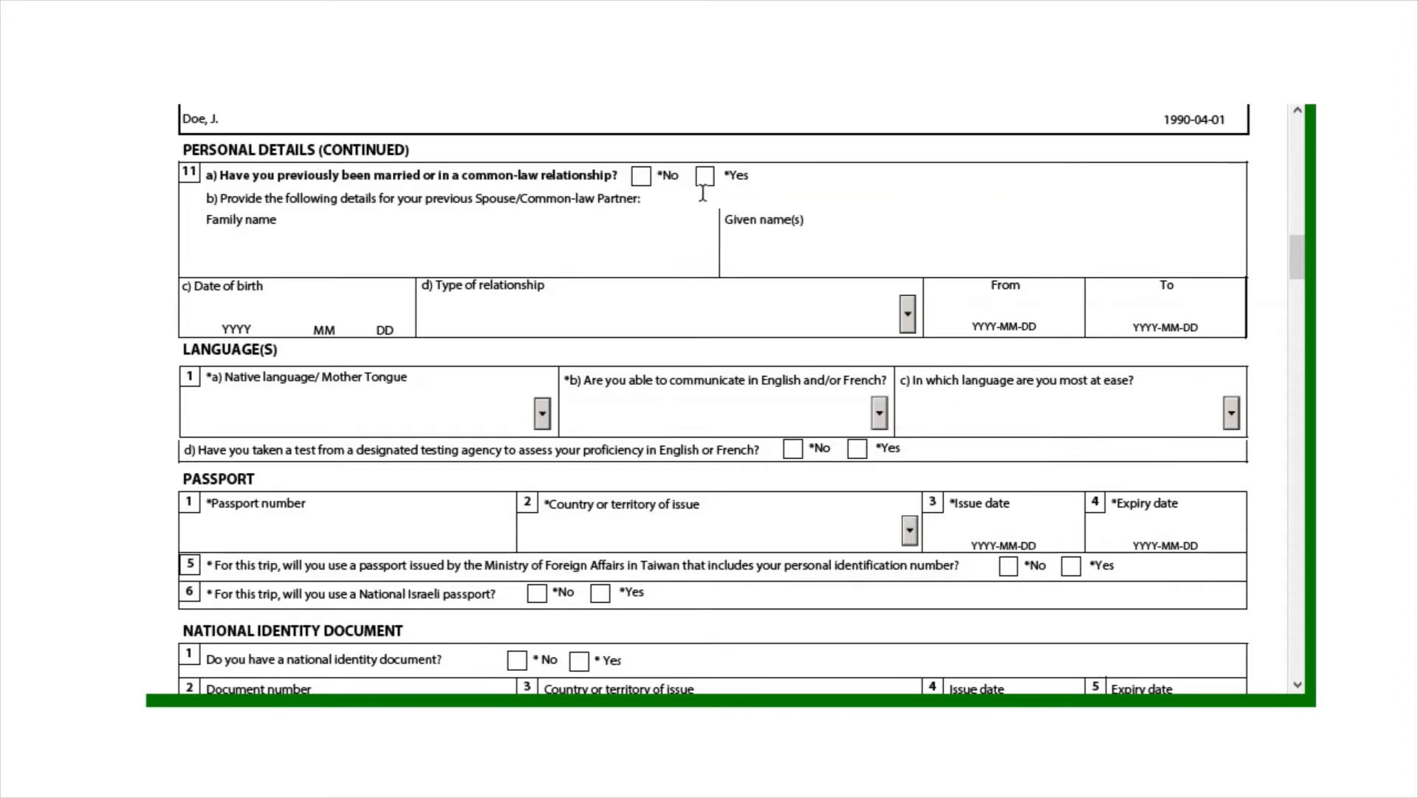
Answer No to the previous marriage question
left_click(640, 178)
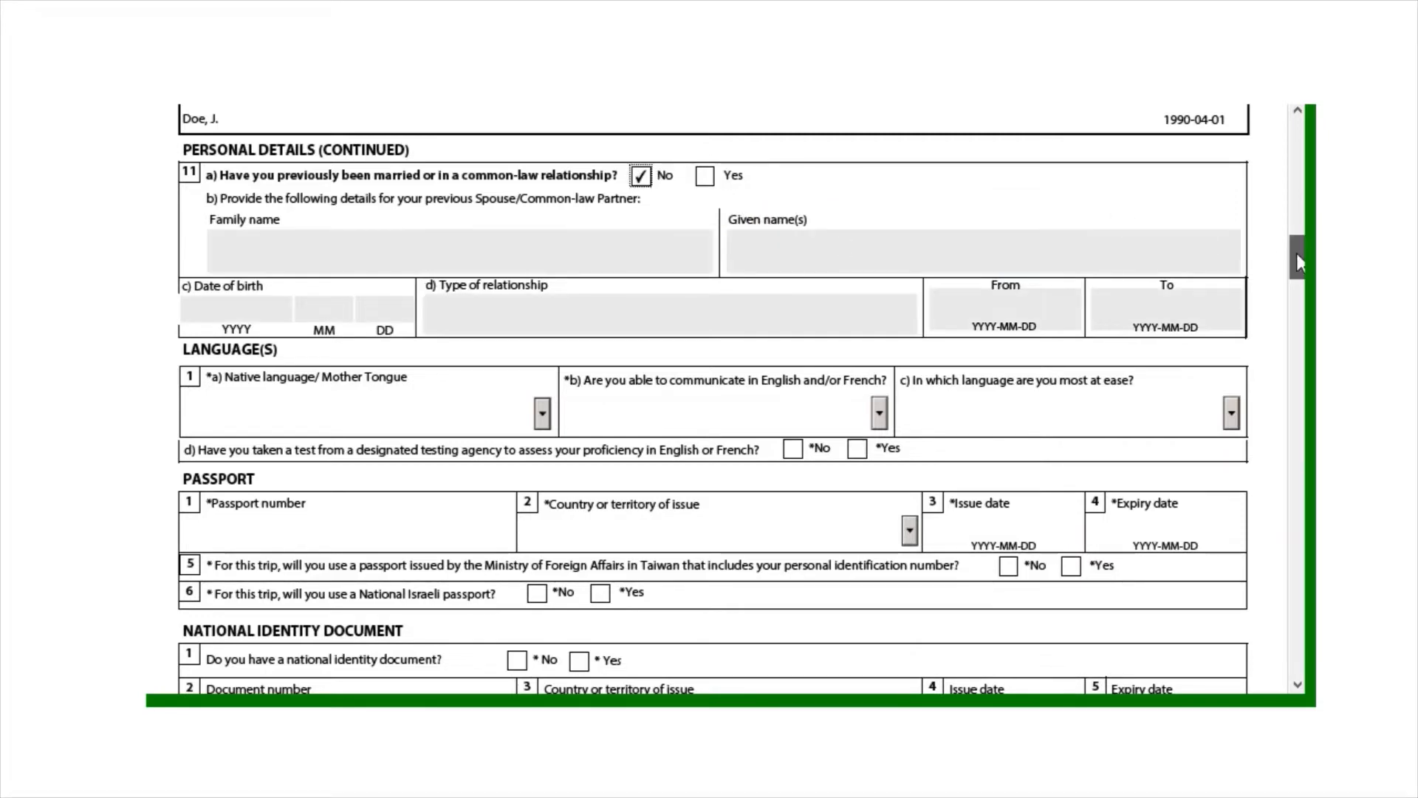
scroll(1300, 260, "down", 3)
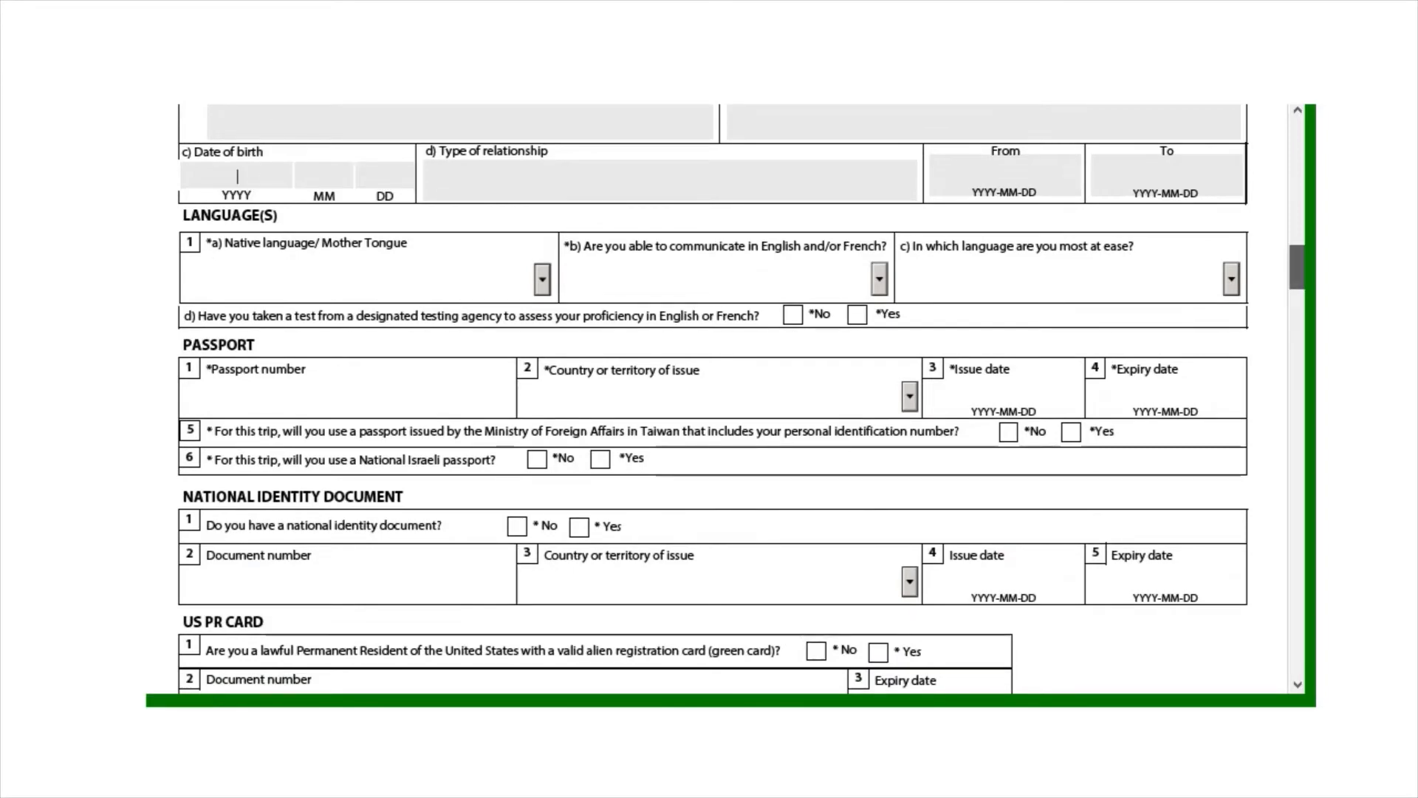
scroll(576, 241, "up", 3)
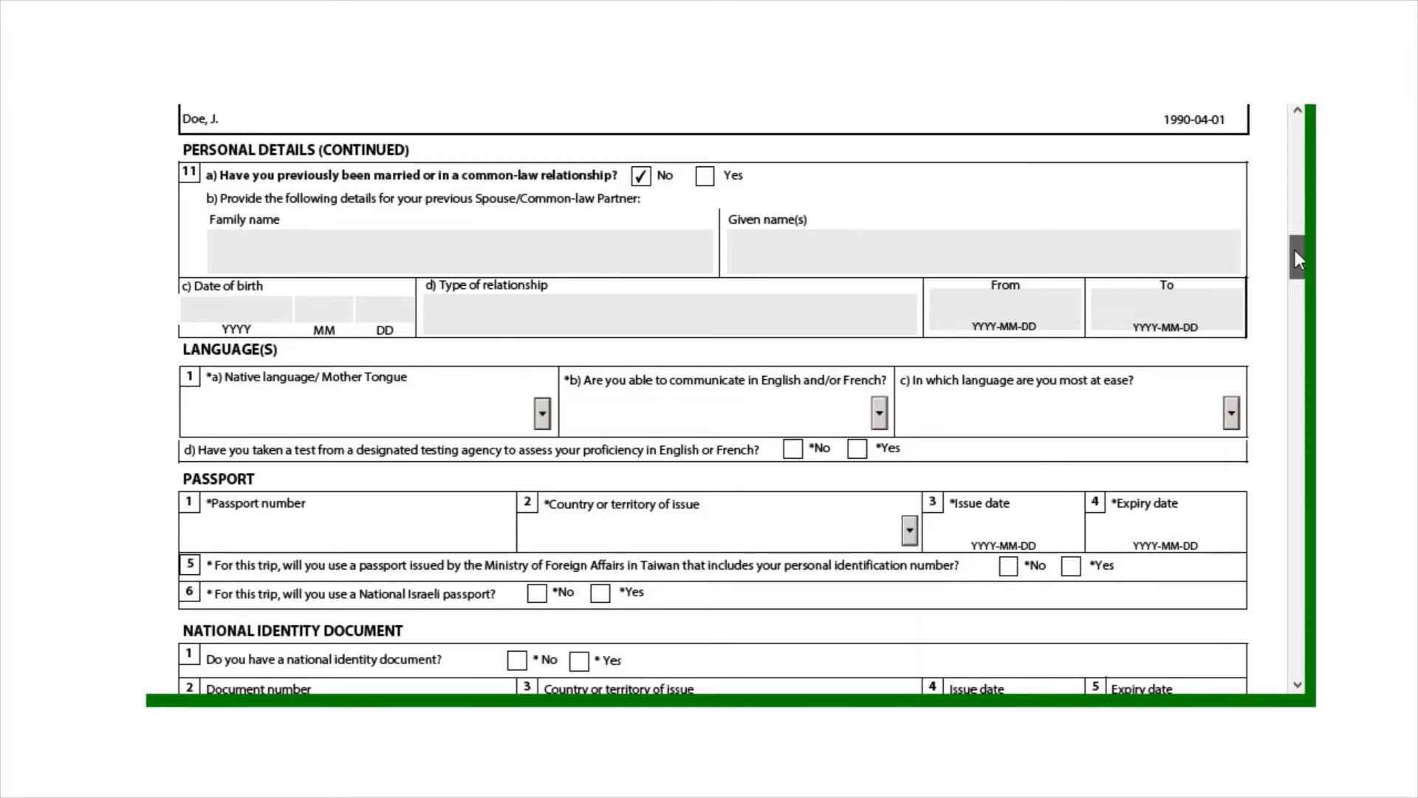
left_click_drag(1300, 255, 1301, 273)
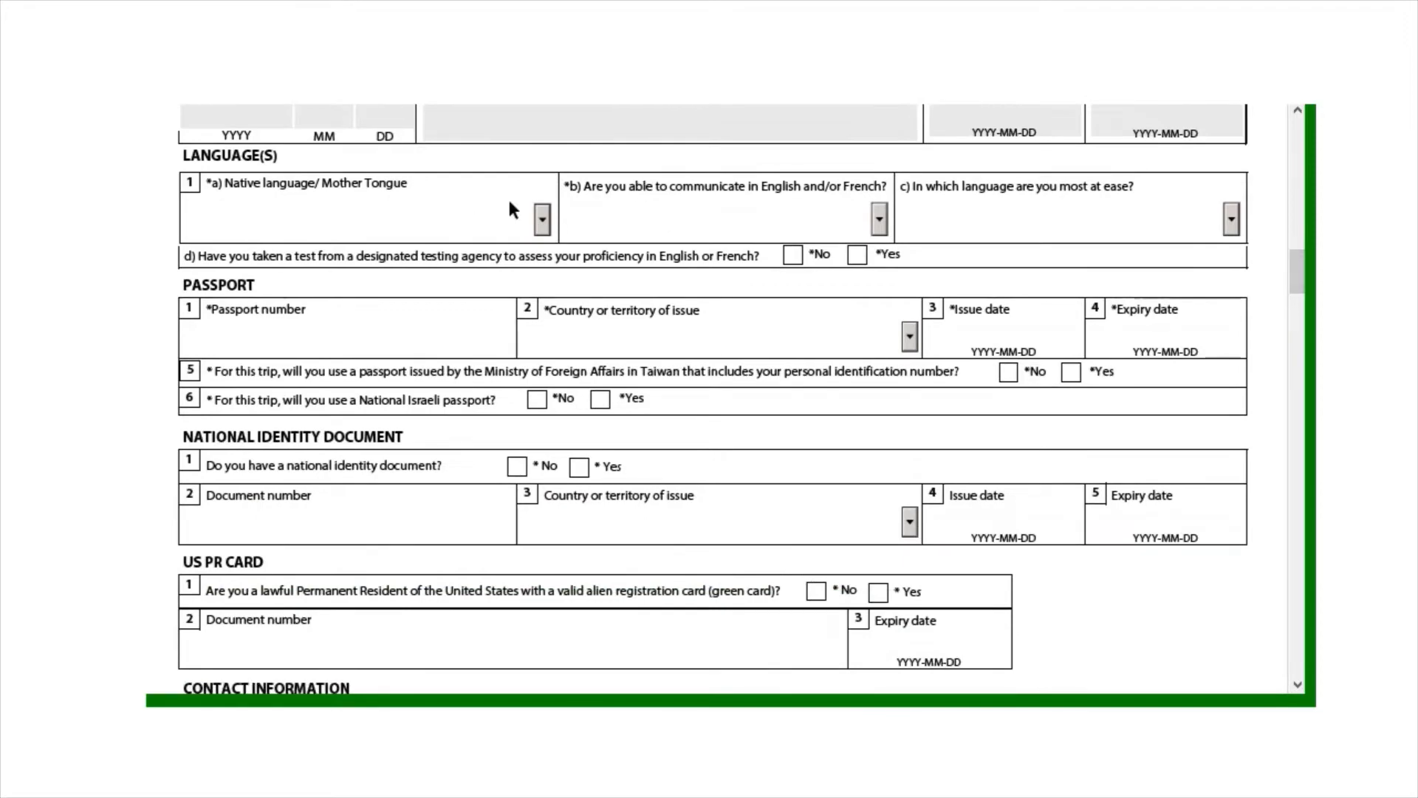
Choose Yoruba as the native language
left_click(543, 219)
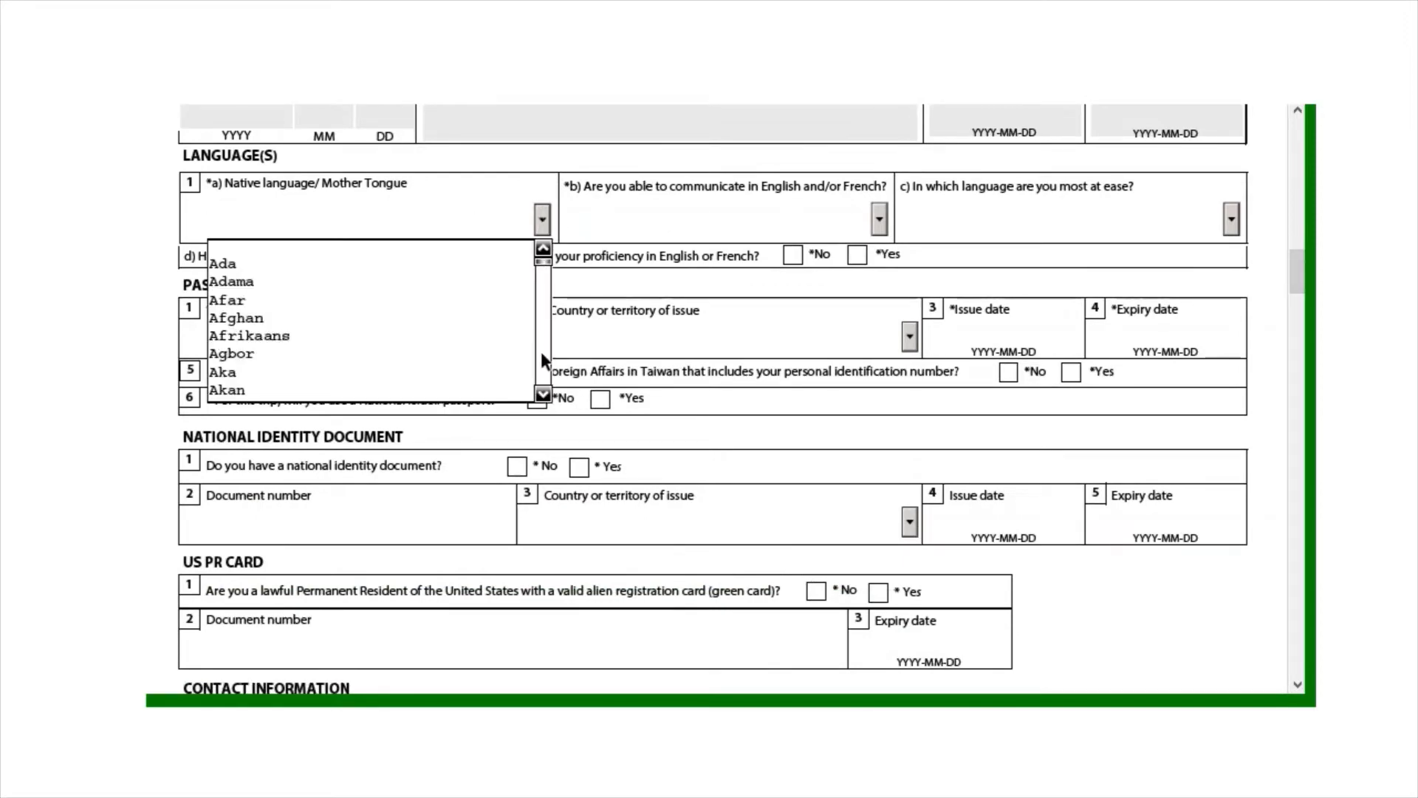
left_click(543, 395)
left_click(543, 395)
left_click(543, 395)
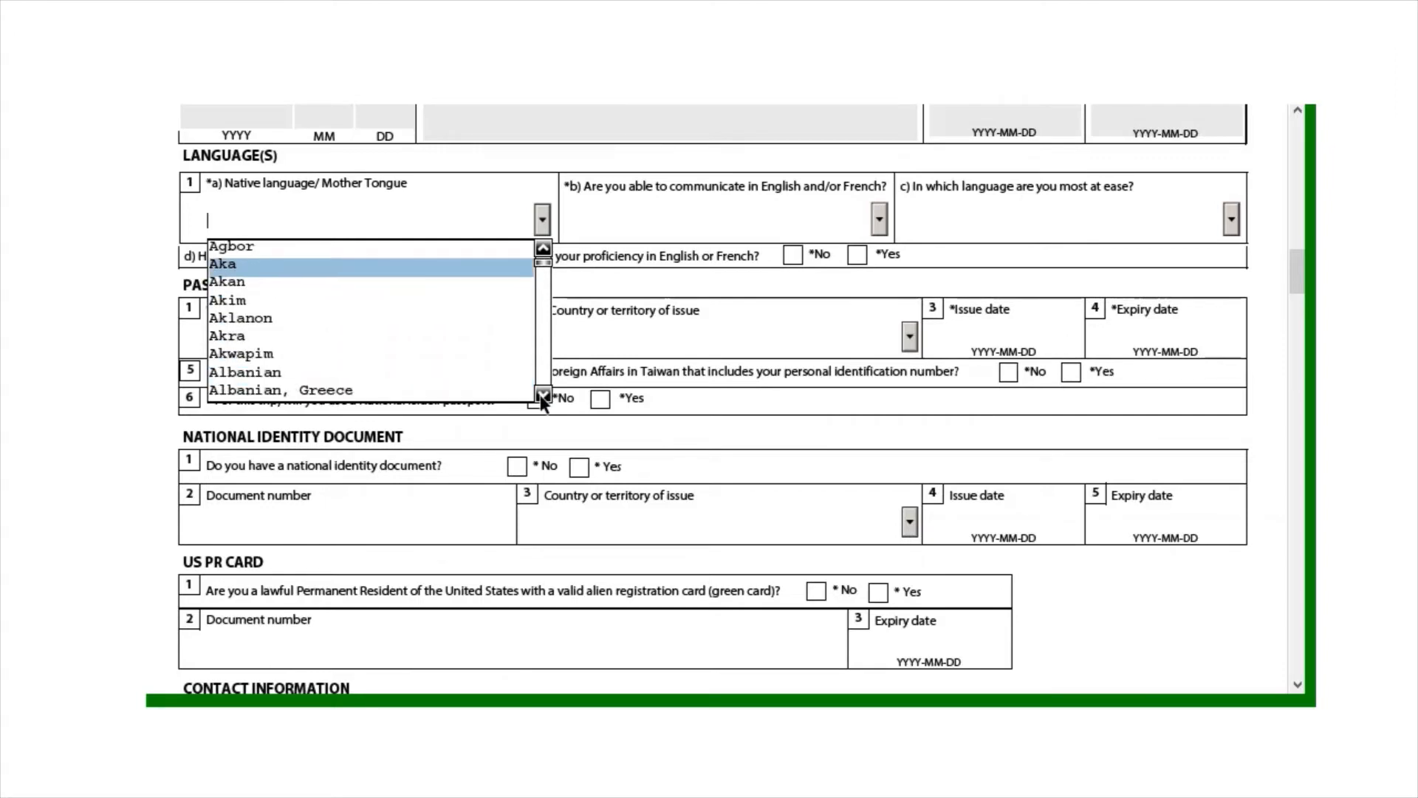
key("End")
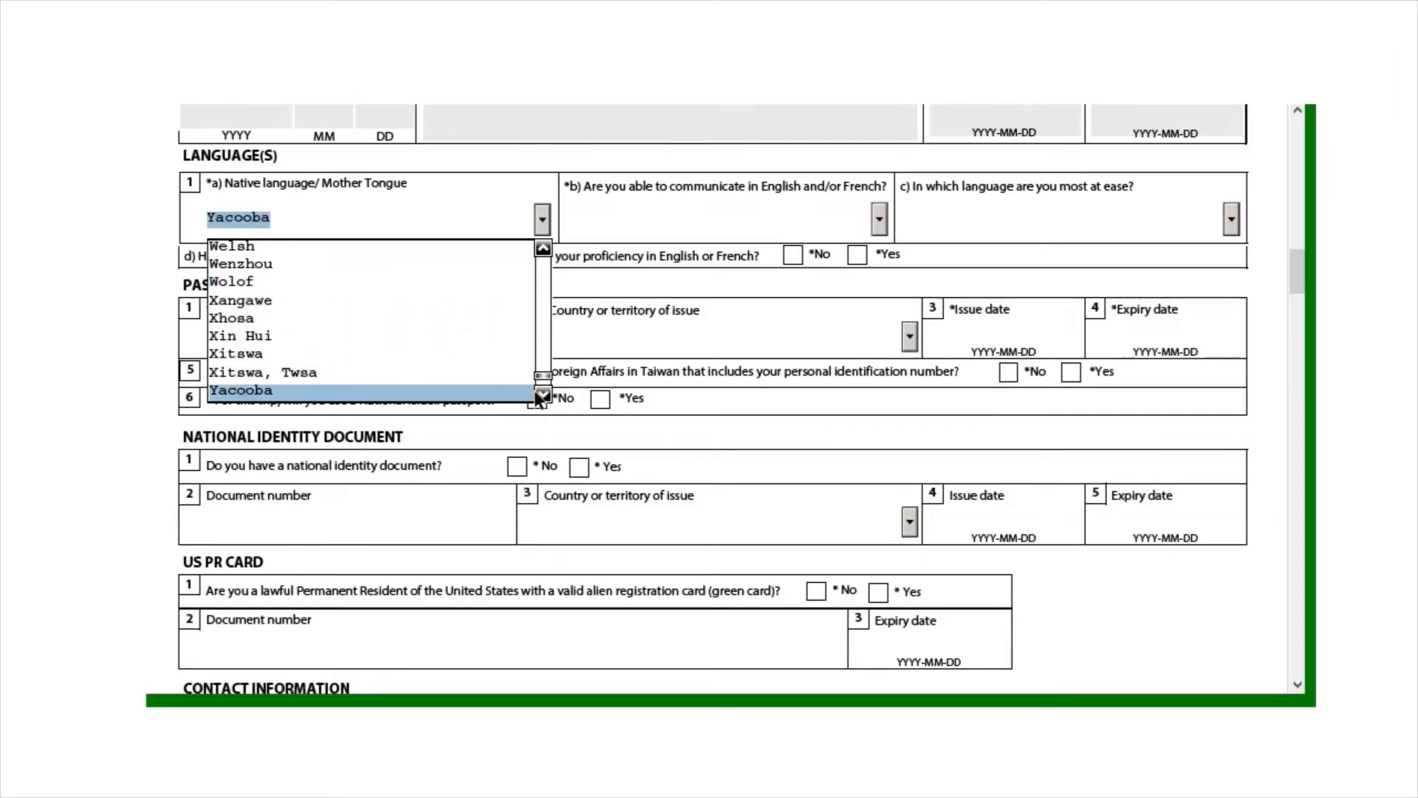
left_click(543, 395)
left_click(543, 396)
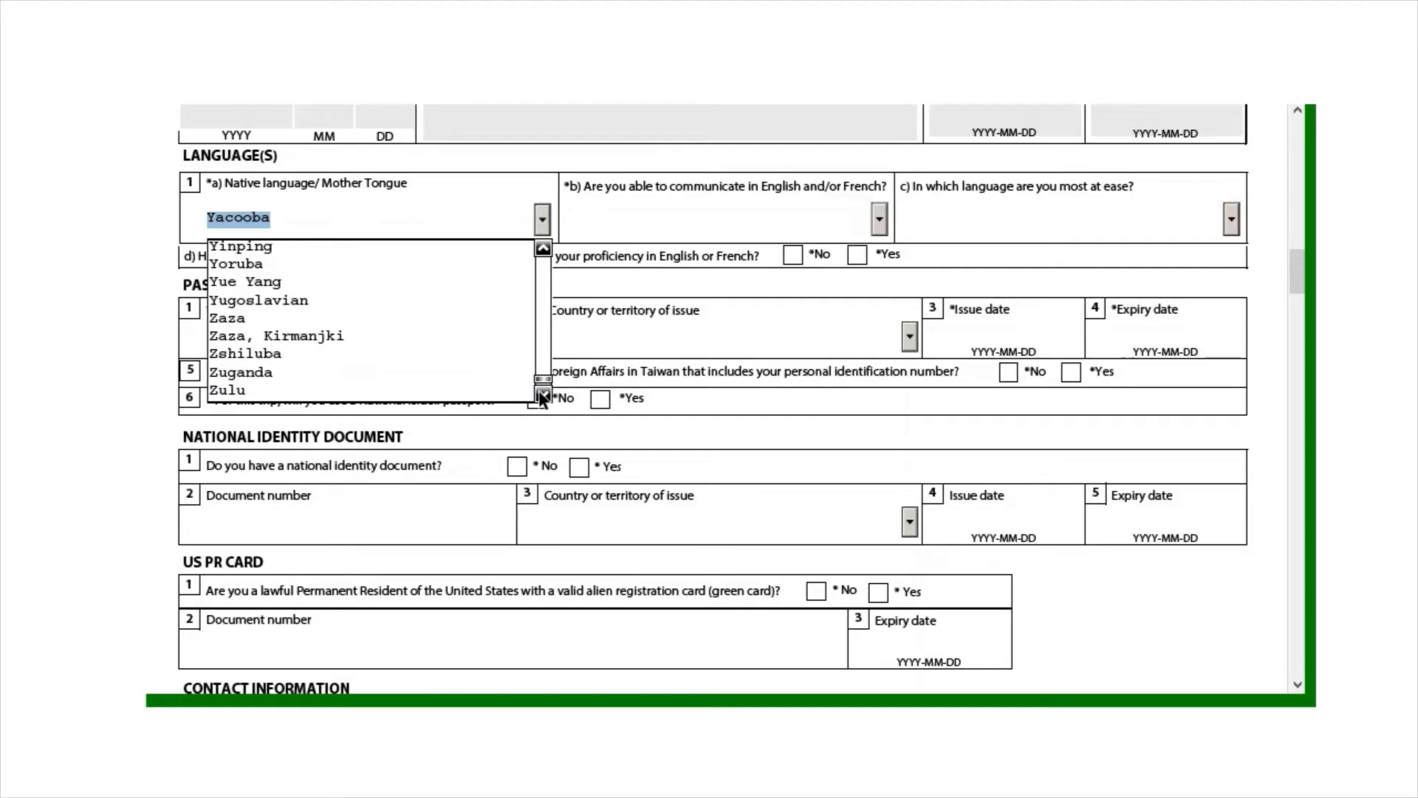
left_click(382, 263)
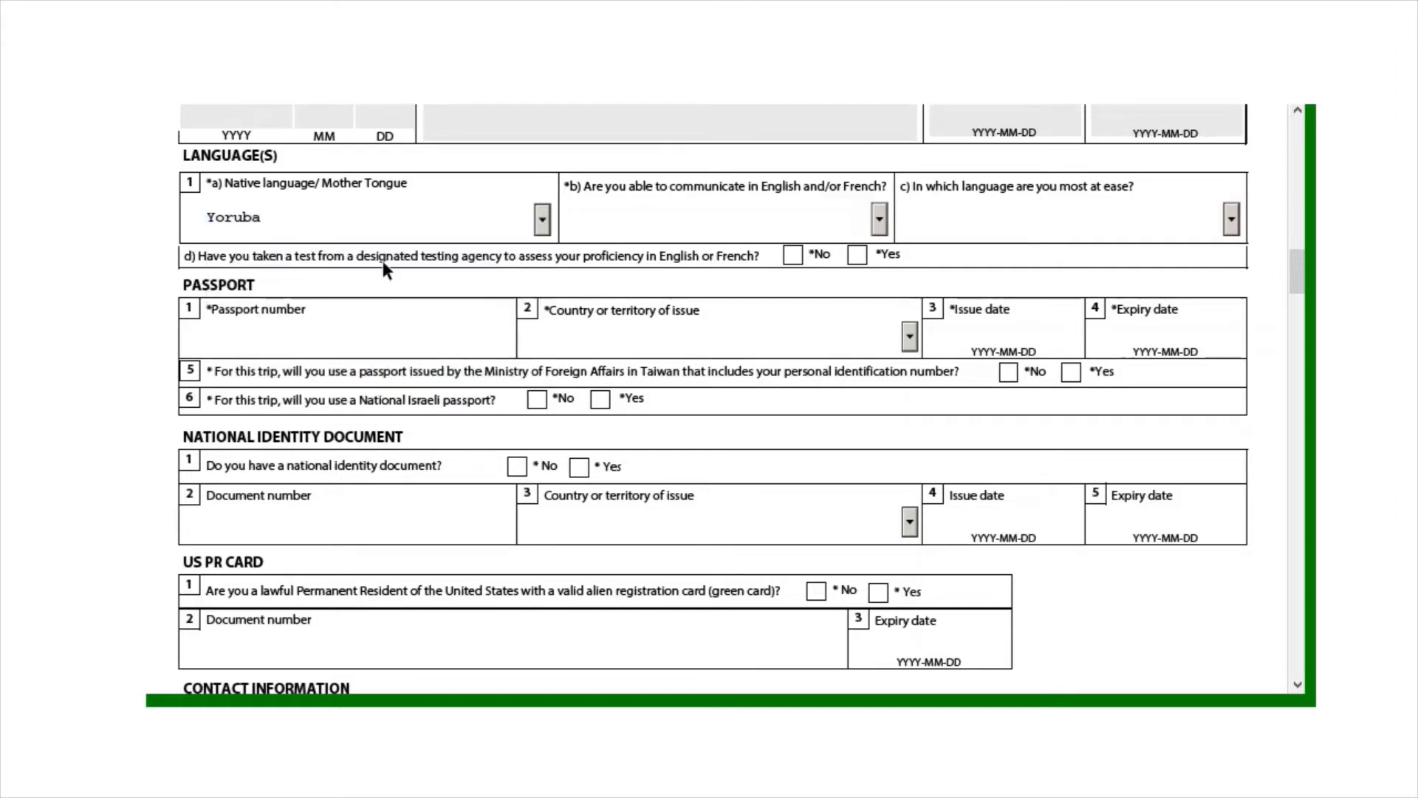
Set English/French ability to Both, most comfortable language English, and tick Yes for a language test
left_click(878, 221)
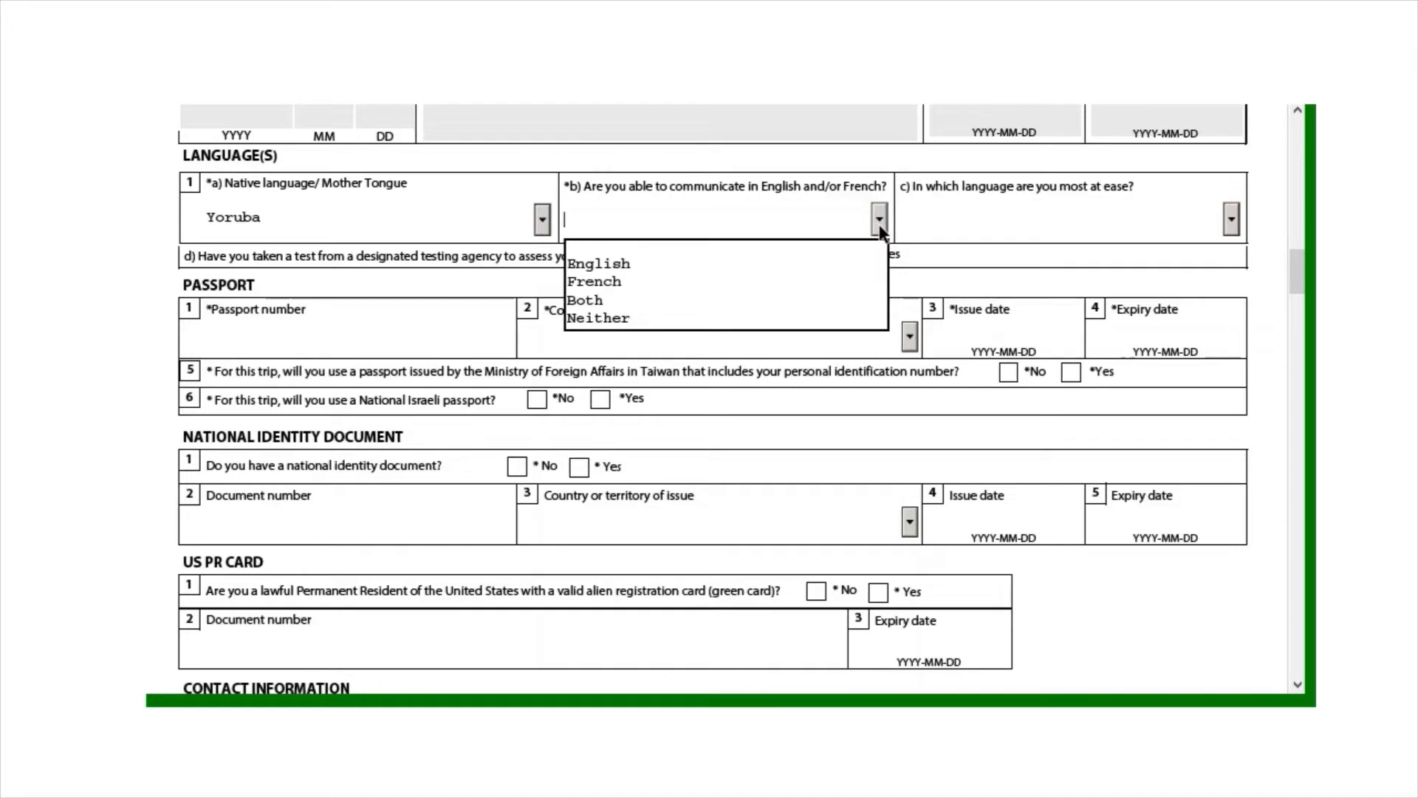
left_click(765, 263)
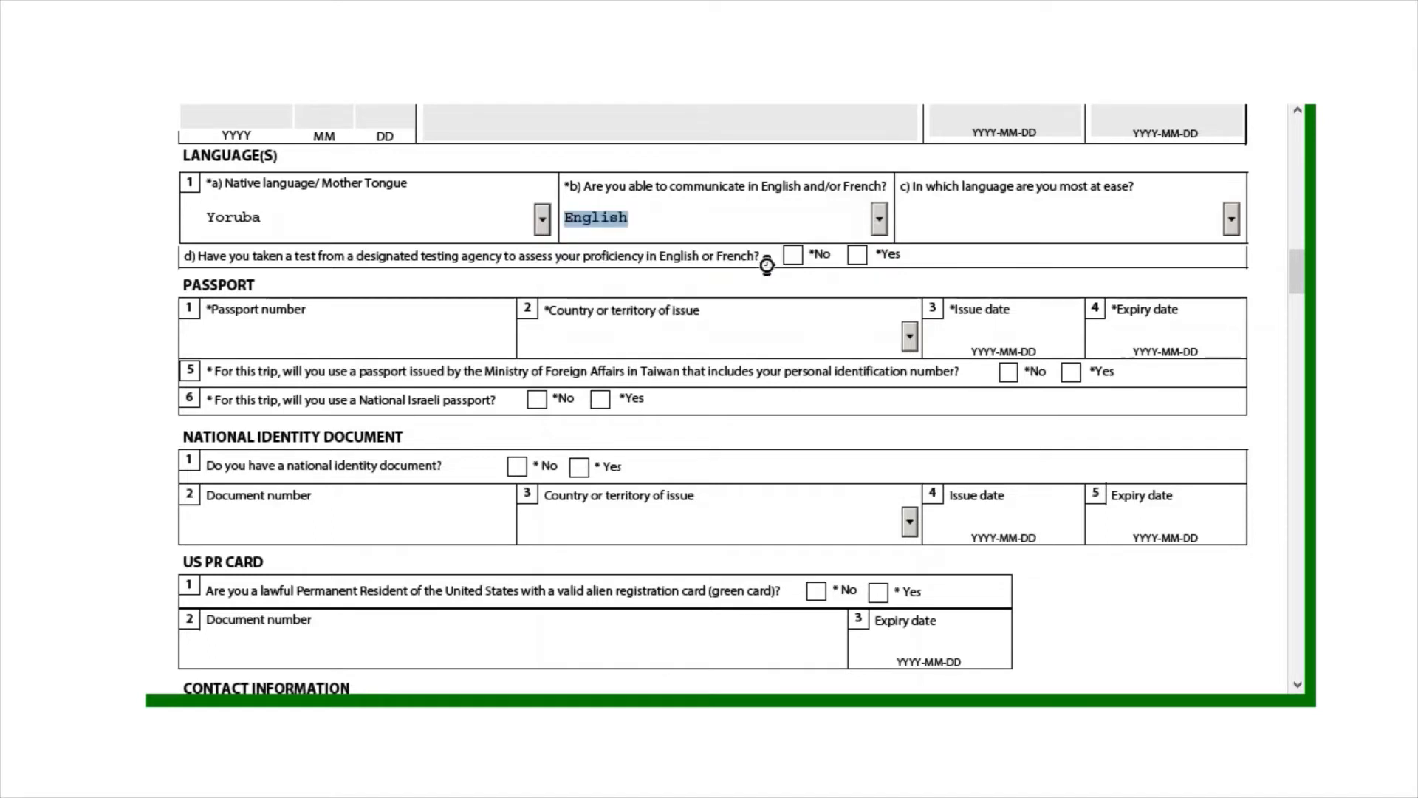
left_click(879, 224)
left_click(793, 301)
left_click(992, 215)
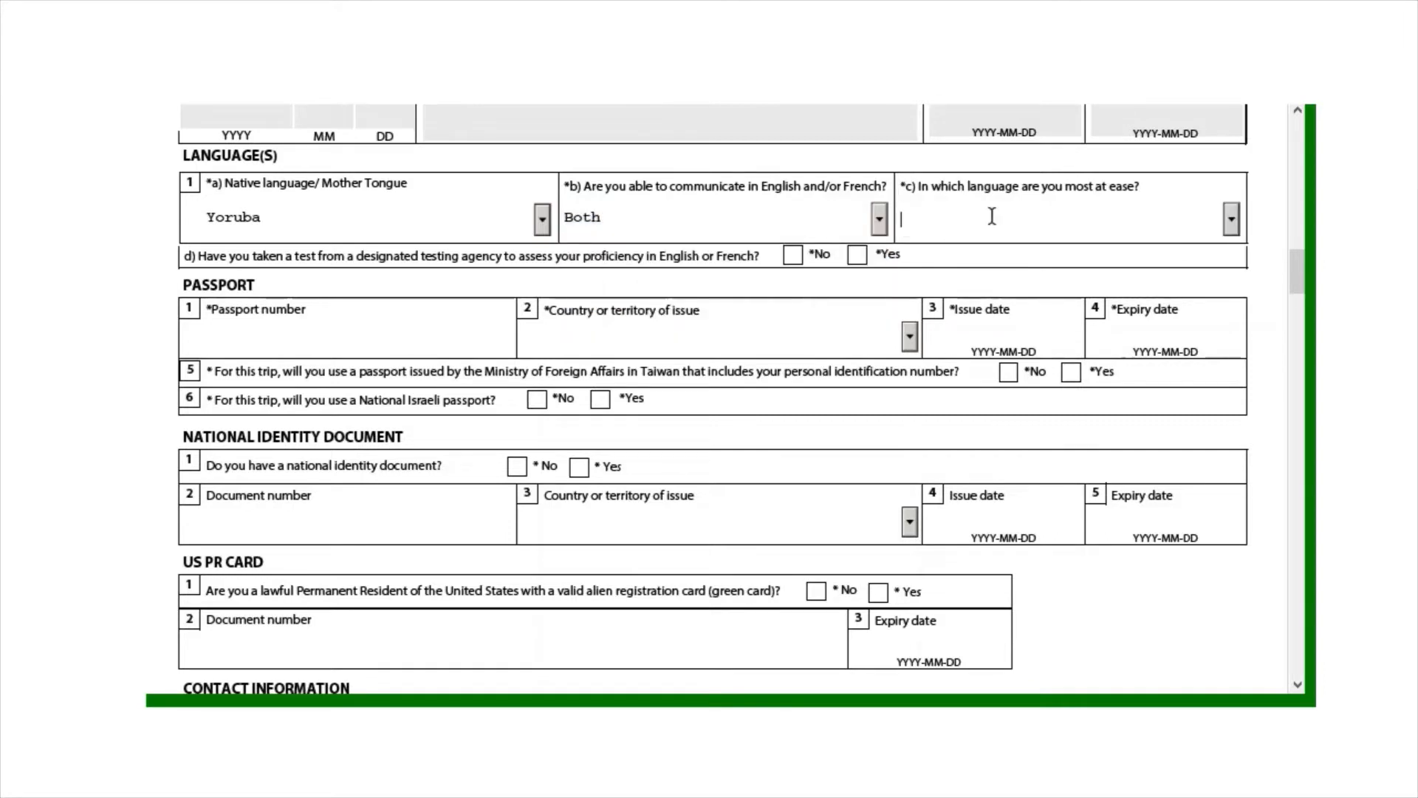
key("Caps_Lock")
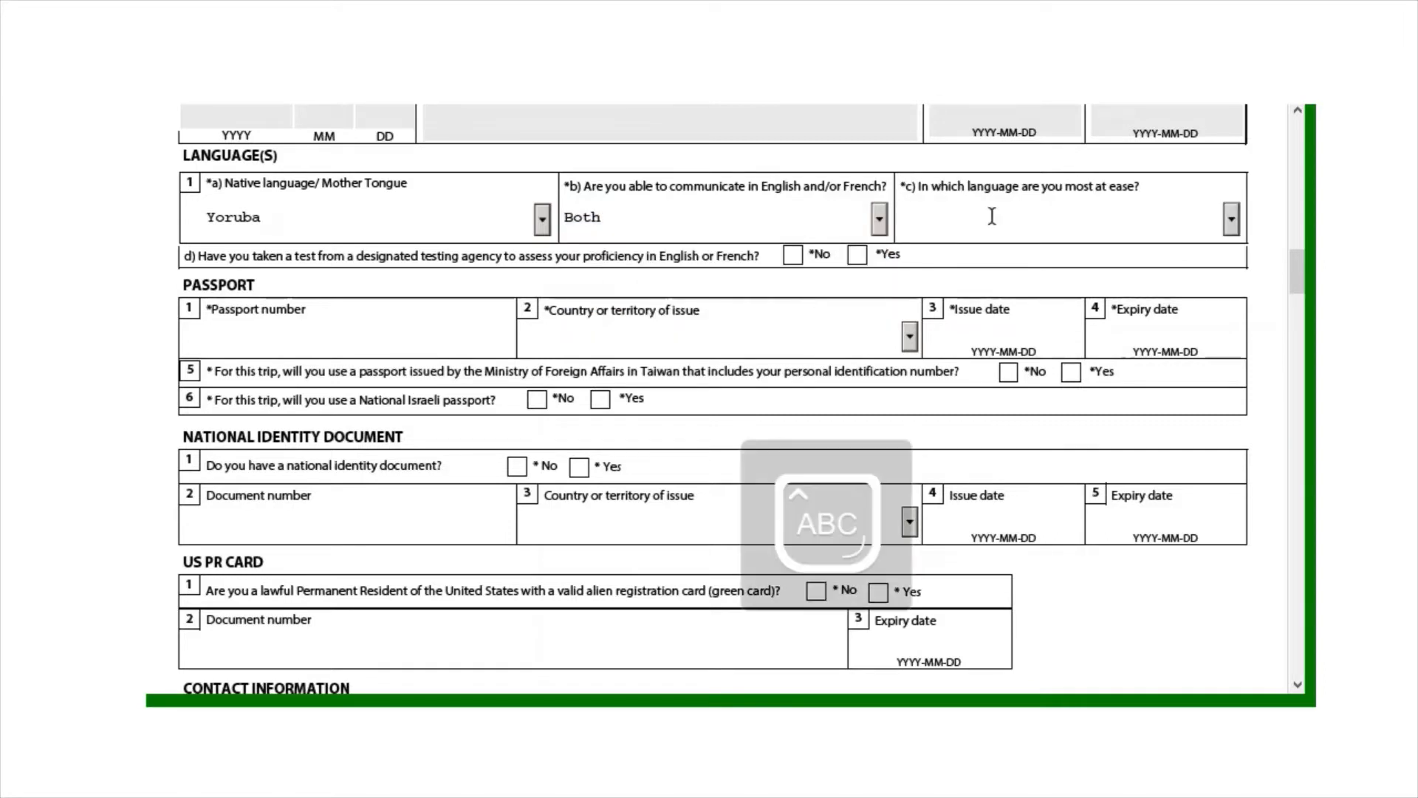
type("French")
key("Caps_Lock")
type("e")
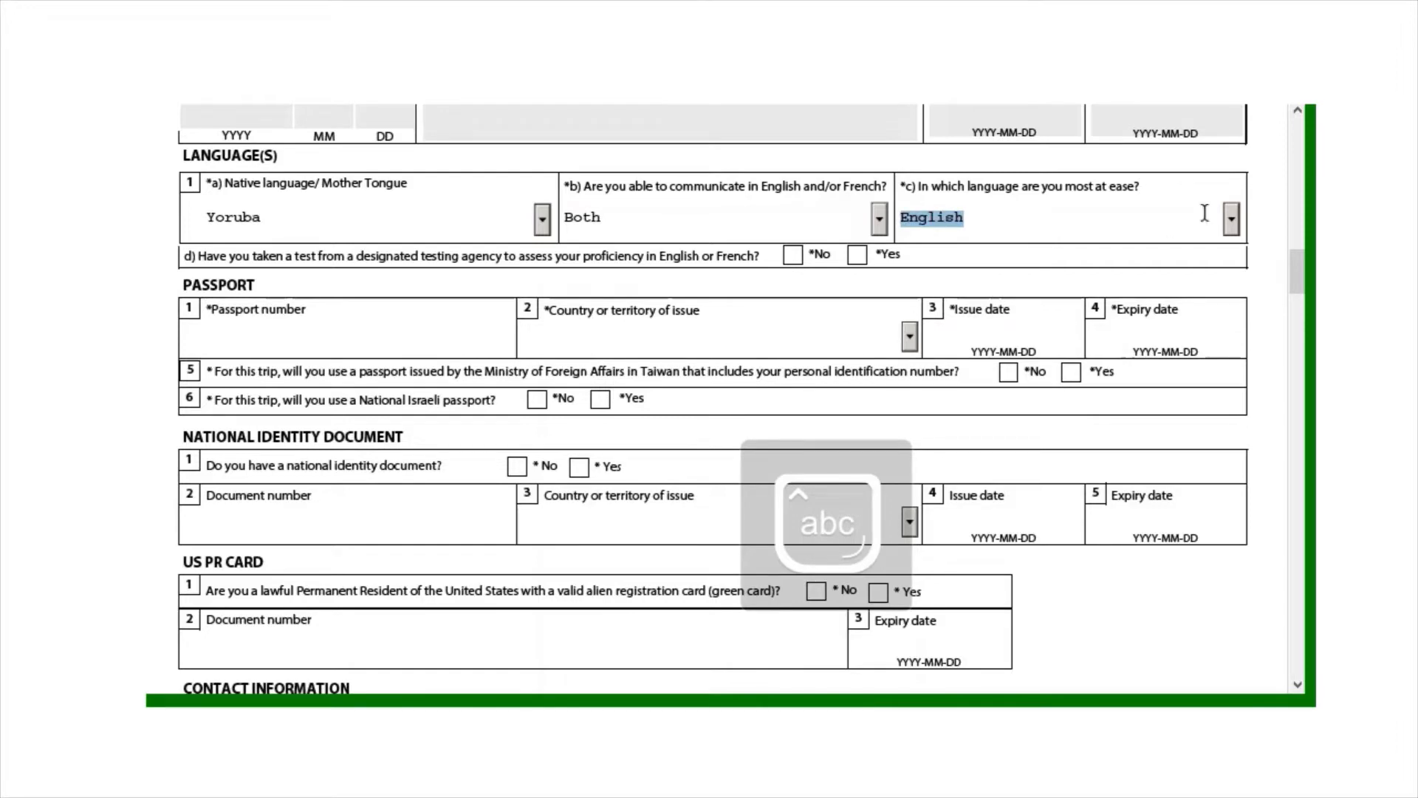
left_click(1274, 201)
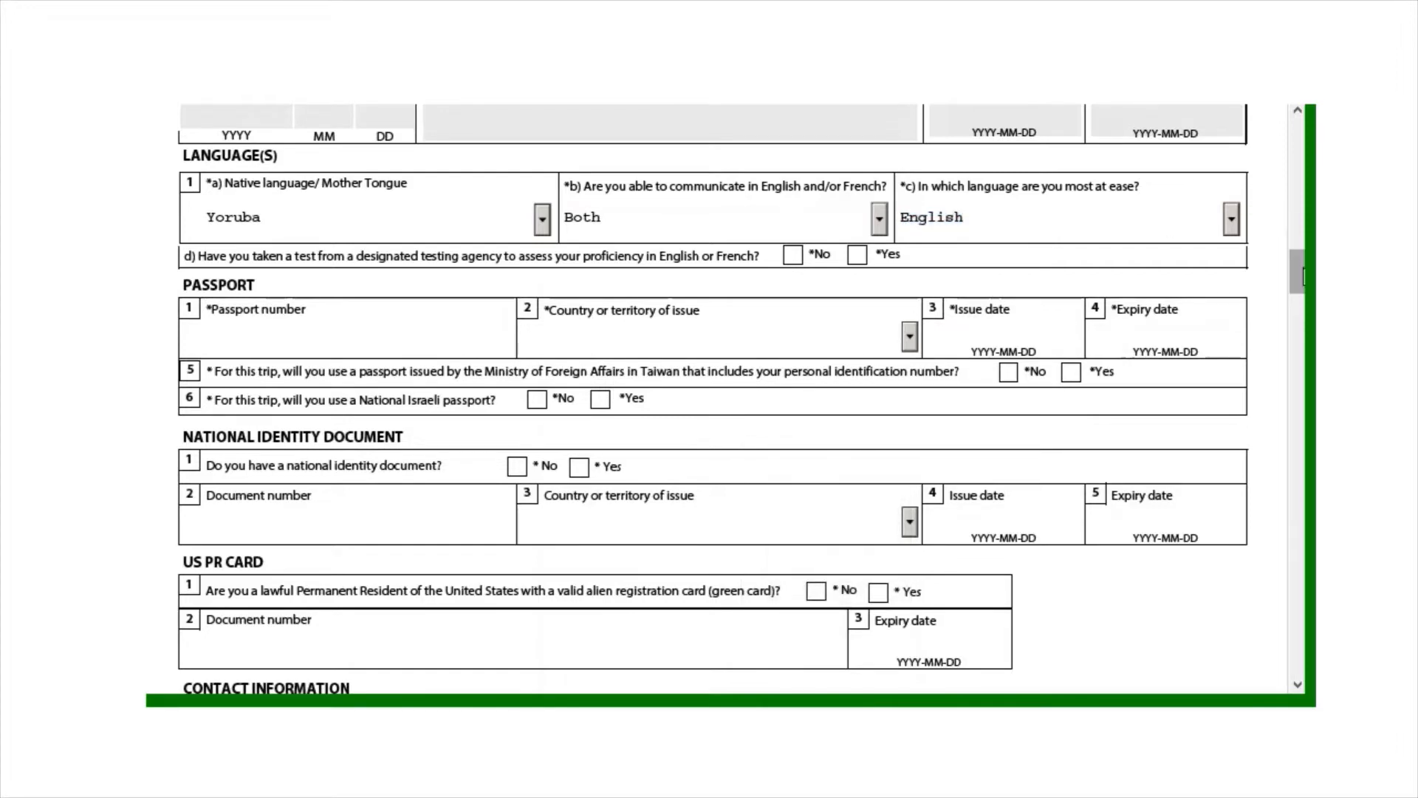
scroll(325, 226, "down", 2)
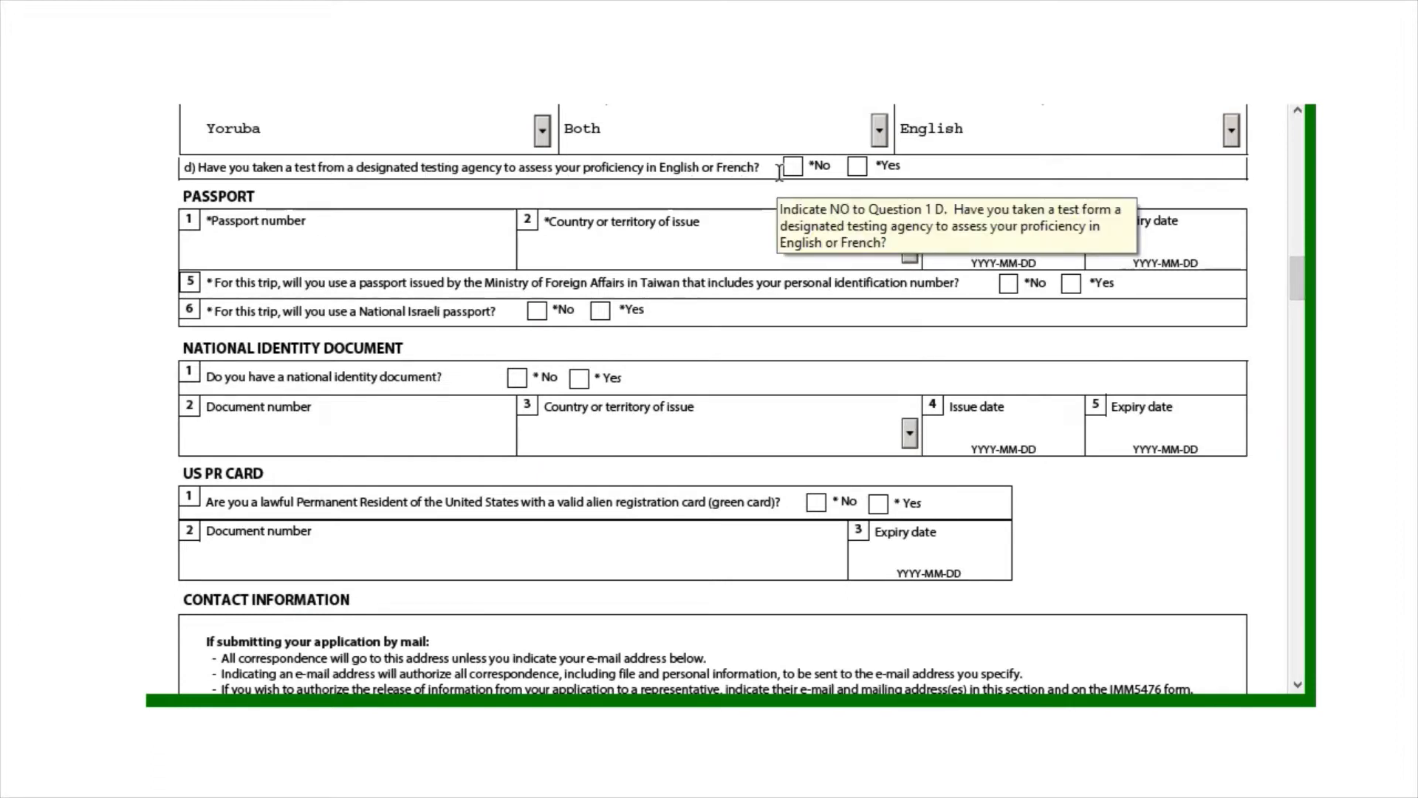
left_click(857, 169)
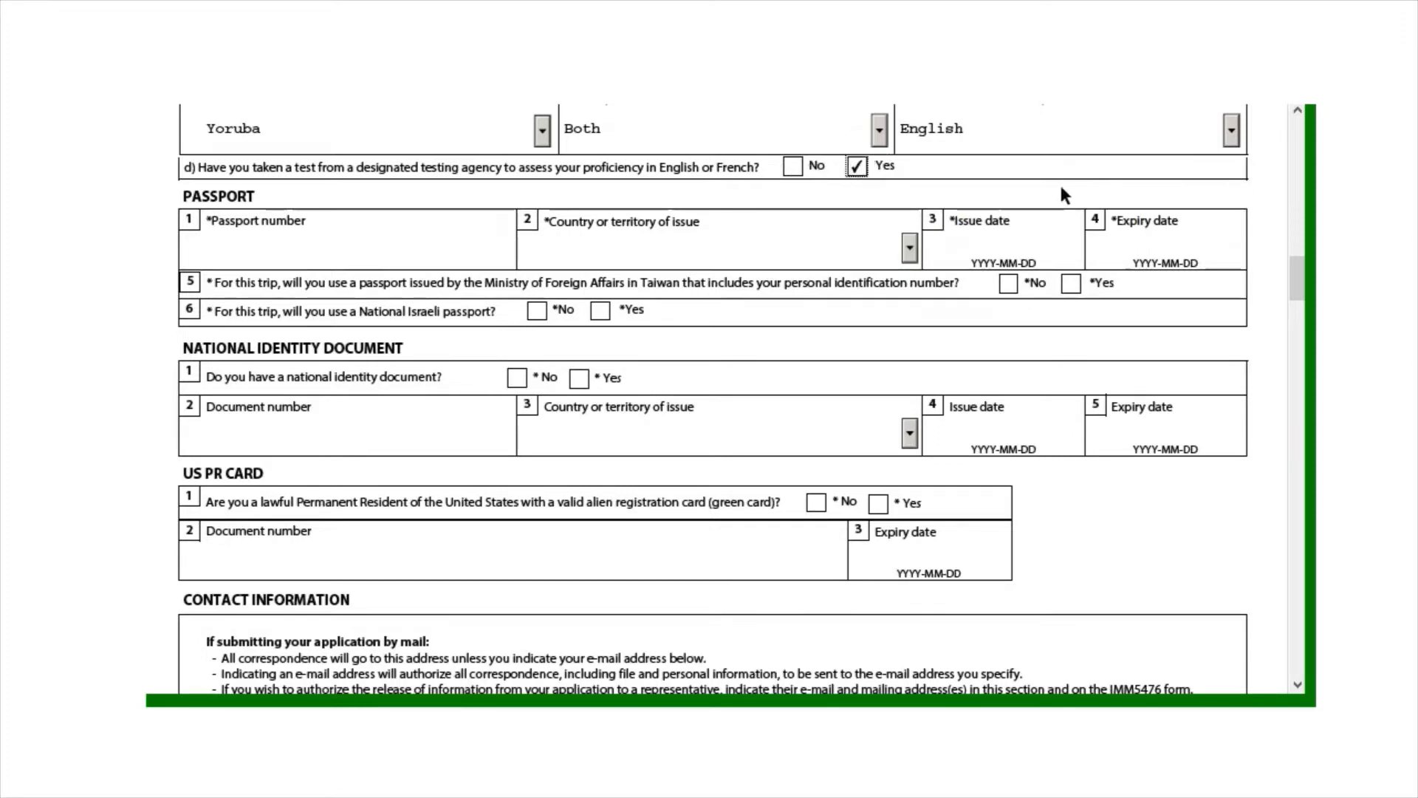
Enter the passport number and choose NGA (Nigeria) as the issuing country
left_click_drag(1292, 277, 1293, 275)
left_click(231, 276)
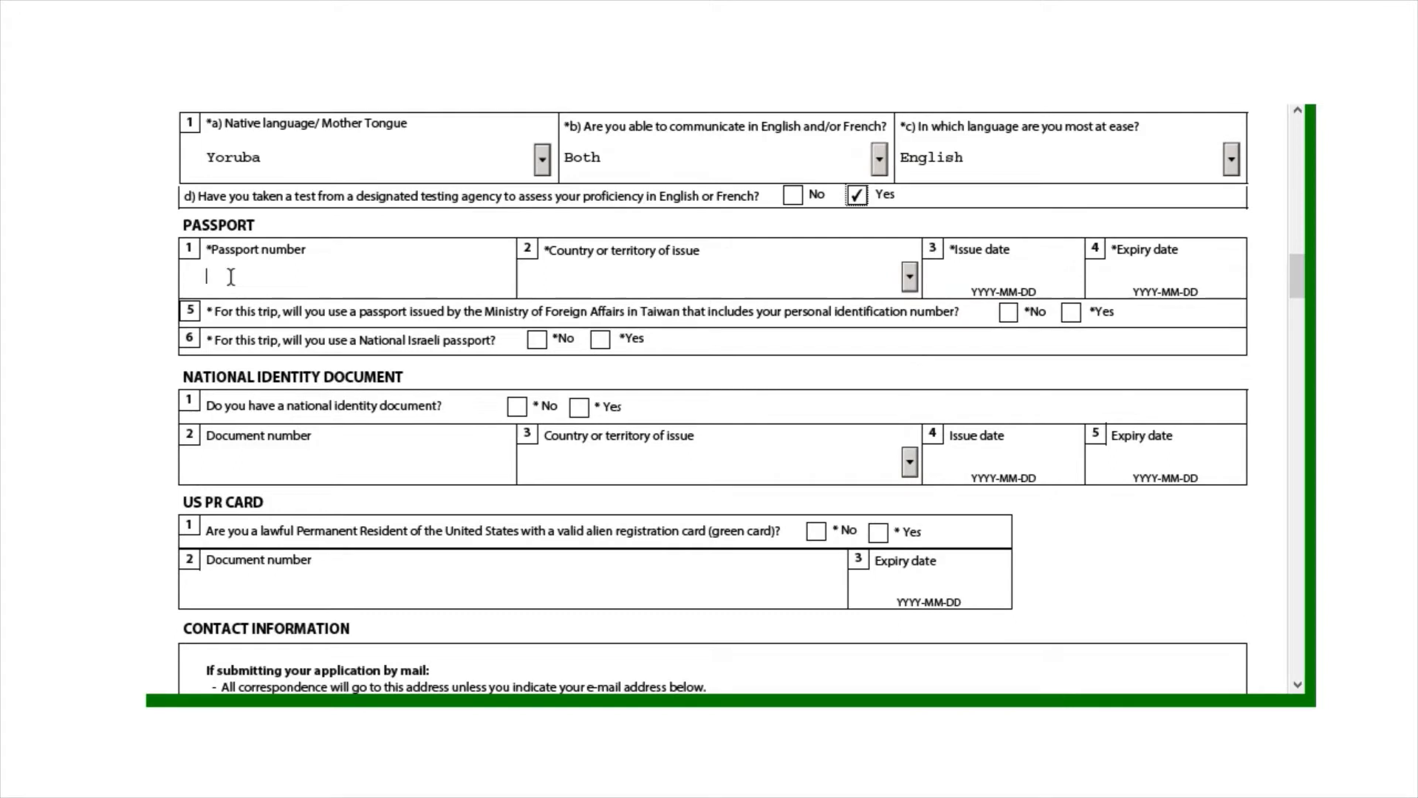
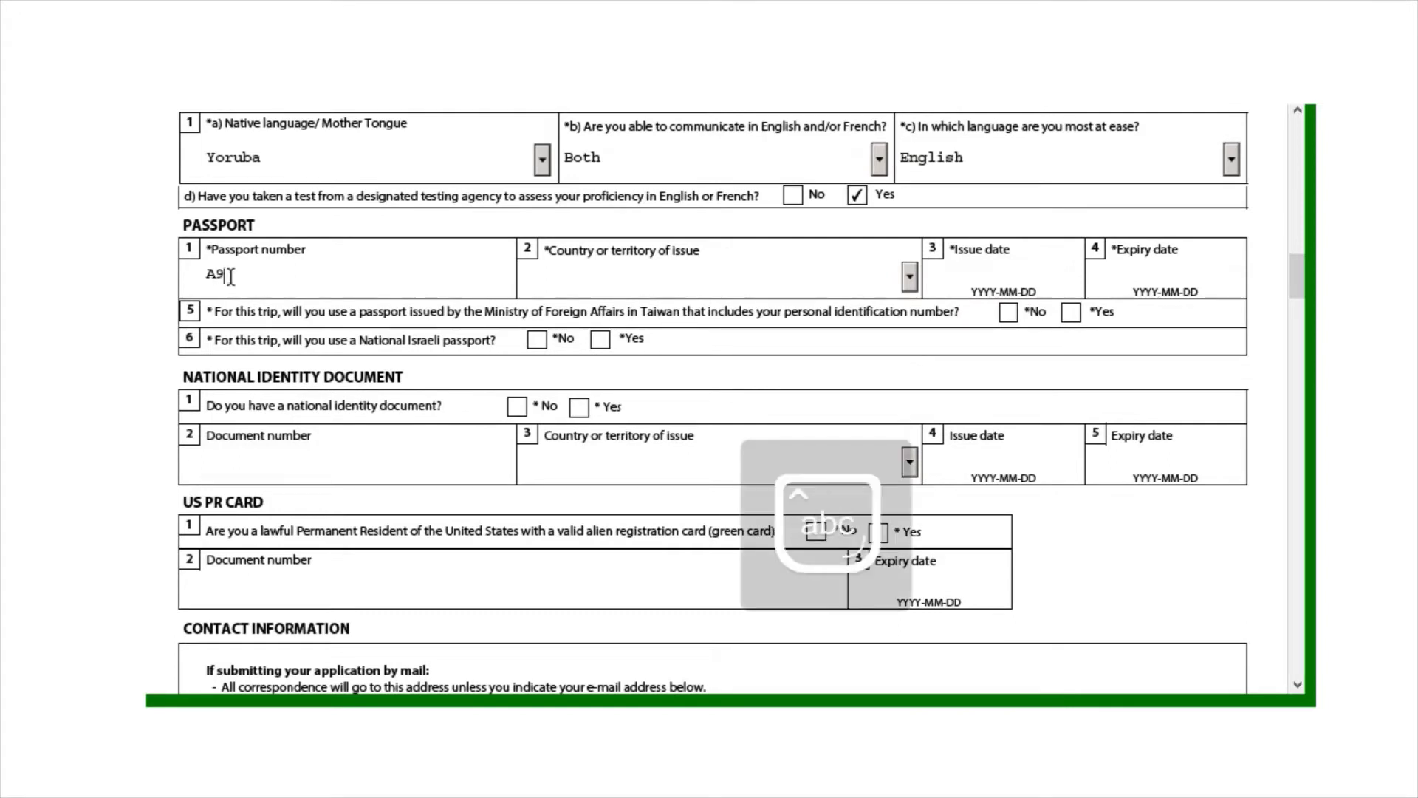
left_click(910, 279)
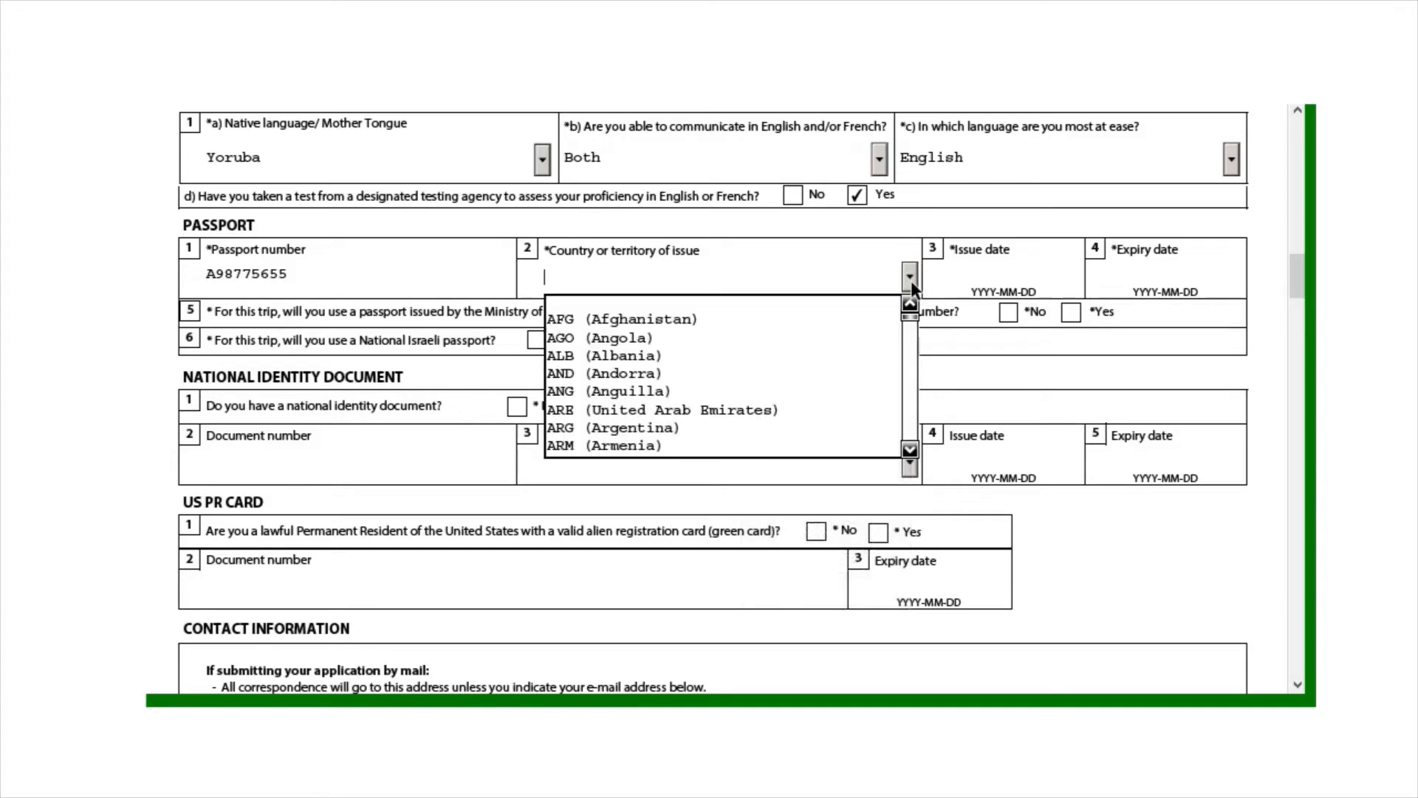
key("n")
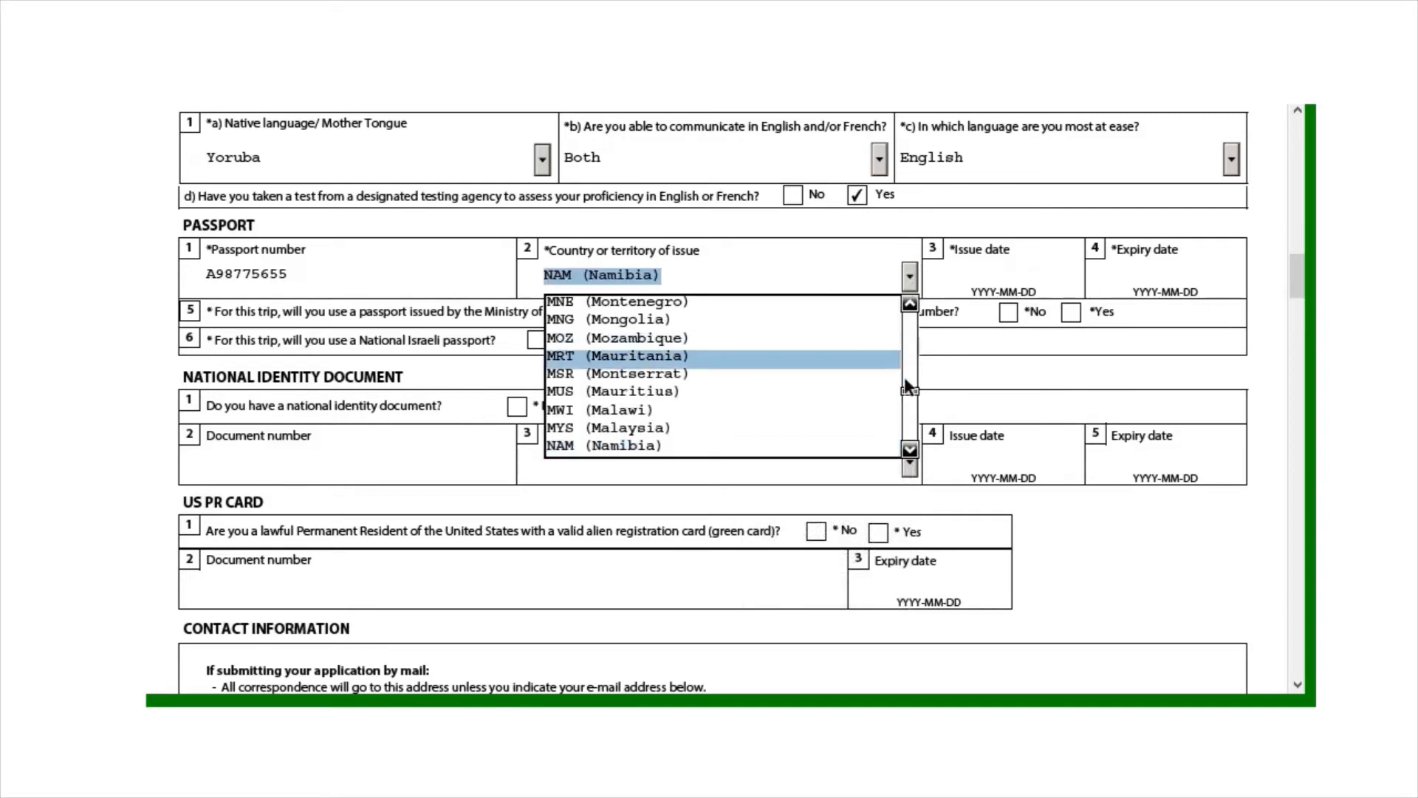
left_click(910, 452)
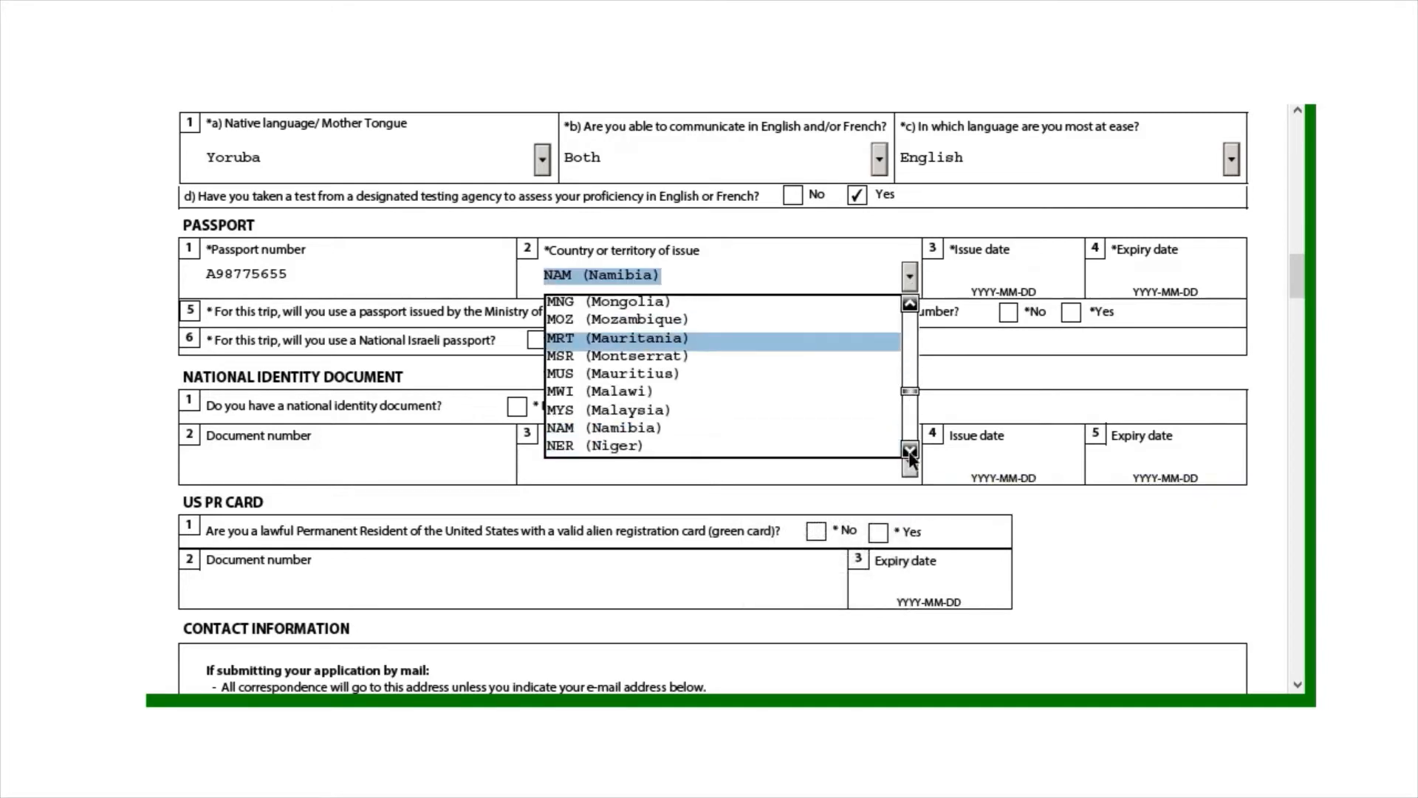
left_click(910, 452)
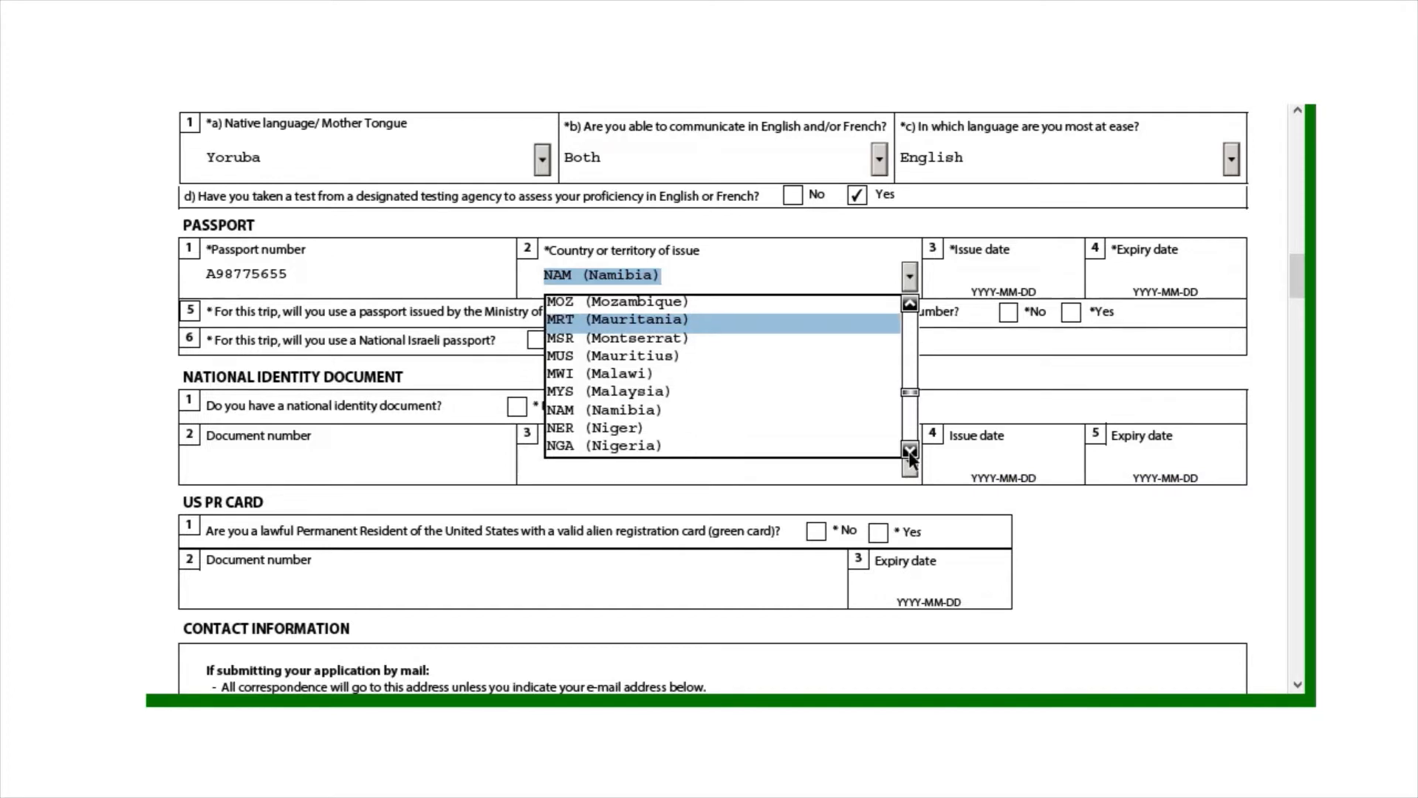
left_click(785, 446)
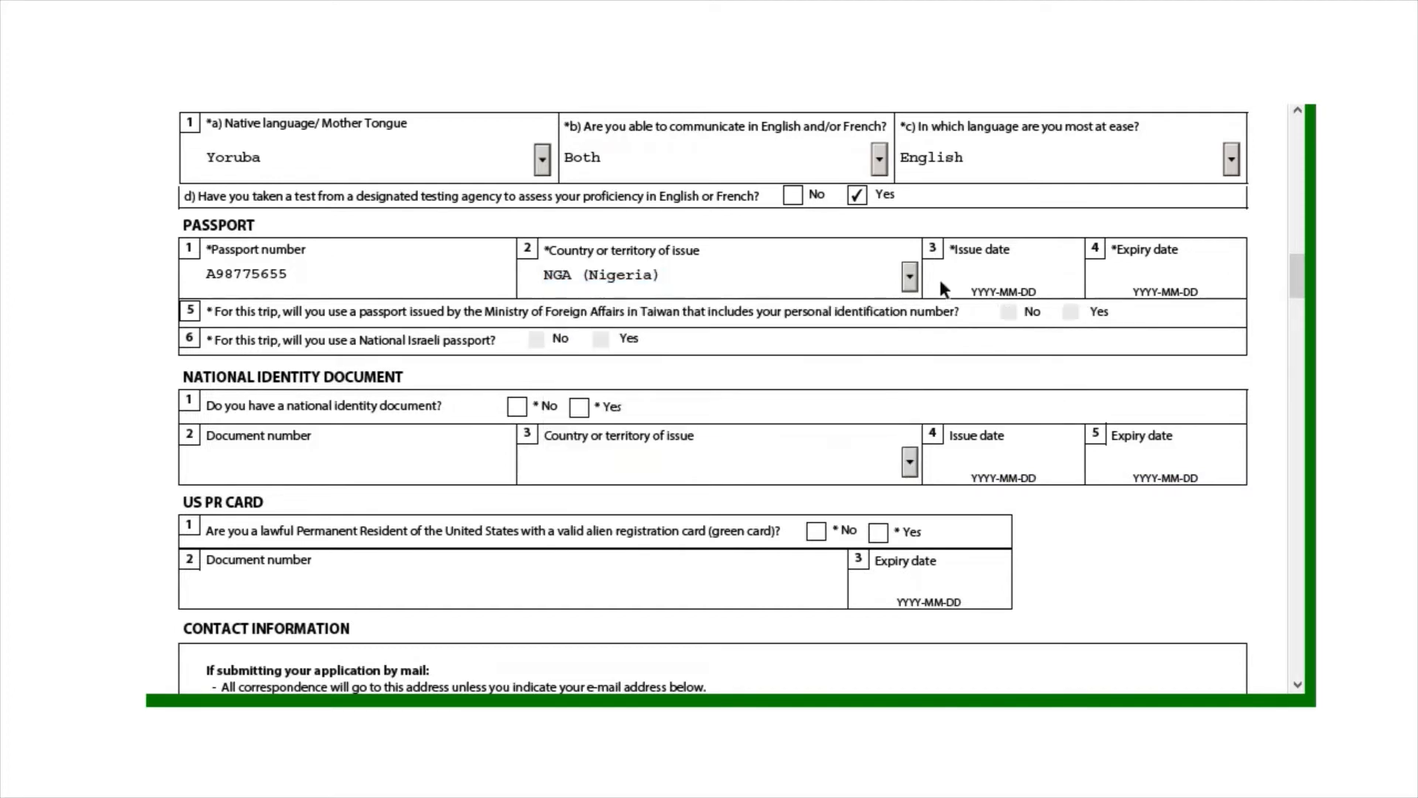
Set the passport issue date to 2021-08-01 using the calendar
left_click(966, 265)
left_click(1087, 272)
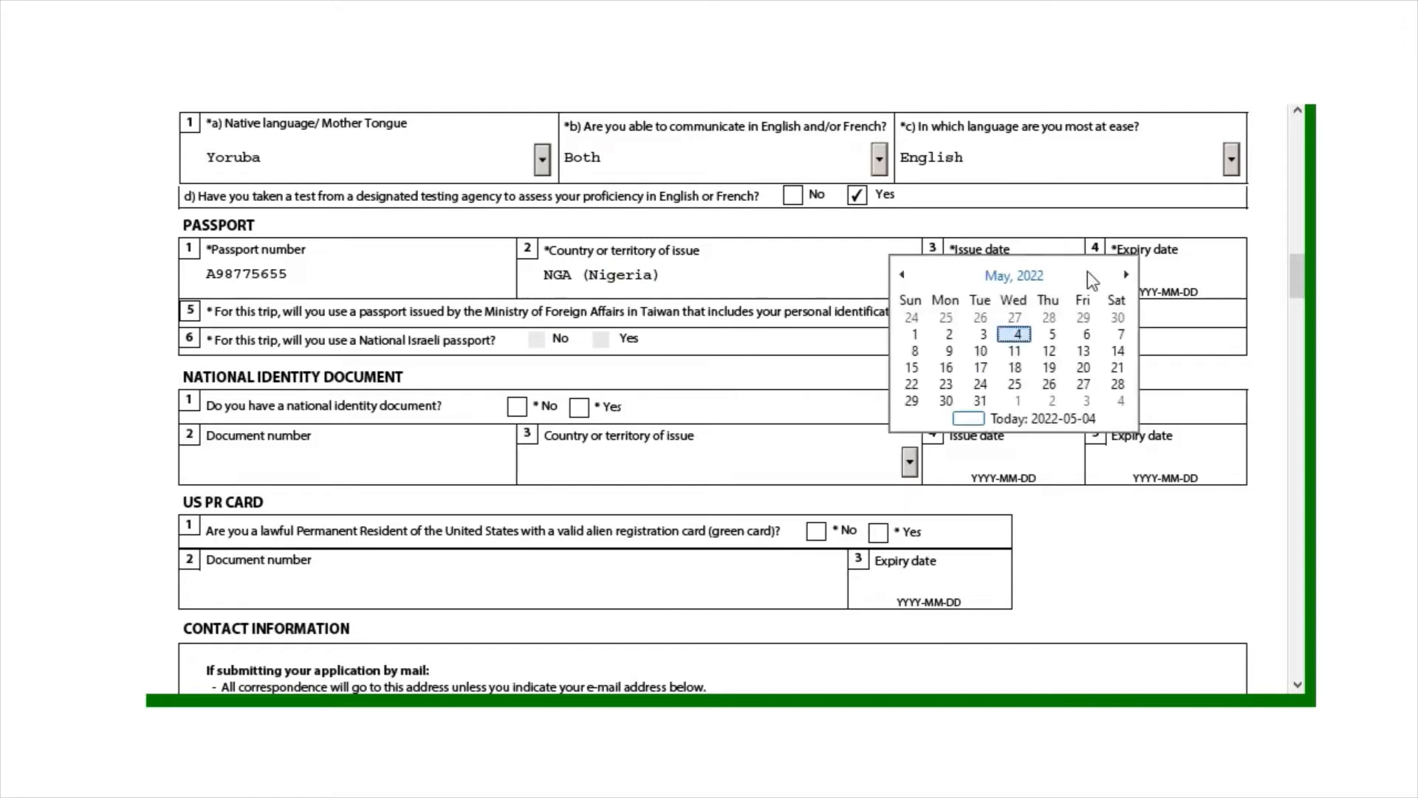
left_click(905, 274)
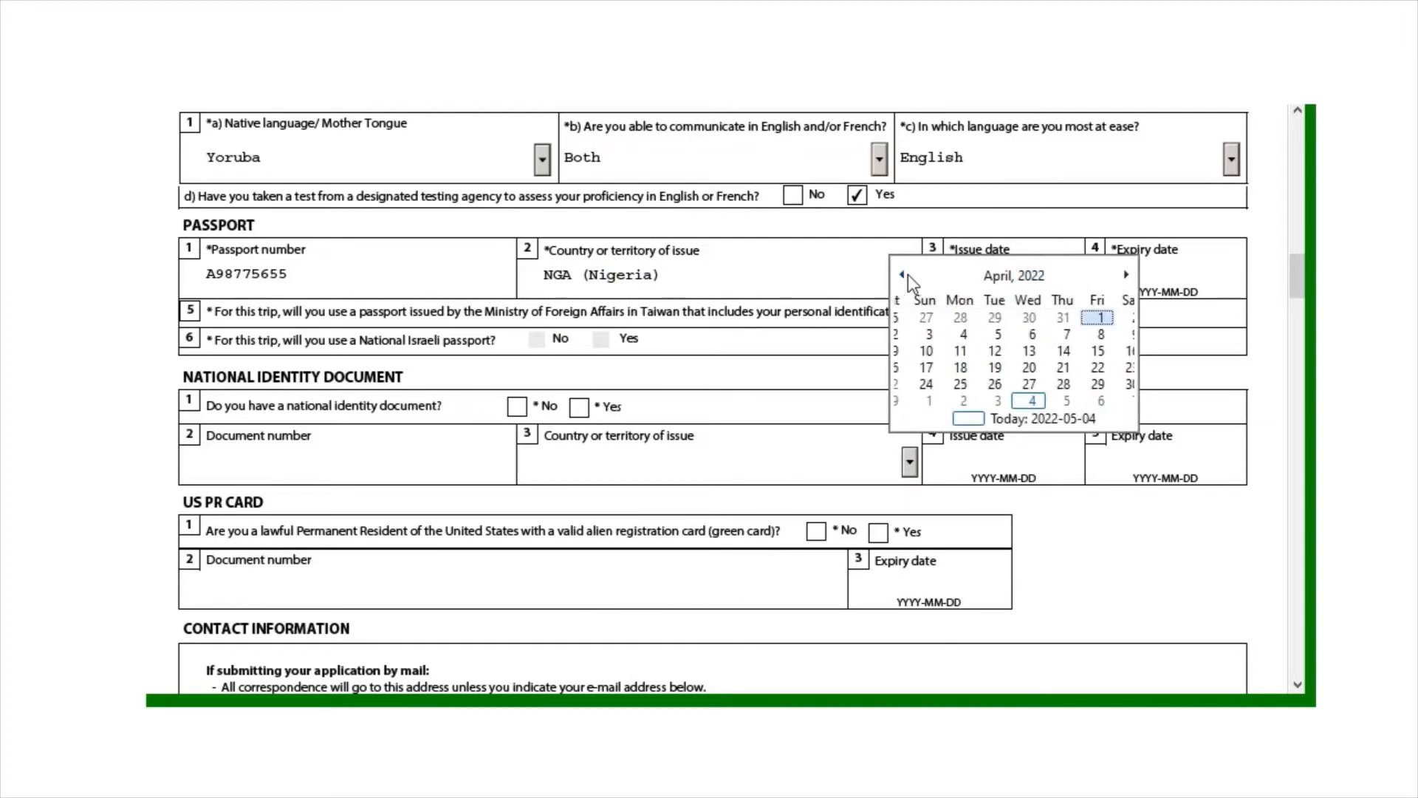
left_click(906, 274)
left_click(906, 274)
left_click(905, 274)
left_click(907, 274)
left_click(907, 274)
left_click(907, 274)
left_click(907, 274)
left_click(907, 274)
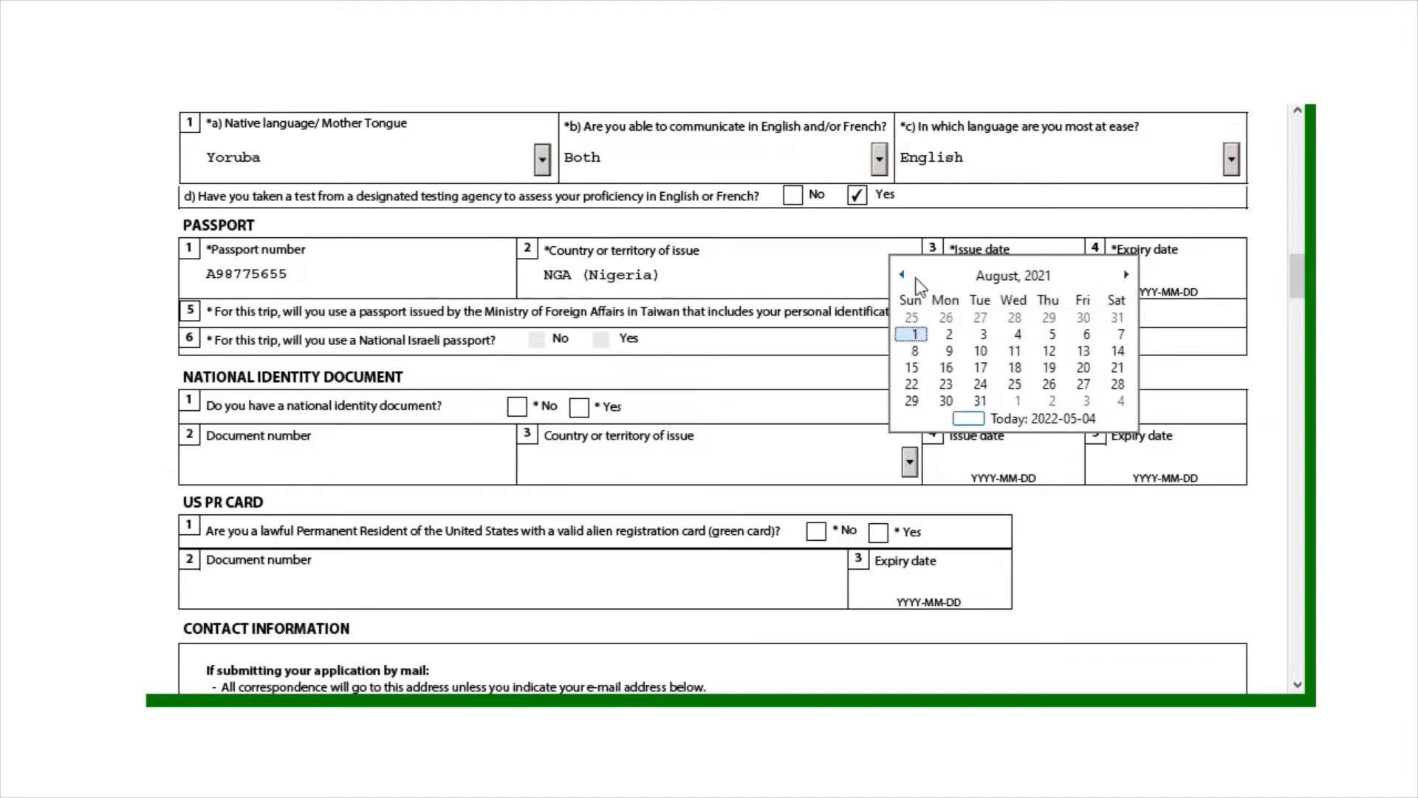
left_click(913, 334)
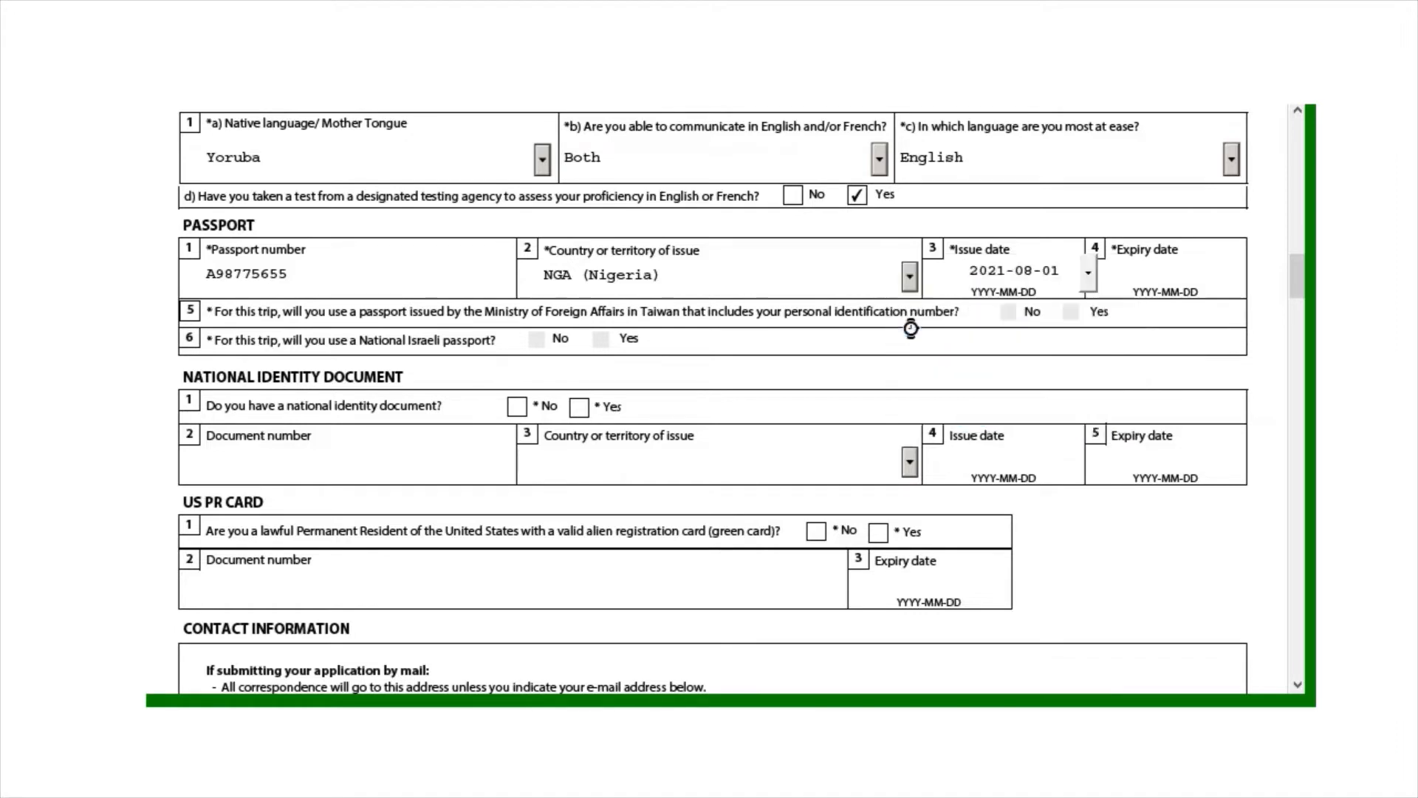
Set the passport expiry date to 2023-06-21 using the calendar
left_click(1149, 263)
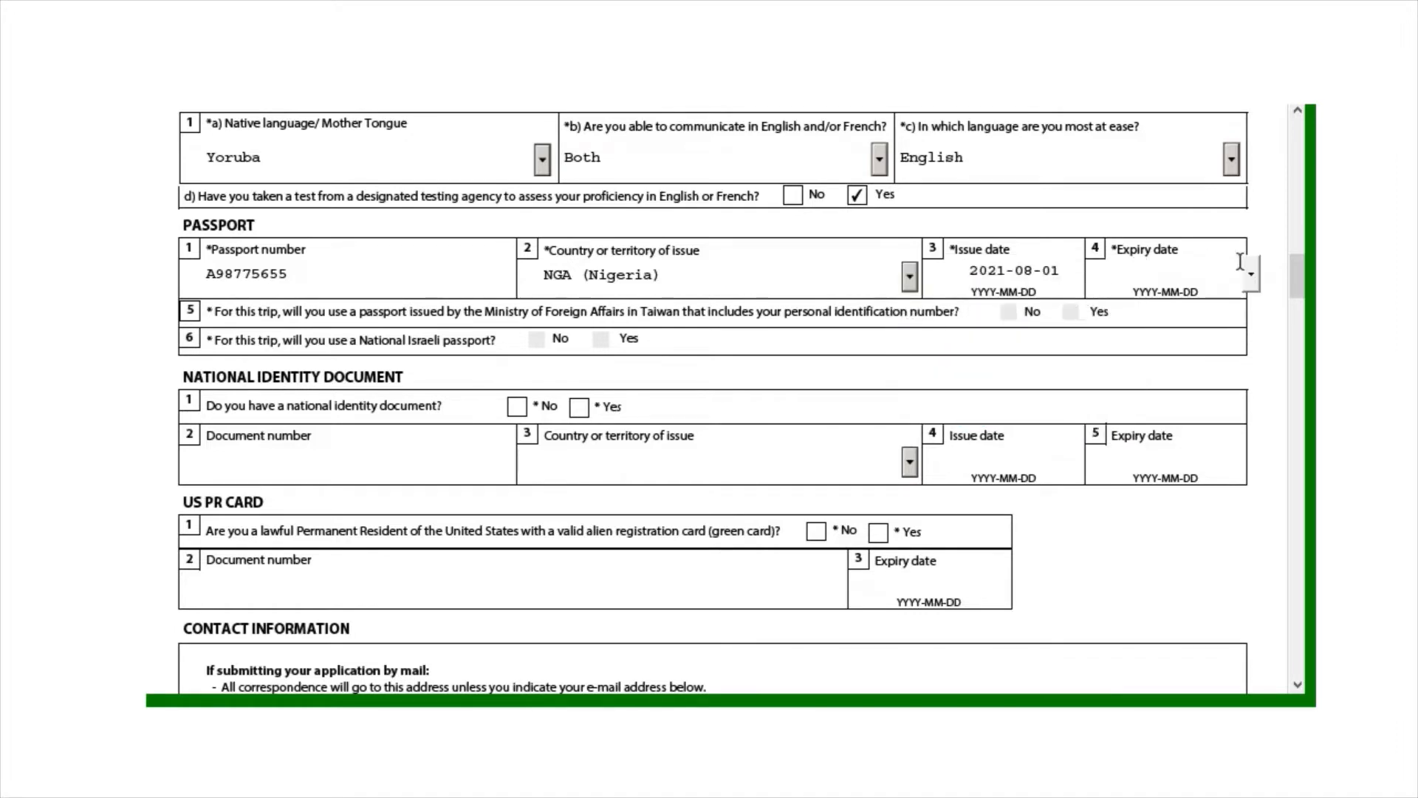
left_click(1252, 273)
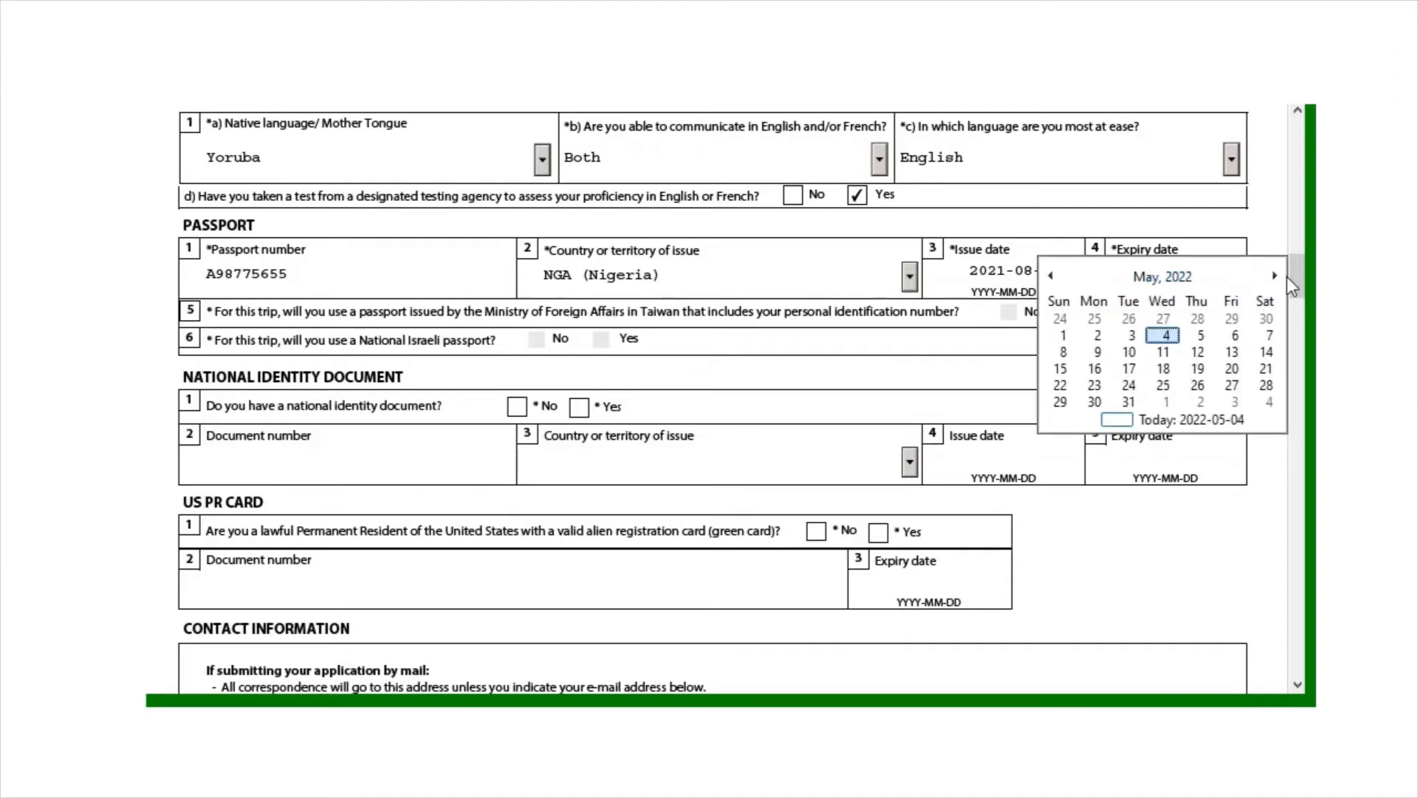
left_click(1274, 276)
left_click(1275, 276)
left_click(1275, 276)
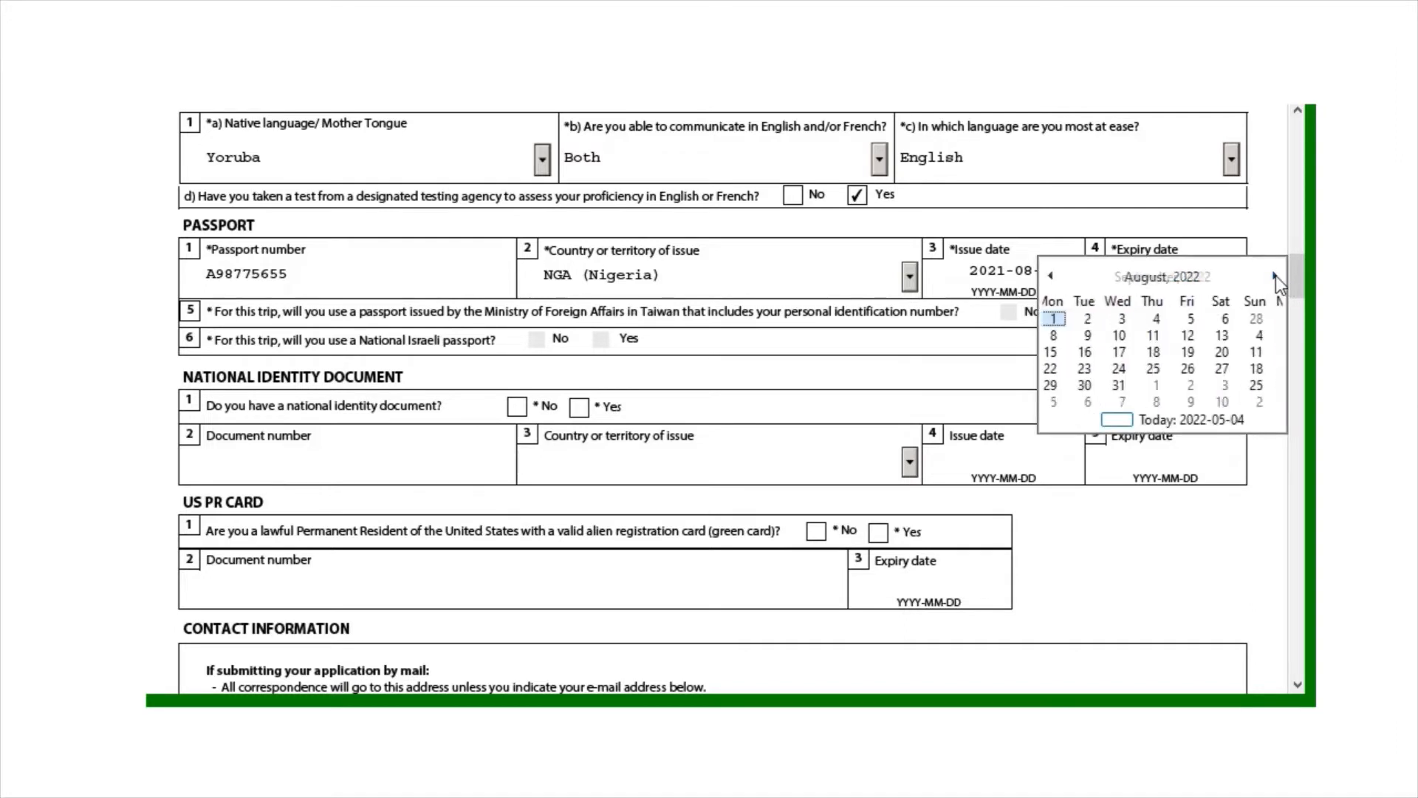
left_click(1275, 276)
left_click(1275, 276)
left_click(1275, 276)
left_click(1275, 277)
left_click(1275, 276)
left_click(1274, 276)
left_click(1274, 276)
left_click(1275, 276)
left_click(1275, 276)
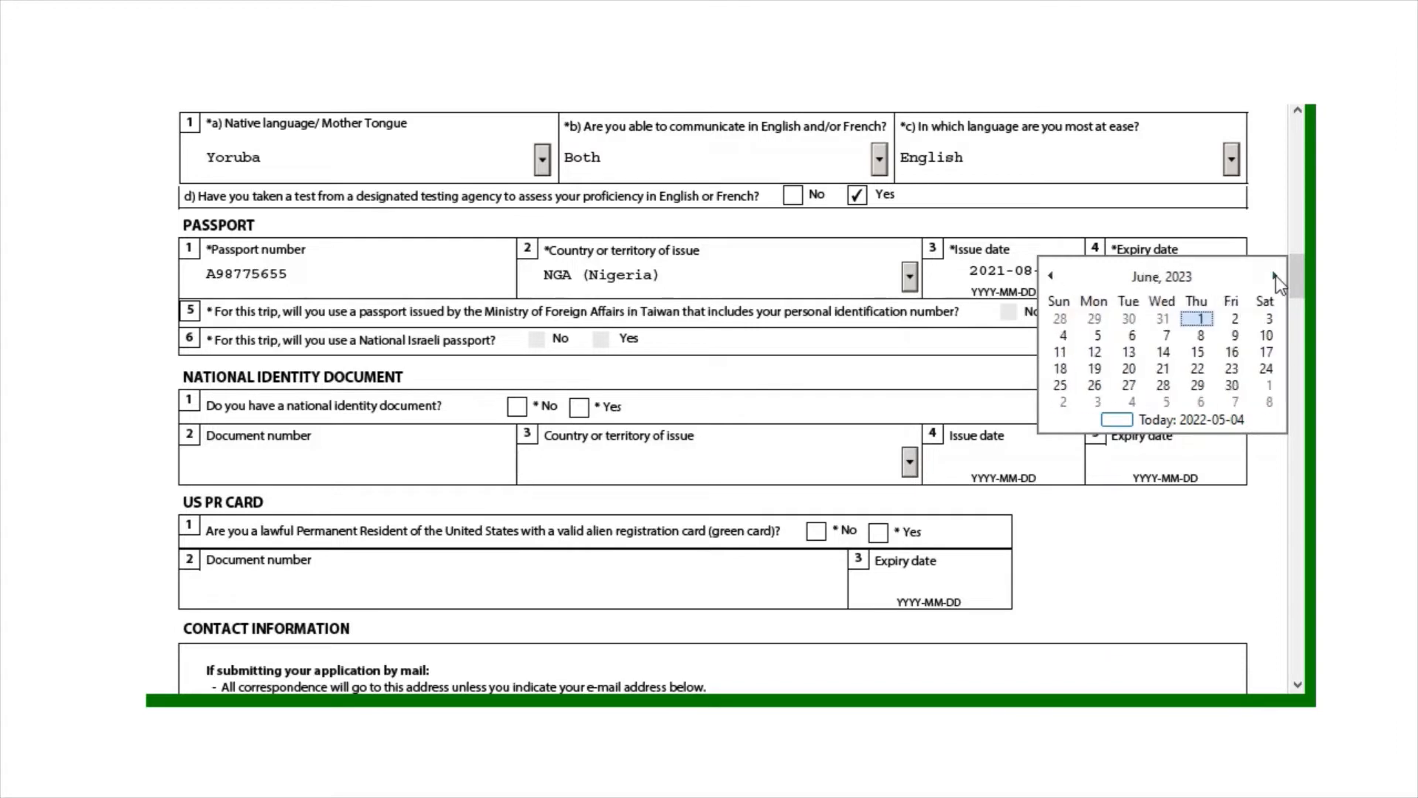
left_click(1164, 369)
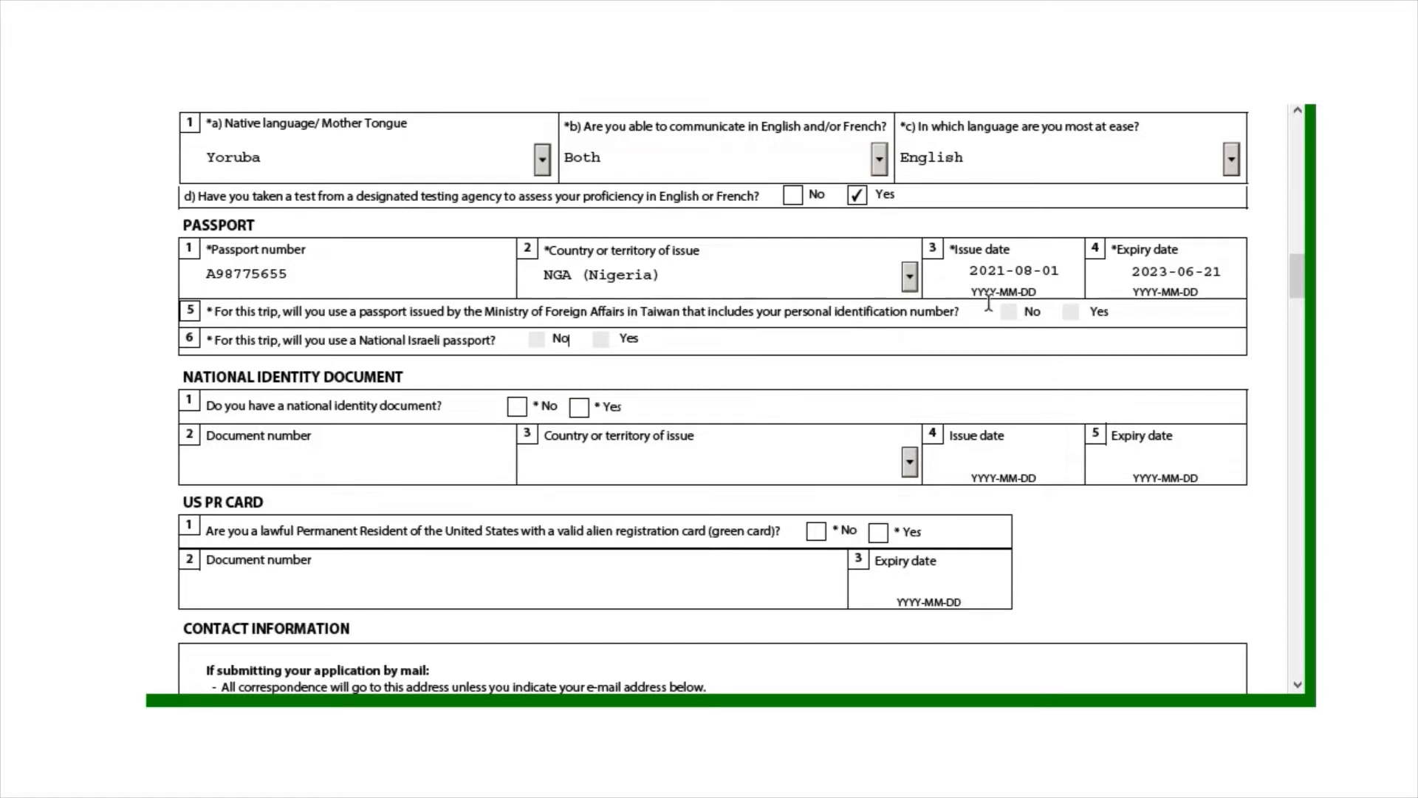
Answer No to having a national identity document
left_click_drag(1292, 270, 1297, 285)
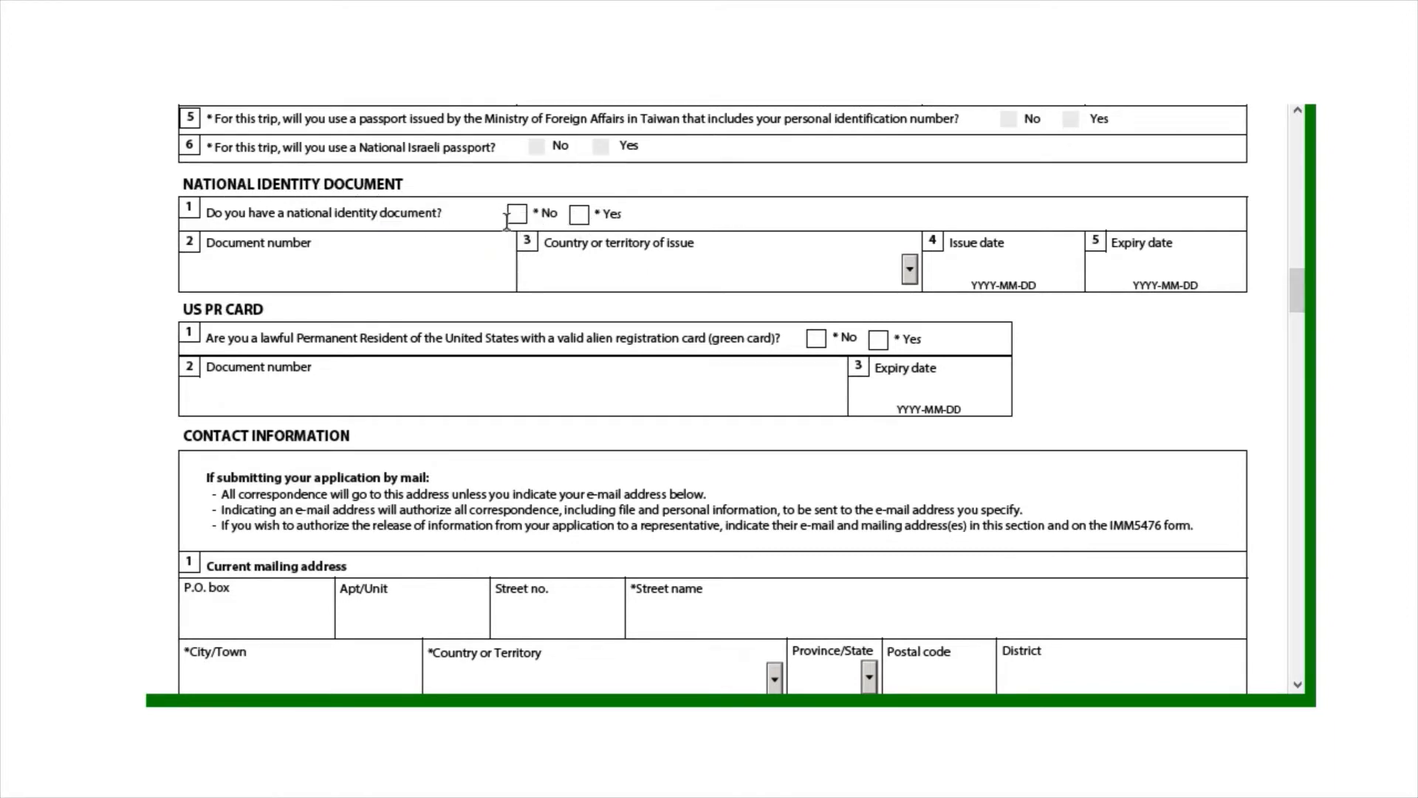
left_click(579, 216)
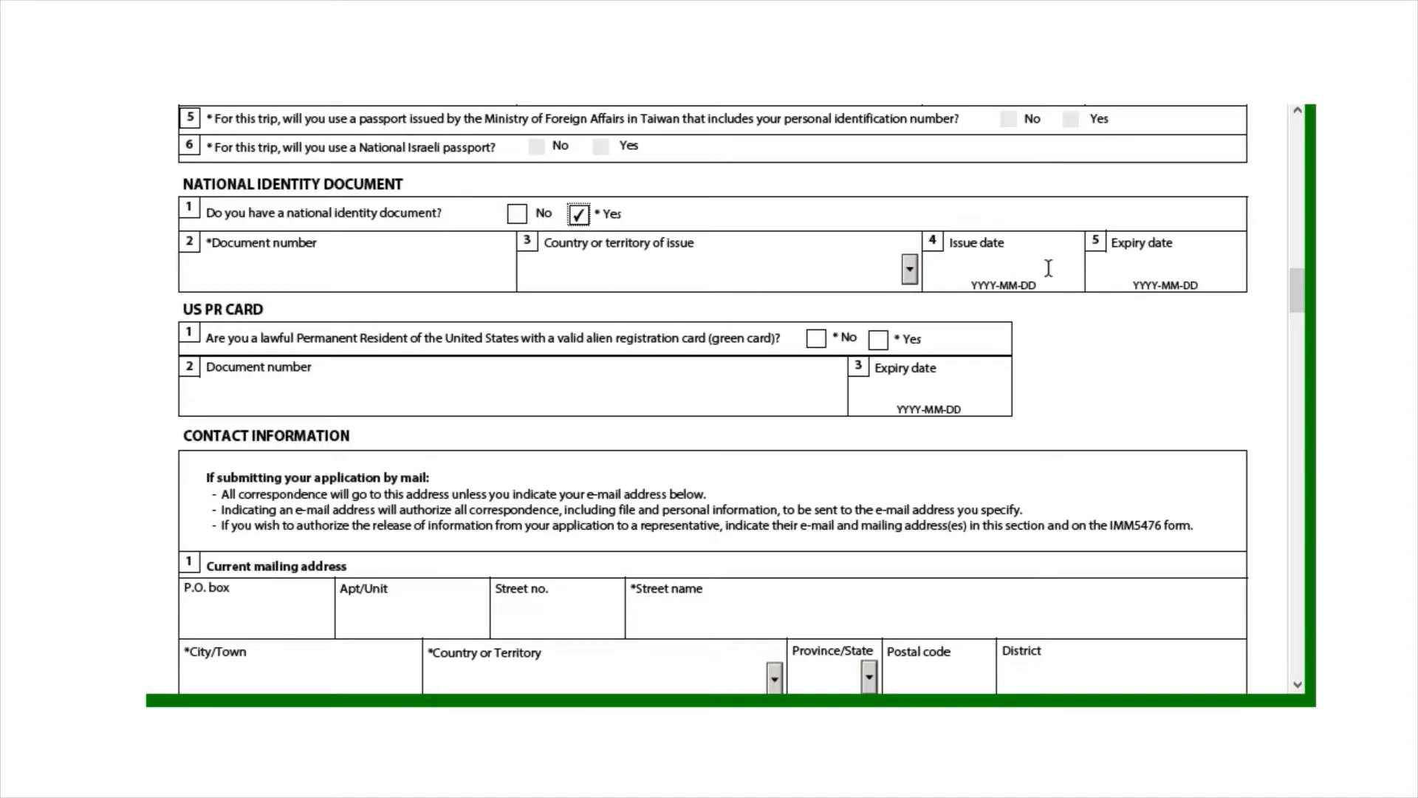
left_click(517, 213)
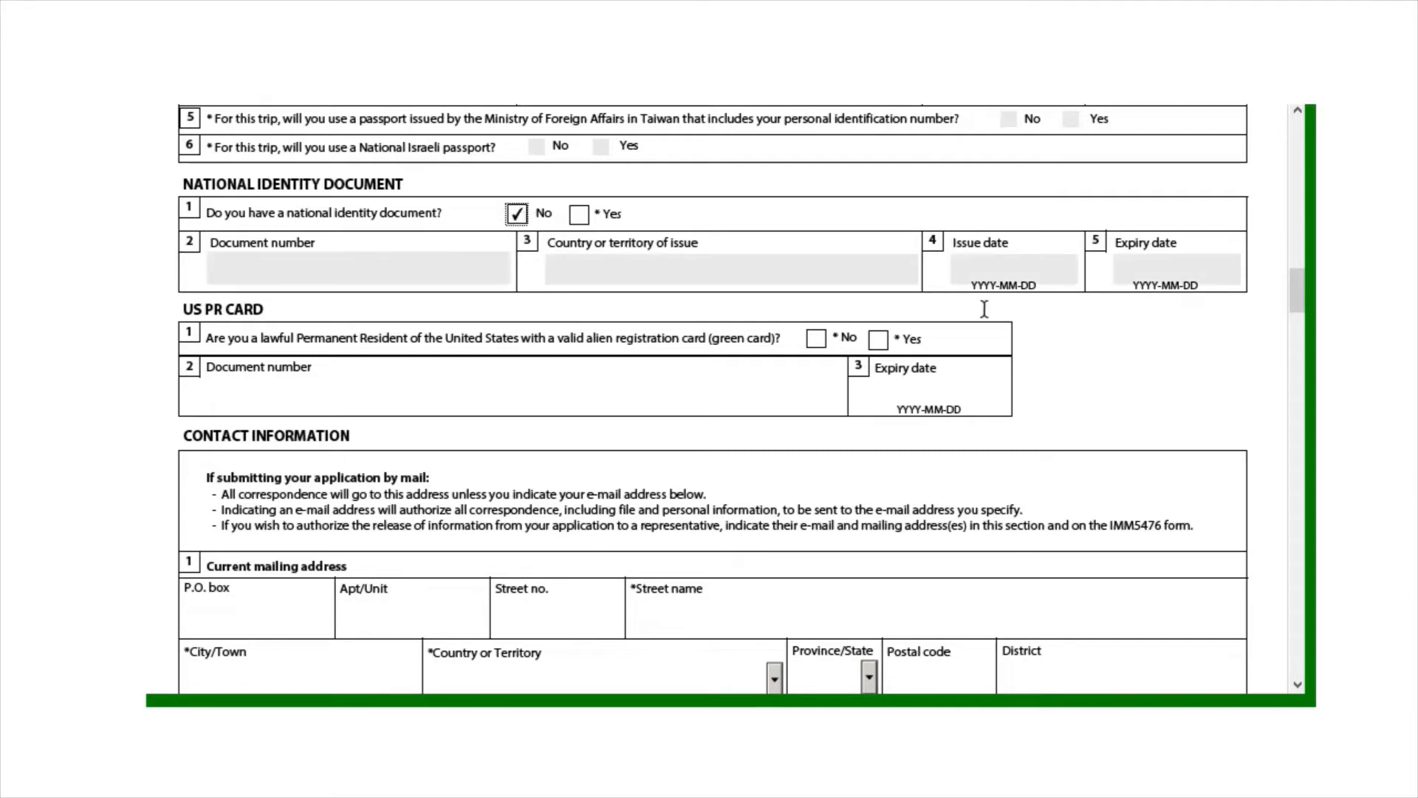
Answer No to holding a US PR card and scroll down to Contact Information
scroll(1301, 310, "down", 2)
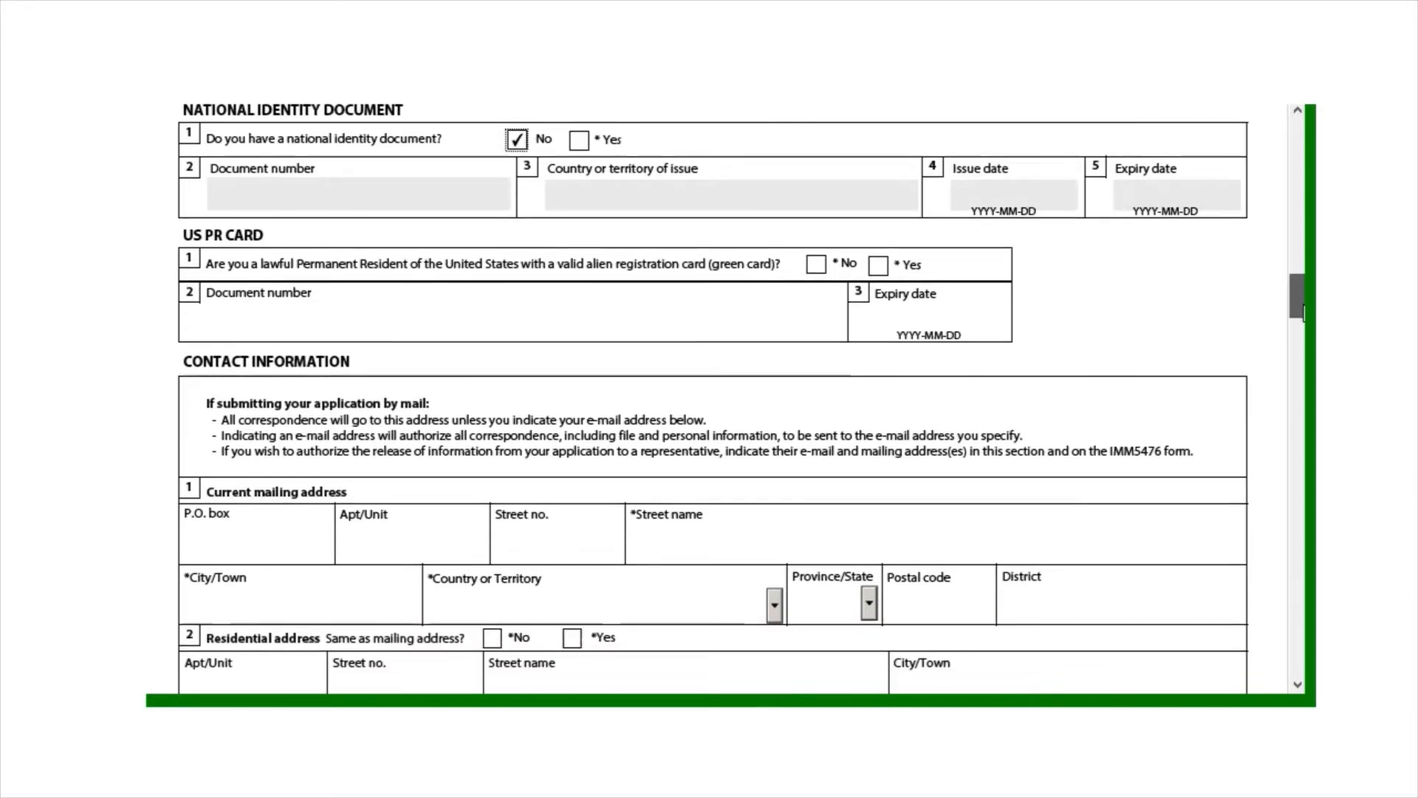
scroll(1303, 313, "down", 2)
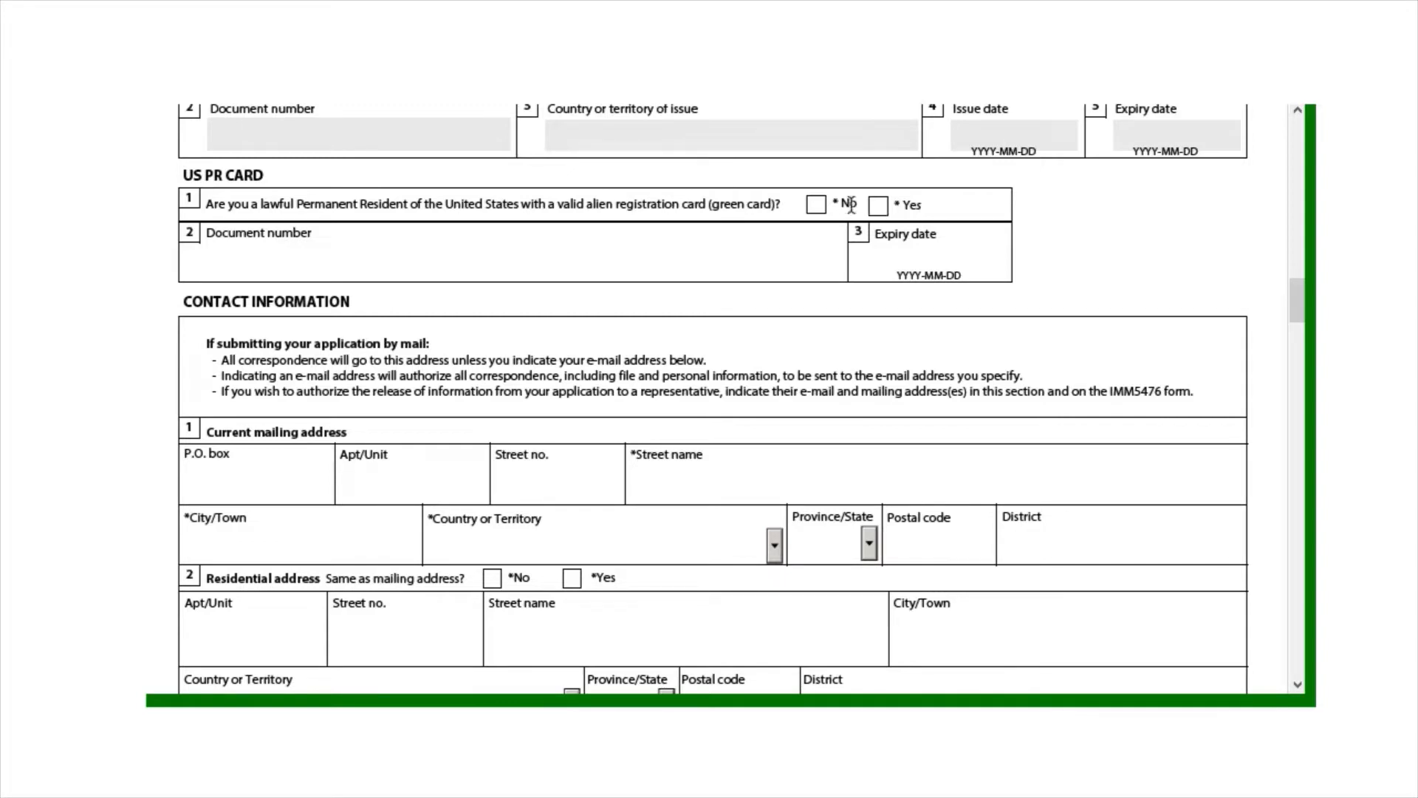
left_click(816, 211)
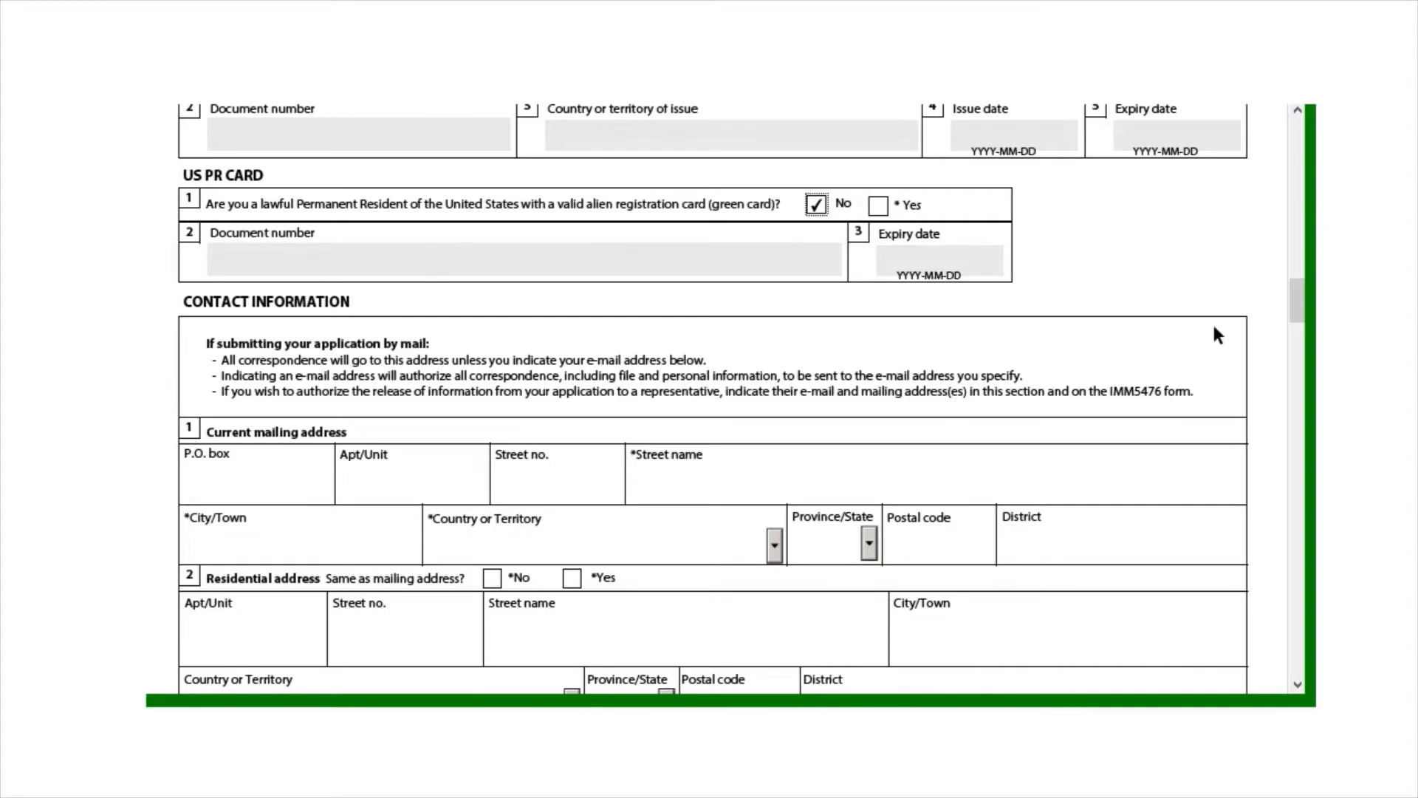
left_click_drag(1301, 322, 1279, 281)
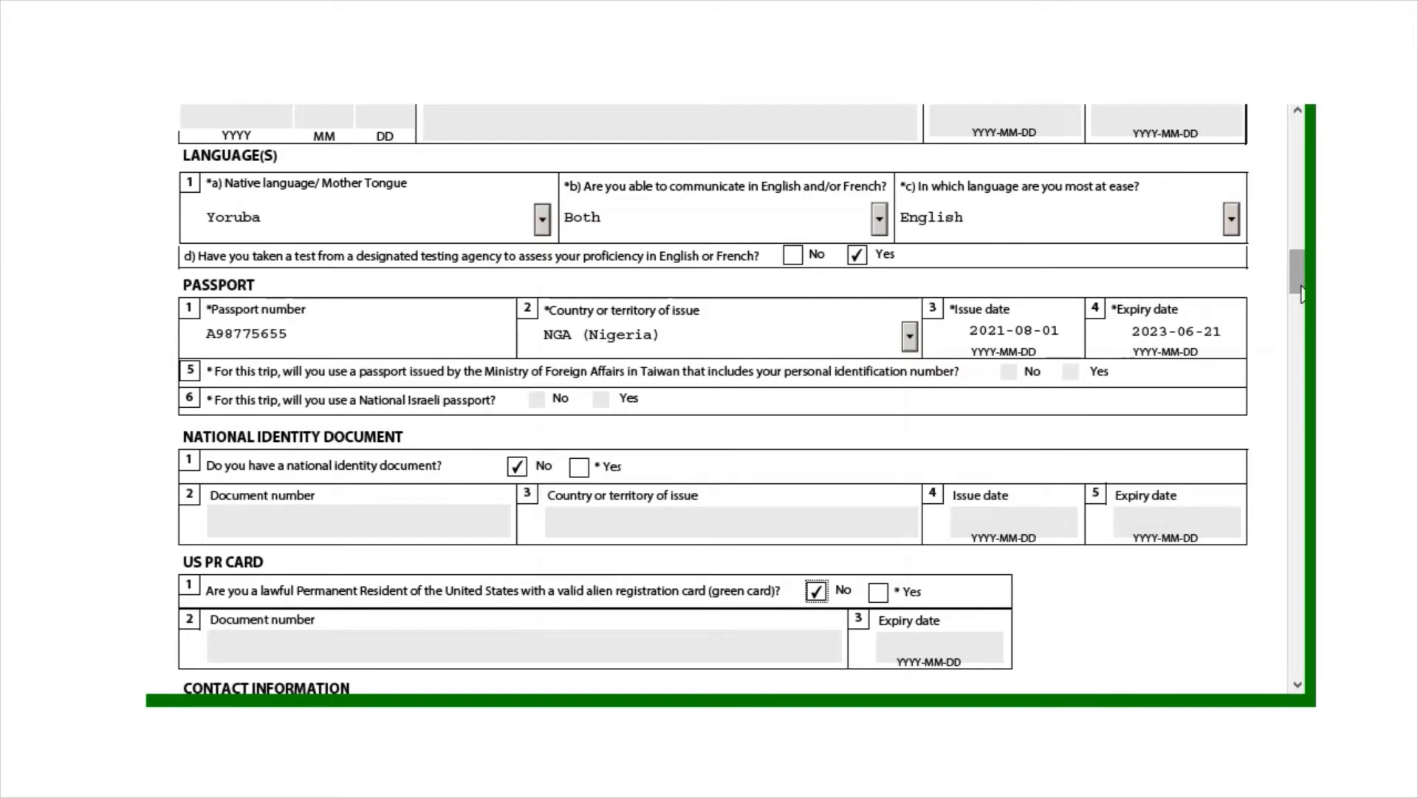
left_click_drag(1302, 294, 1302, 335)
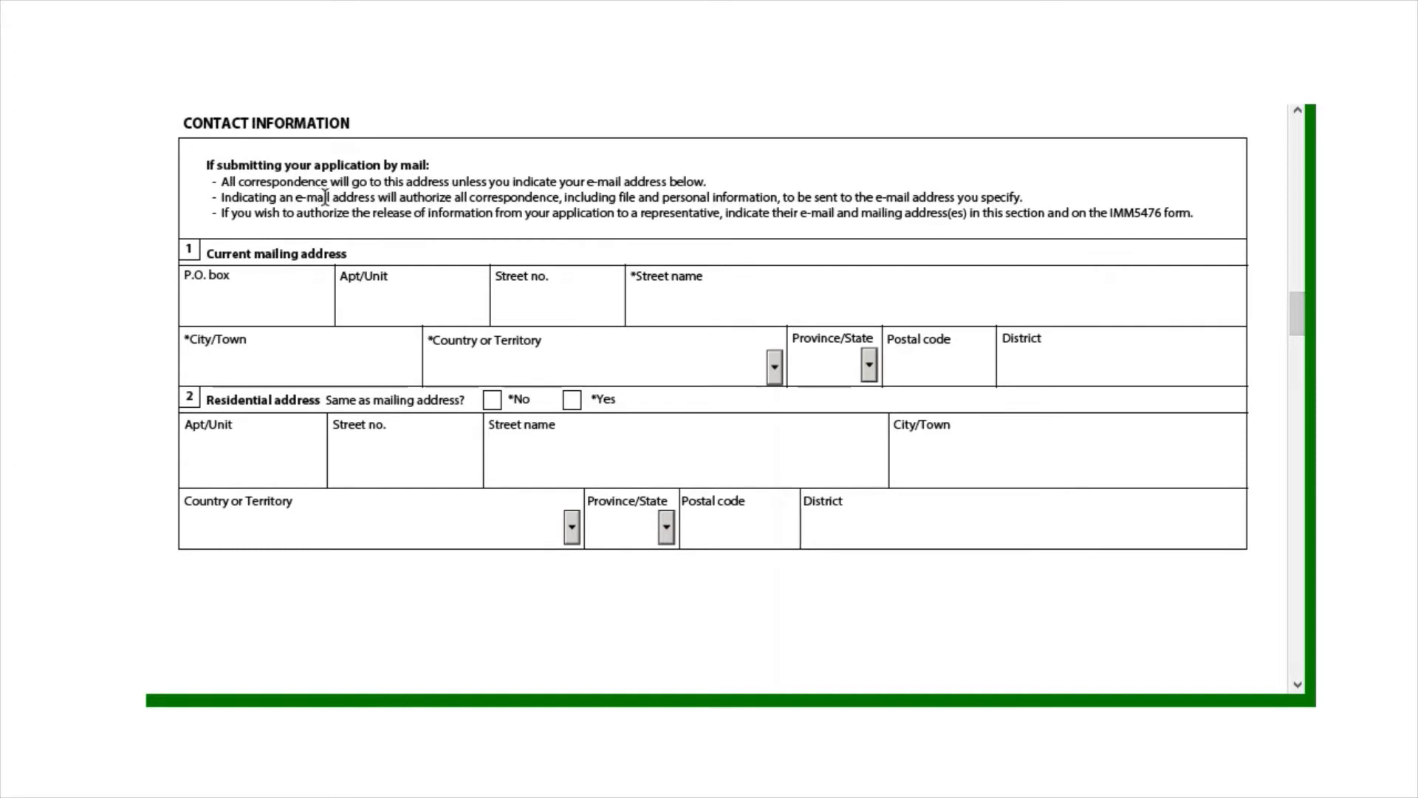
Fill in the mailing address unit, street number, street name and city fields
left_click(251, 291)
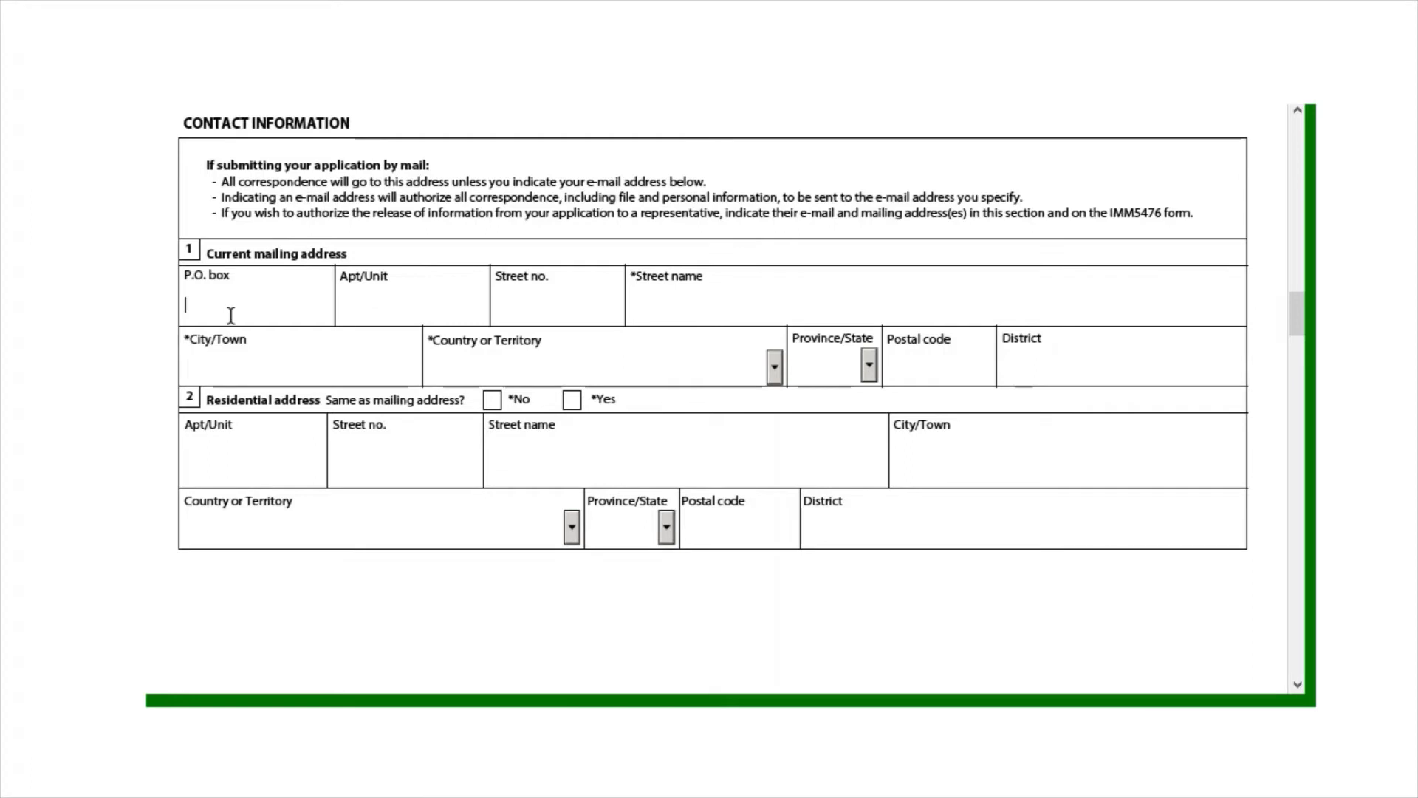
left_click(435, 303)
type("67")
left_click(583, 309)
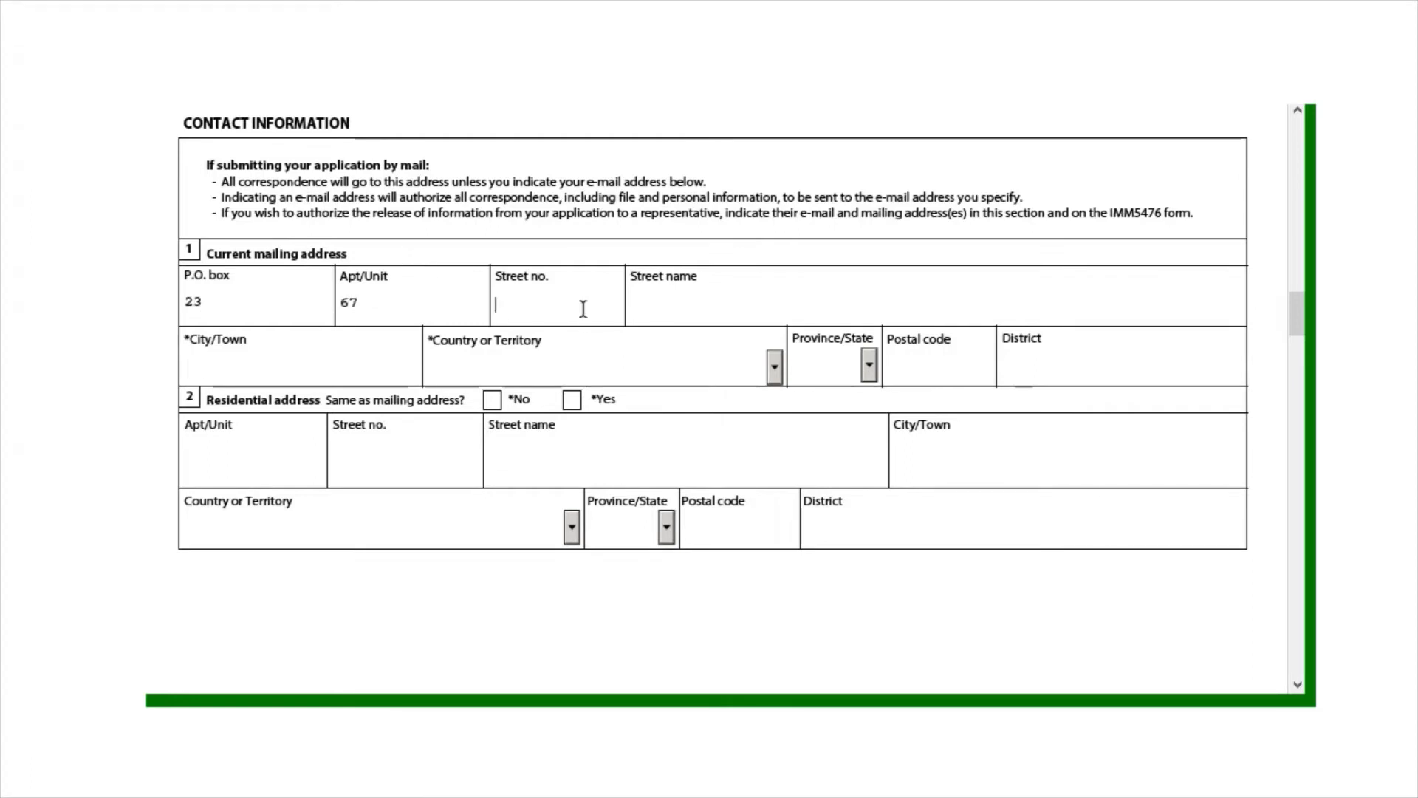
type("dgg")
left_click(698, 320)
type("iuop [[op")
left_click(370, 369)
type("hhggyu")
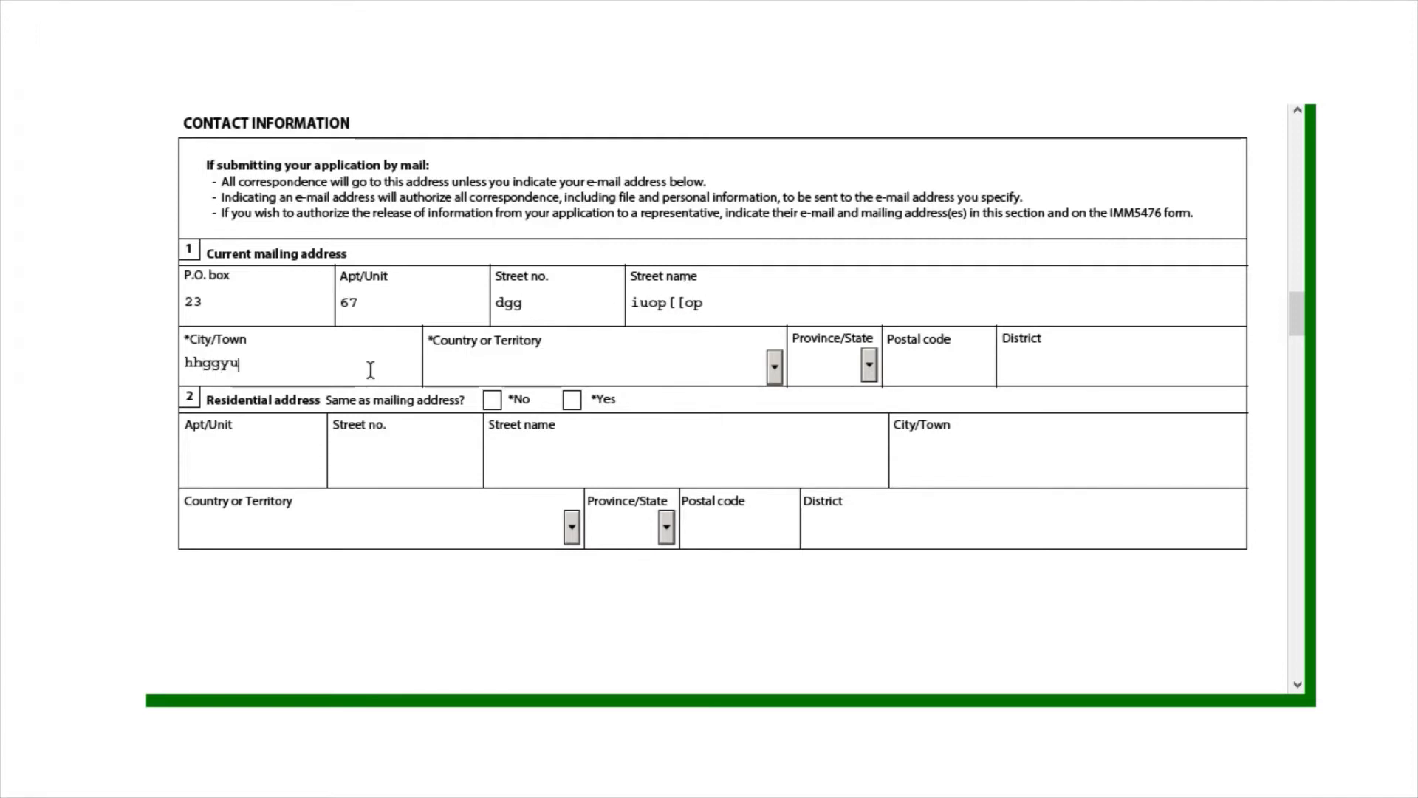
Choose Haiti as the mailing country and start entering the postal code
left_click(774, 370)
type("h")
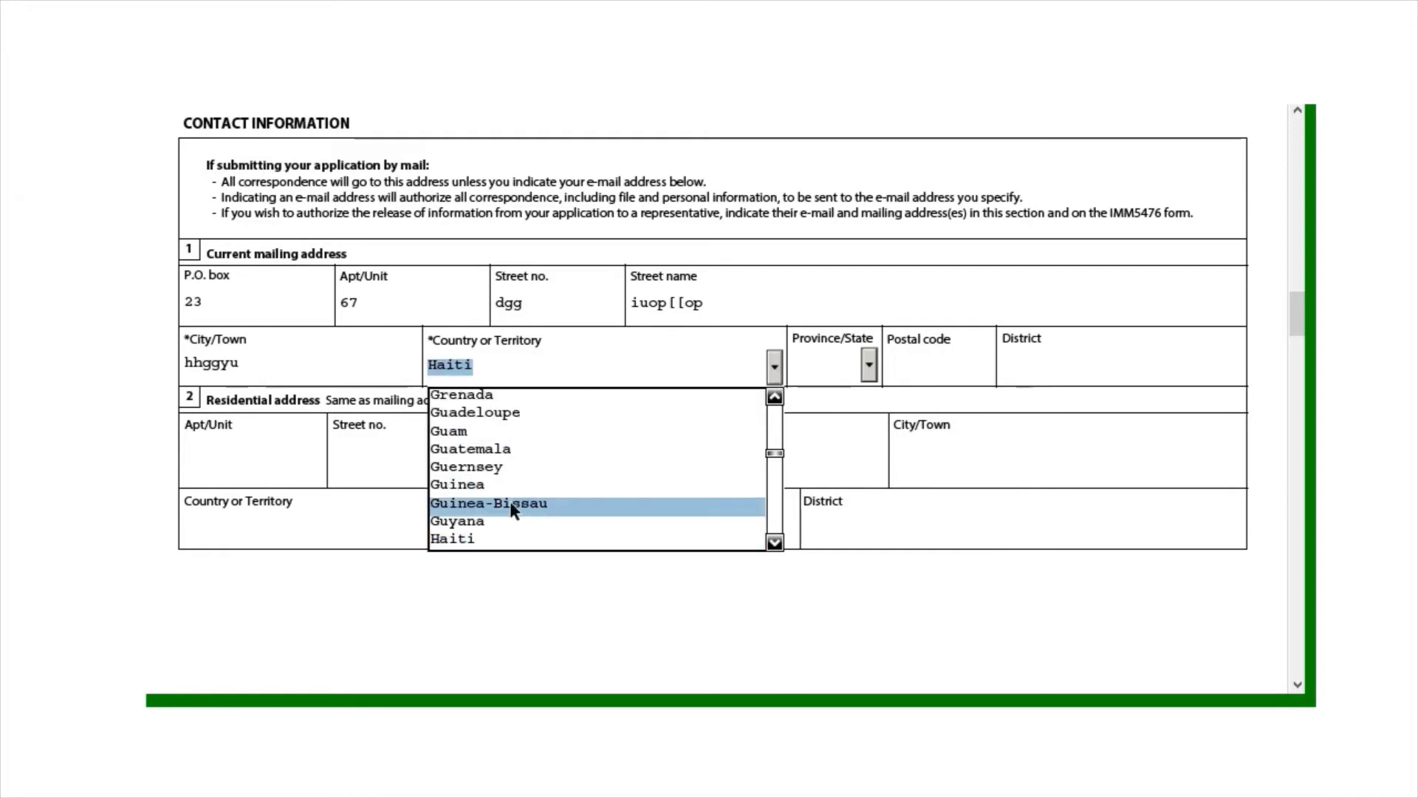
left_click(515, 535)
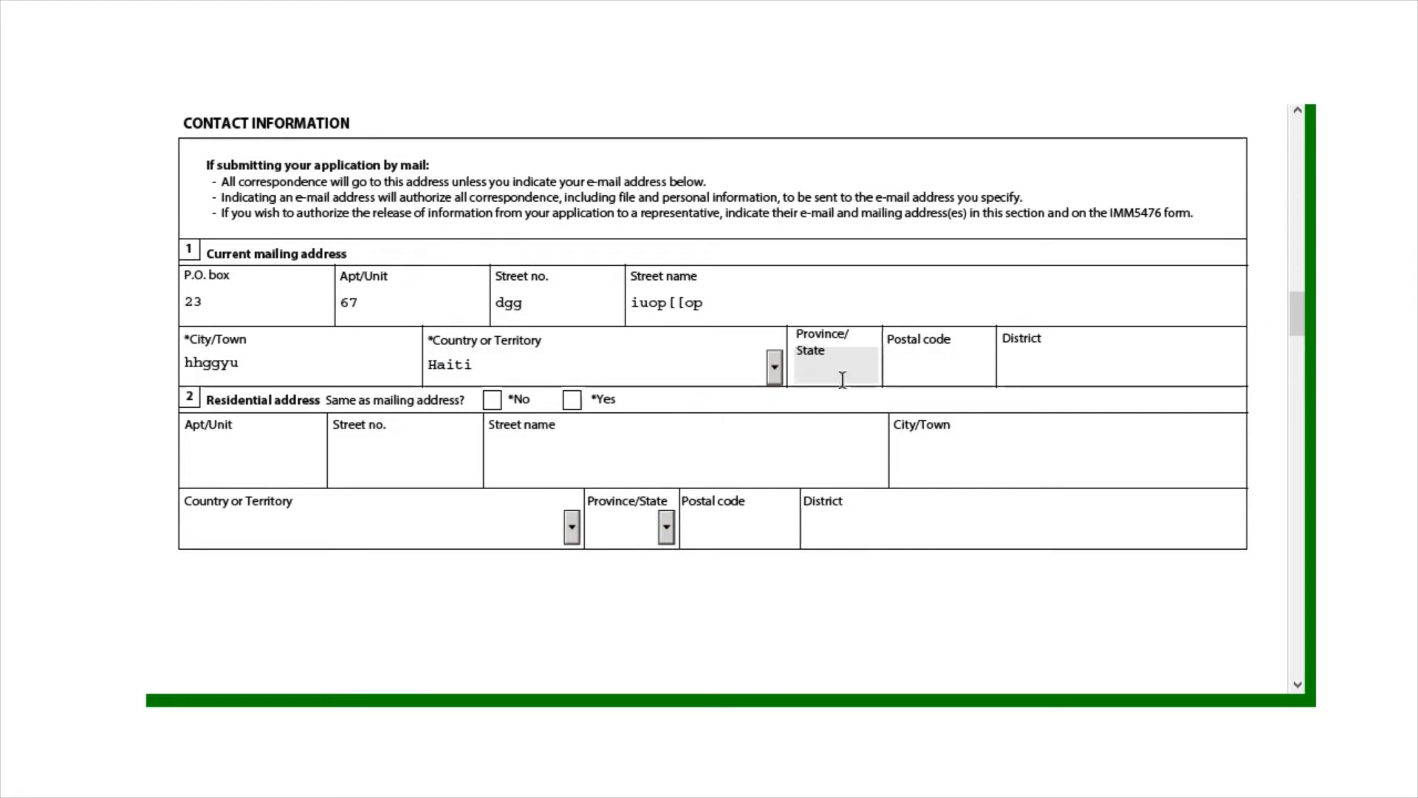
left_click(980, 359)
type("uy")
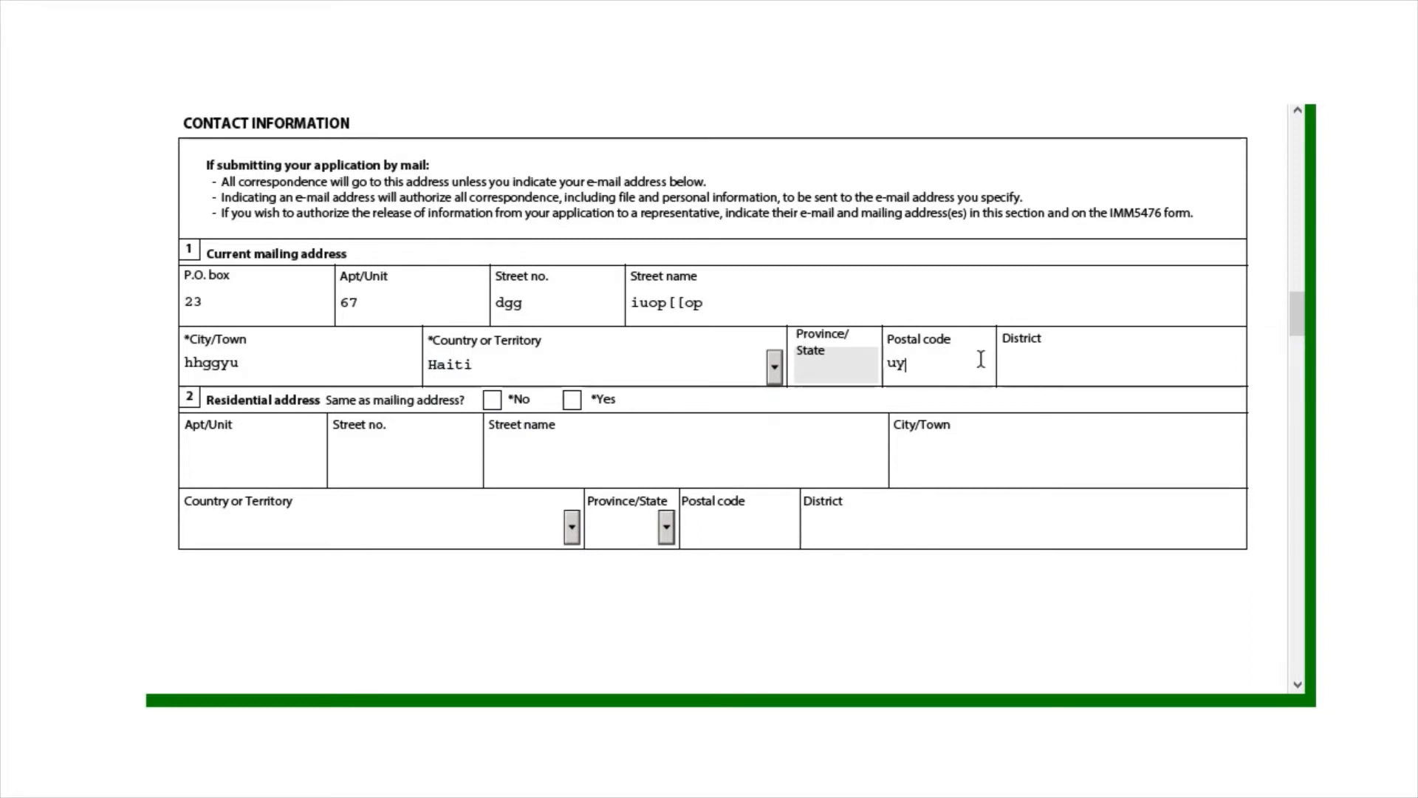
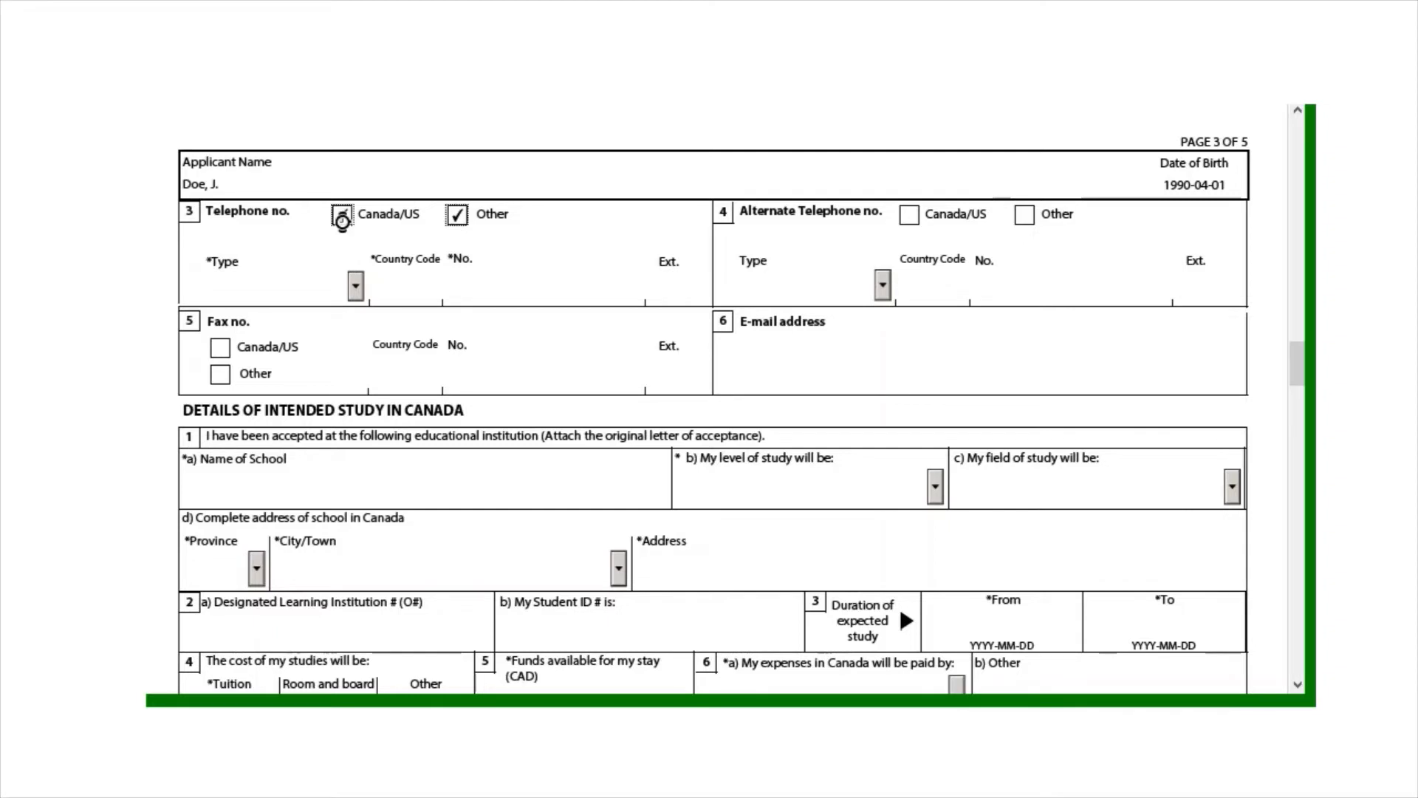
Mark the telephone as Other (outside Canada/US) and set its type to Cellular
left_click(341, 217)
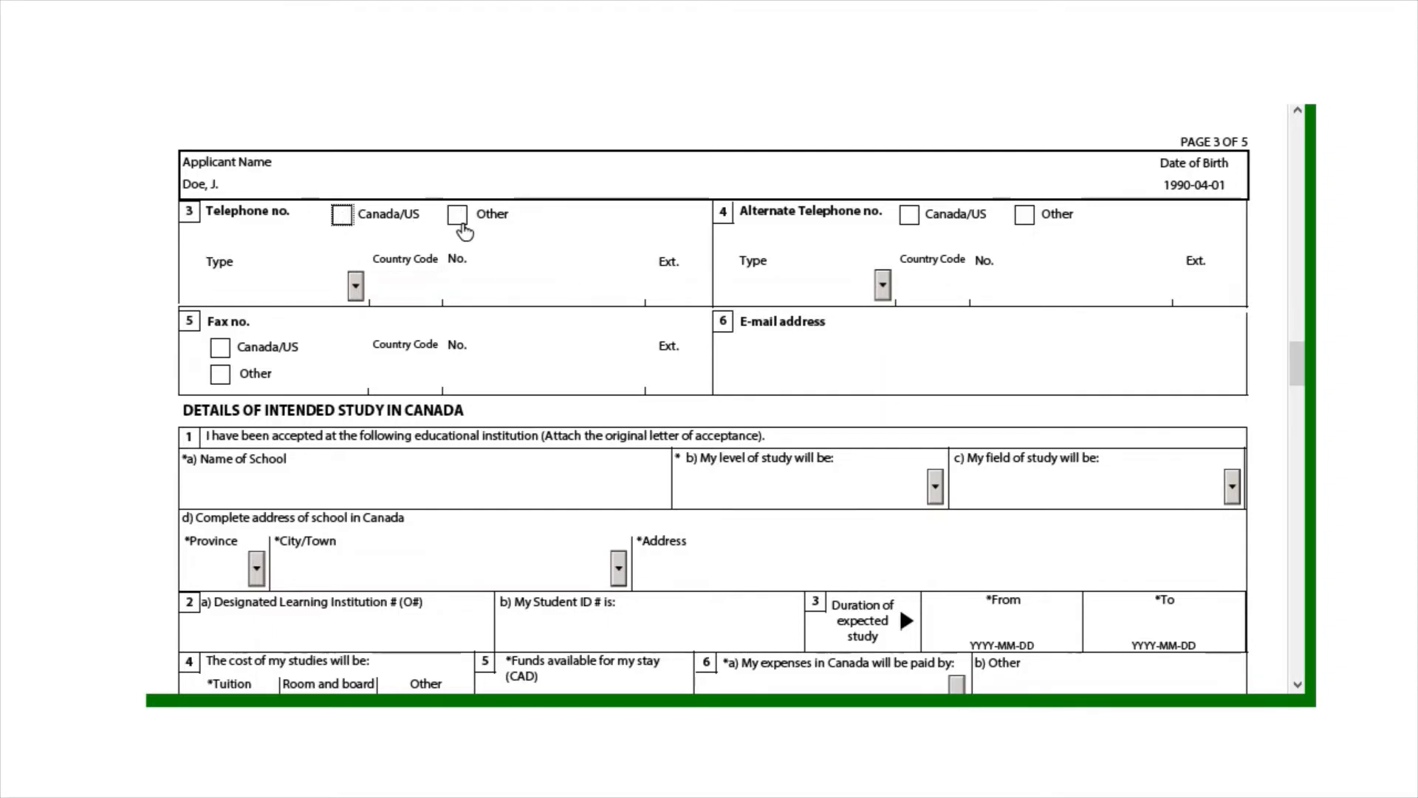
left_click(458, 214)
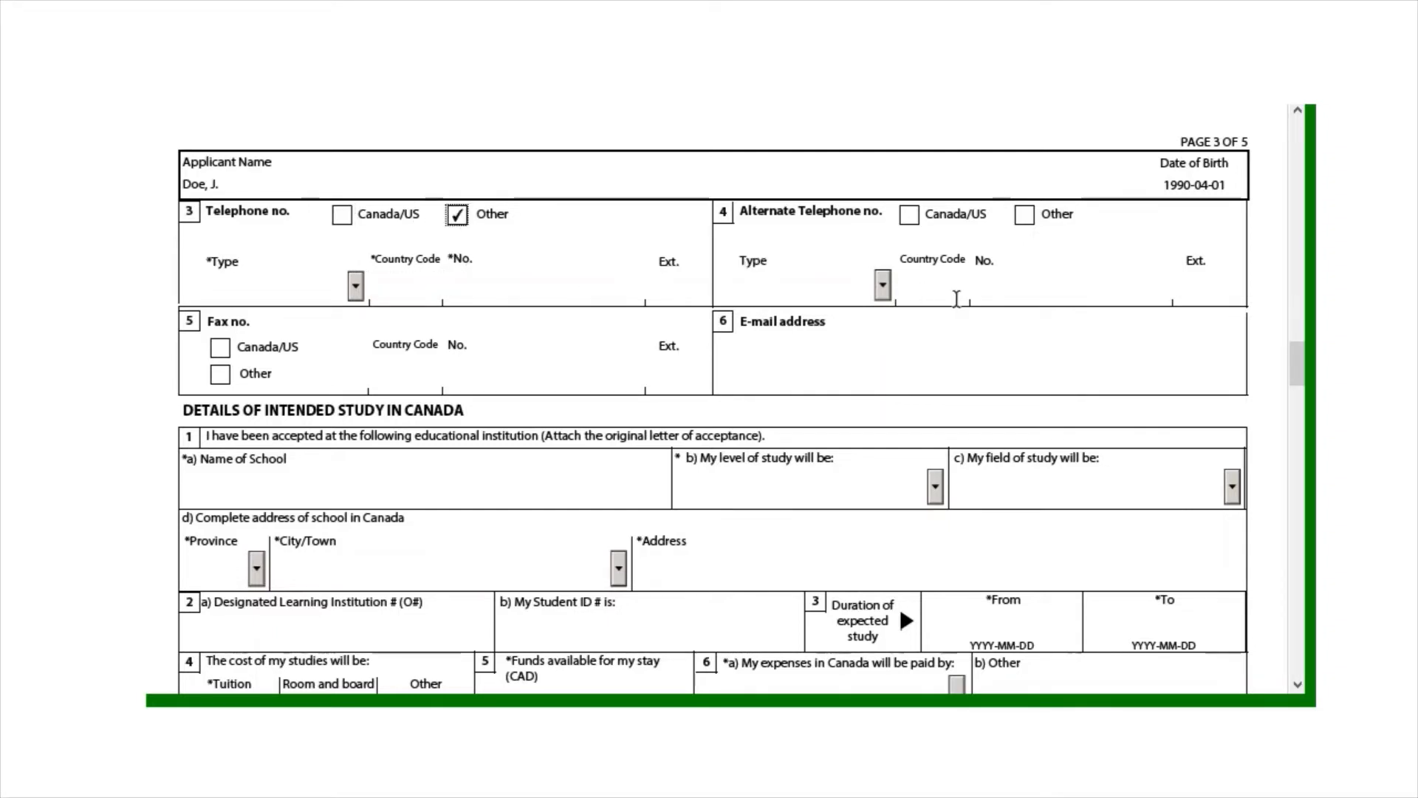
left_click(354, 293)
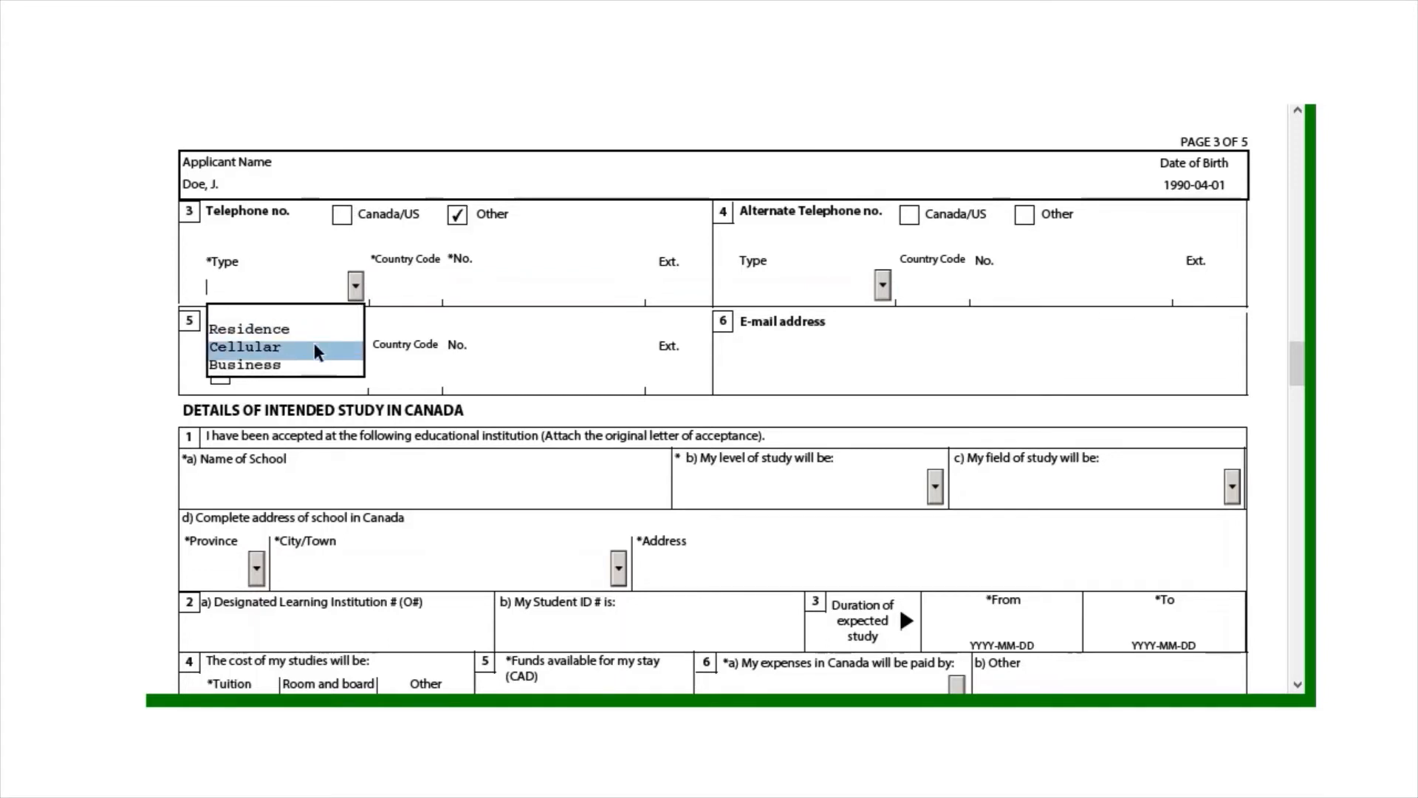
left_click(313, 347)
left_click(355, 292)
left_click(354, 293)
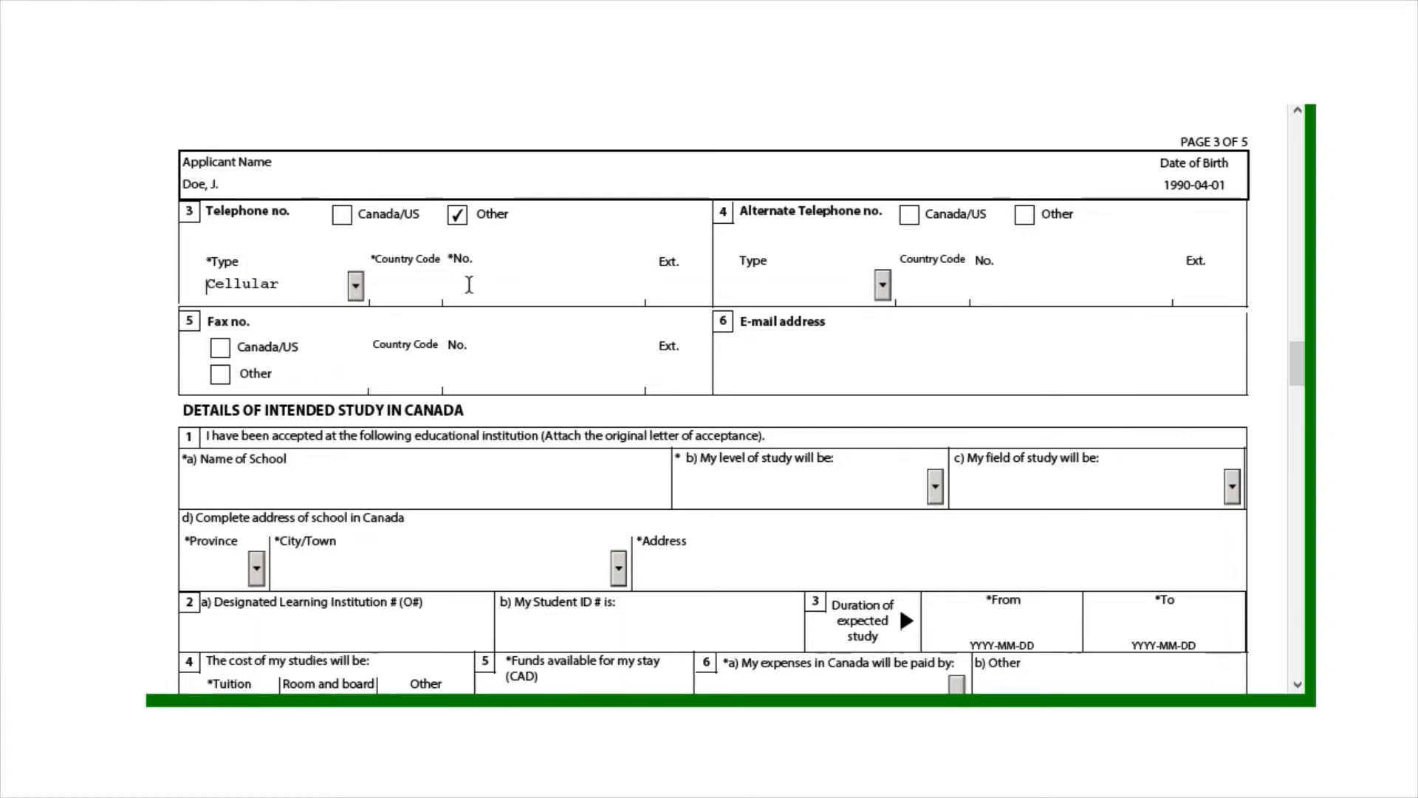
type("234")
left_click(512, 276)
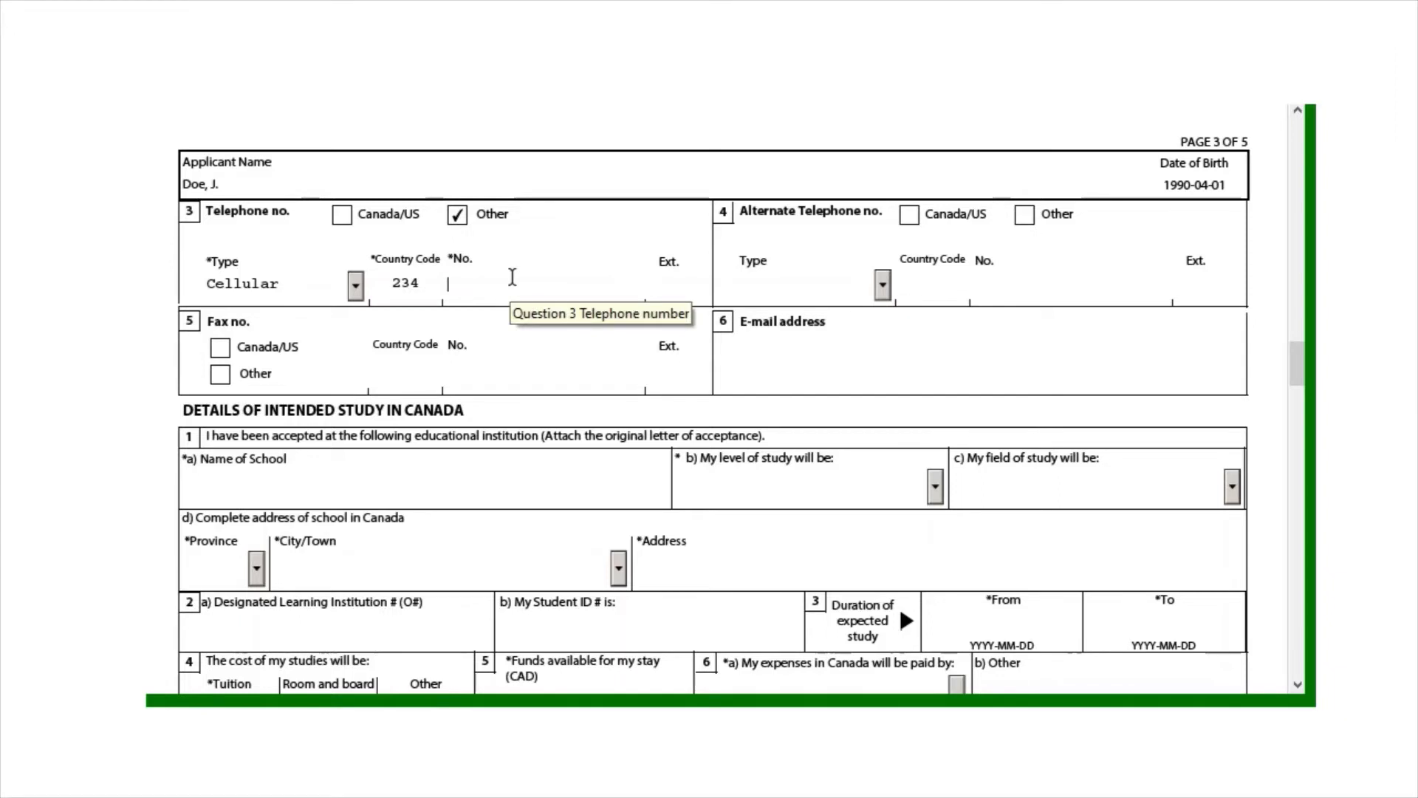
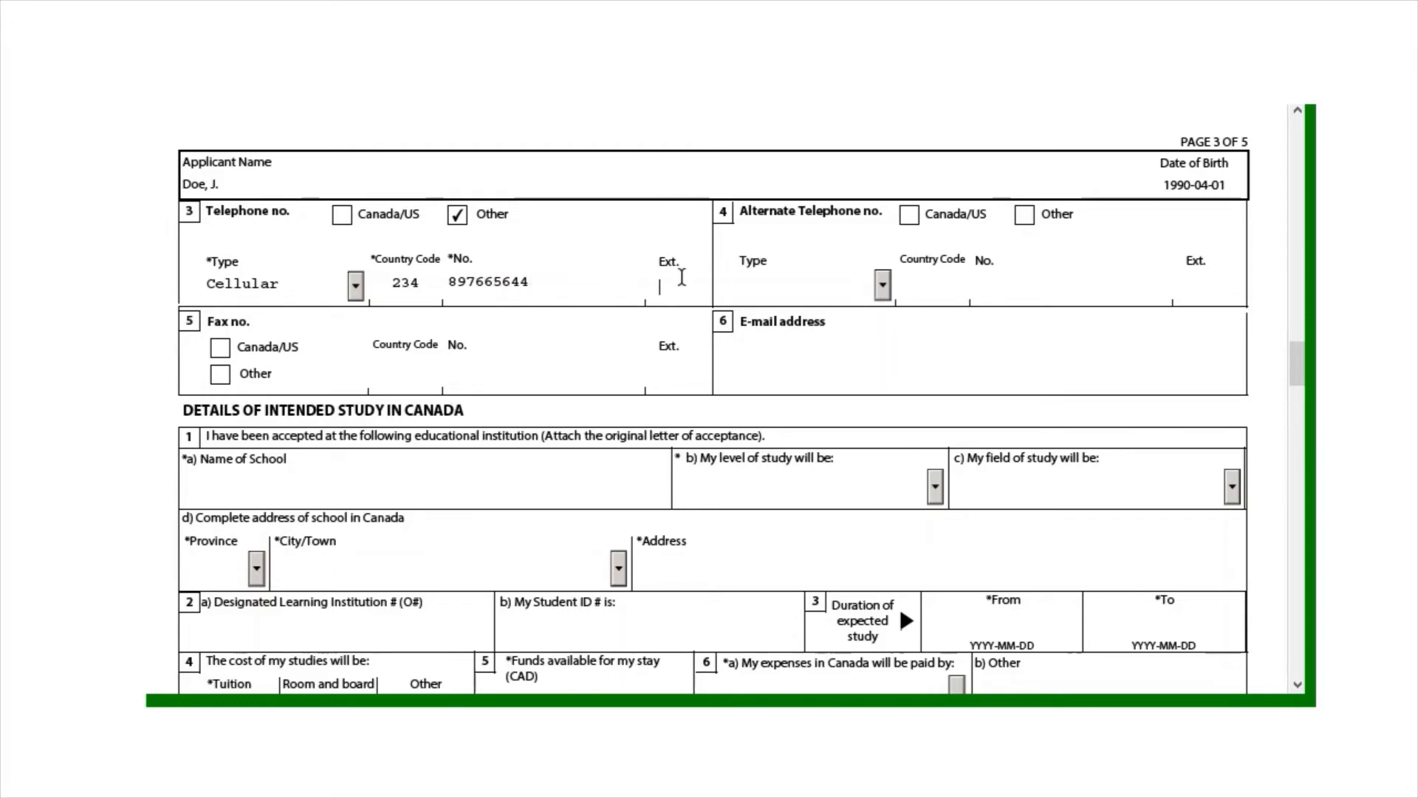
type("67")
Type the applicant's e-mail address, dismissing the invalid-format warning before adding the domain
left_click(853, 348)
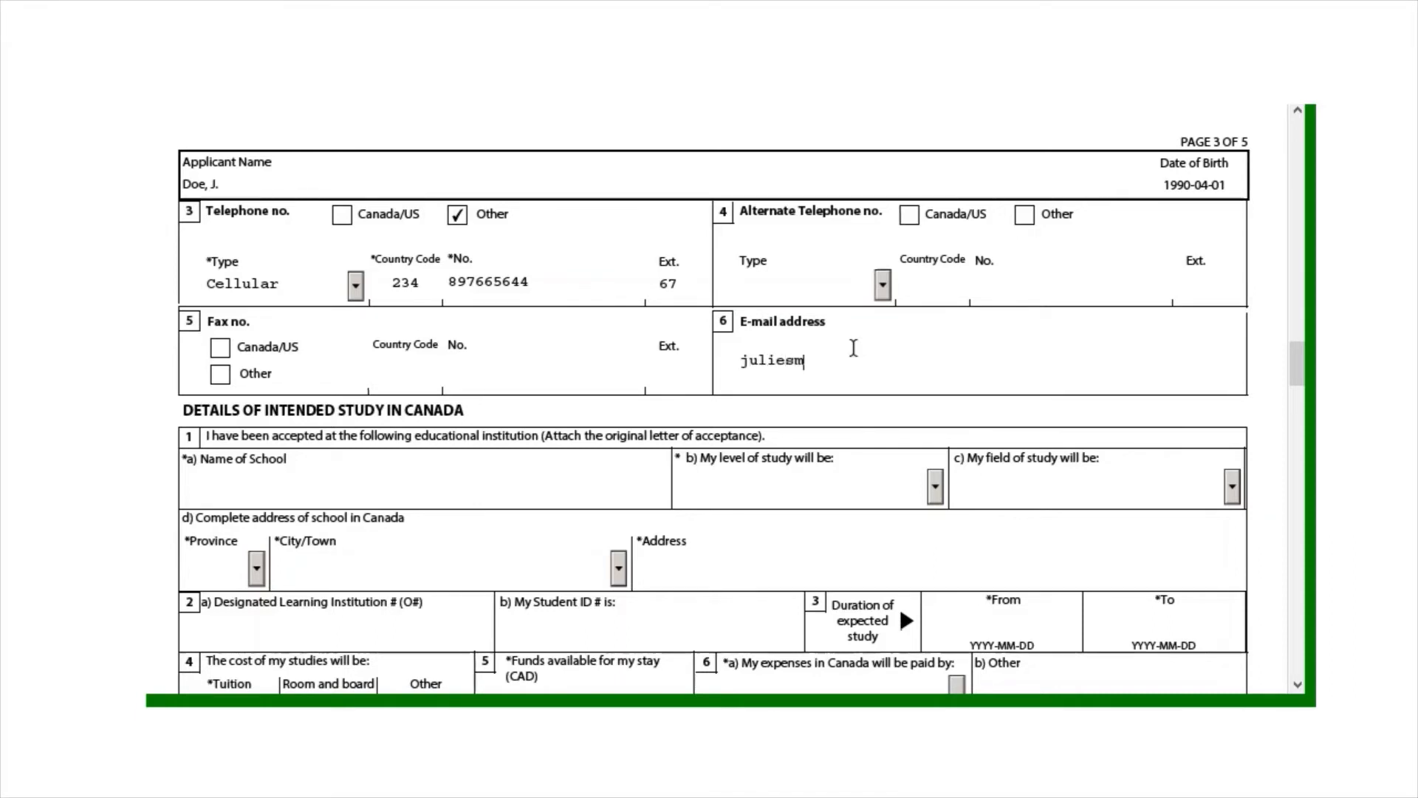
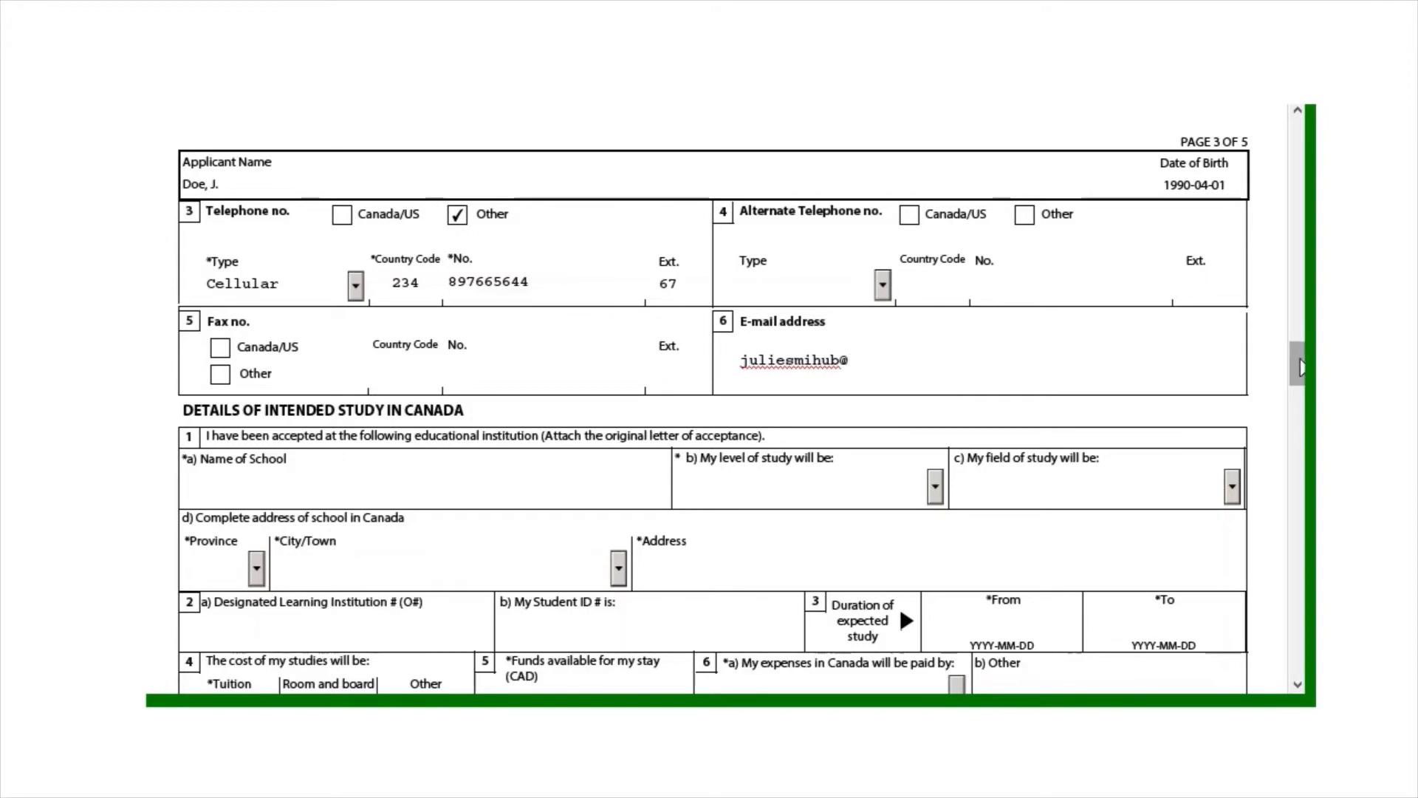
left_click_drag(1297, 367, 1297, 384)
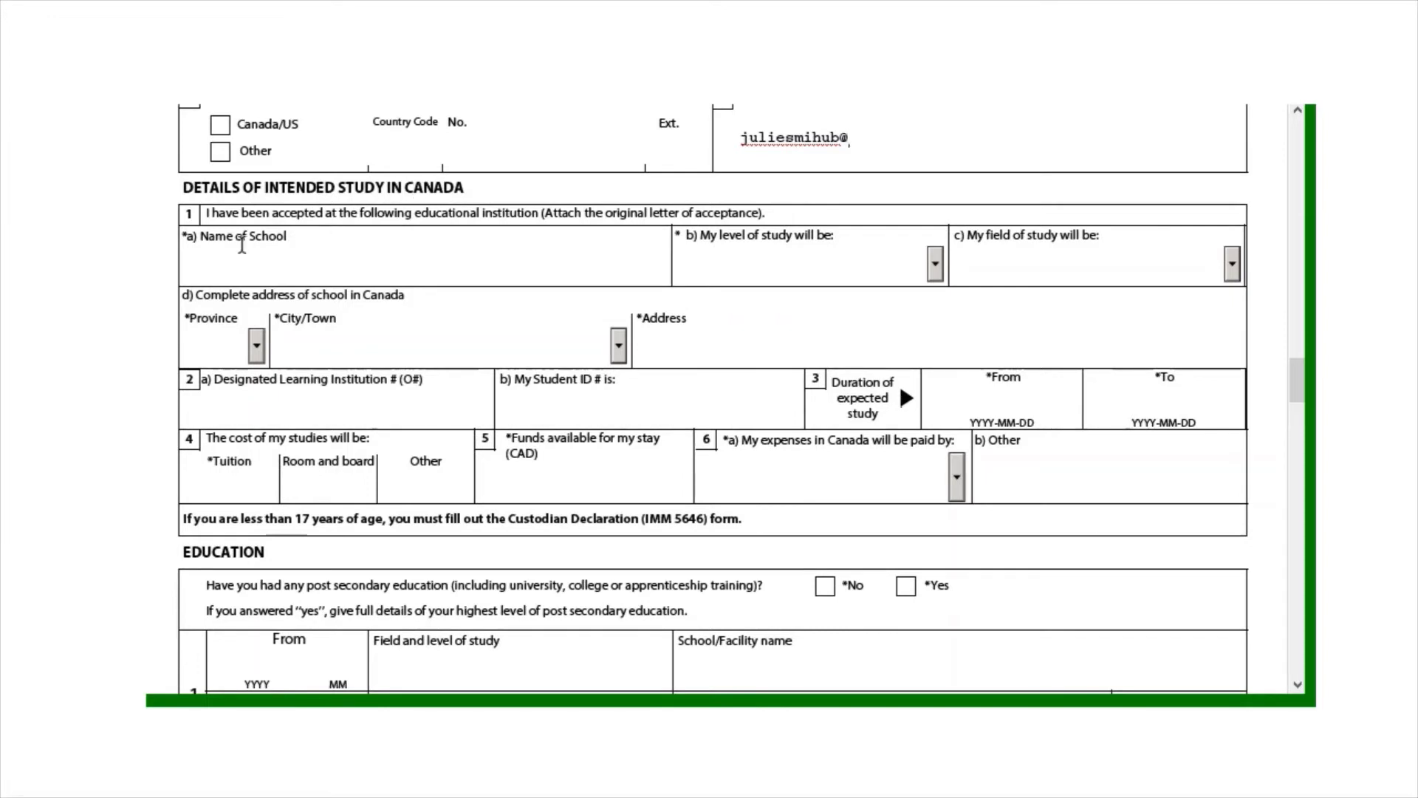
left_click(467, 254)
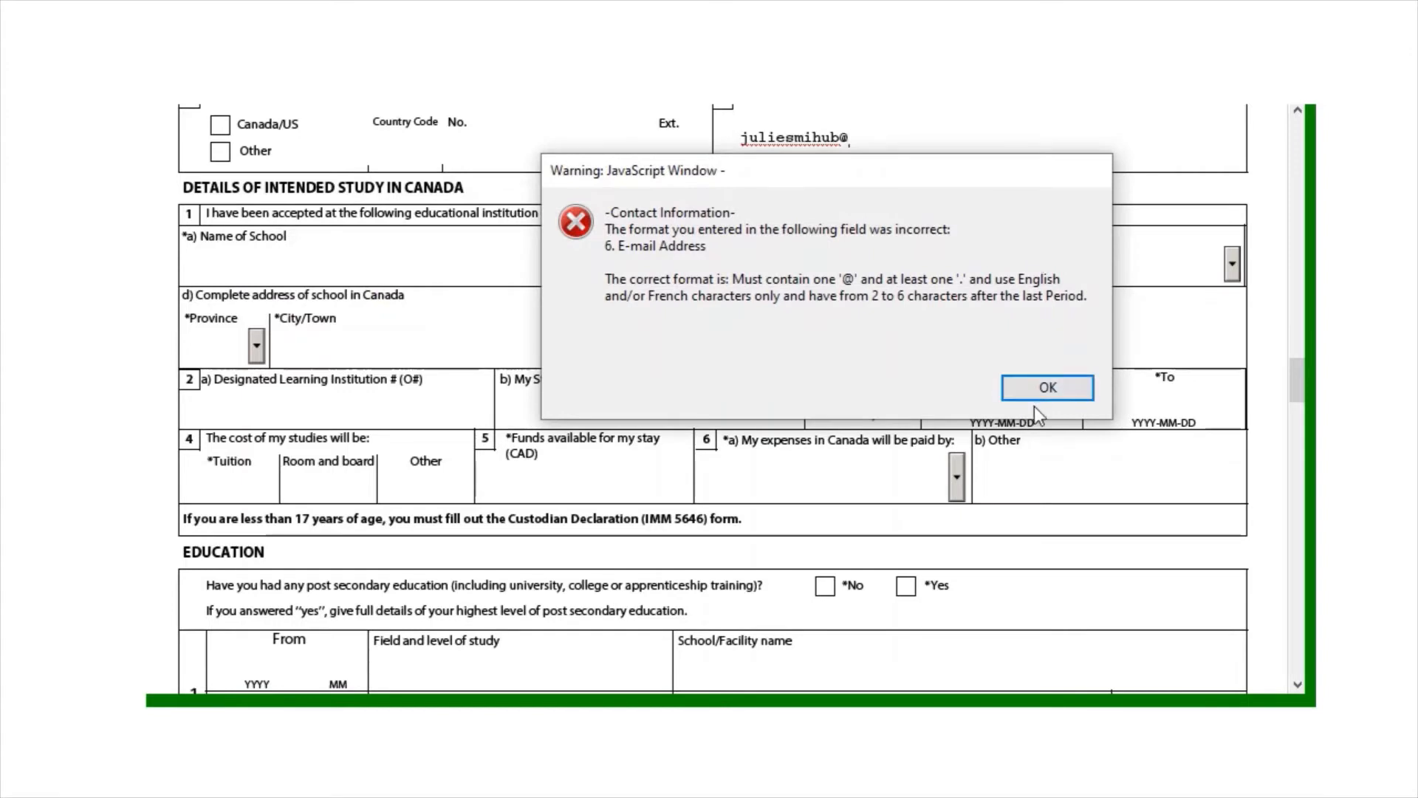
left_click(1039, 384)
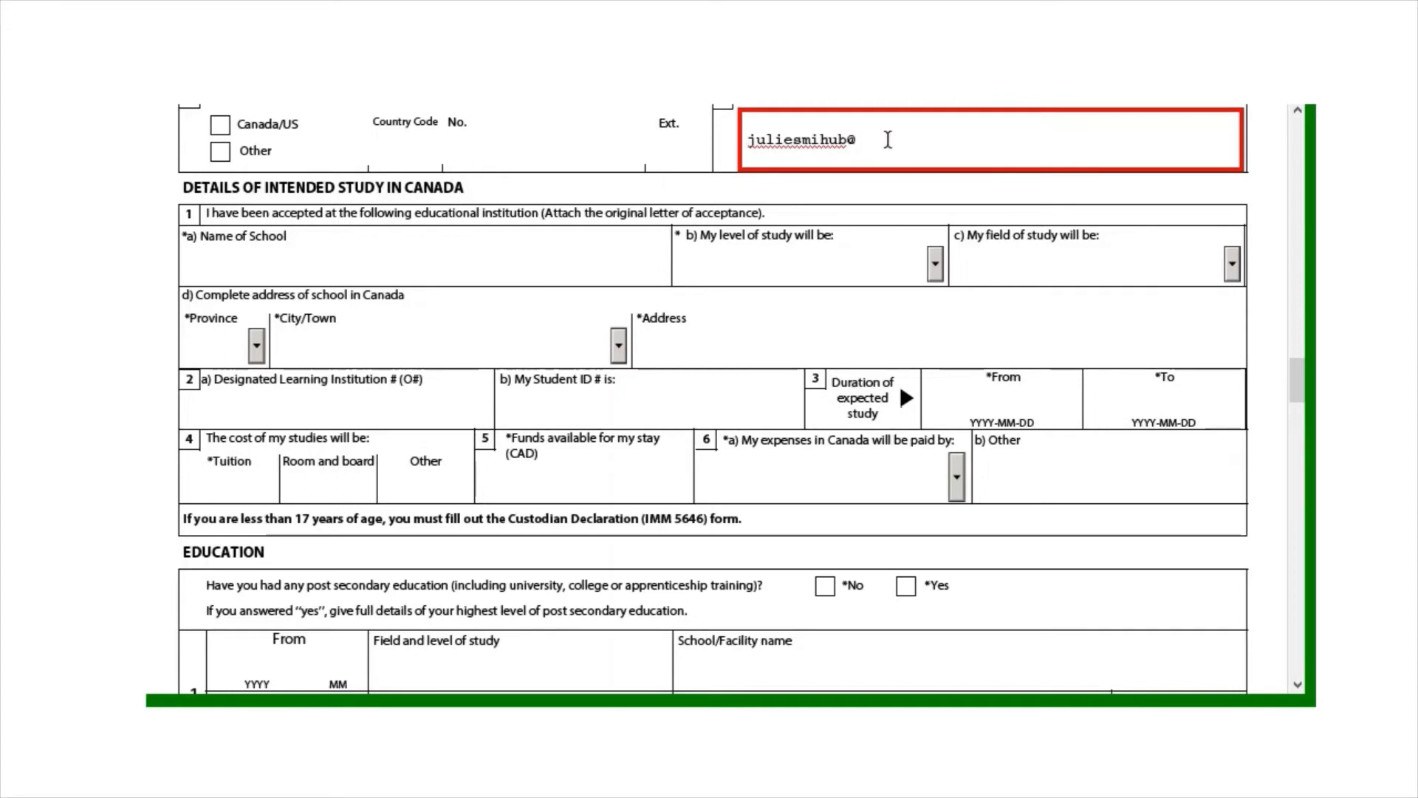
type("yahoo.co")
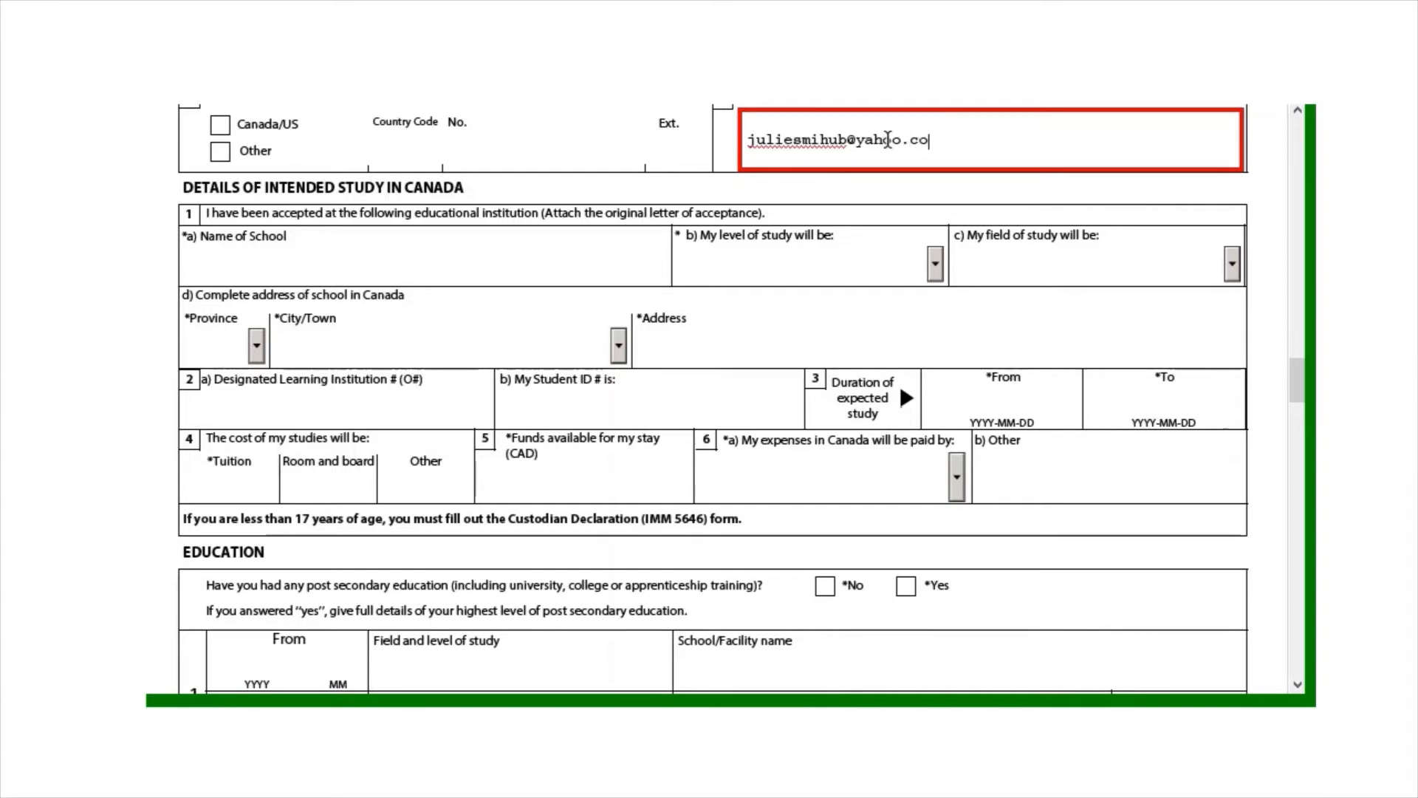
type("m")
left_click(1268, 177)
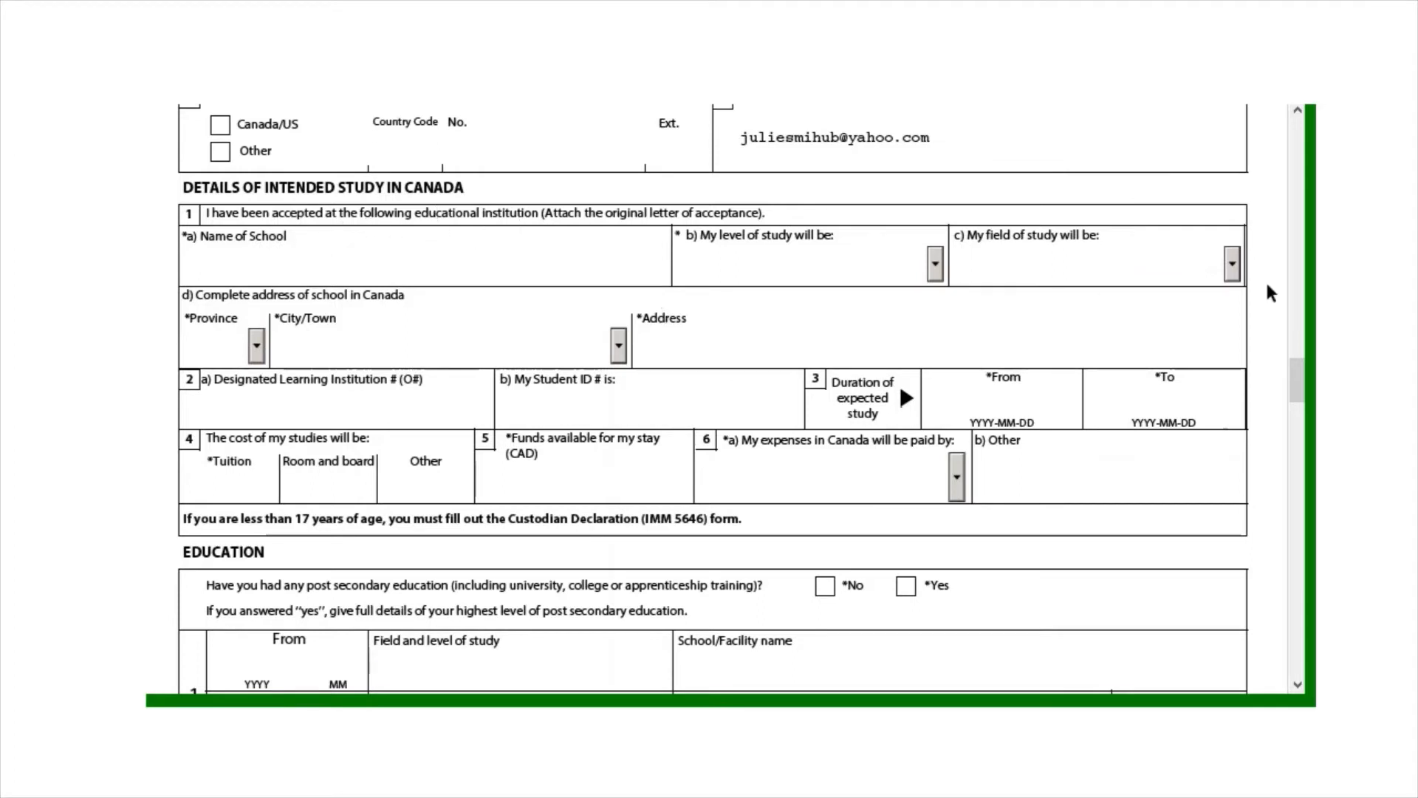
Set study level to University - Other Studies and field of study to Architecture and Rel Services
scroll(1297, 378, "down", 1)
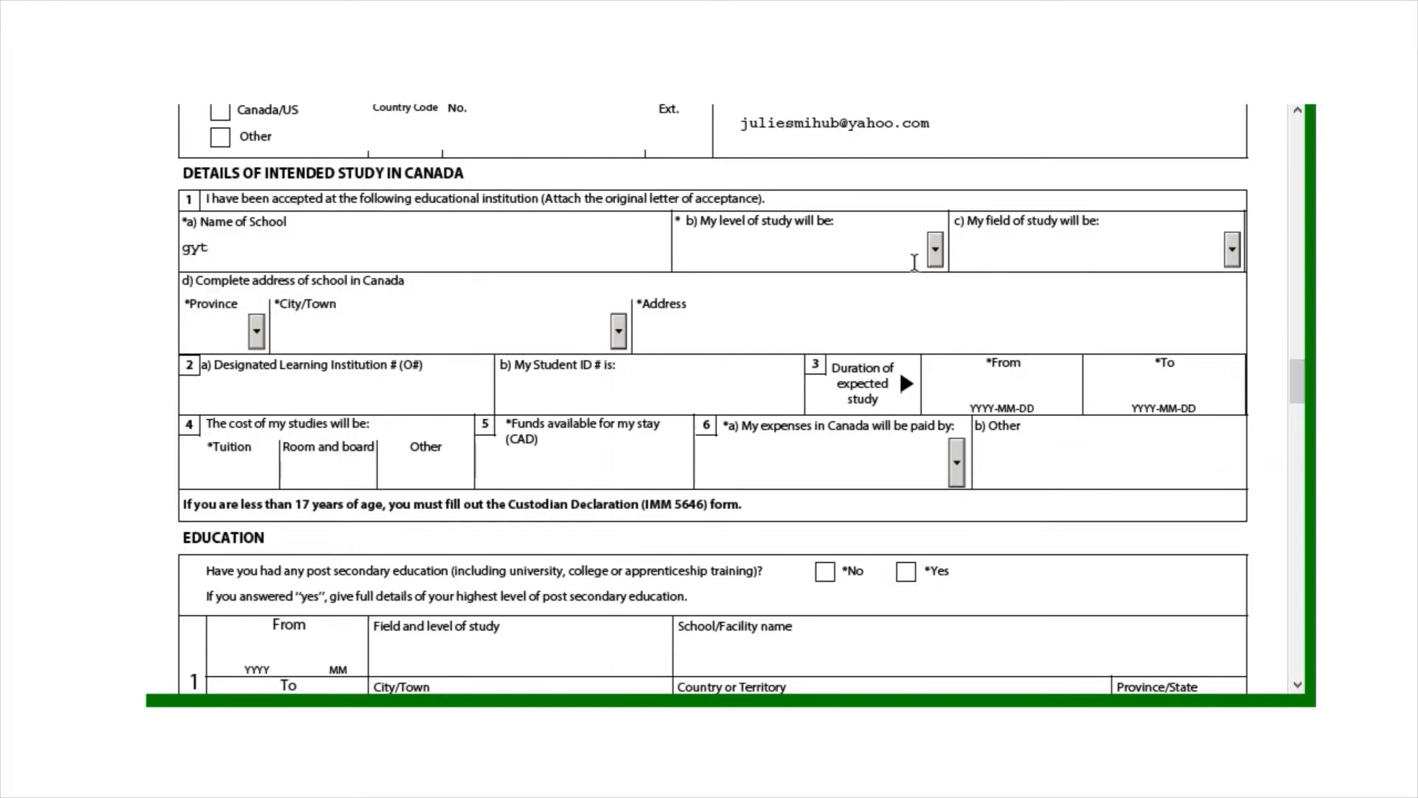
left_click(936, 248)
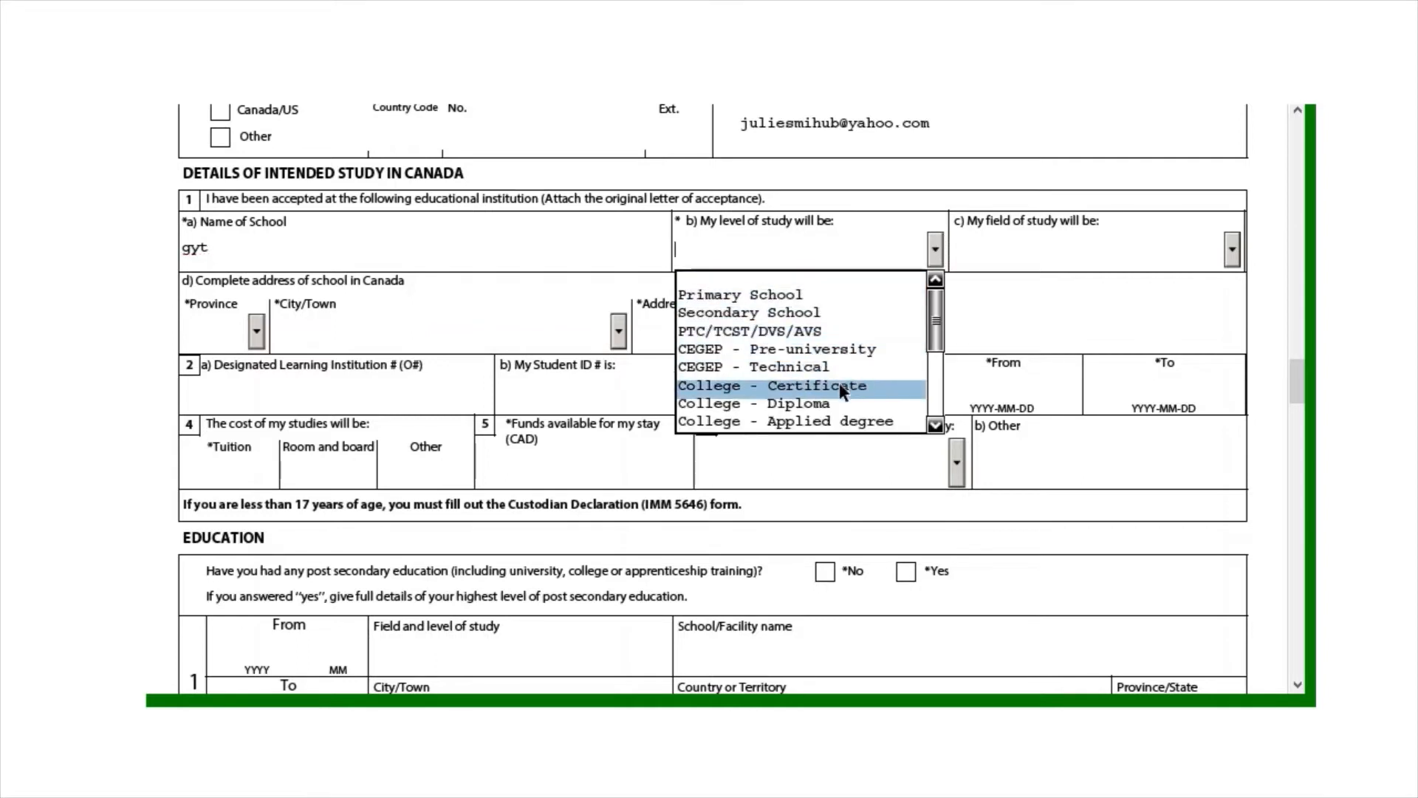
left_click_drag(934, 336, 939, 366)
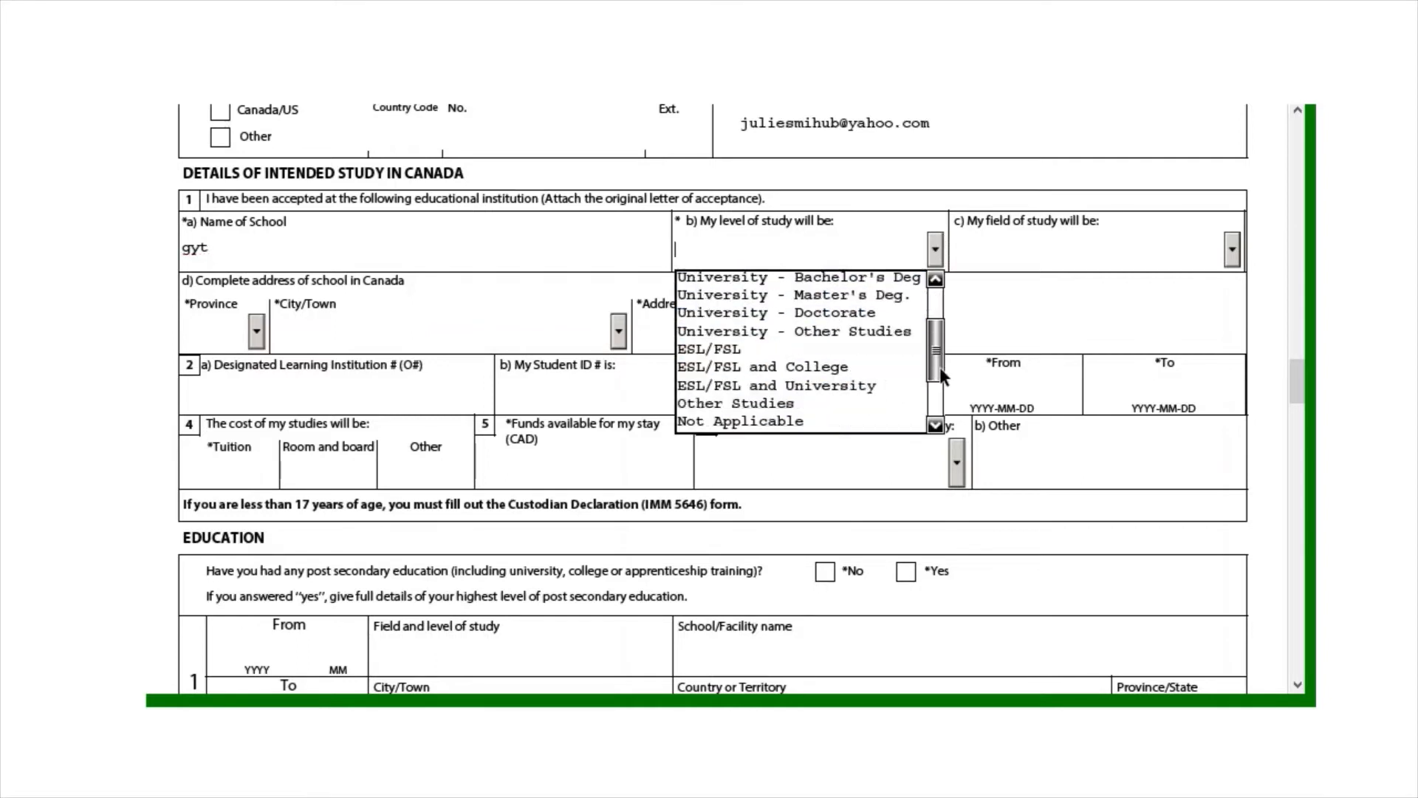
left_click(815, 332)
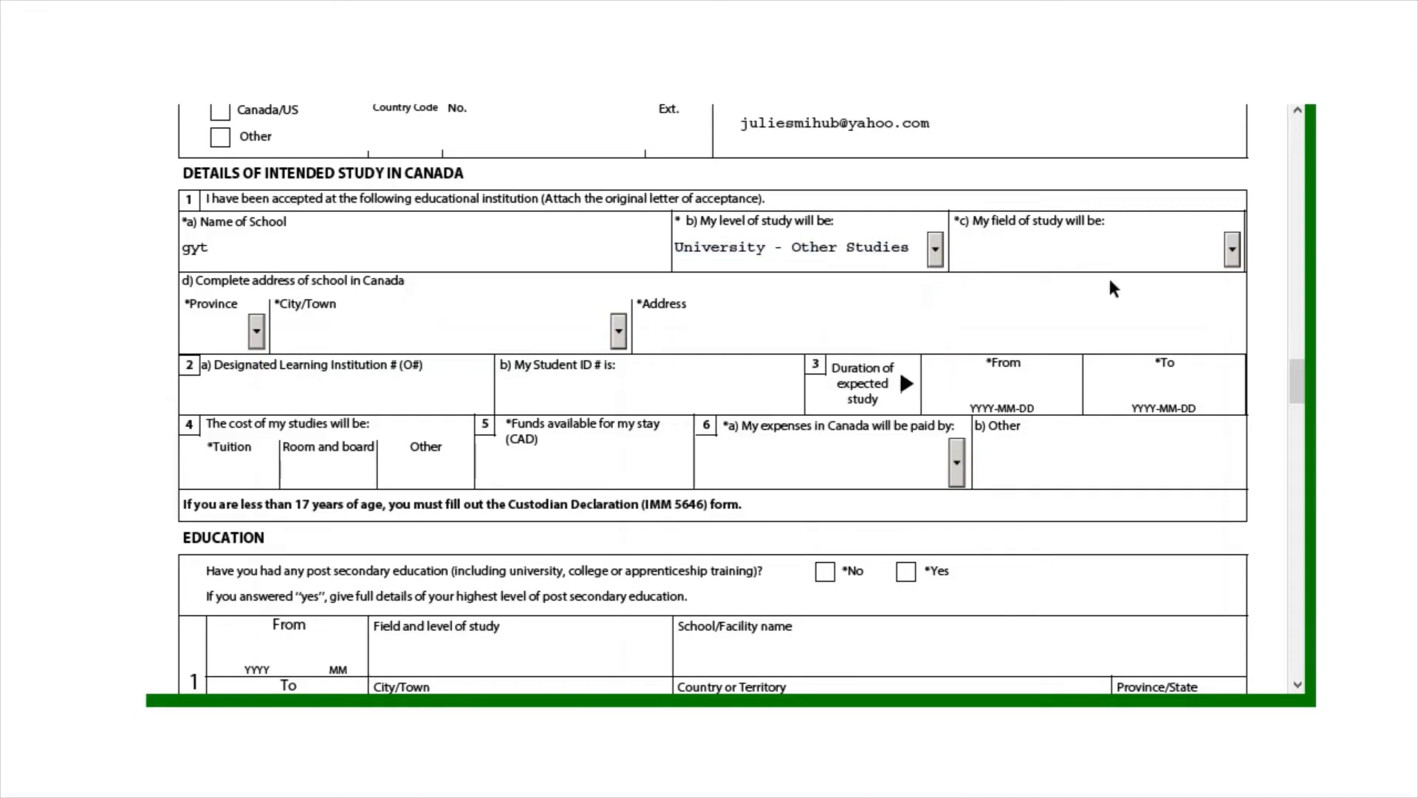
left_click(1230, 258)
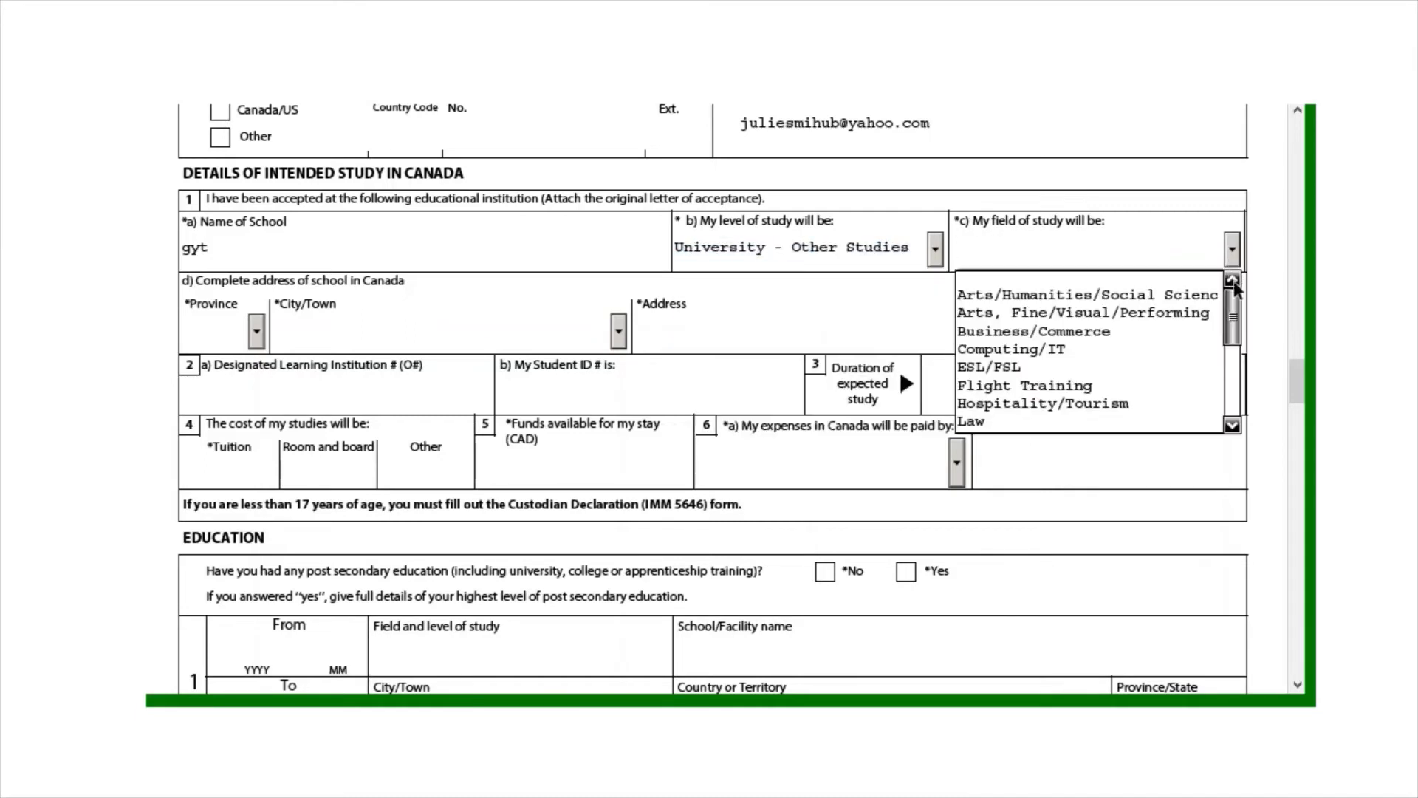
left_click_drag(1231, 321, 1232, 362)
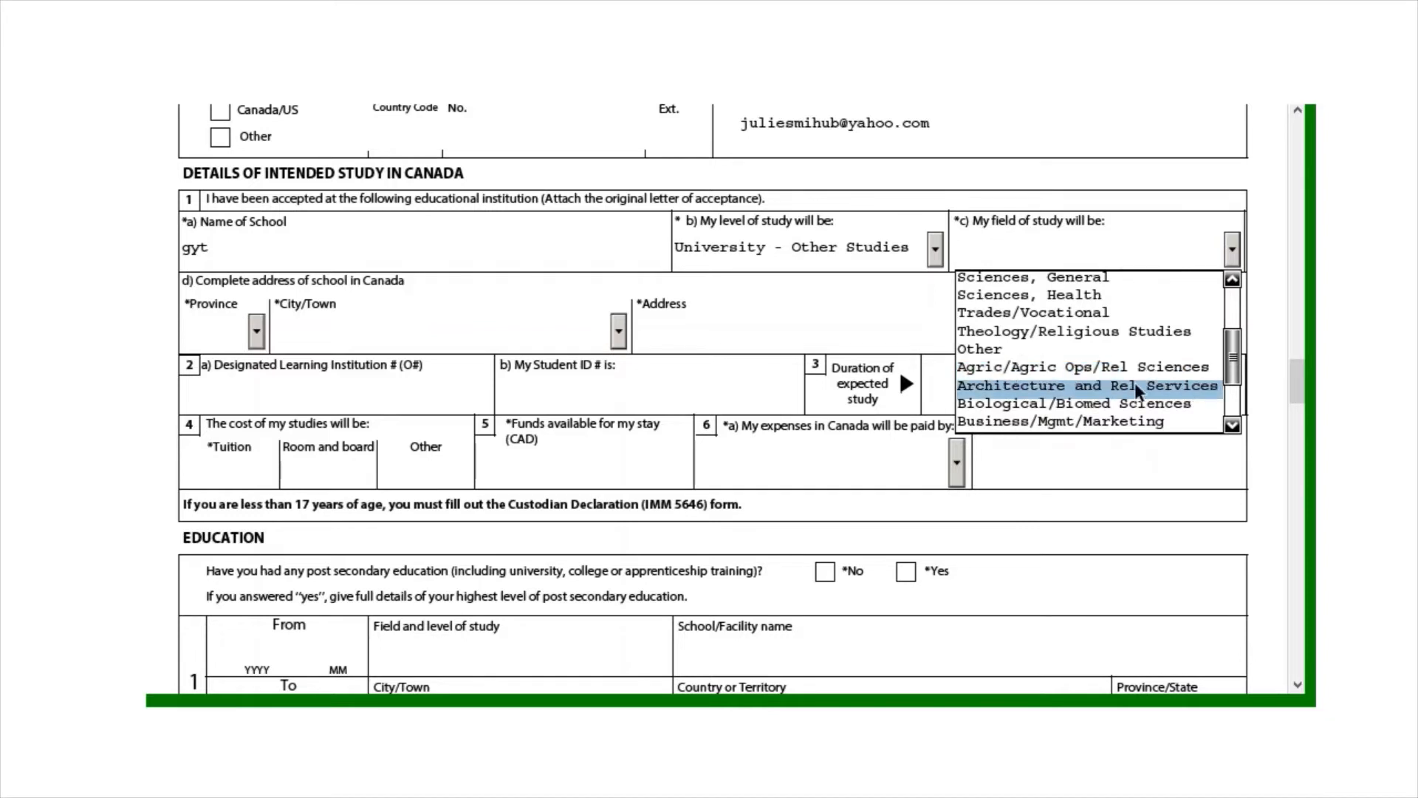
left_click(1083, 392)
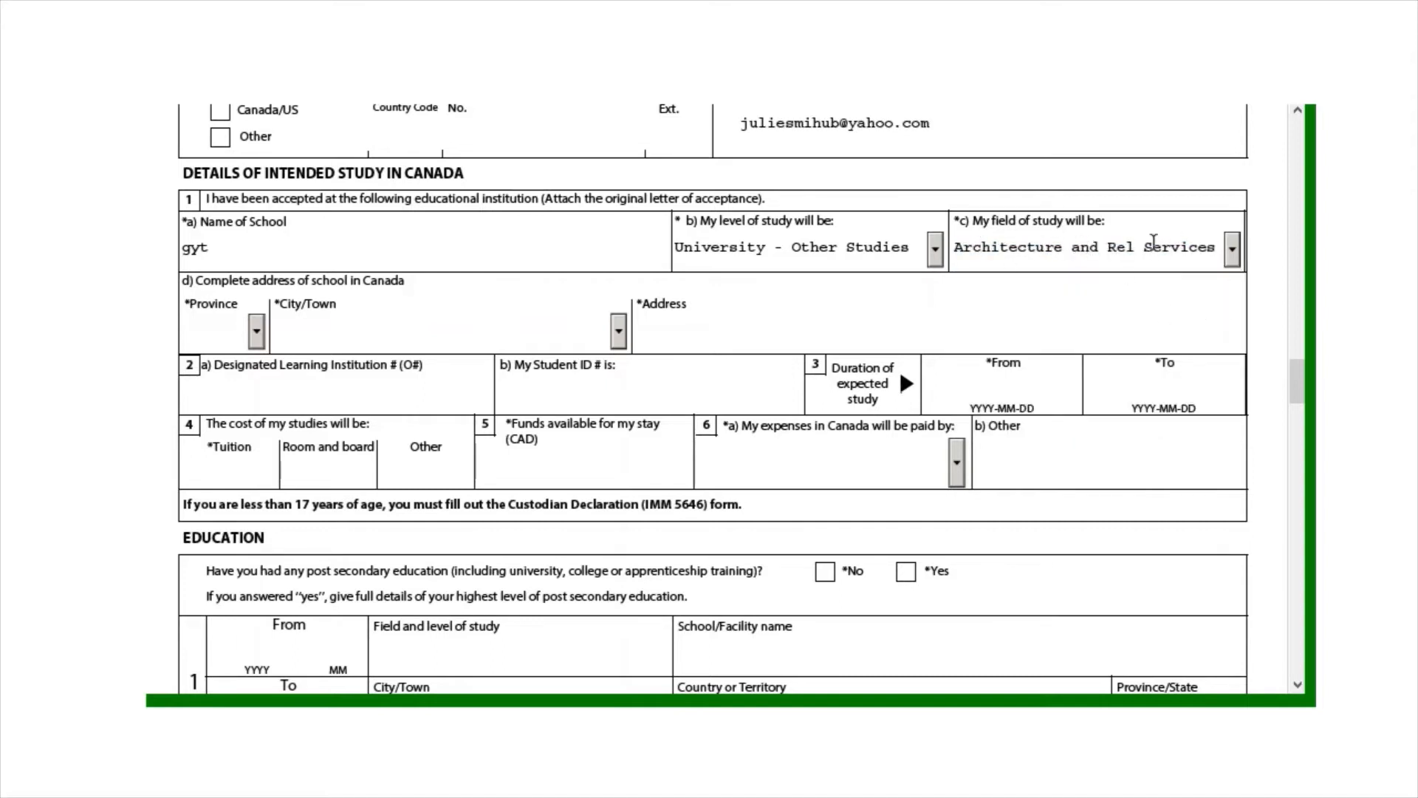
left_click(258, 334)
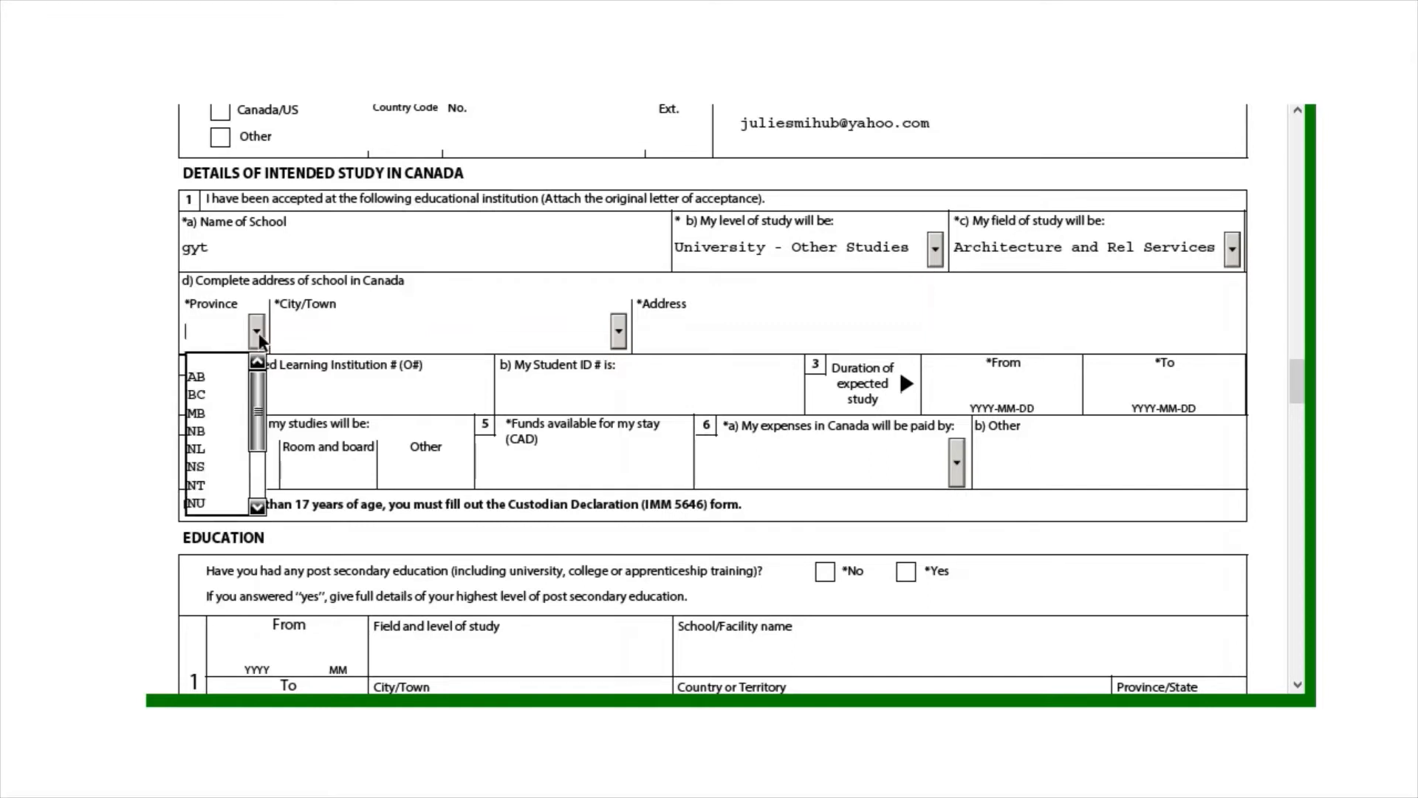
left_click(227, 452)
left_click(349, 345)
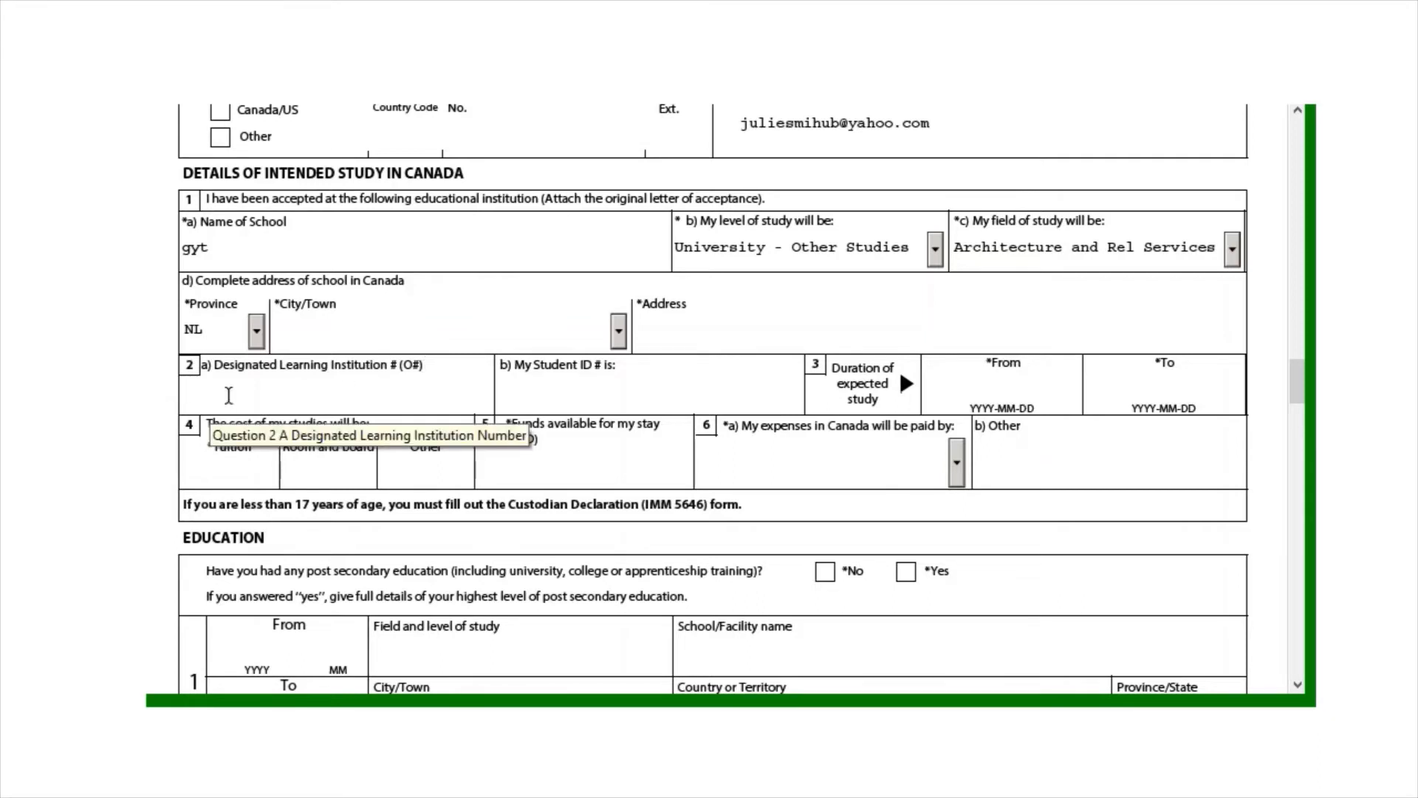
key("Caps_Lock")
key("Caps_Lock")
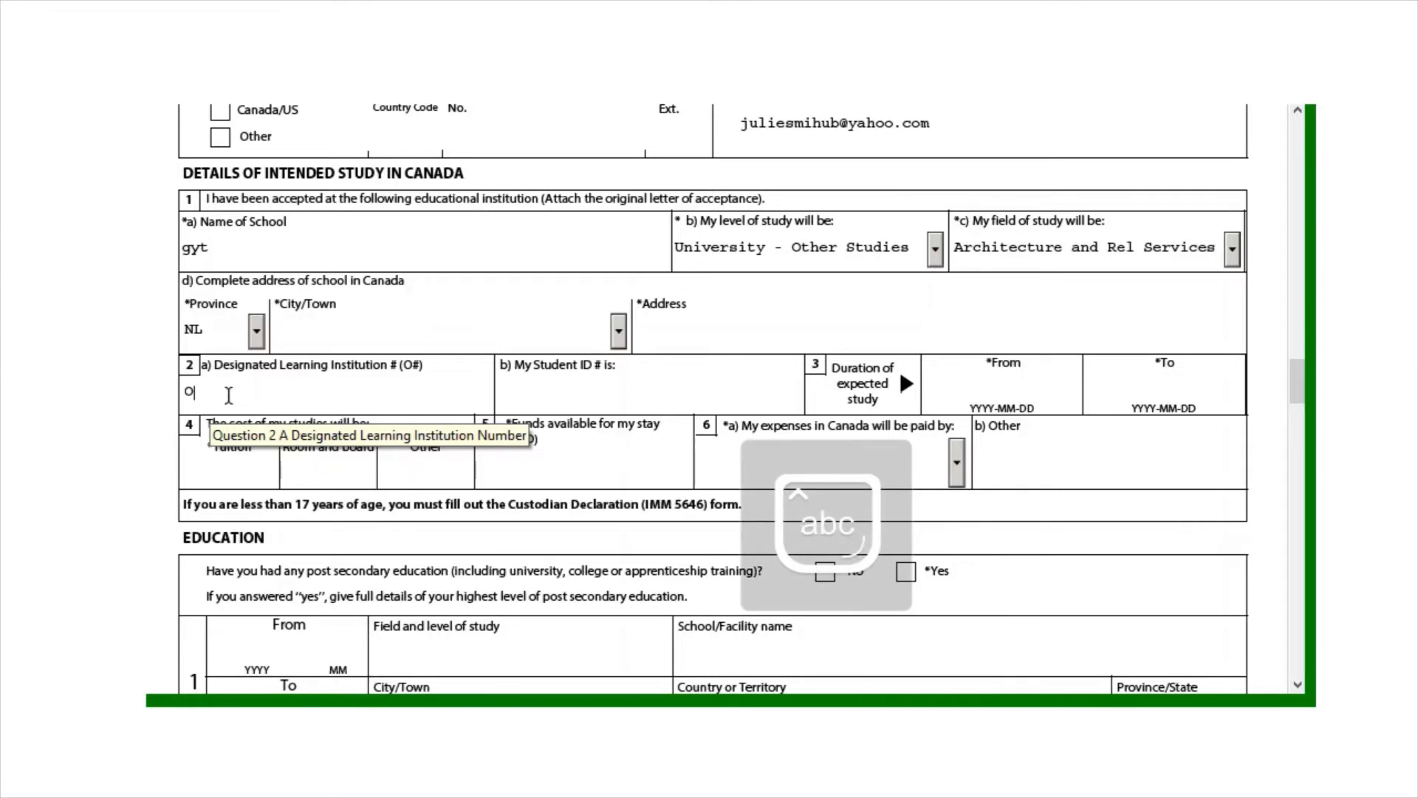
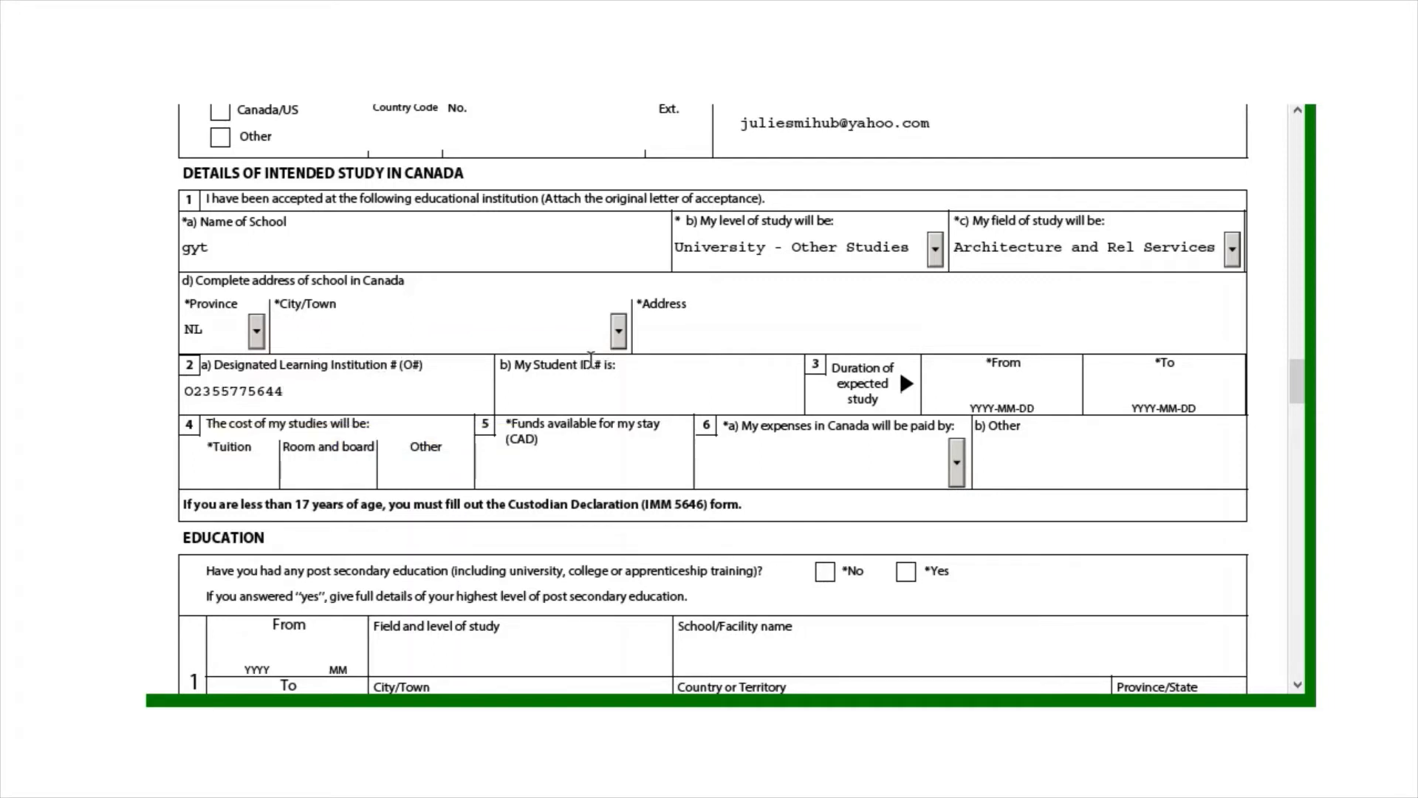
left_click(671, 380)
left_click_drag(1296, 381, 1301, 387)
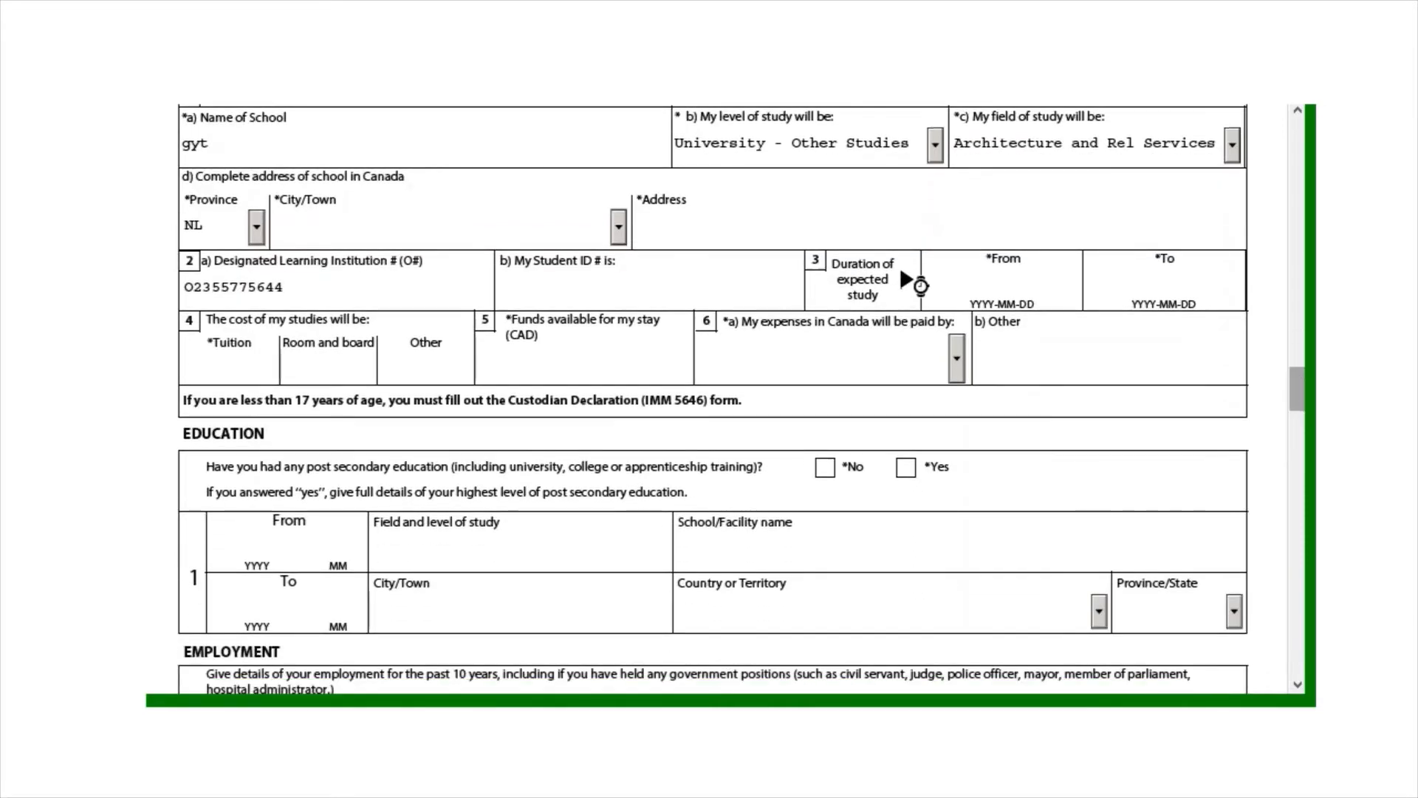
left_click(1006, 277)
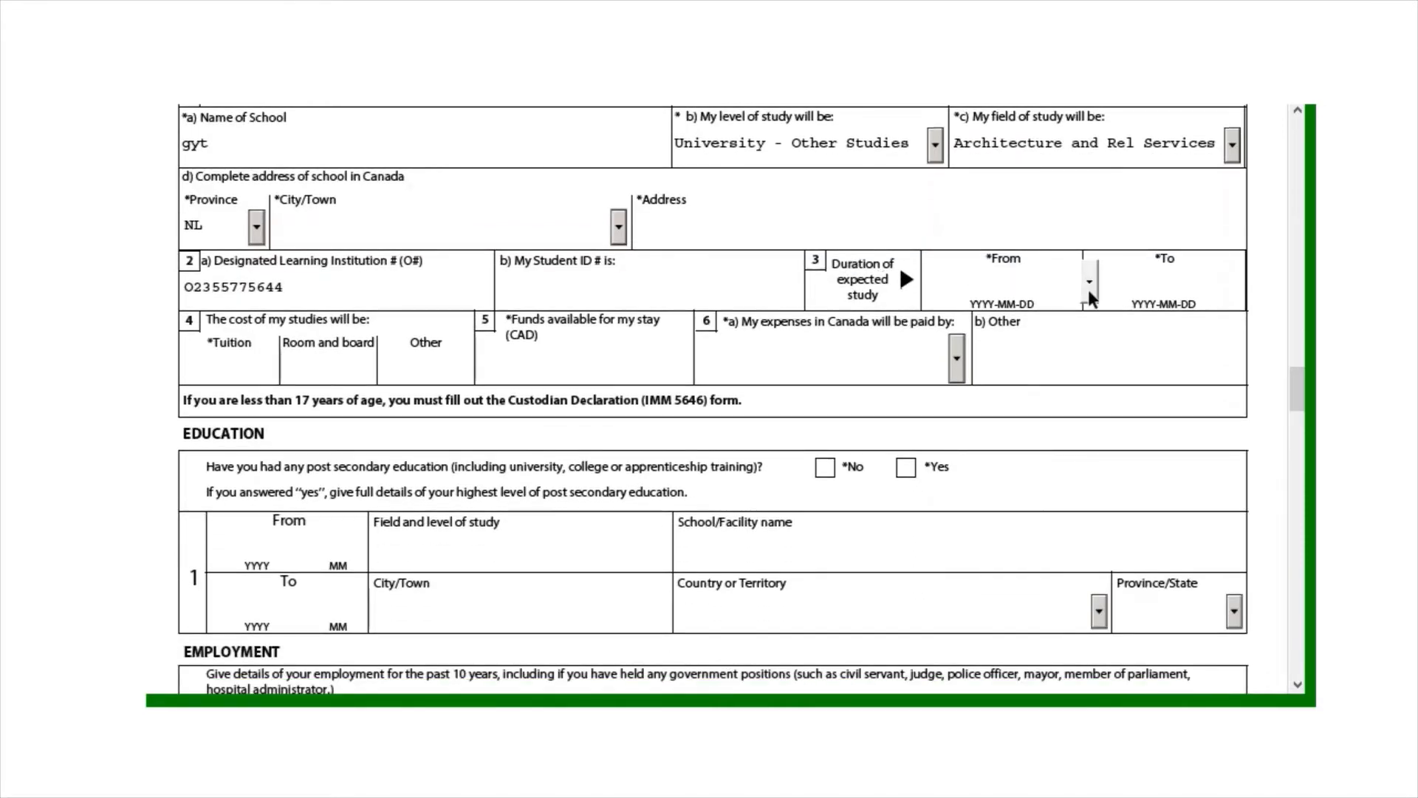
left_click(1185, 279)
left_click(1252, 282)
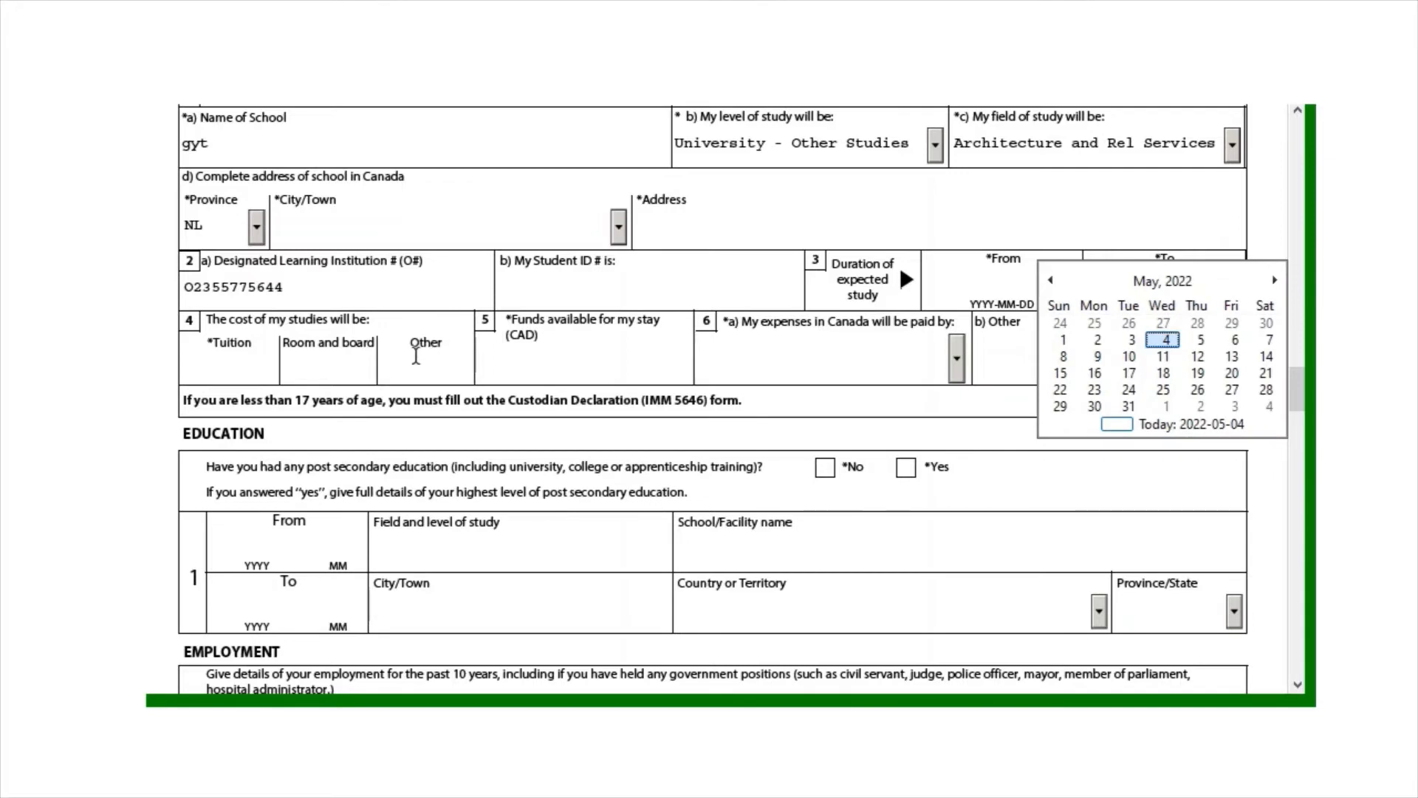
left_click(416, 358)
left_click(243, 363)
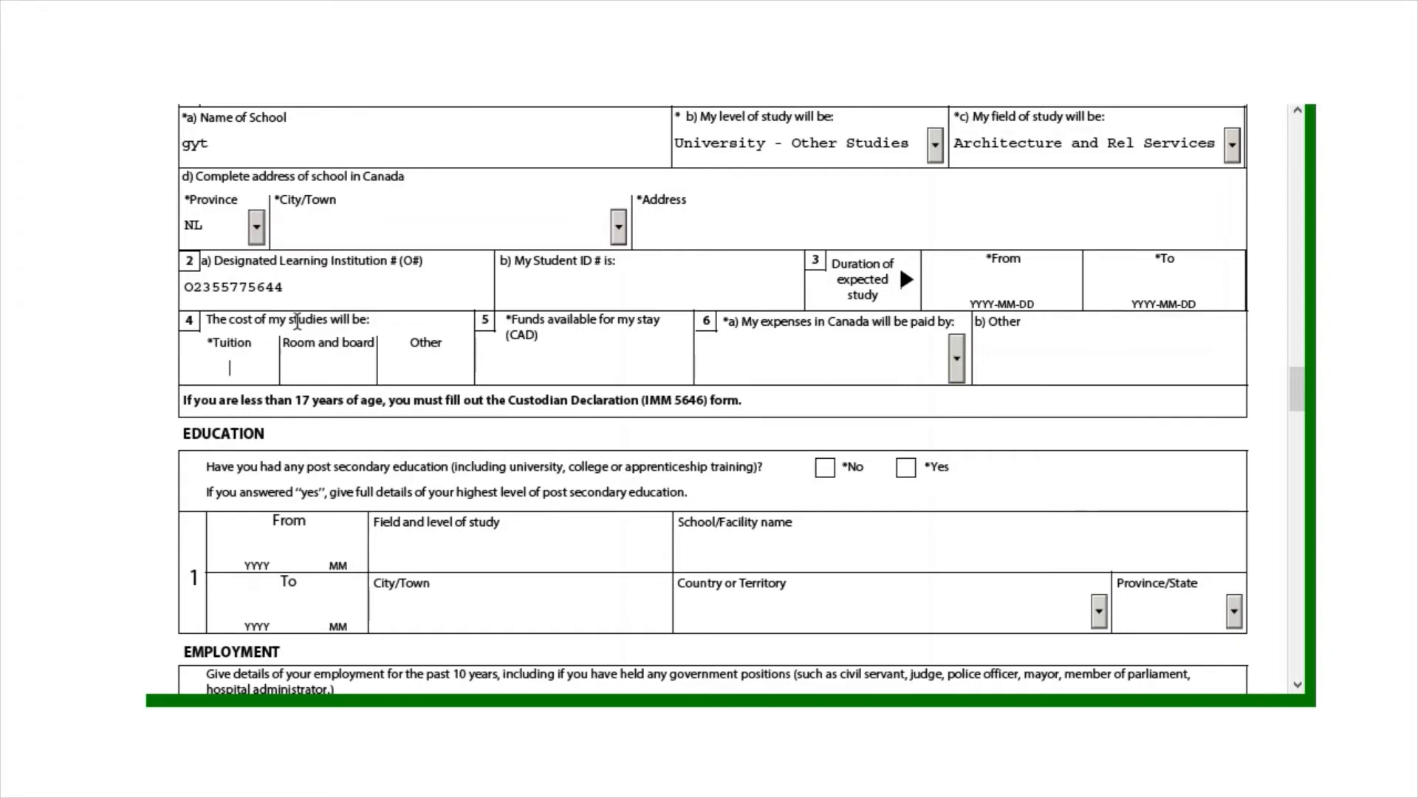
Enter tuition of 4000, correcting the extra zero
left_click(313, 359)
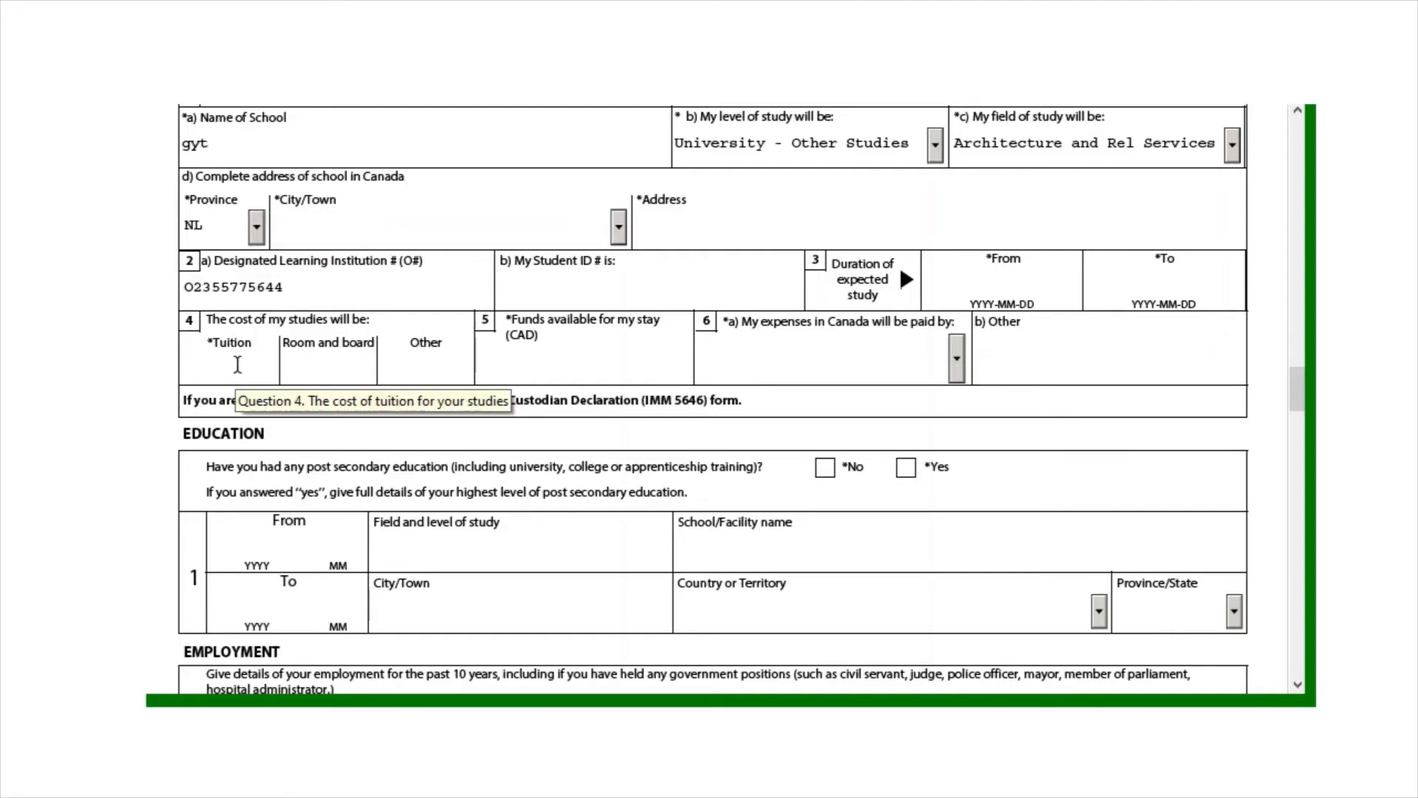
left_click(237, 365)
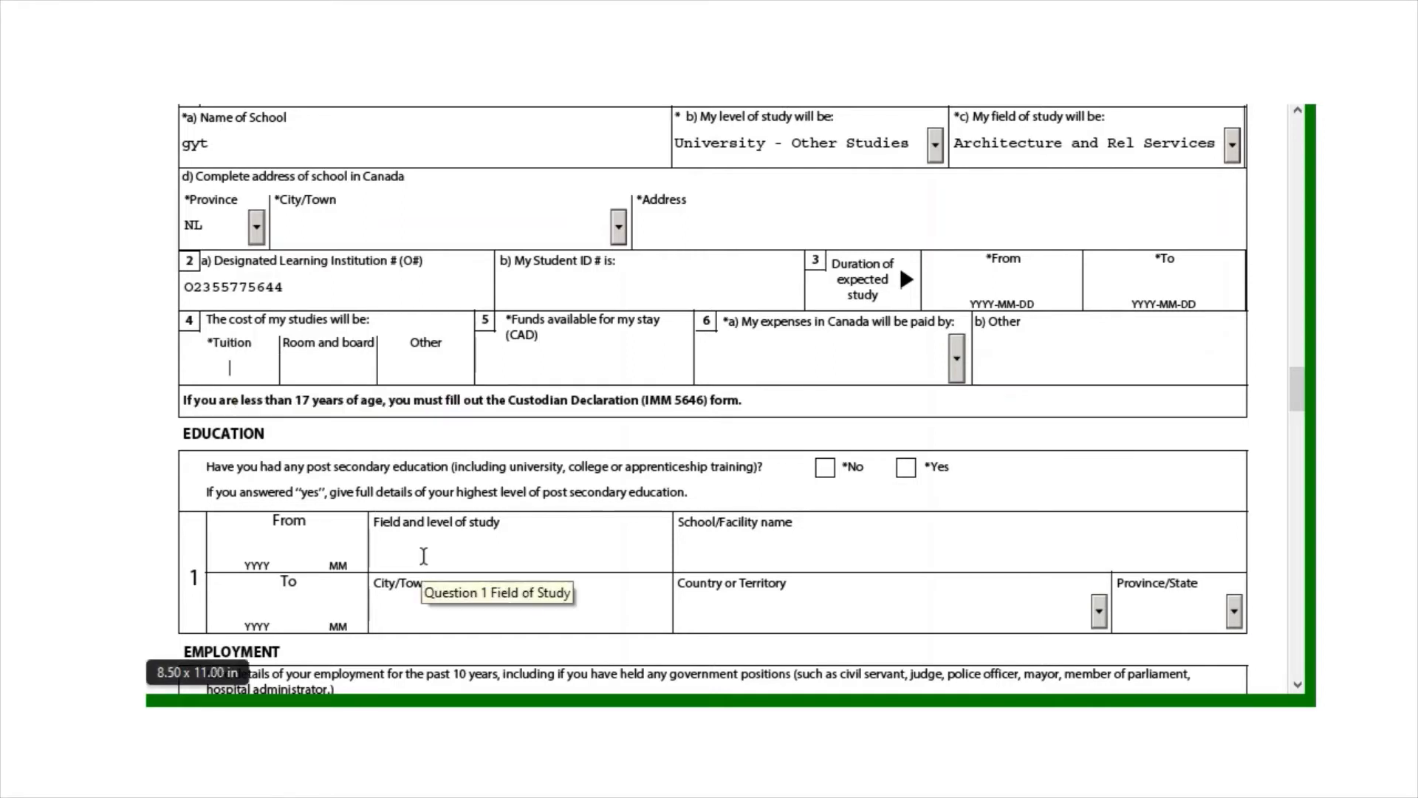
type("40000")
left_click(337, 353)
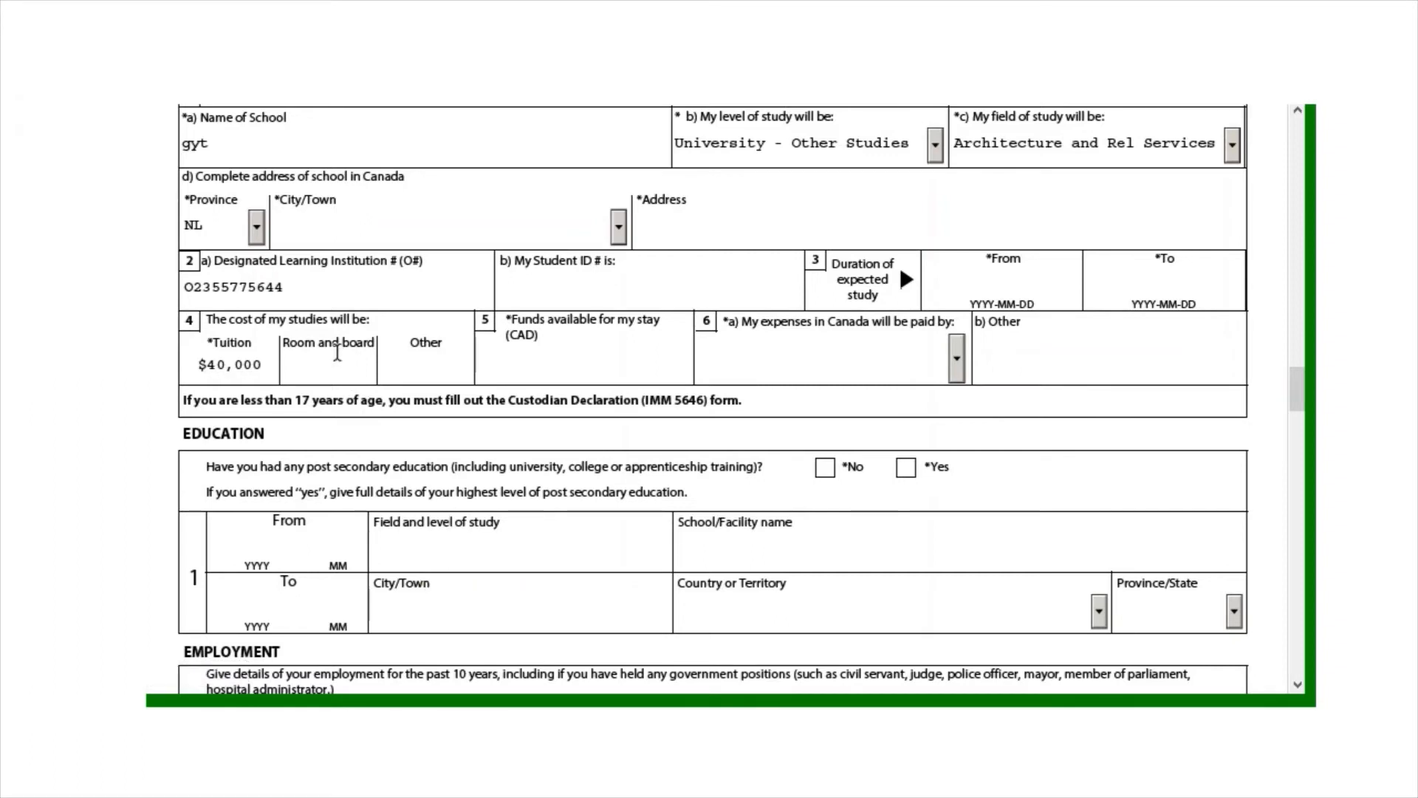
left_click(229, 365)
key("BackSpace")
left_click(339, 361)
Enter room and board as 10000, removing the comma after the format warning
type("10,000")
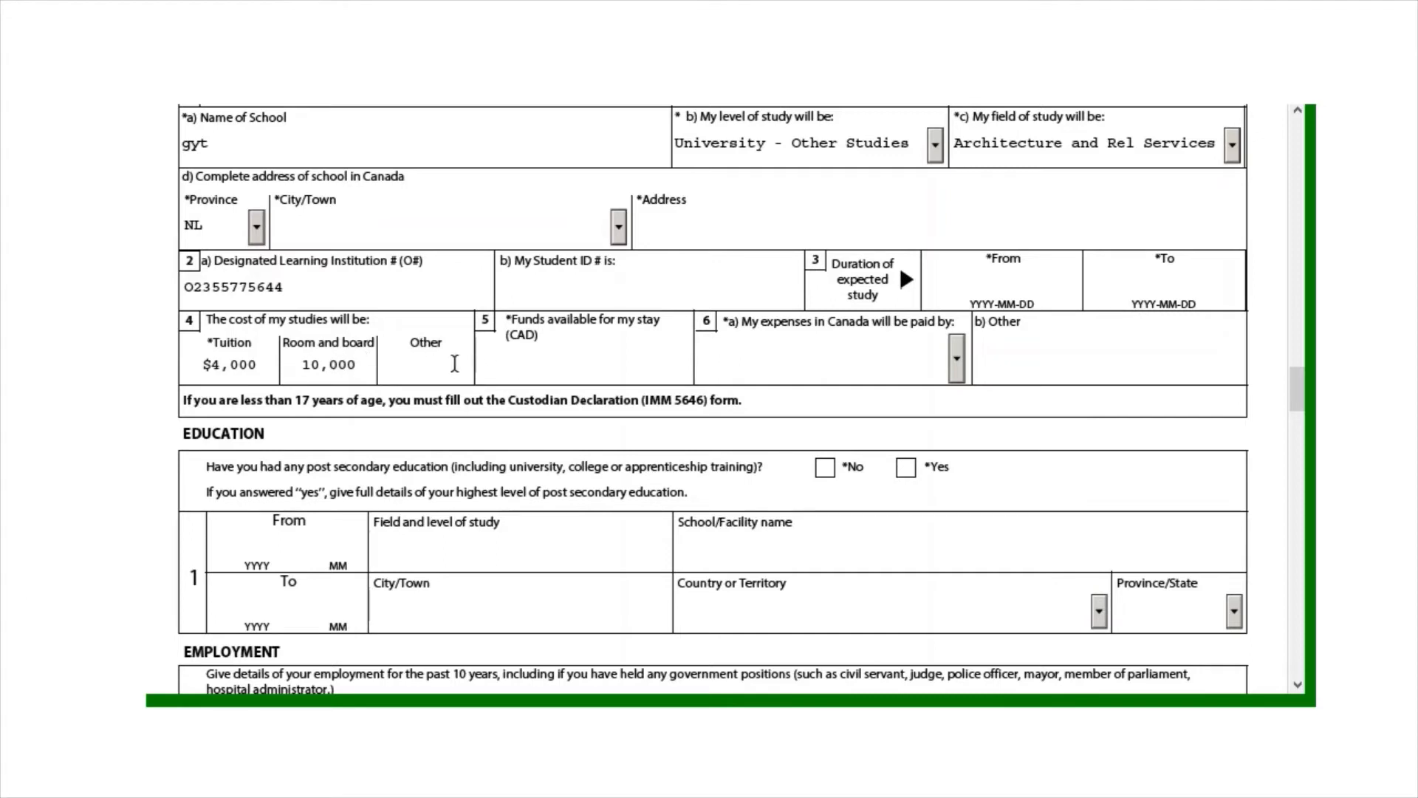
left_click(455, 363)
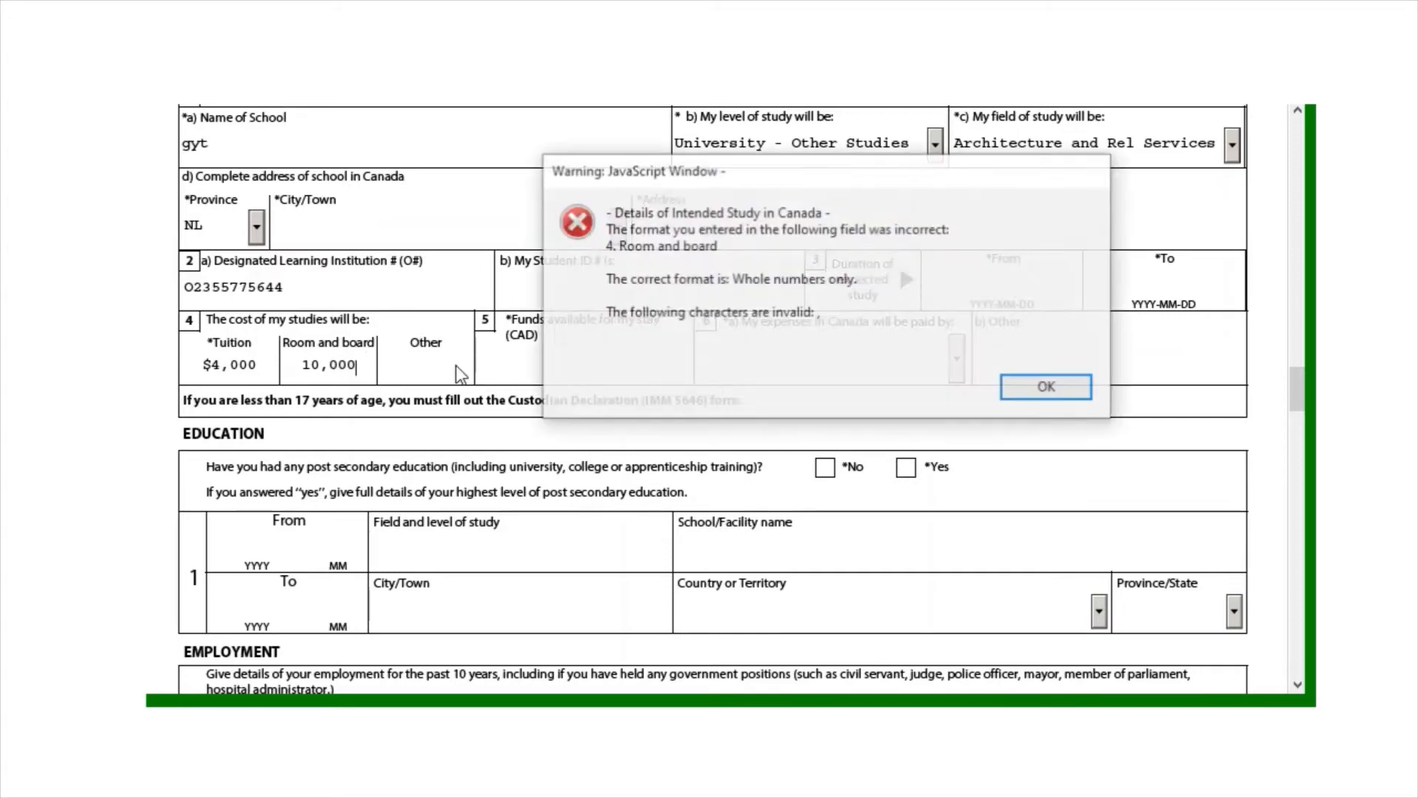
left_click(1034, 392)
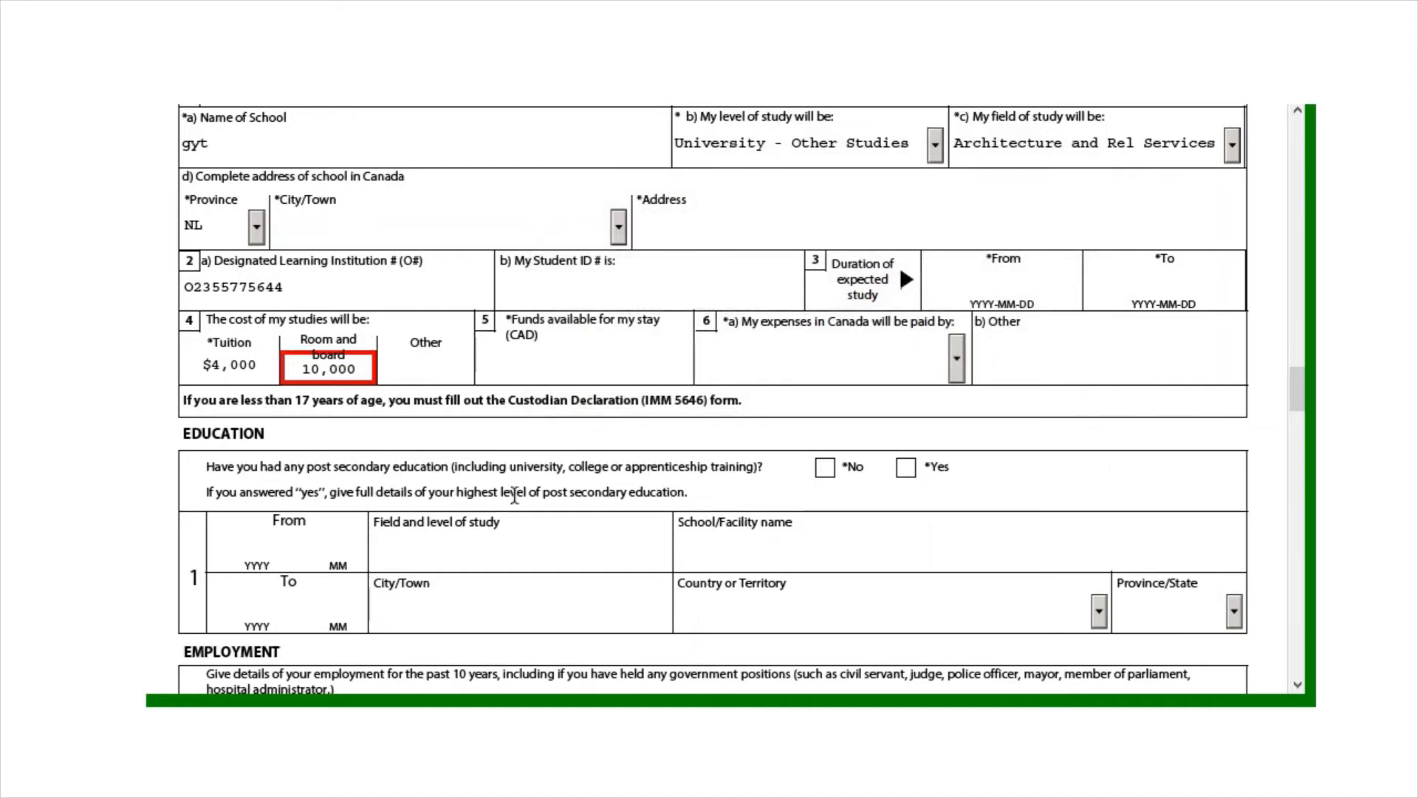
key("Left")
key("BackSpace")
left_click(593, 357)
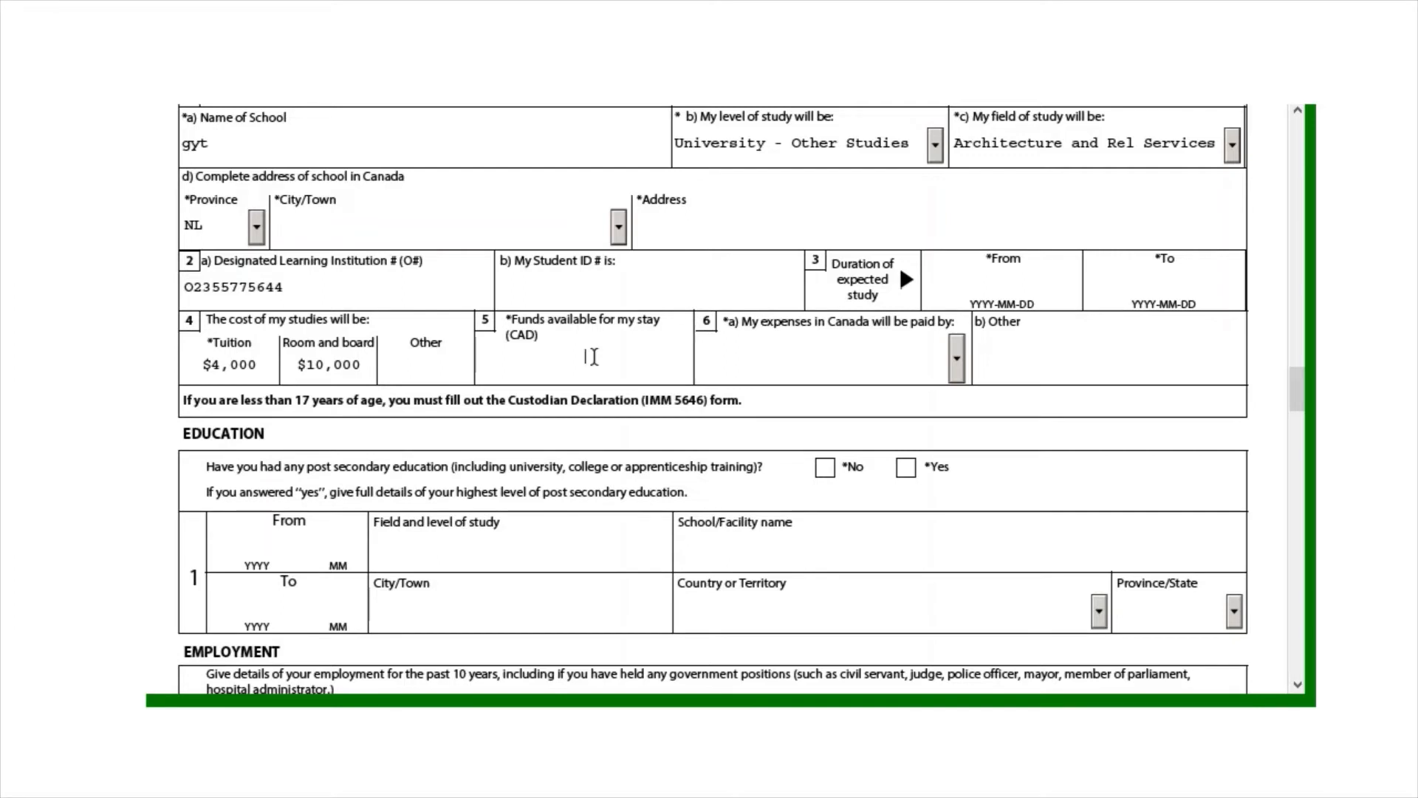
Enter available funds of 50000
type("tytyu")
key("BackSpace")
key("BackSpace")
key("BackSpace")
key("BackSpace")
type("0000")
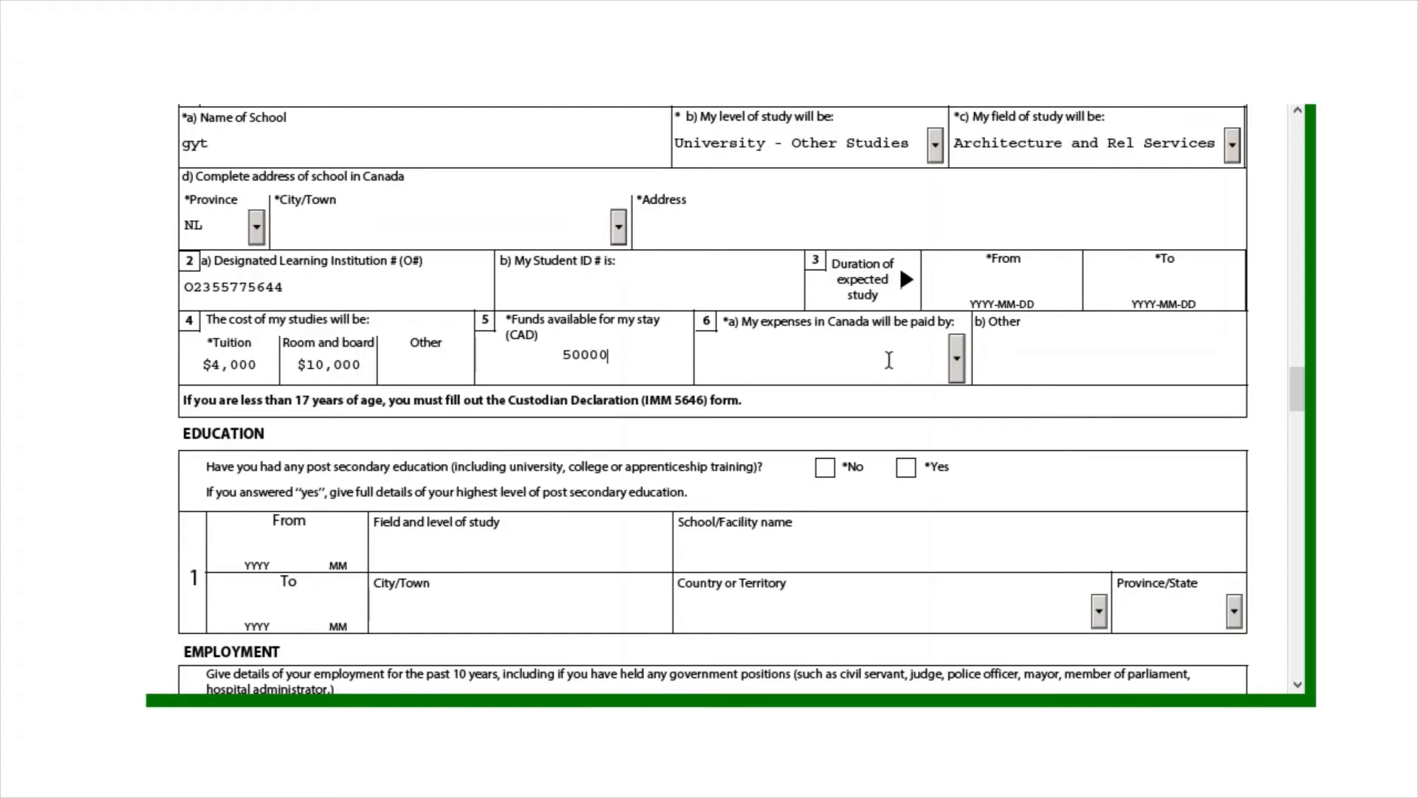
left_click(889, 360)
Choose Parents as the one paying expenses
left_click(958, 362)
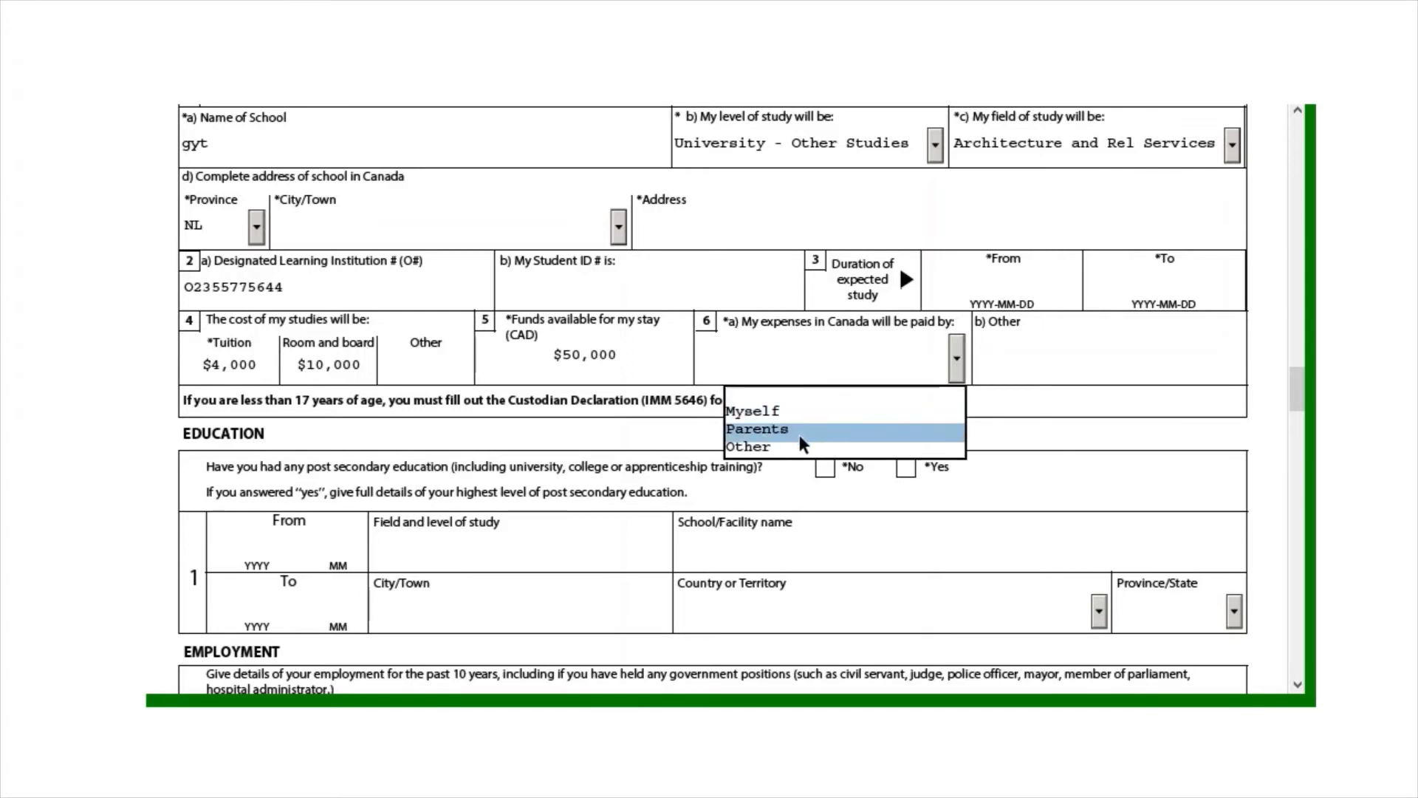
left_click(752, 411)
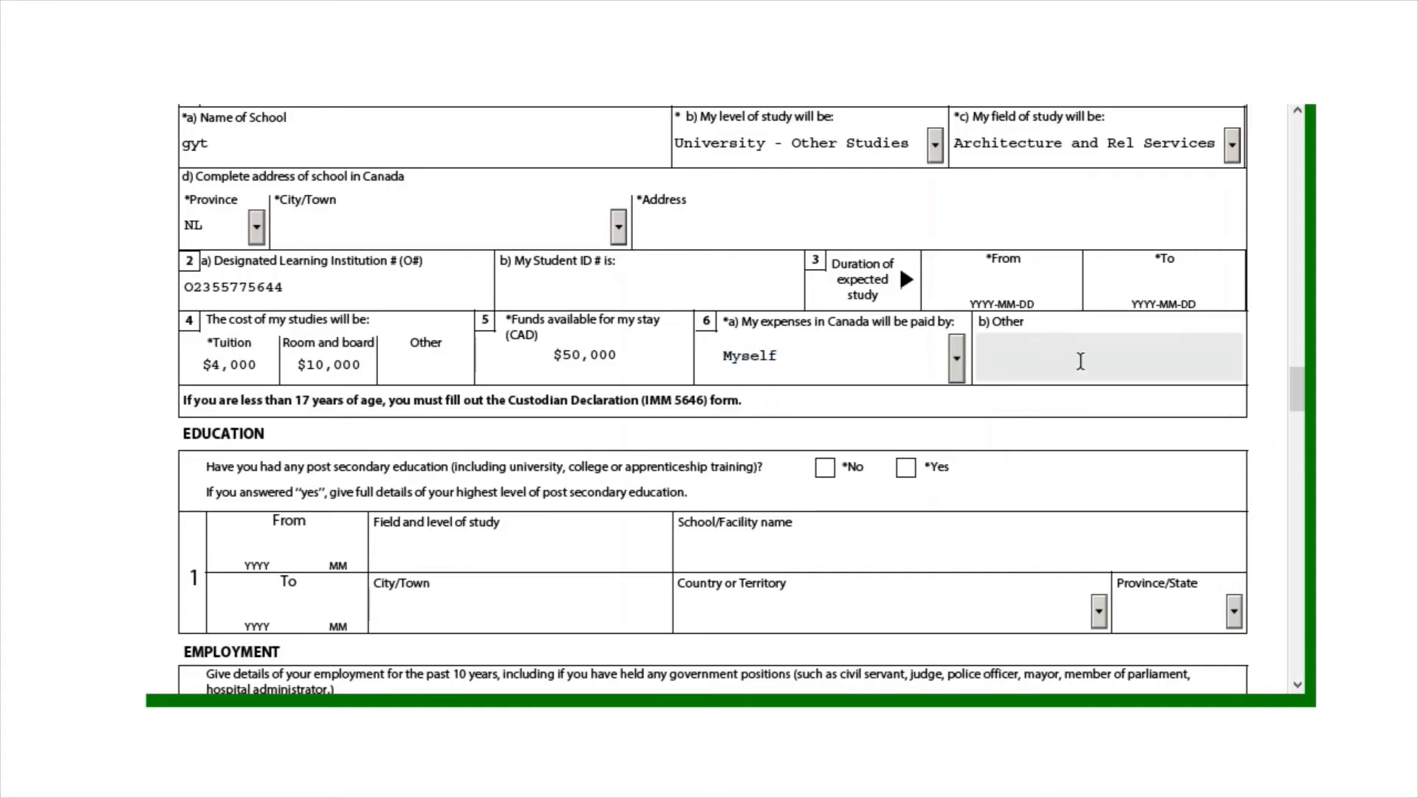
left_click(957, 360)
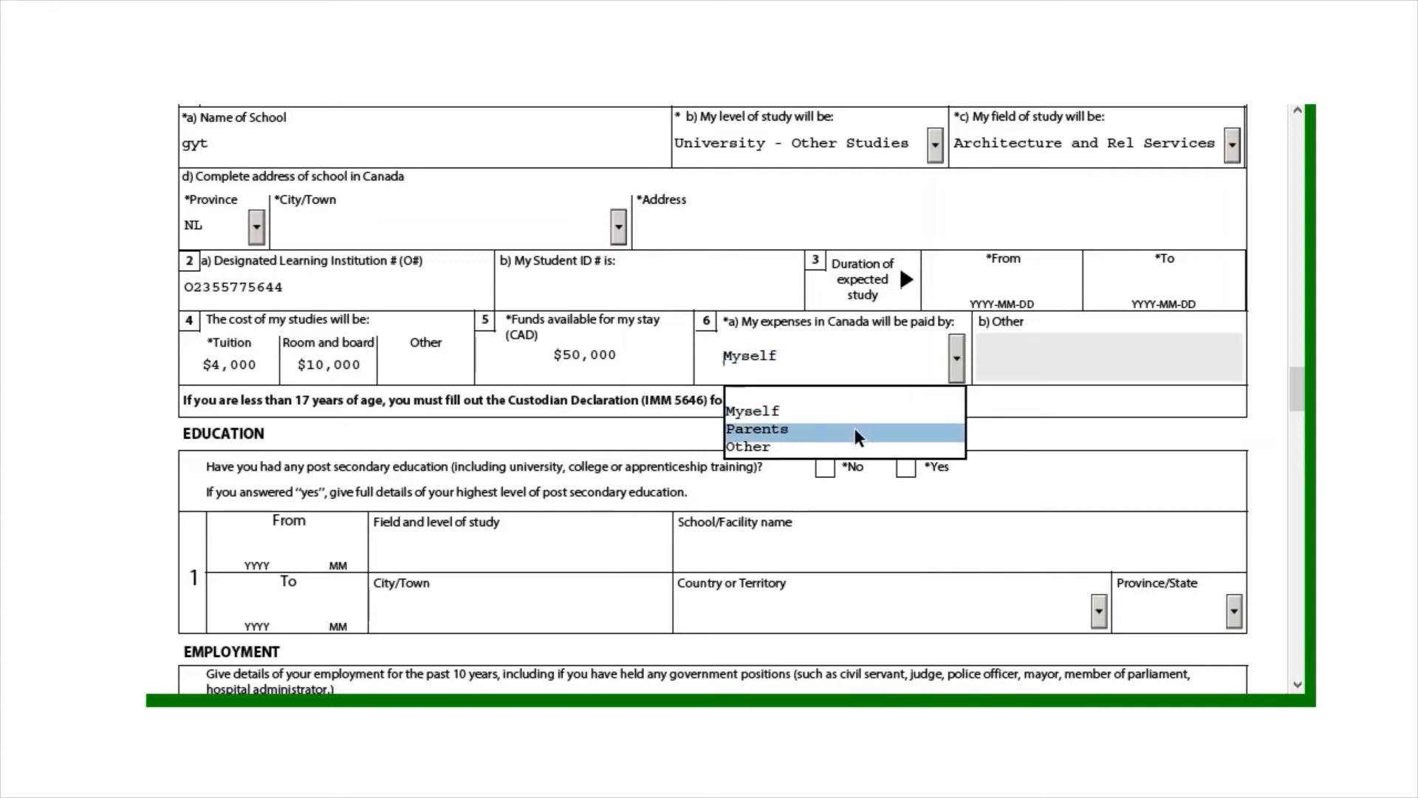
left_click(853, 428)
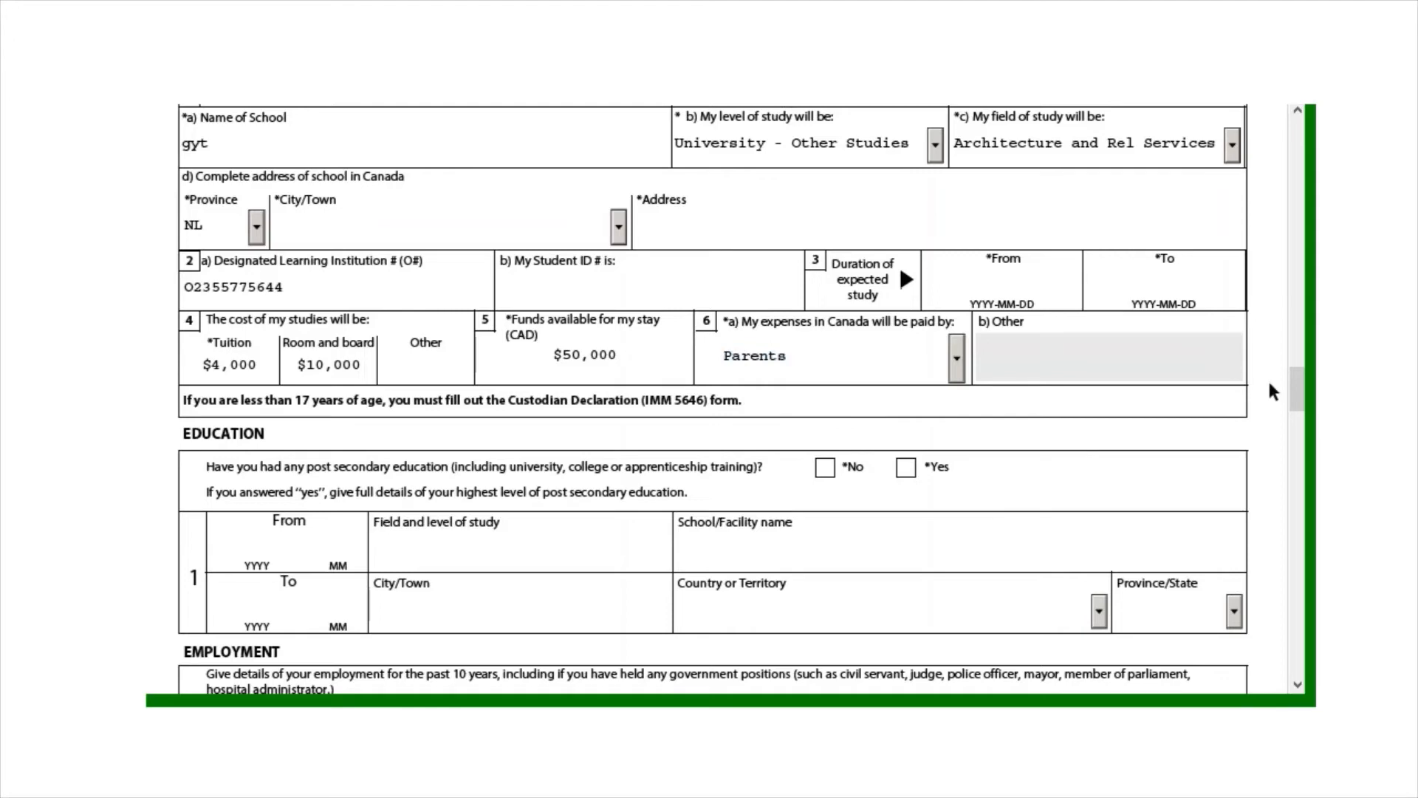
left_click_drag(1297, 395, 1298, 413)
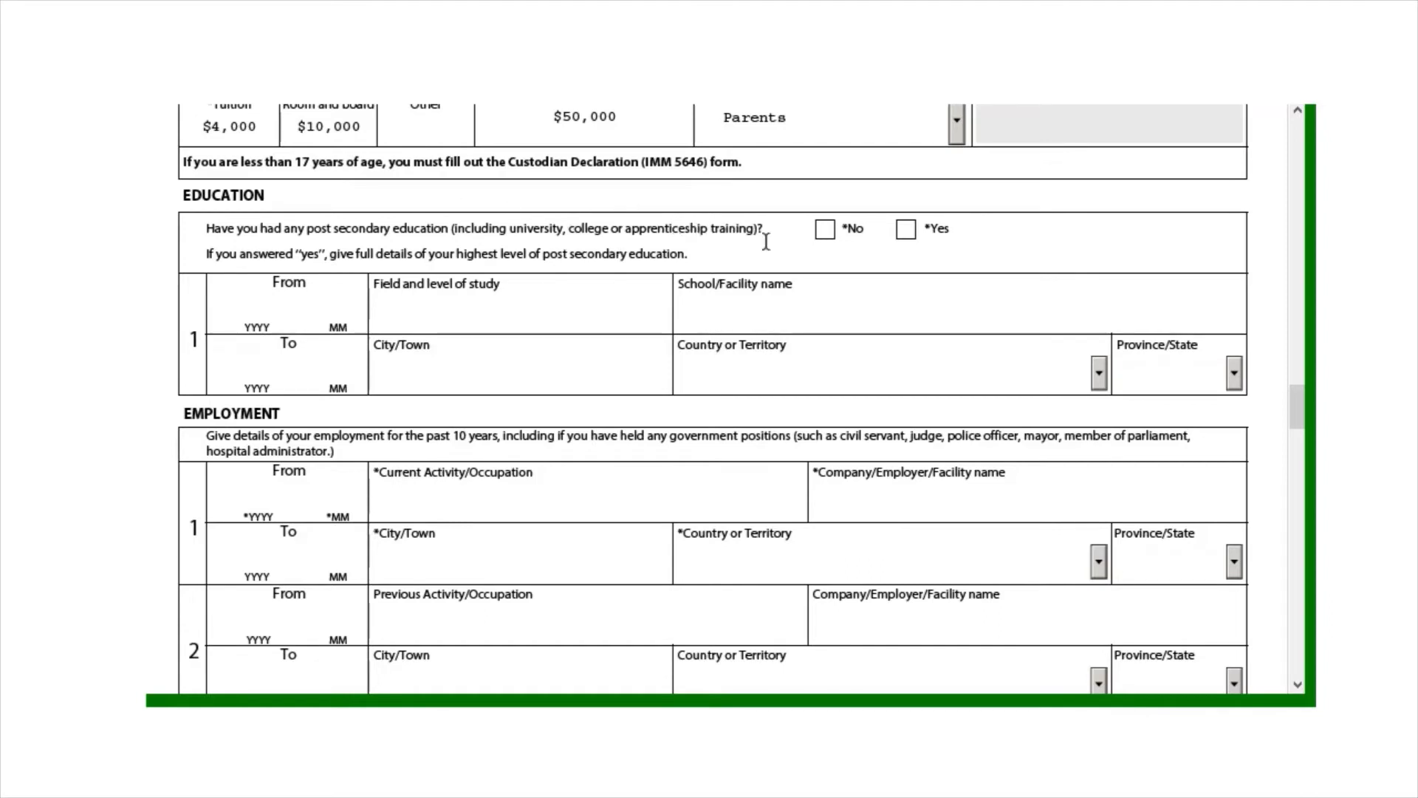
Tick Yes for post-secondary education and move into the education To year field
left_click(905, 230)
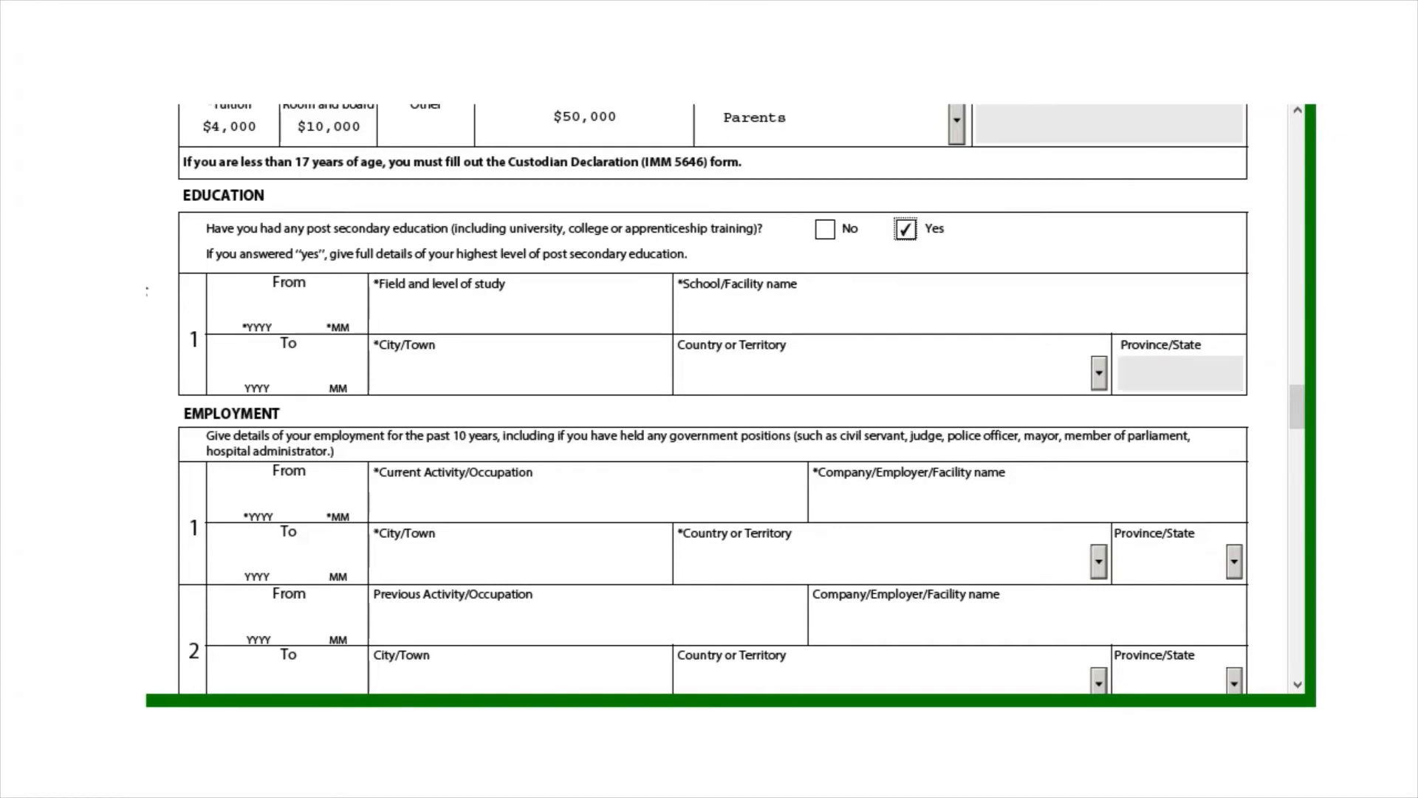
left_click(309, 312)
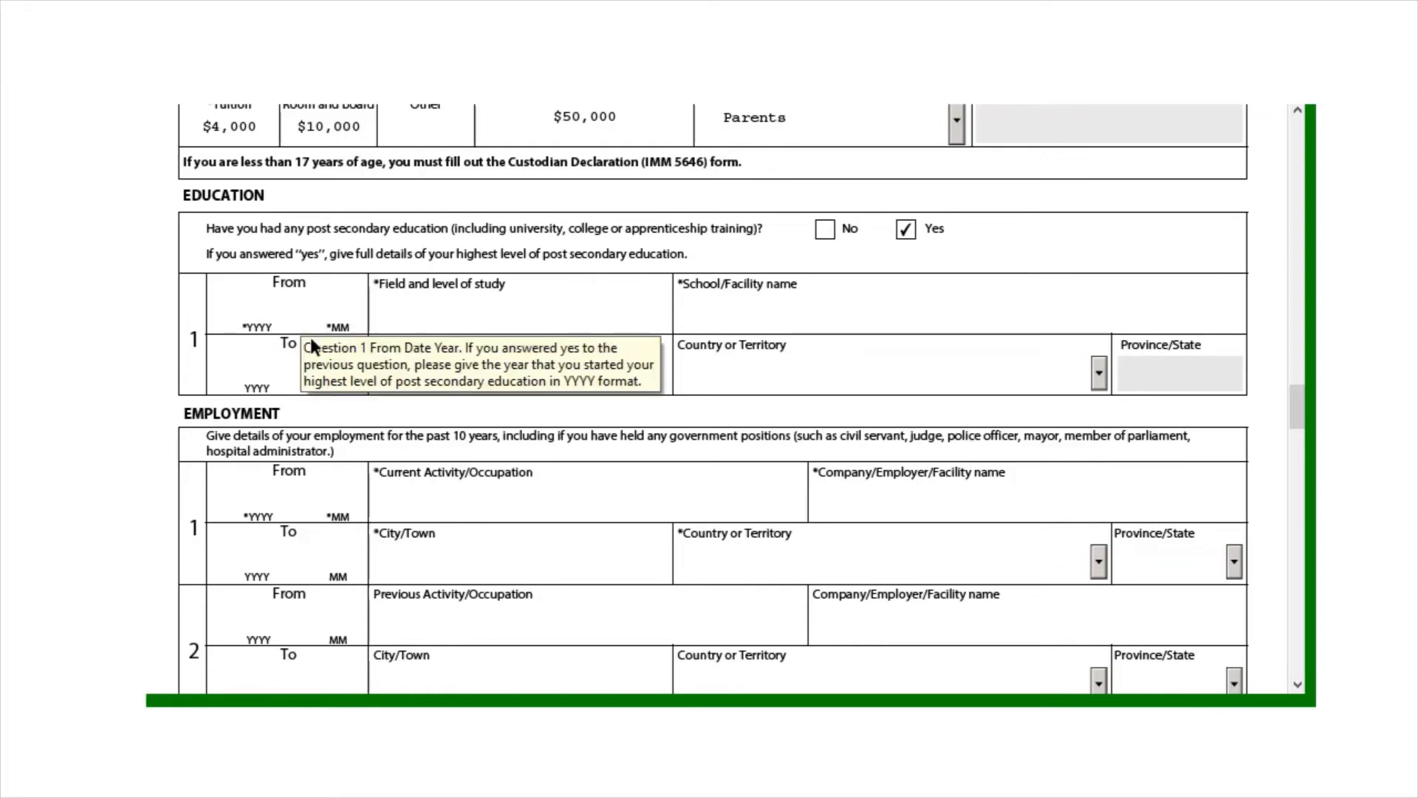
left_click(287, 371)
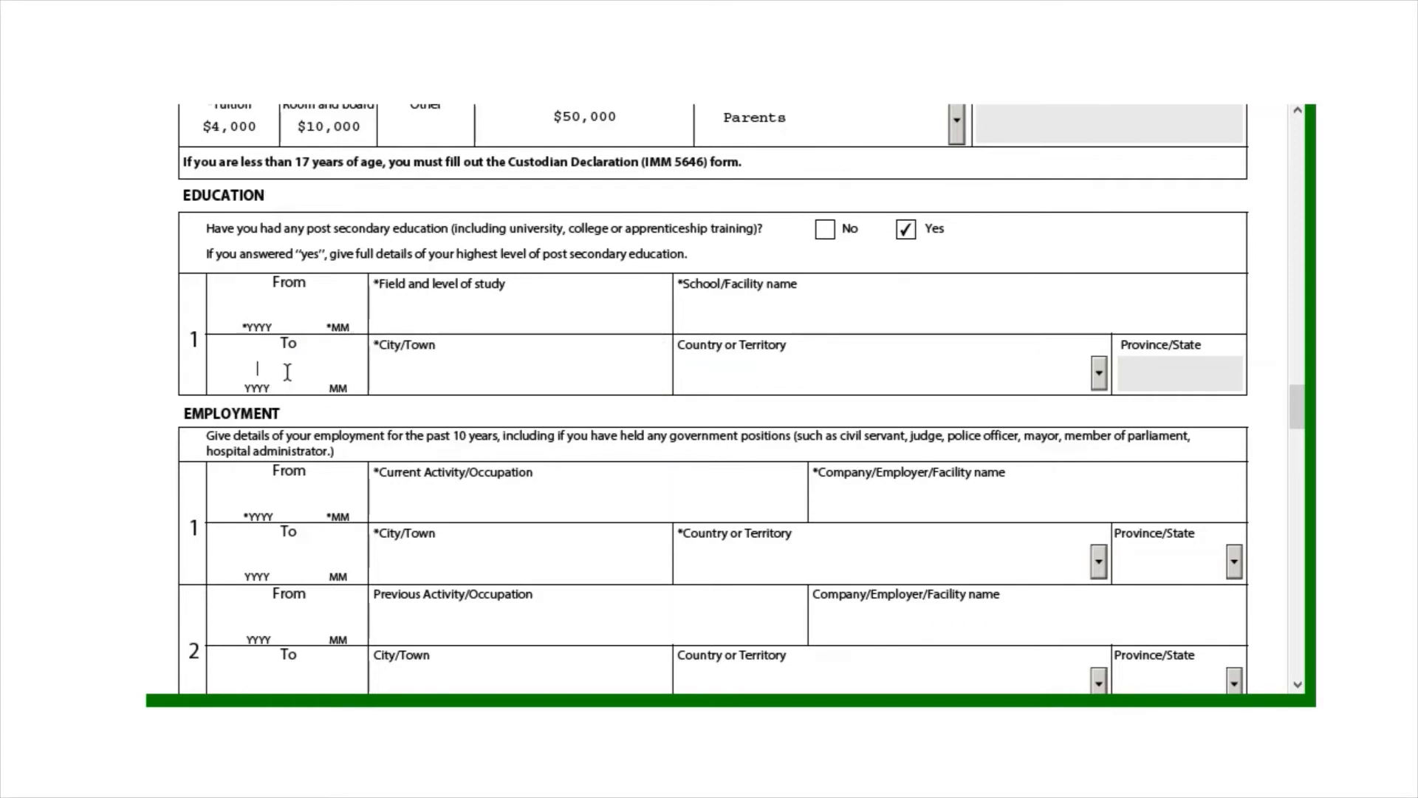
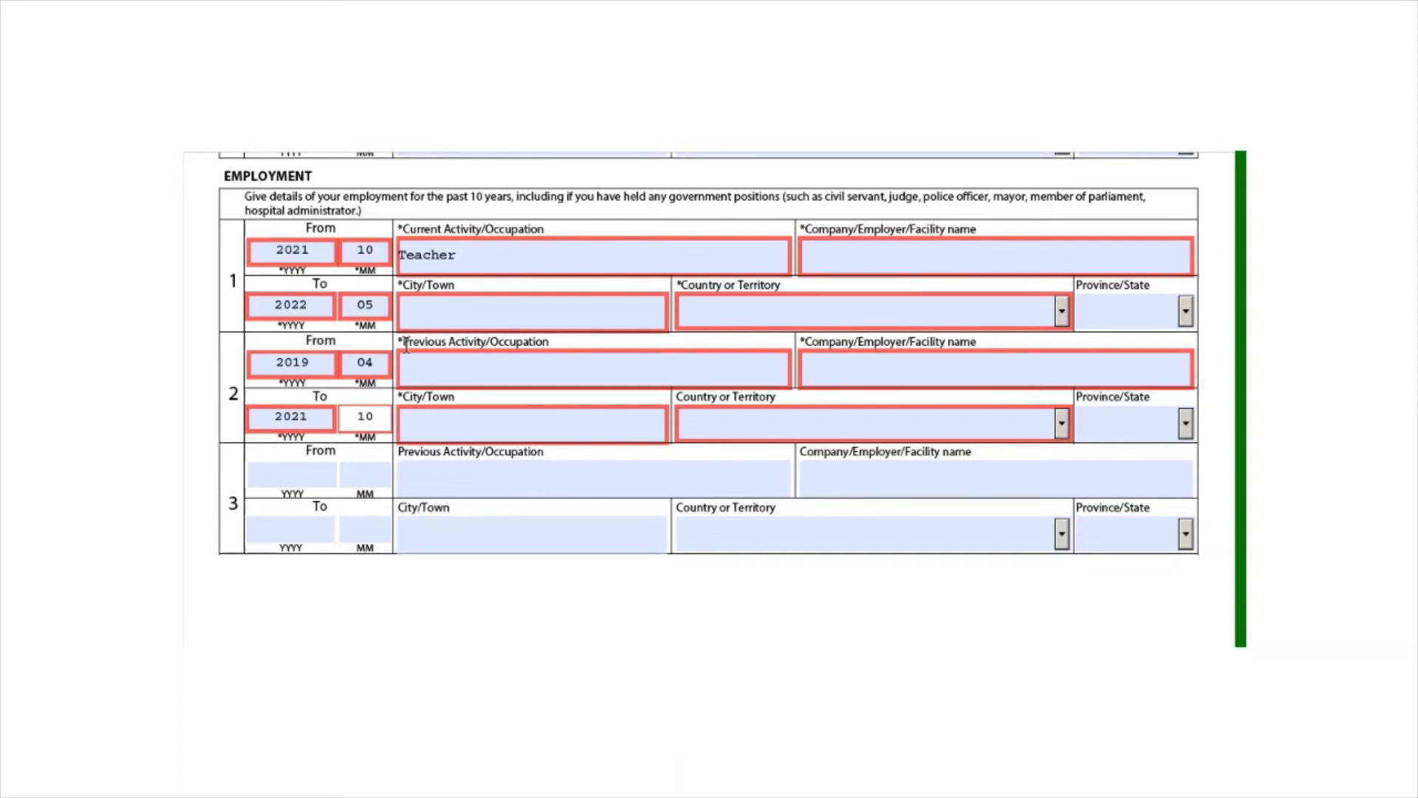
Check employment record 2's end year, end month and previous occupation fields
left_click(283, 415)
left_click(368, 416)
left_click(449, 373)
Date employment record 3 from 2012-05 to 2019-04
left_click(306, 482)
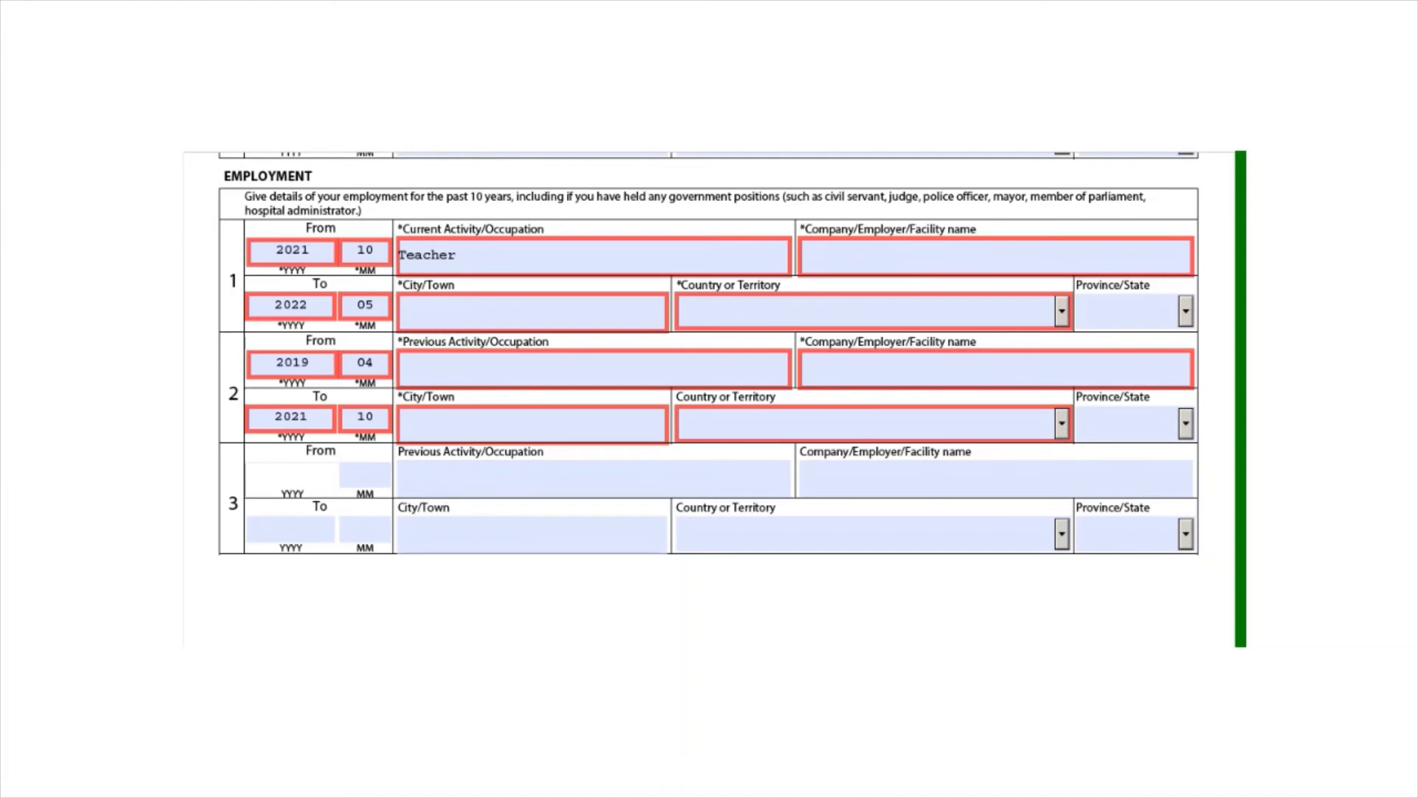
type("2012")
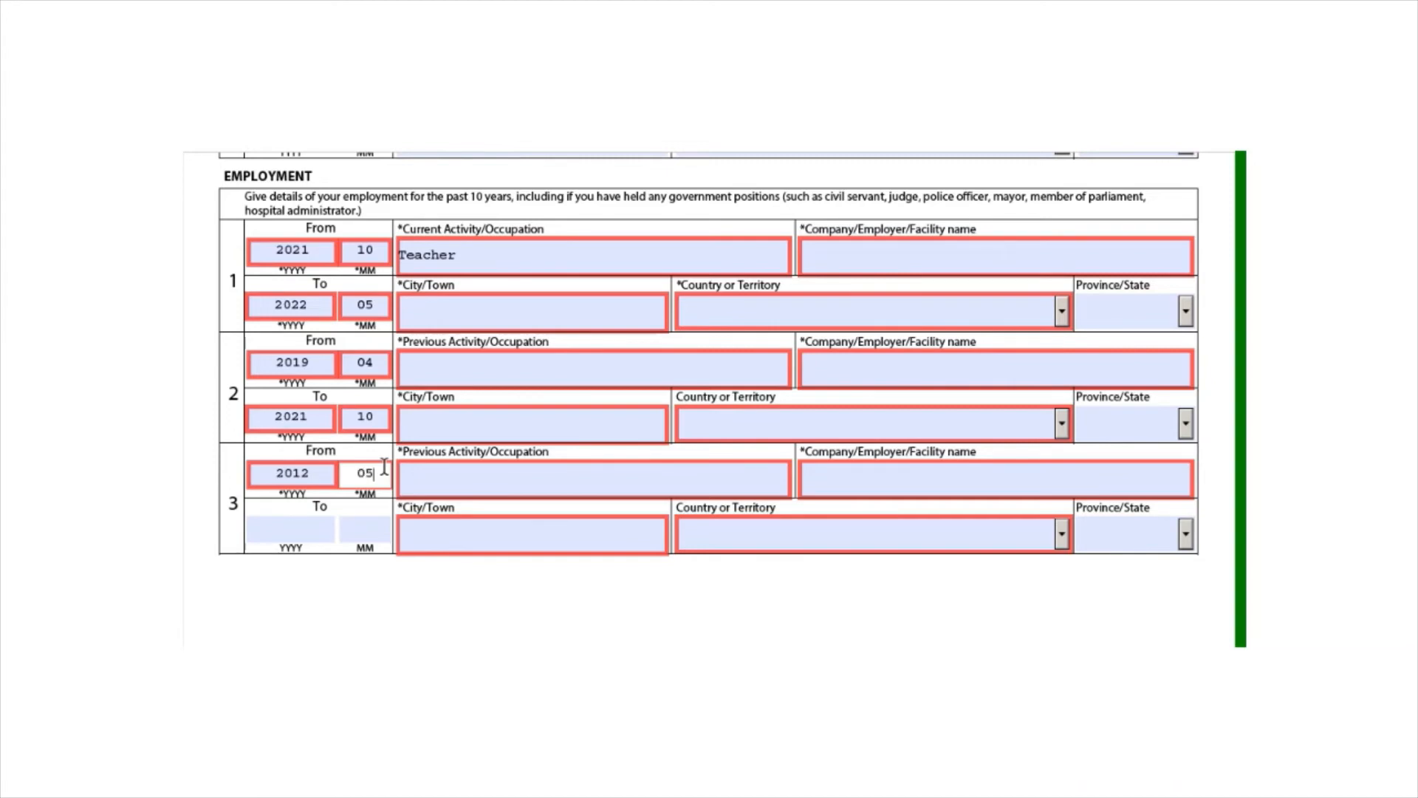
left_click(295, 523)
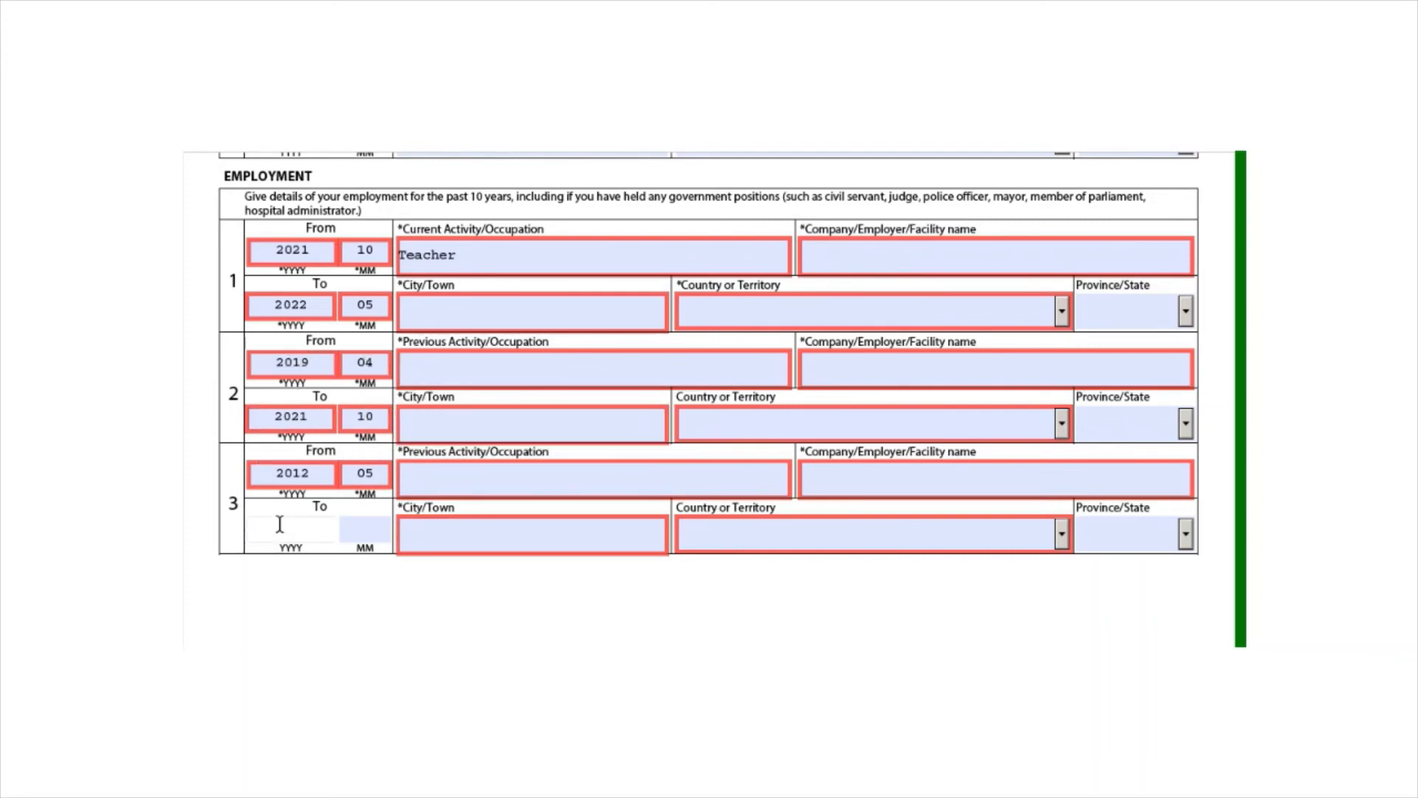
type("19")
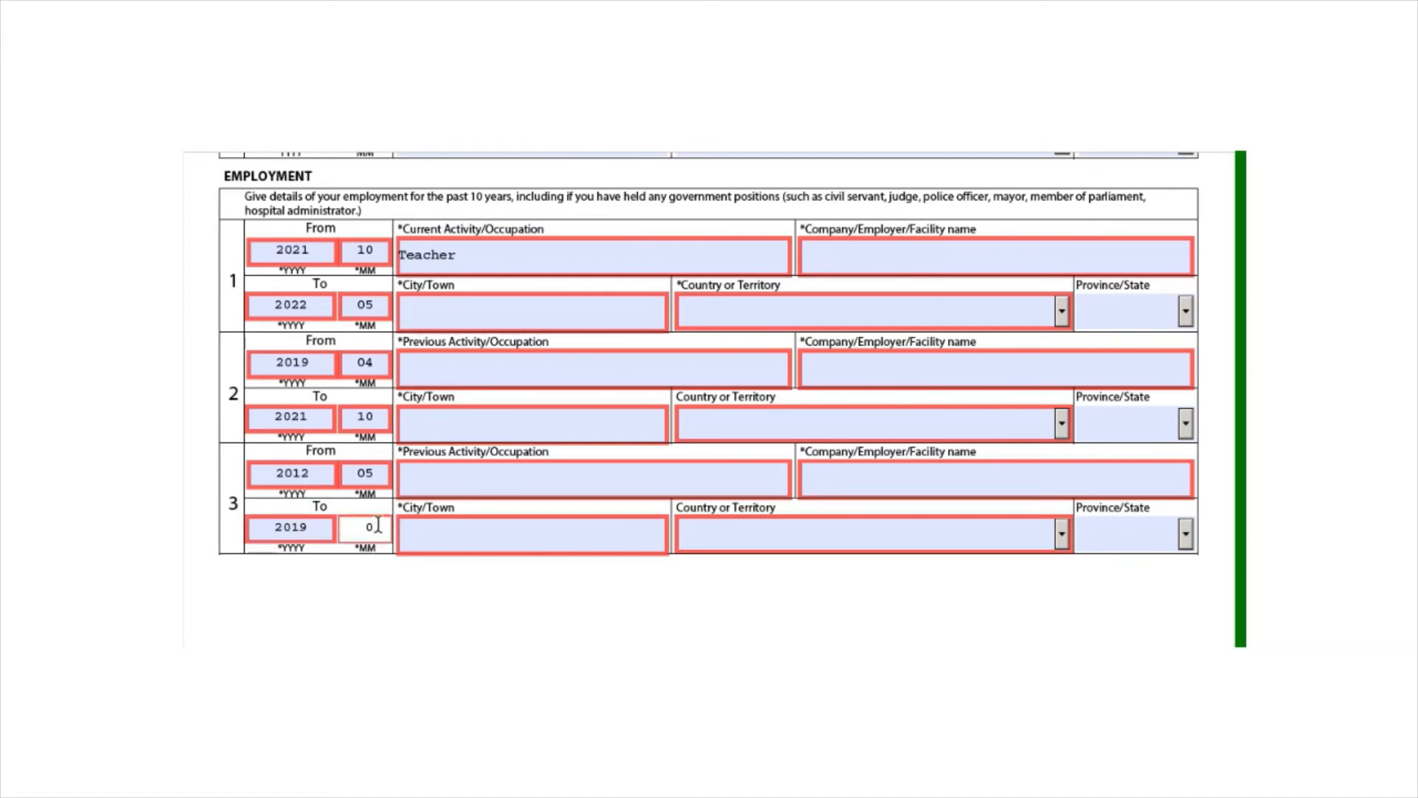
type("0")
key("BackSpace")
type("4")
left_click(459, 587)
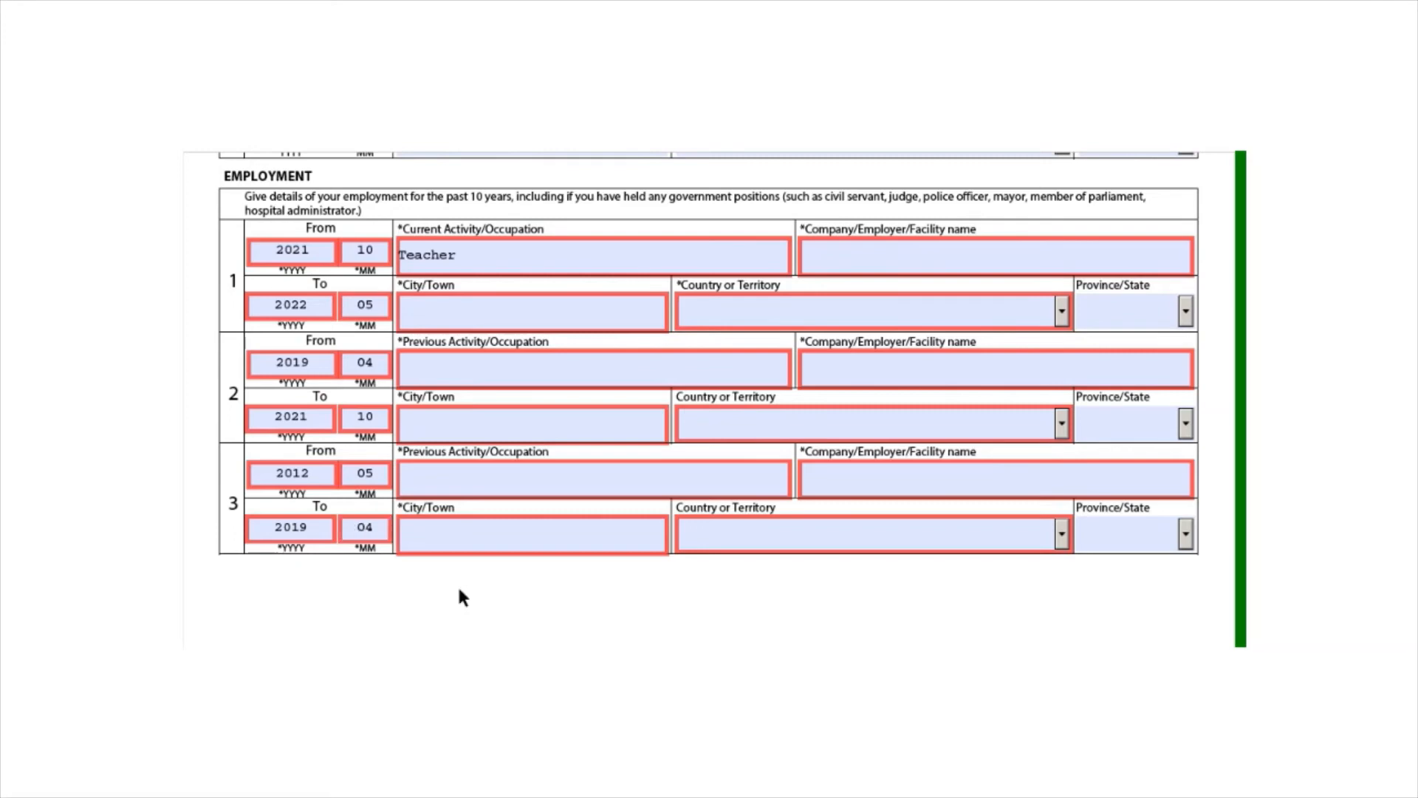
left_click(253, 470)
Check record 3's start month and record 1's company and country fields
left_click(370, 473)
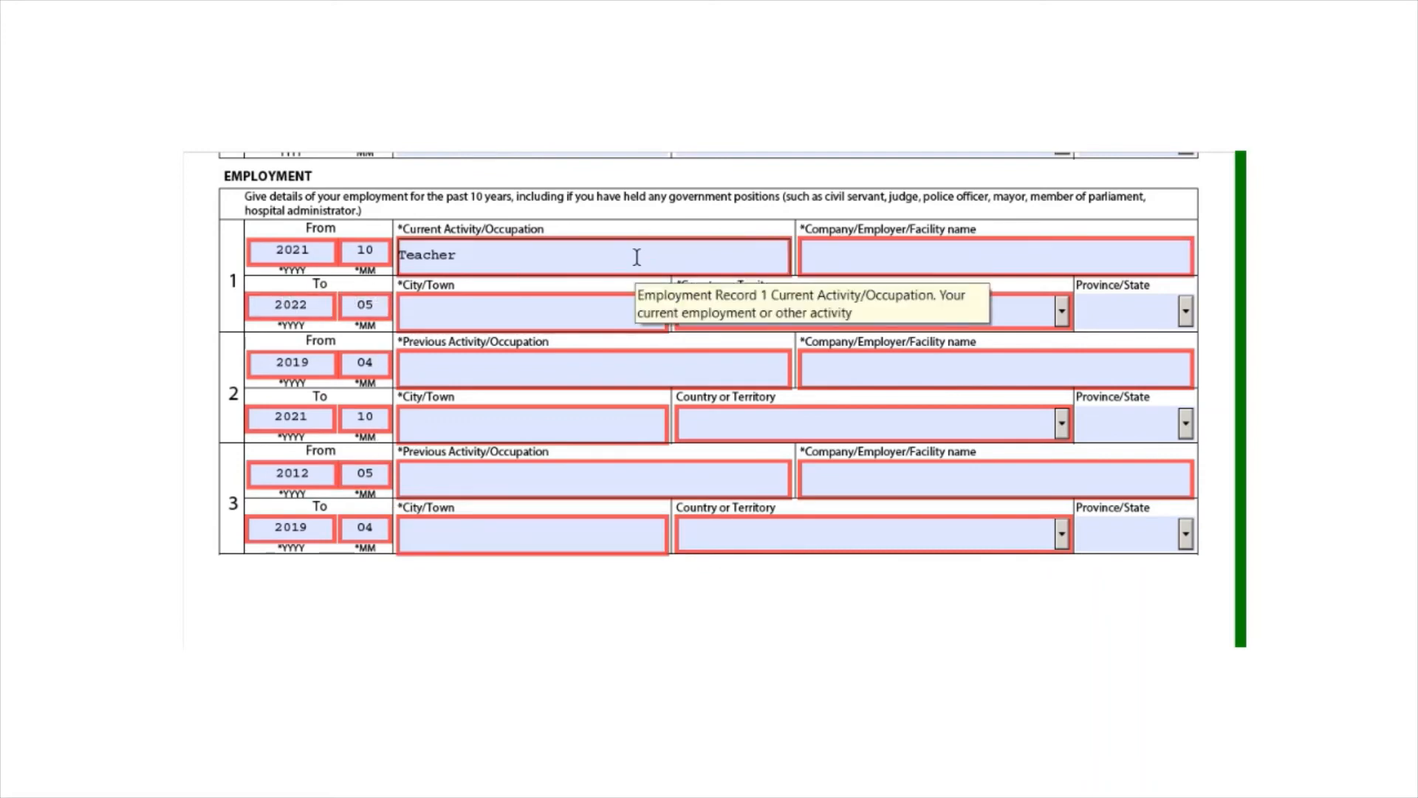
left_click(858, 263)
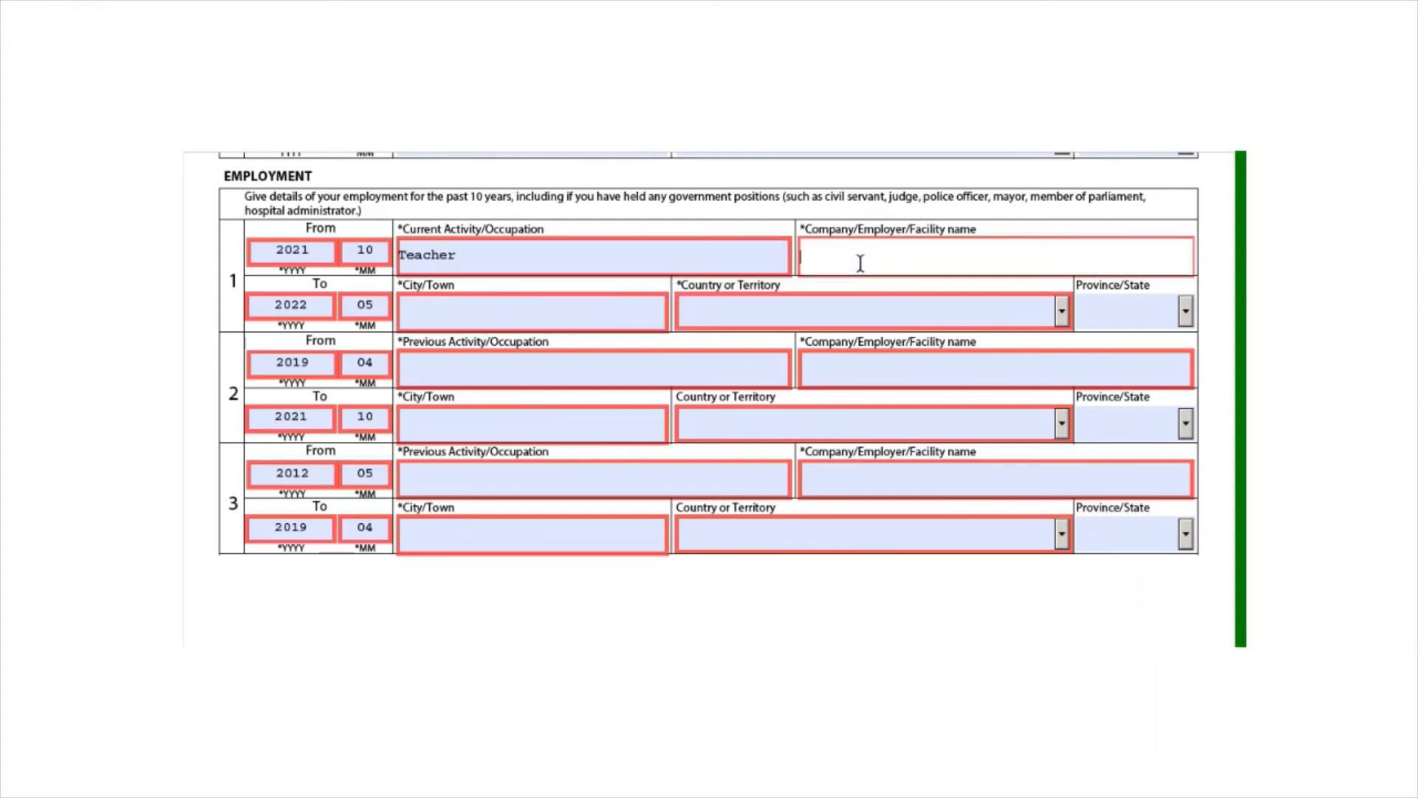
left_click(722, 316)
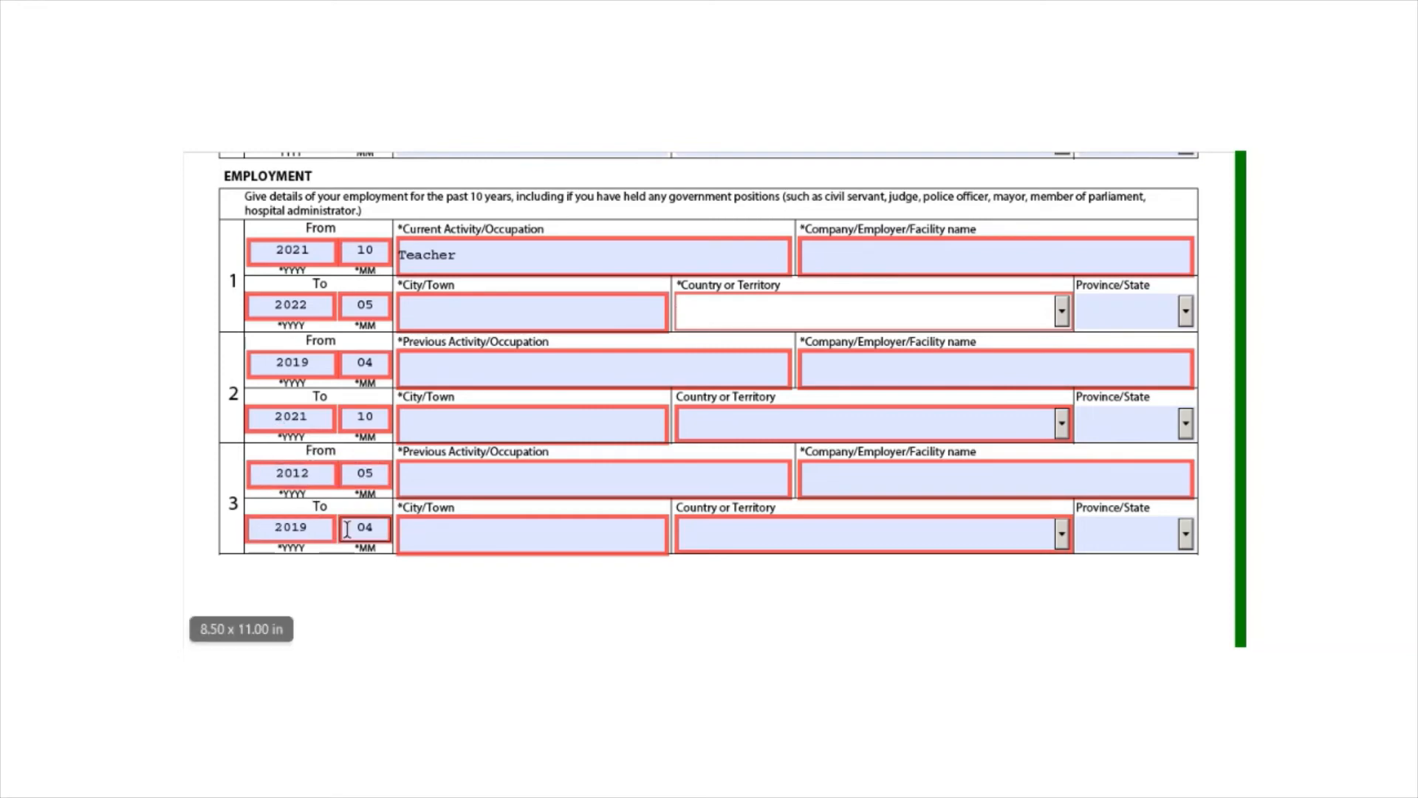
Enter 'Student+ Researcher' as record 3's occupation and scroll to Background Information
left_click(454, 473)
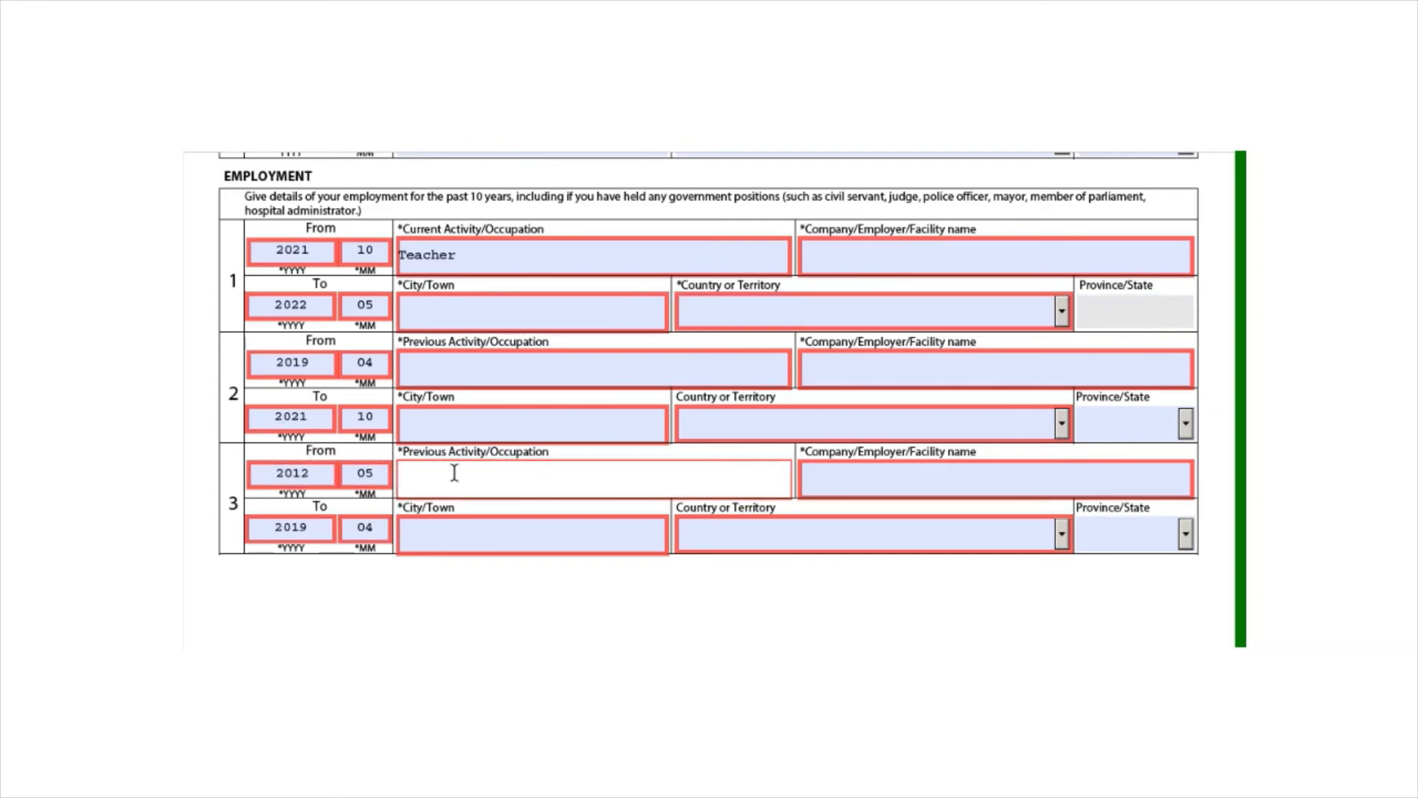
key("Caps_Lock")
type("S")
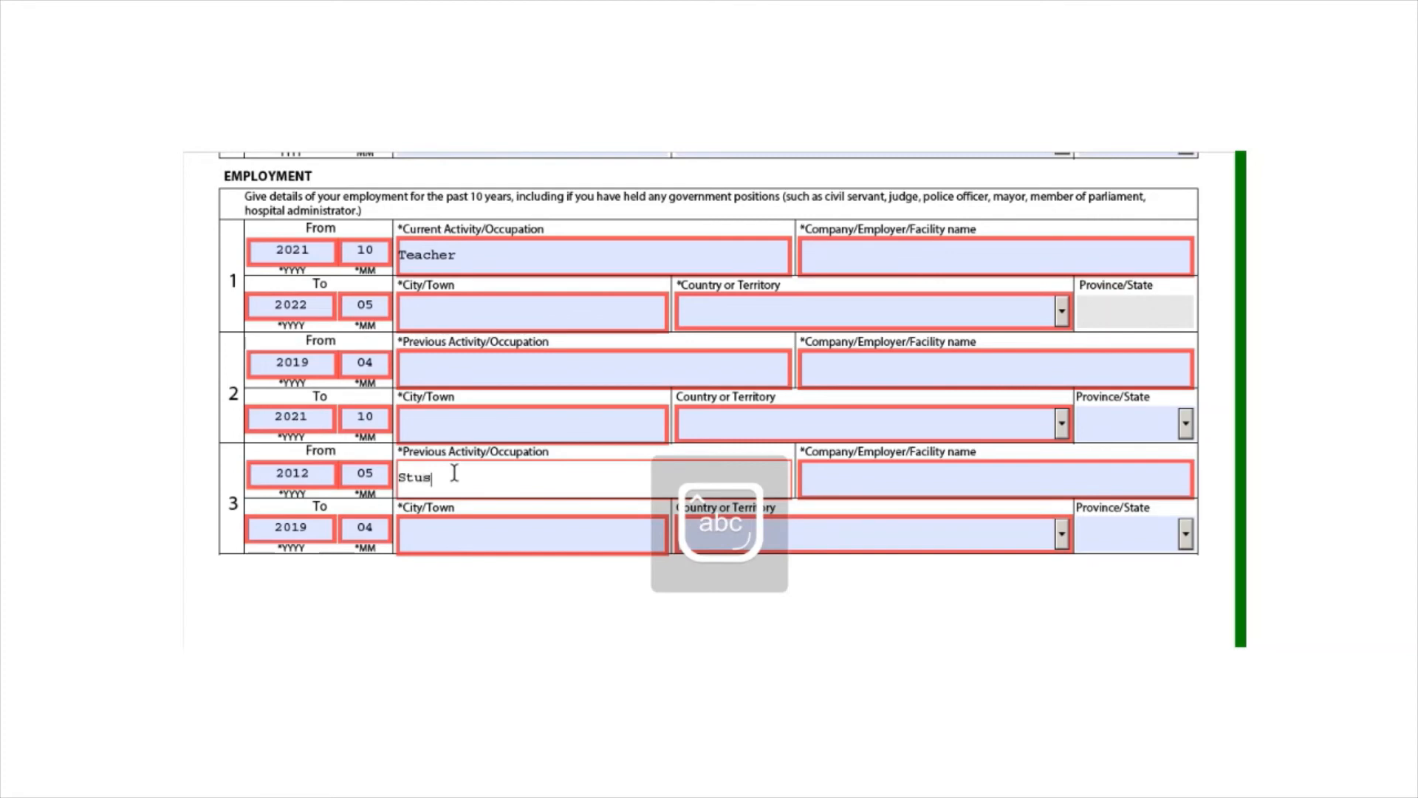
type("tudent")
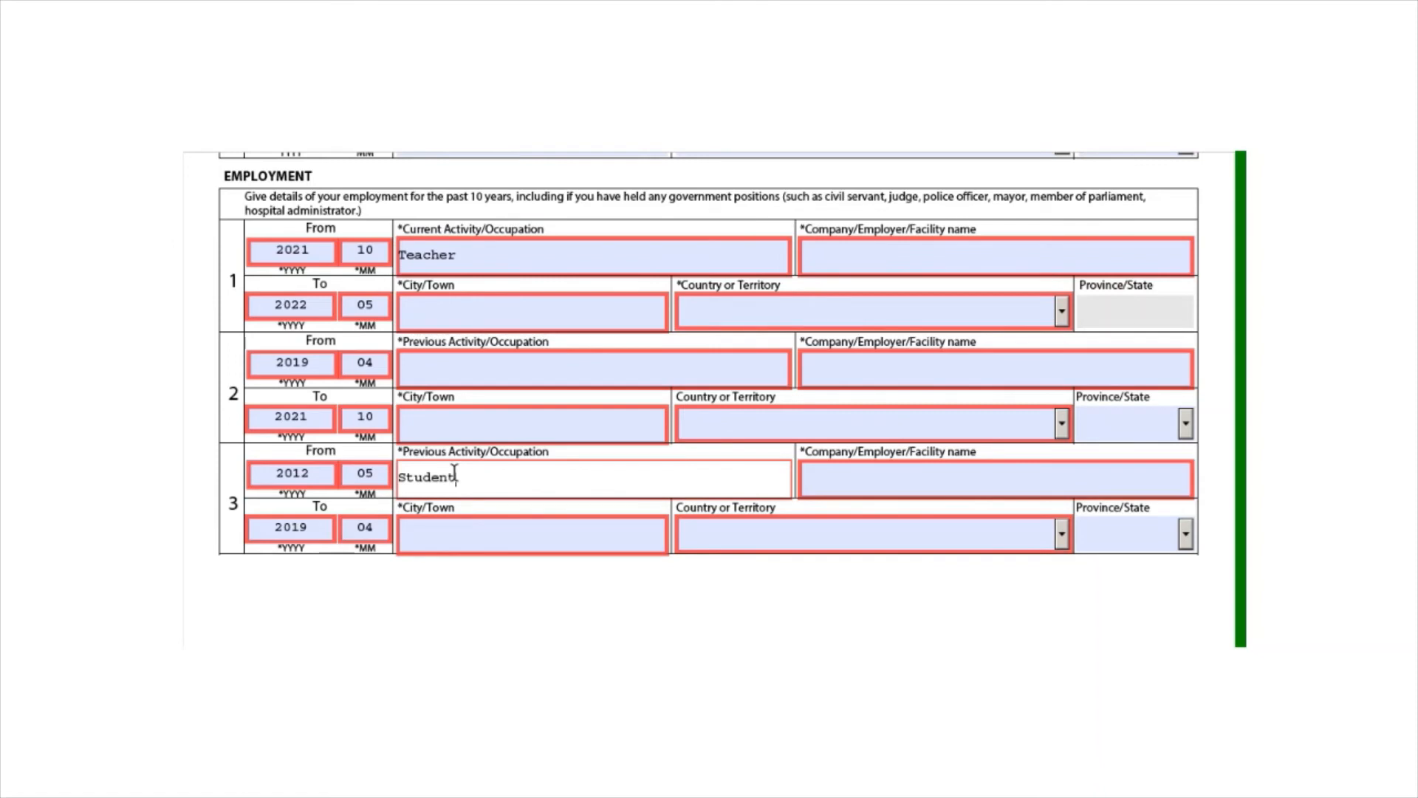
type("+")
key("Caps_Lock")
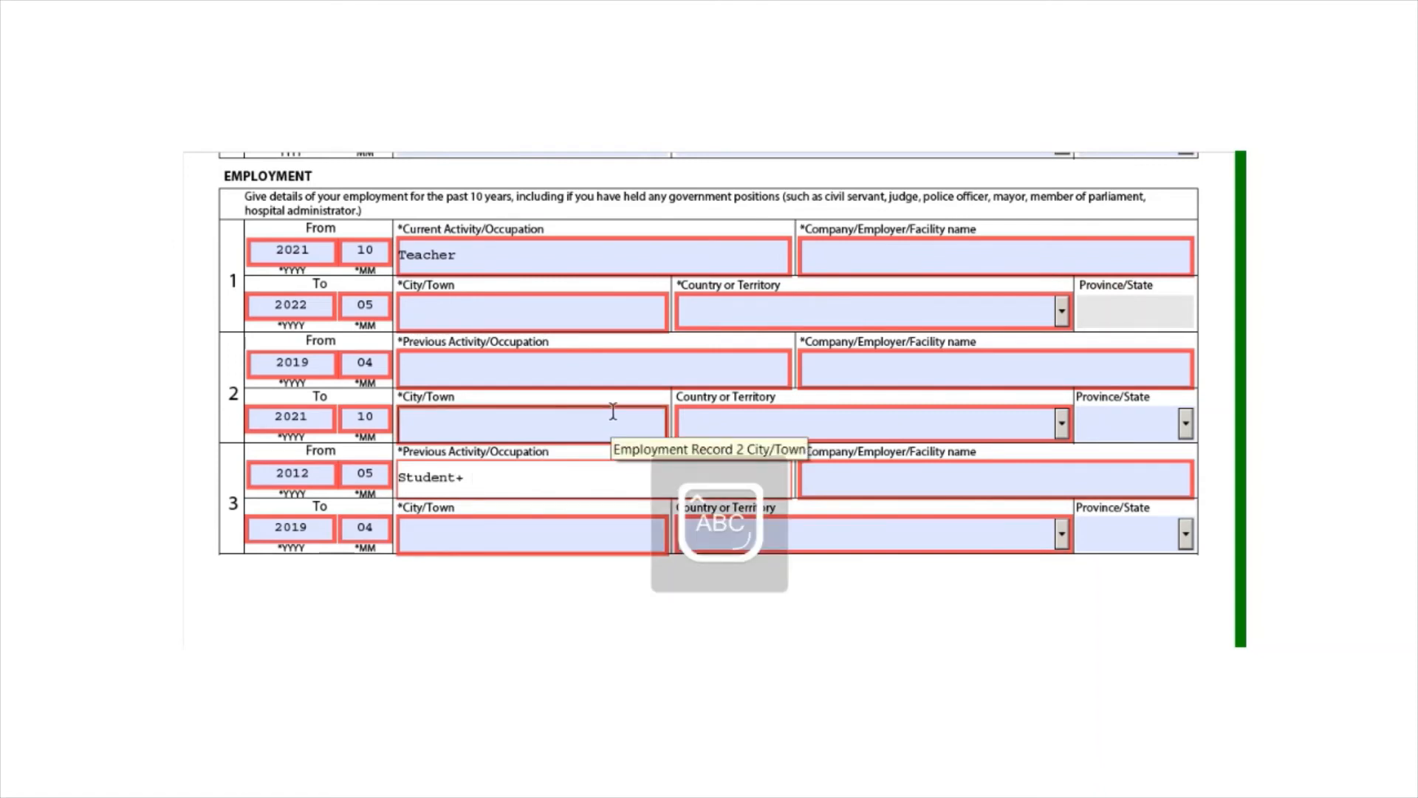
type("R")
key("Caps_Lock")
left_click(927, 488)
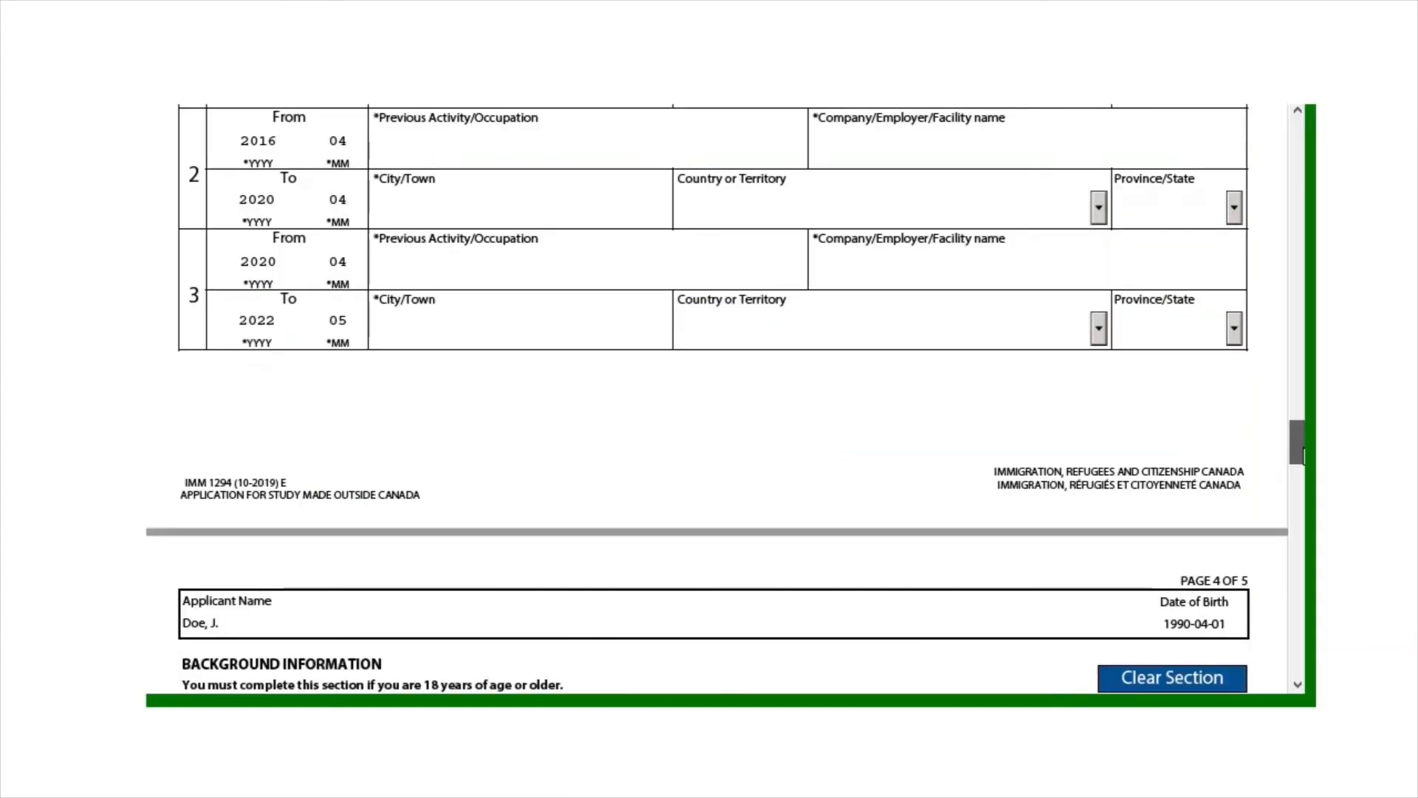
left_click_drag(1298, 441, 1304, 491)
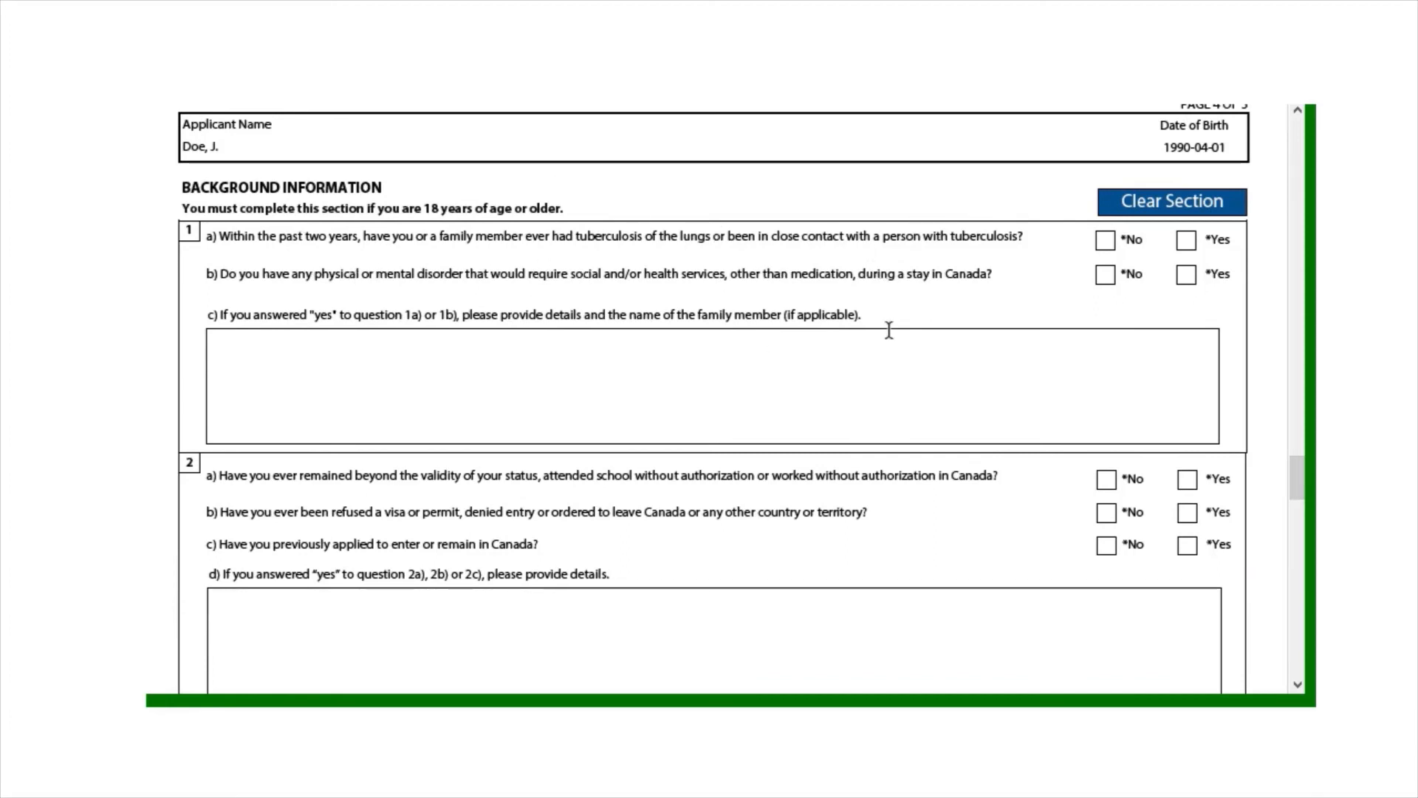
Answer No to questions 1a, 1b and 2a, and Yes to 2b and 2c
left_click(1105, 243)
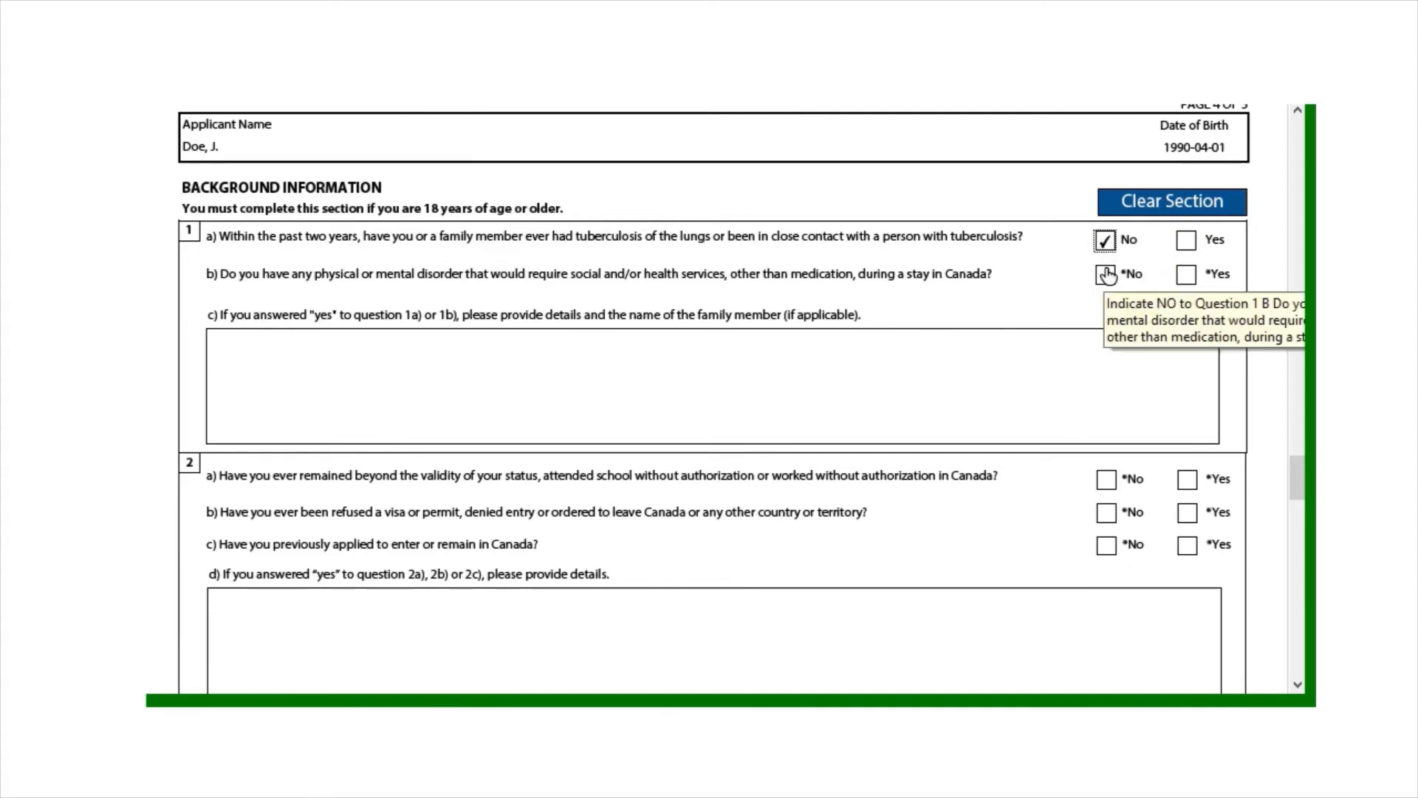
left_click(1106, 275)
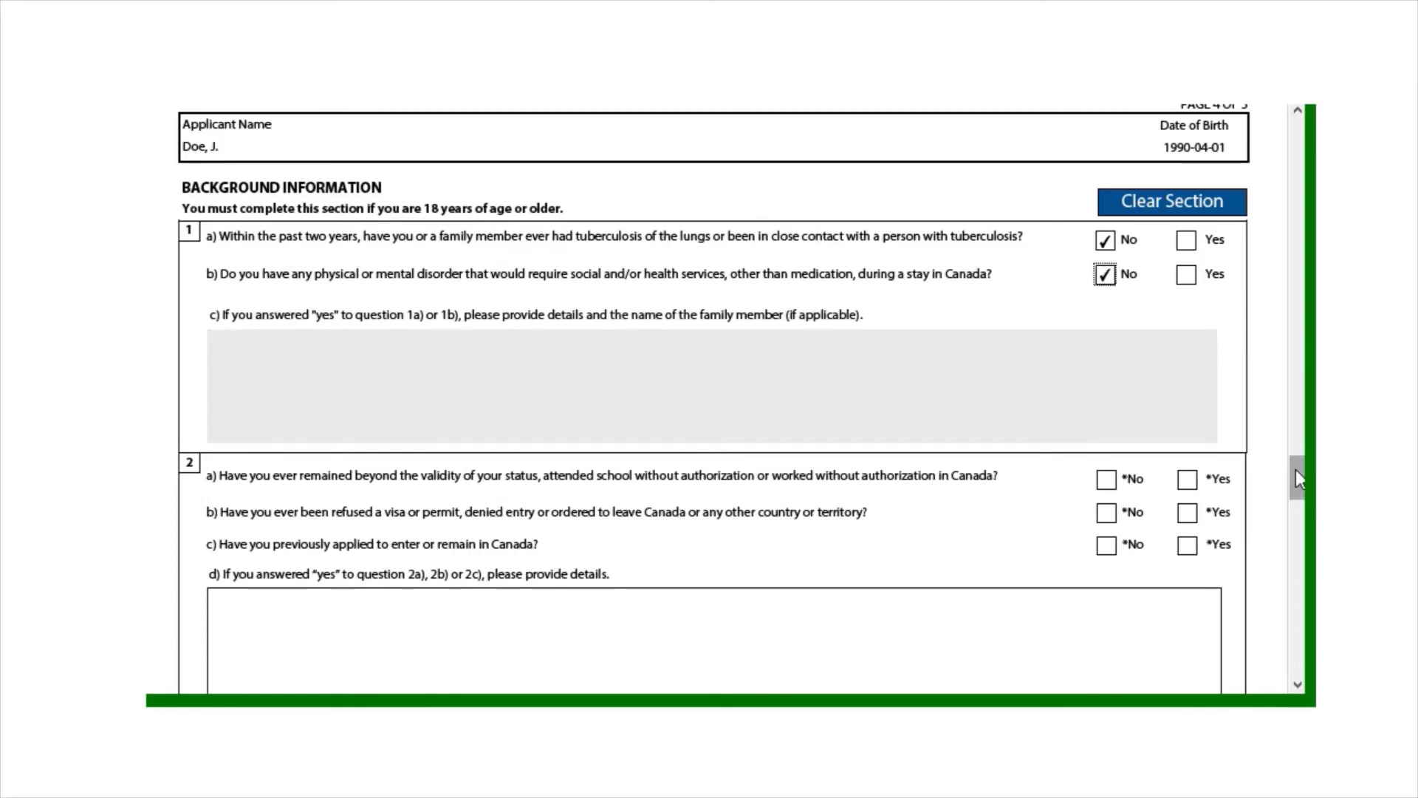
left_click_drag(1295, 470, 1298, 489)
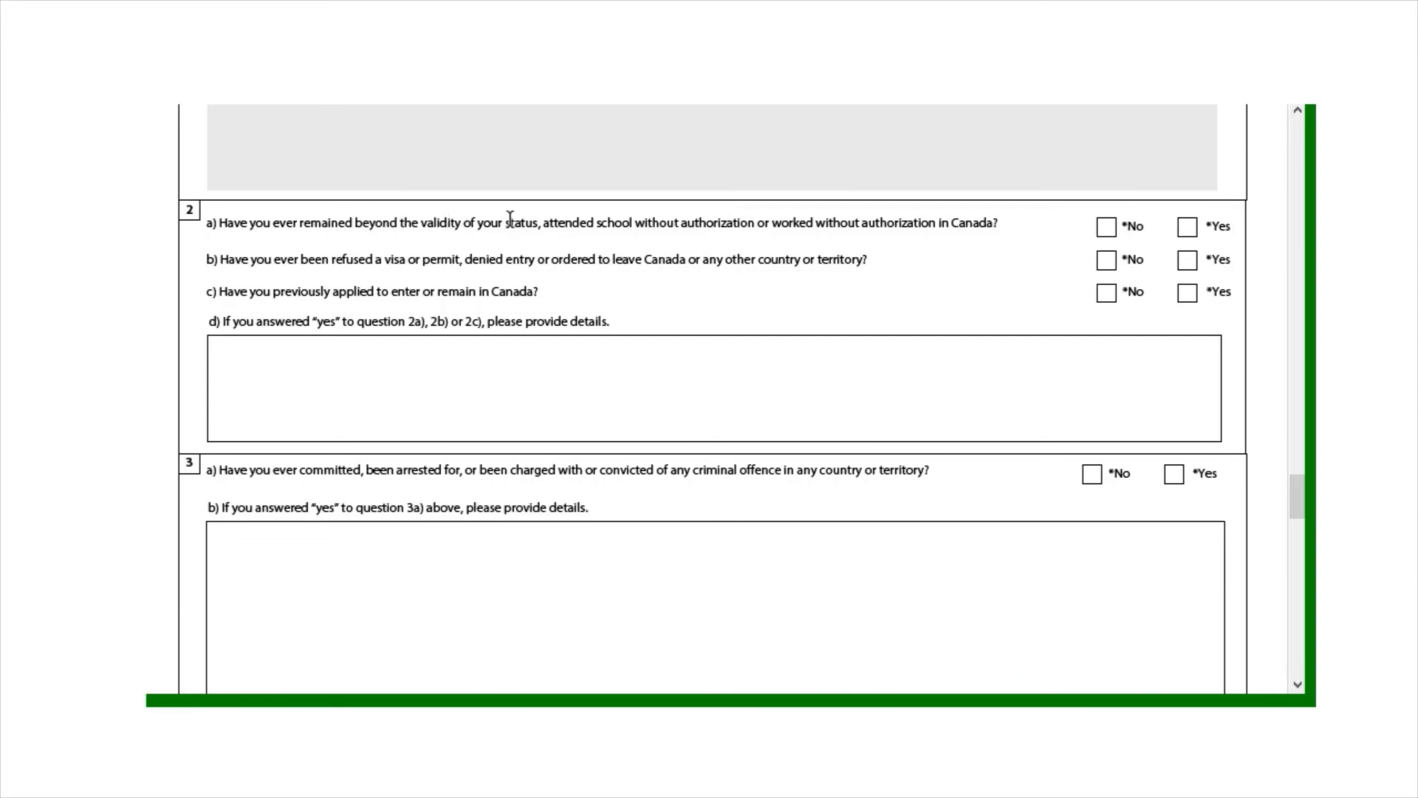
left_click(1108, 235)
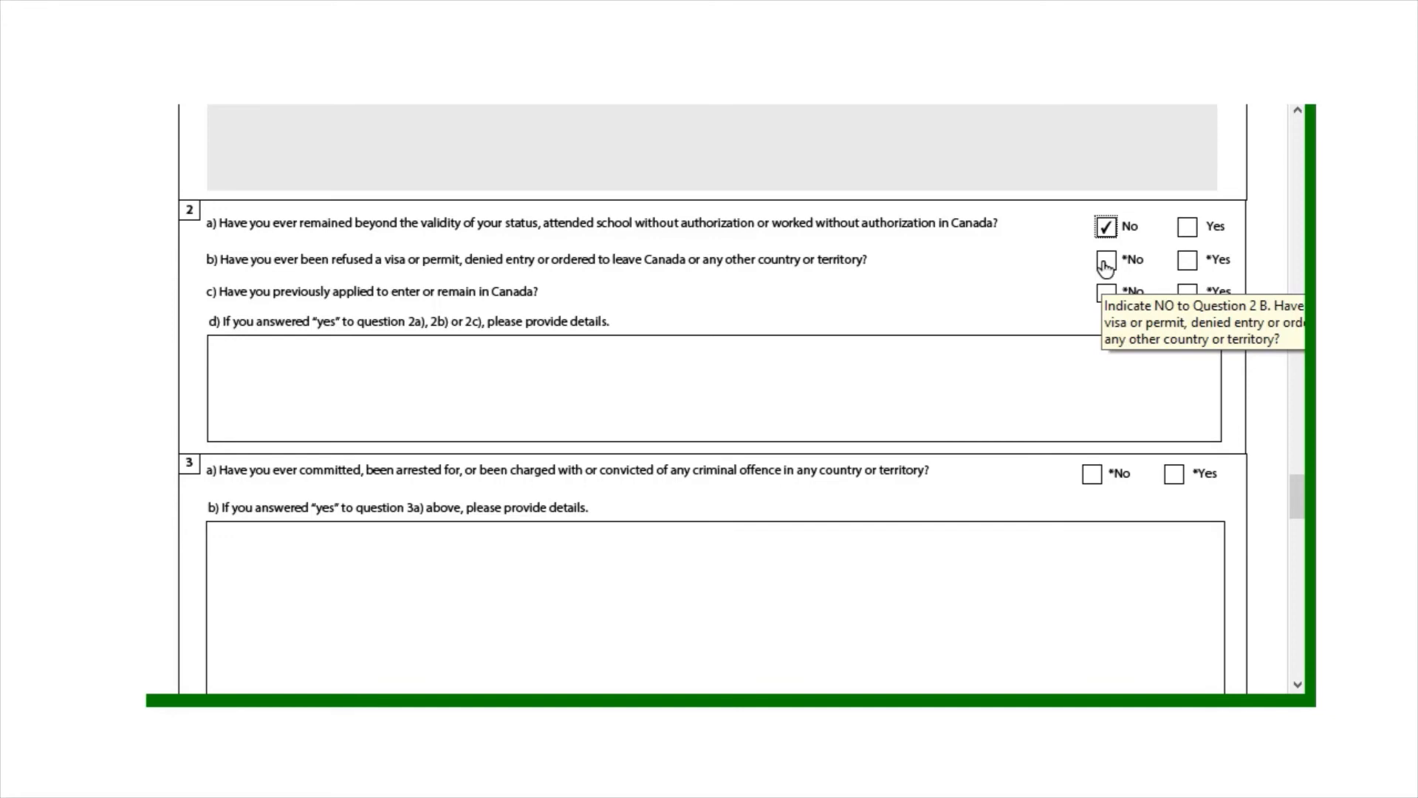
left_click(1106, 263)
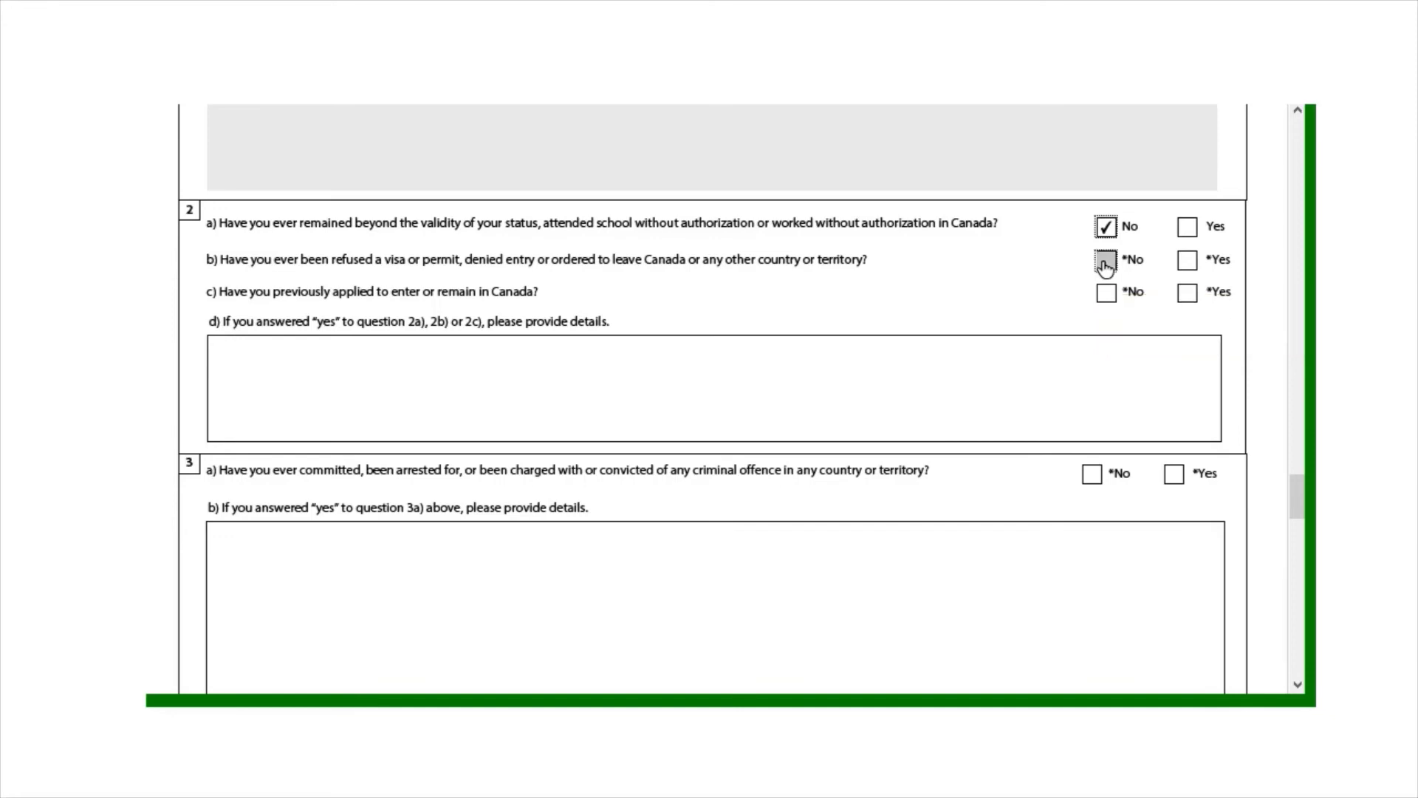
left_click(1186, 262)
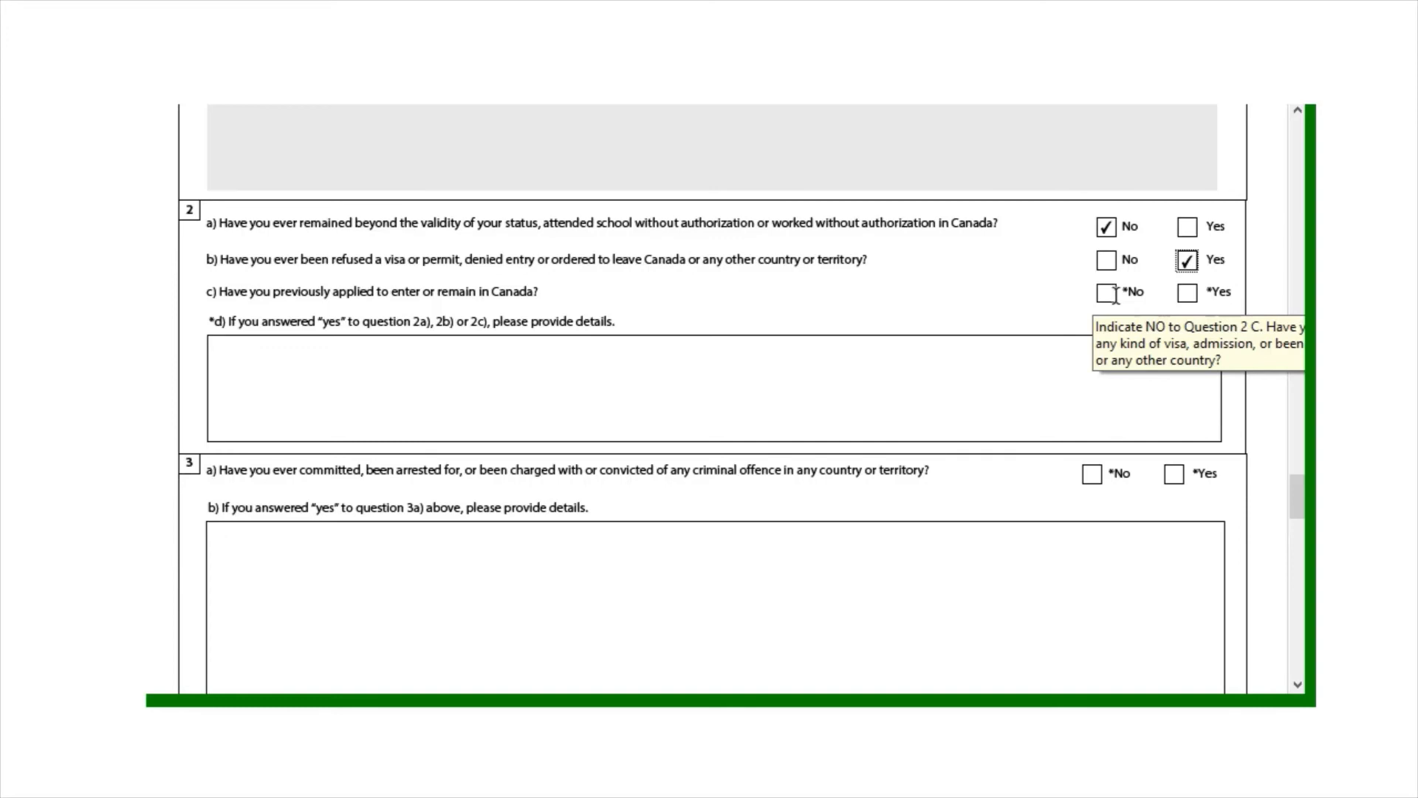
left_click(1184, 296)
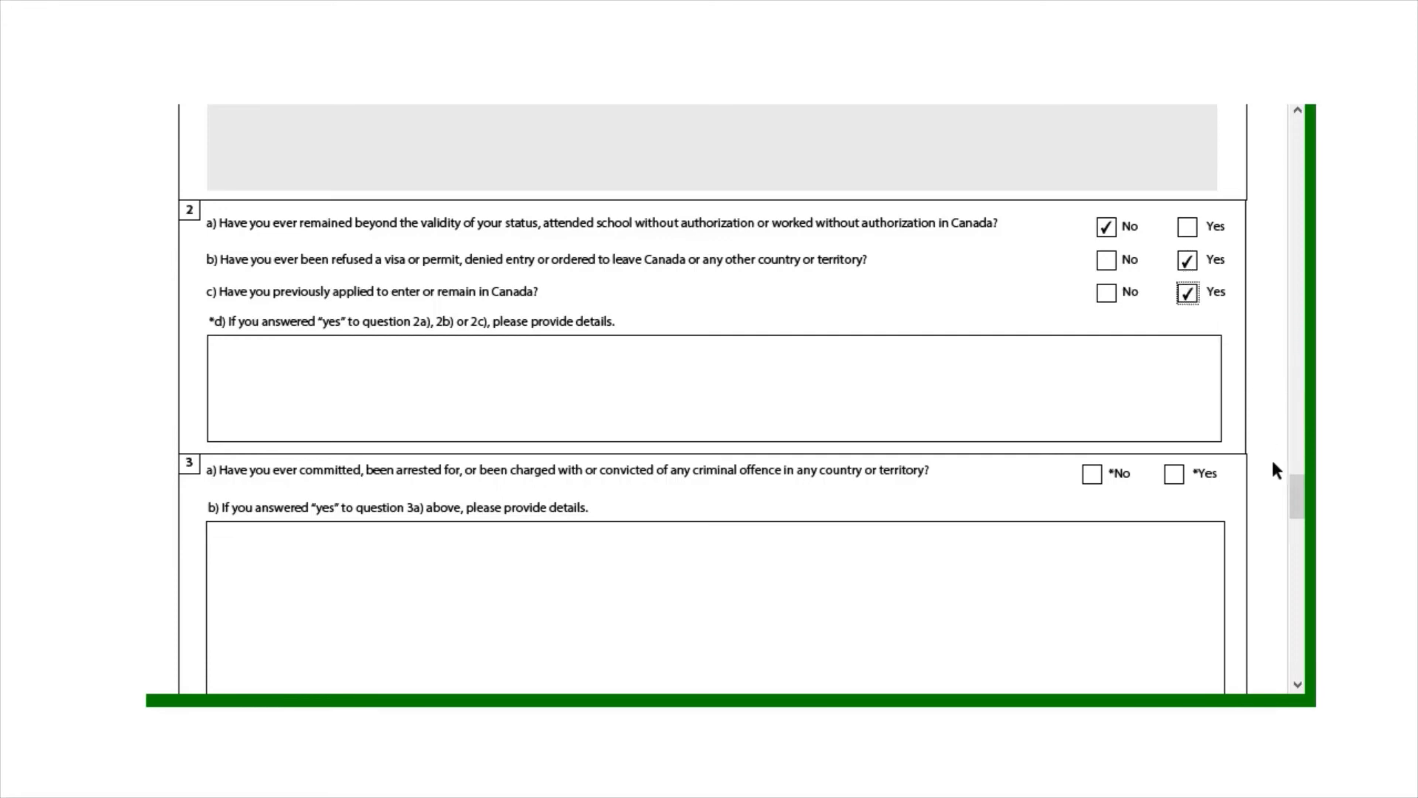
Answer No to criminal offence, Yes to military service, and No to questions 5 and 6
left_click_drag(1294, 499, 1296, 520)
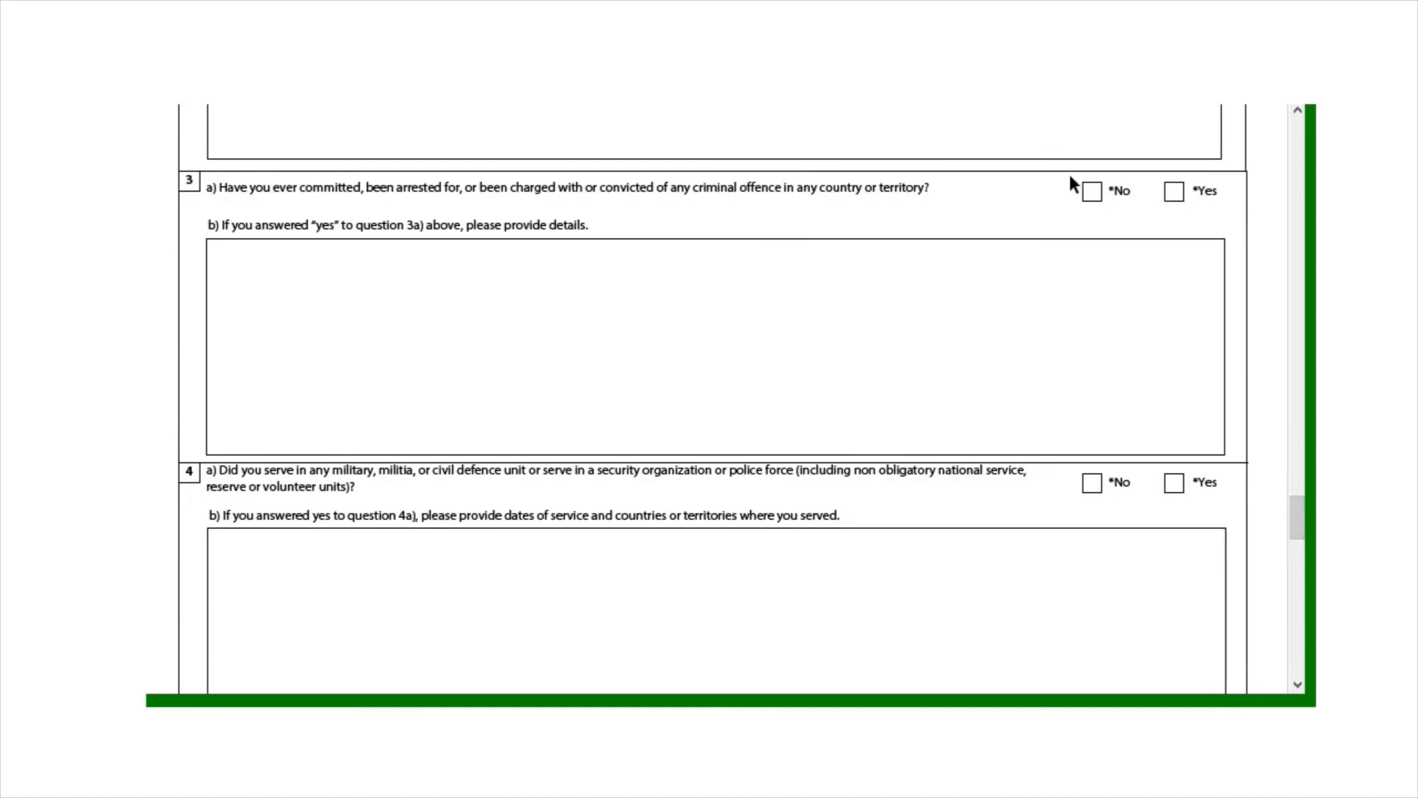
left_click(1092, 193)
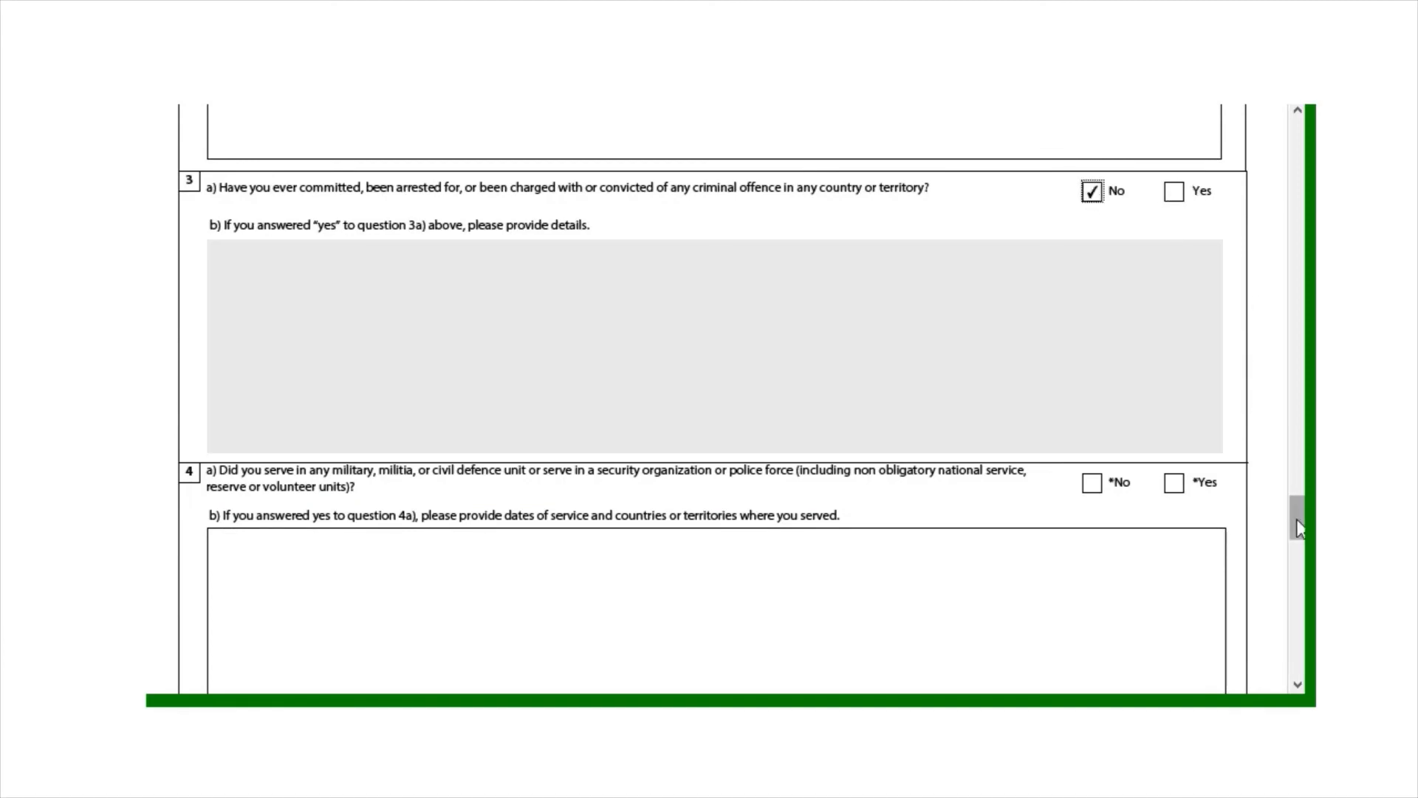
left_click_drag(1297, 525, 1298, 542)
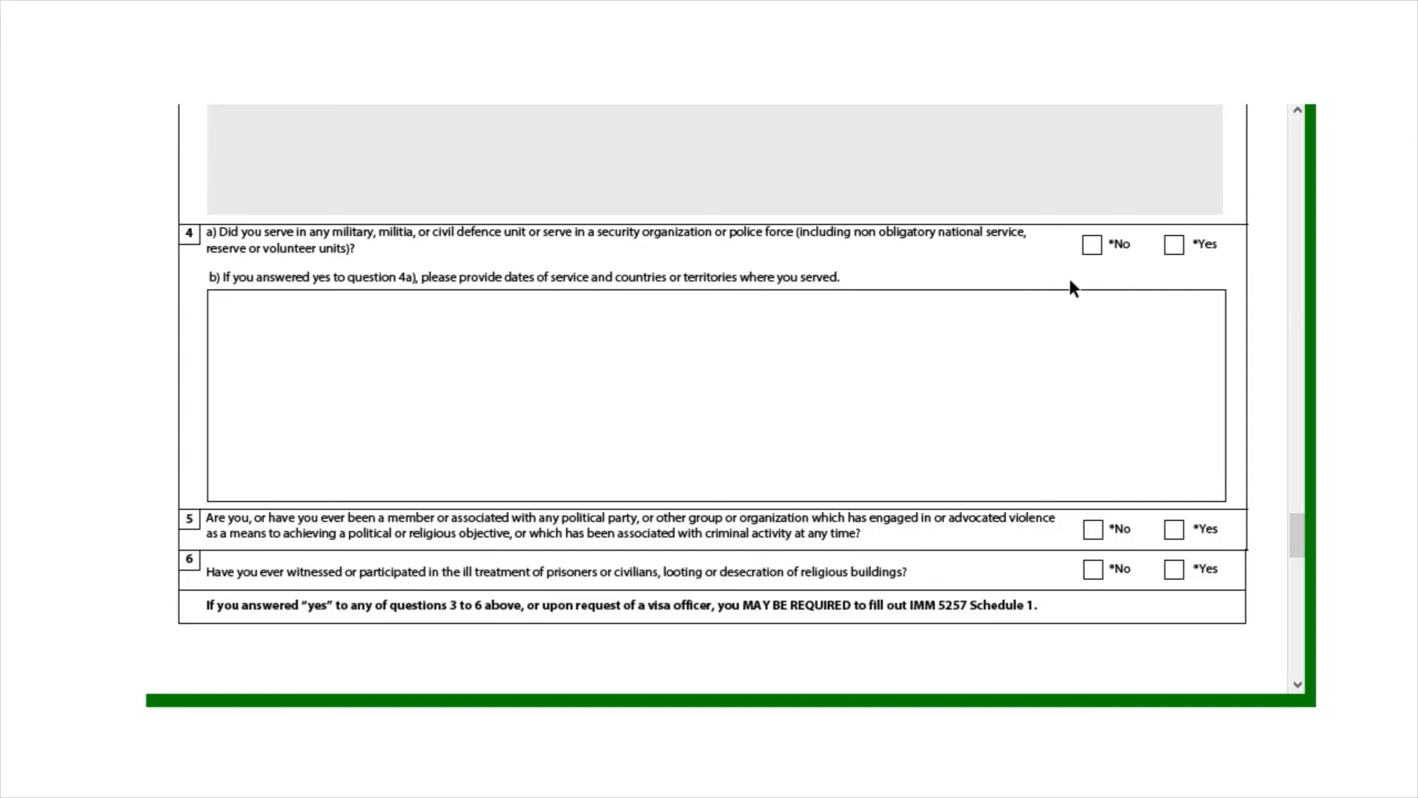
left_click(1169, 253)
scroll(1294, 524, "down", 1)
left_click(287, 288)
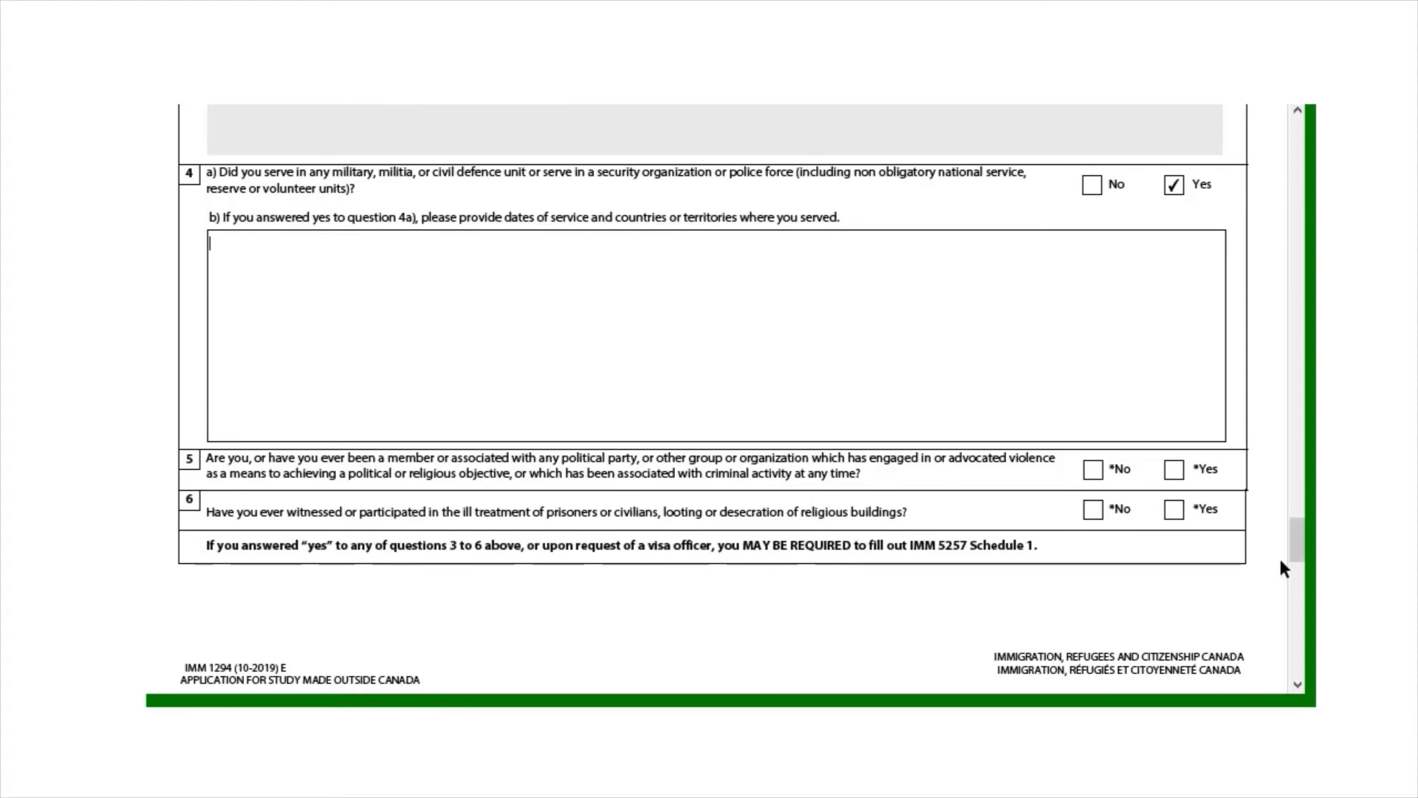
left_click_drag(1291, 537, 1292, 550)
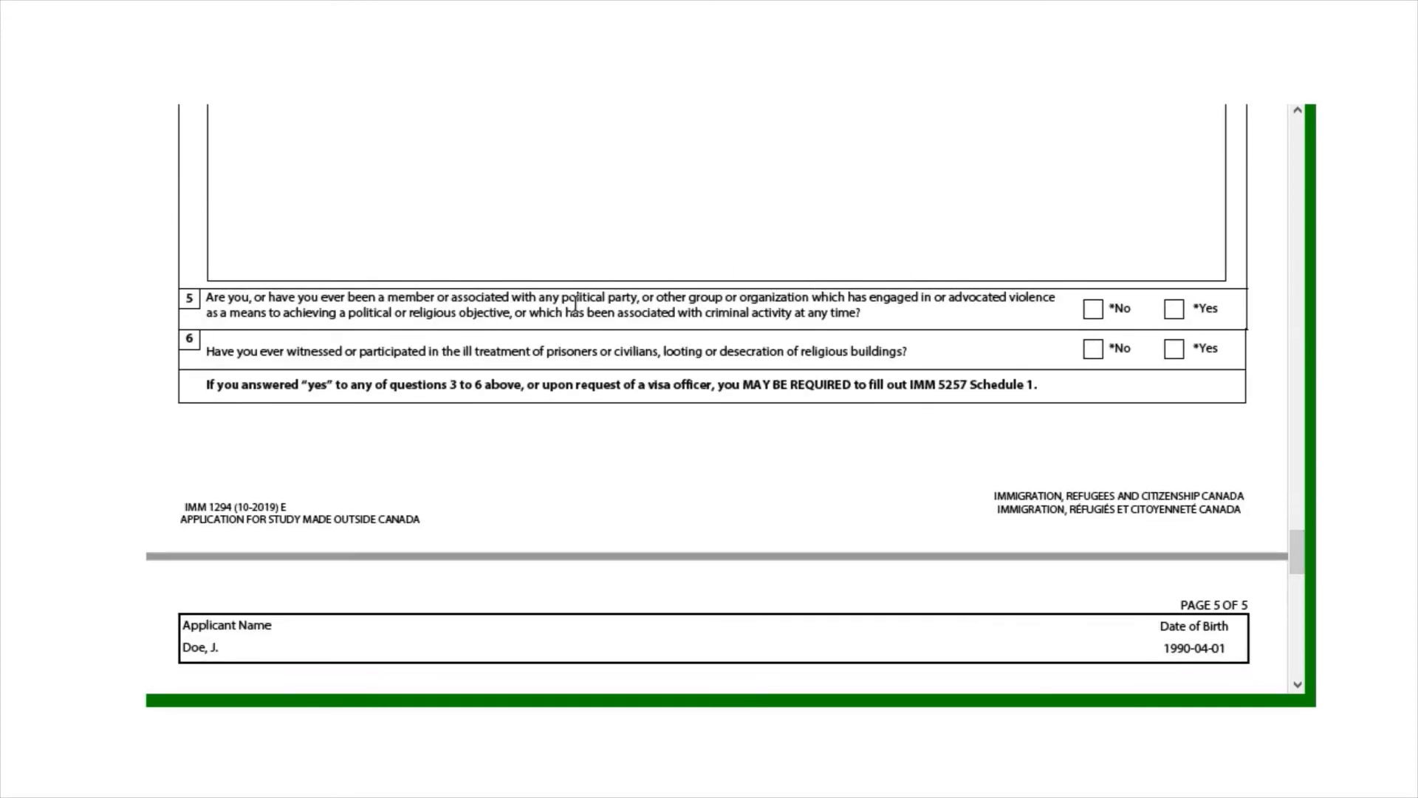
left_click(1095, 314)
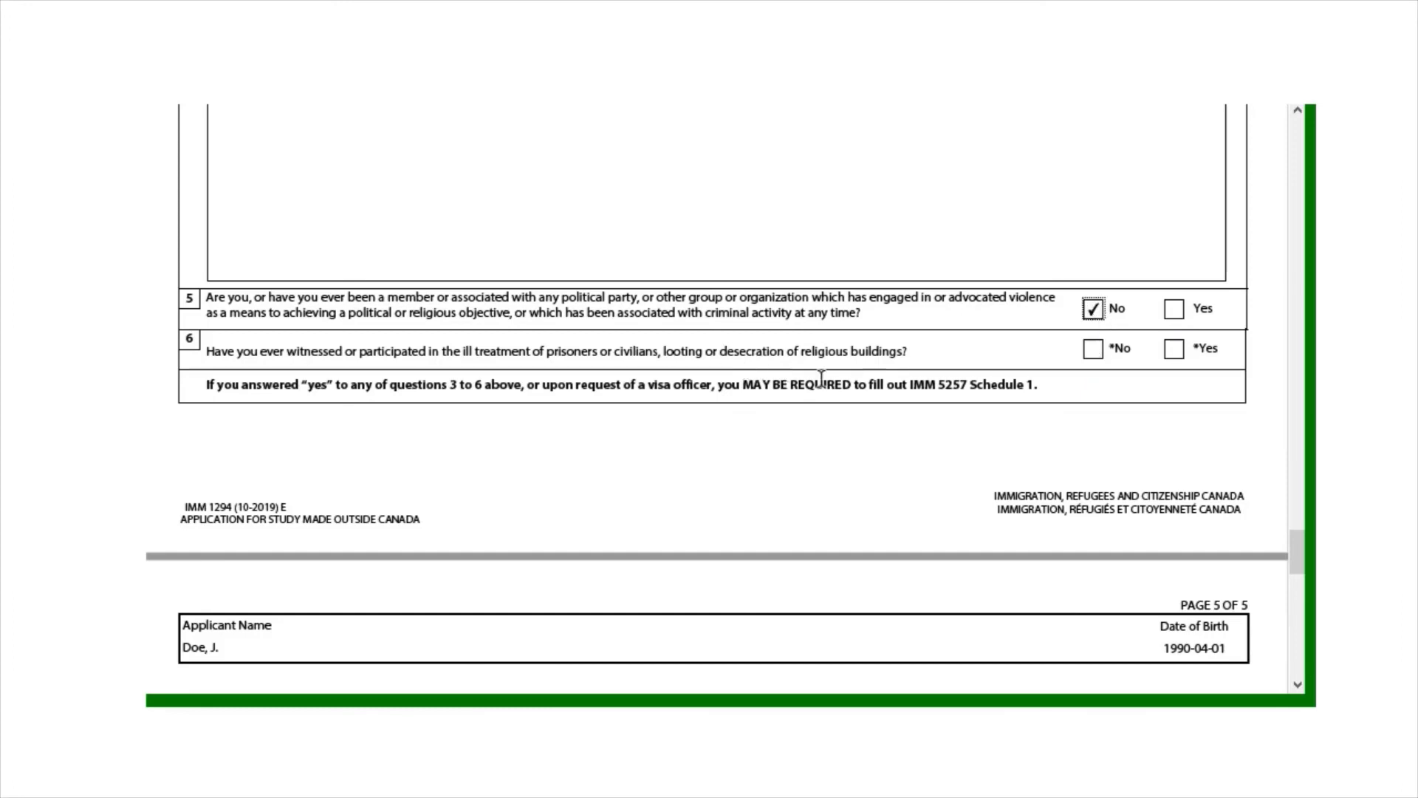
left_click(1093, 351)
Answer Yes to consent to future contact, leaving the applicant signature field empty
left_click_drag(1297, 561, 1298, 602)
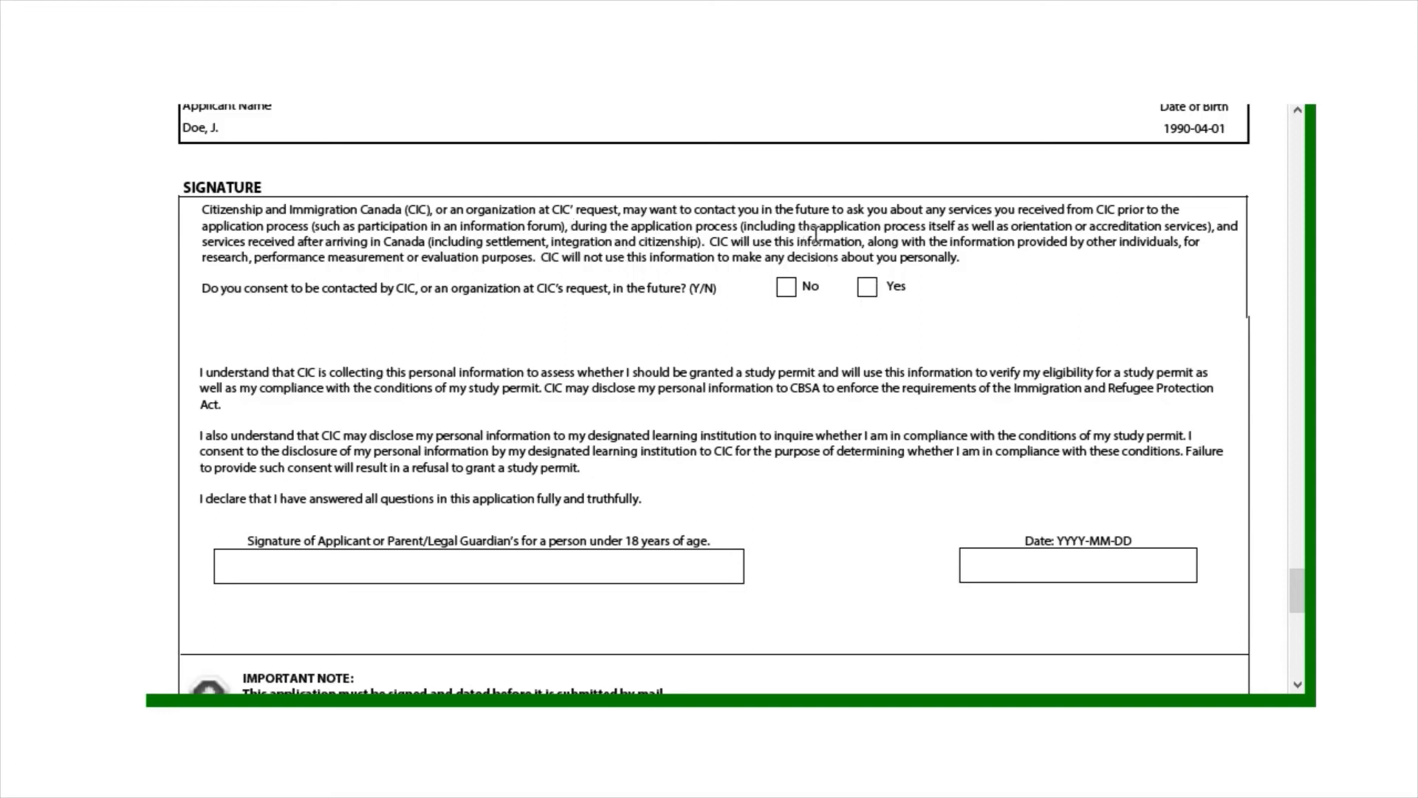
mouse_move(960, 224)
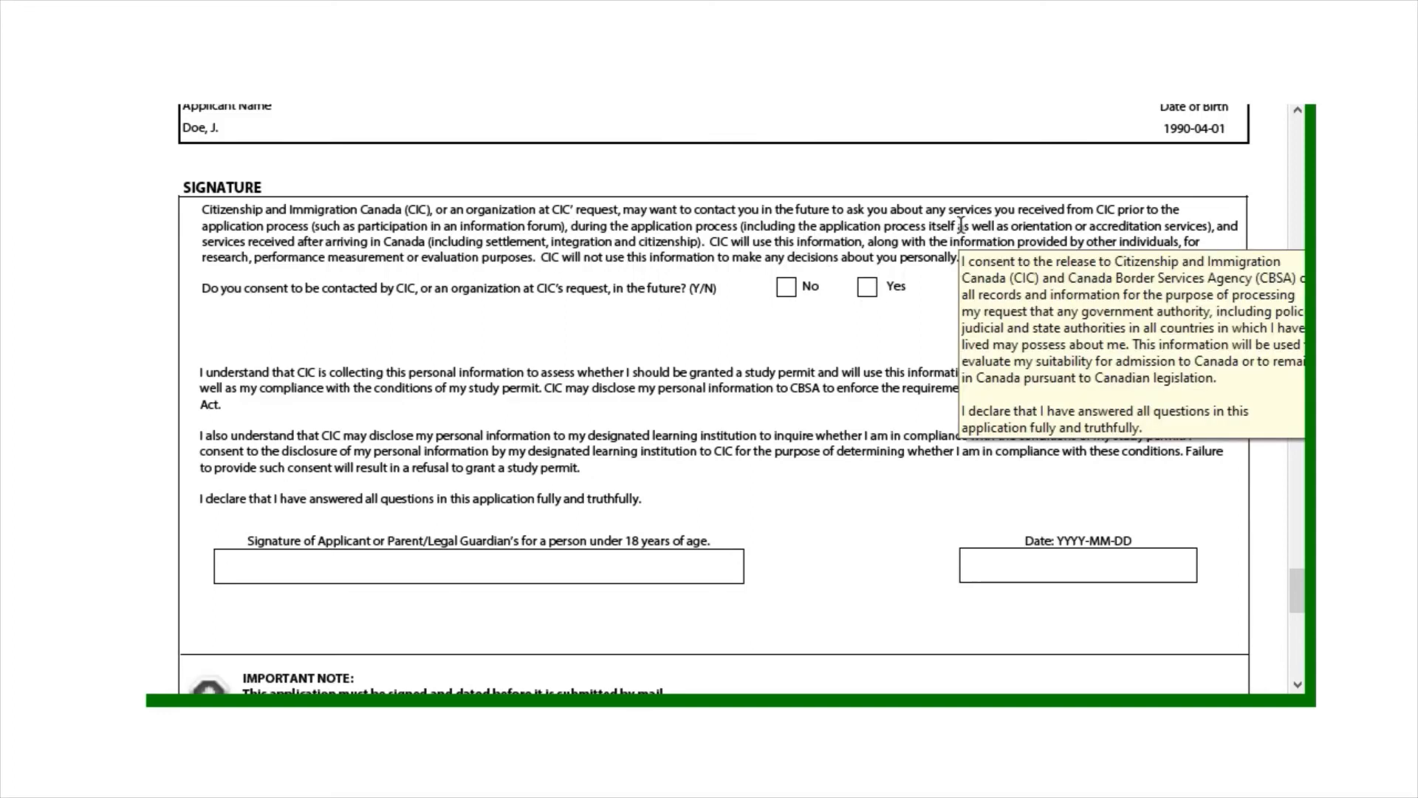
left_click(869, 295)
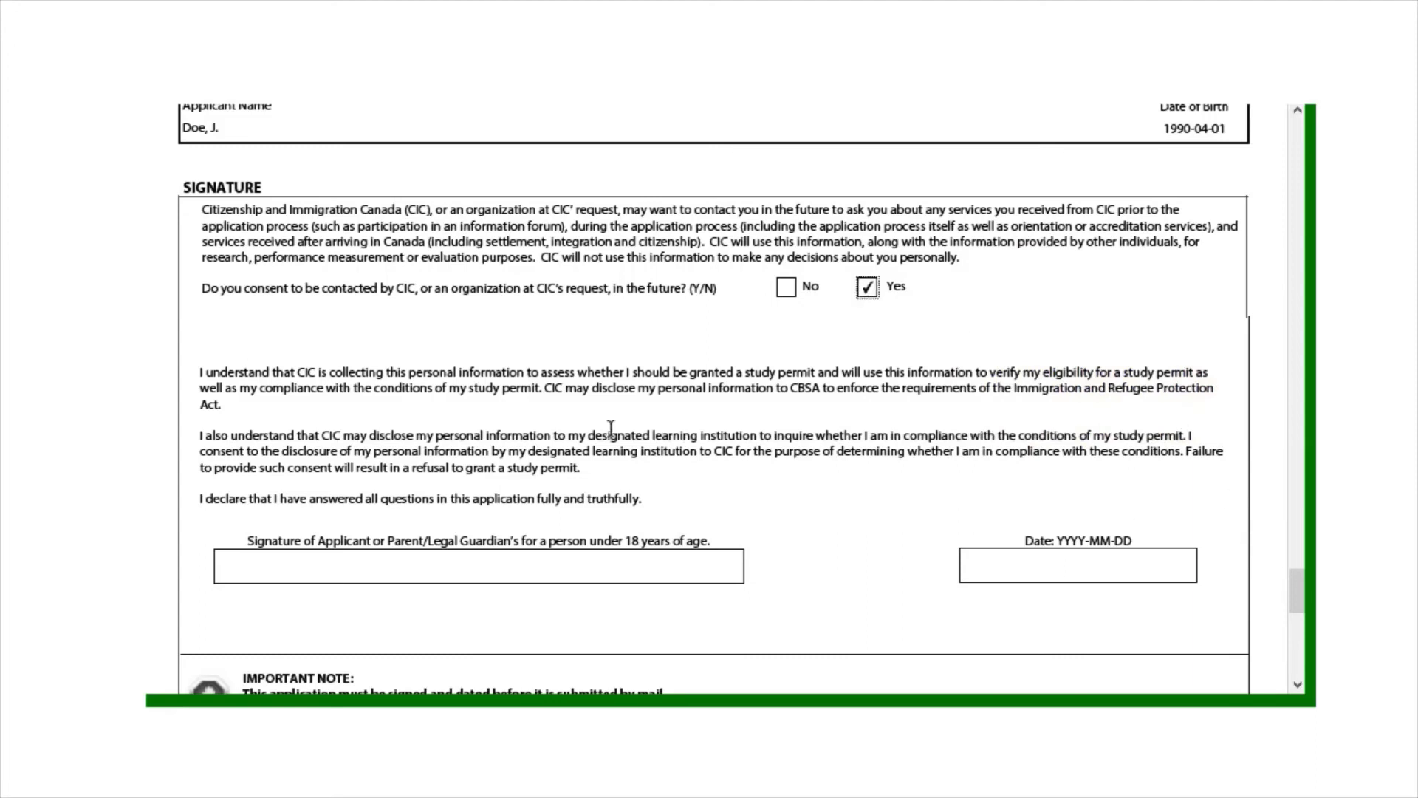
left_click(489, 561)
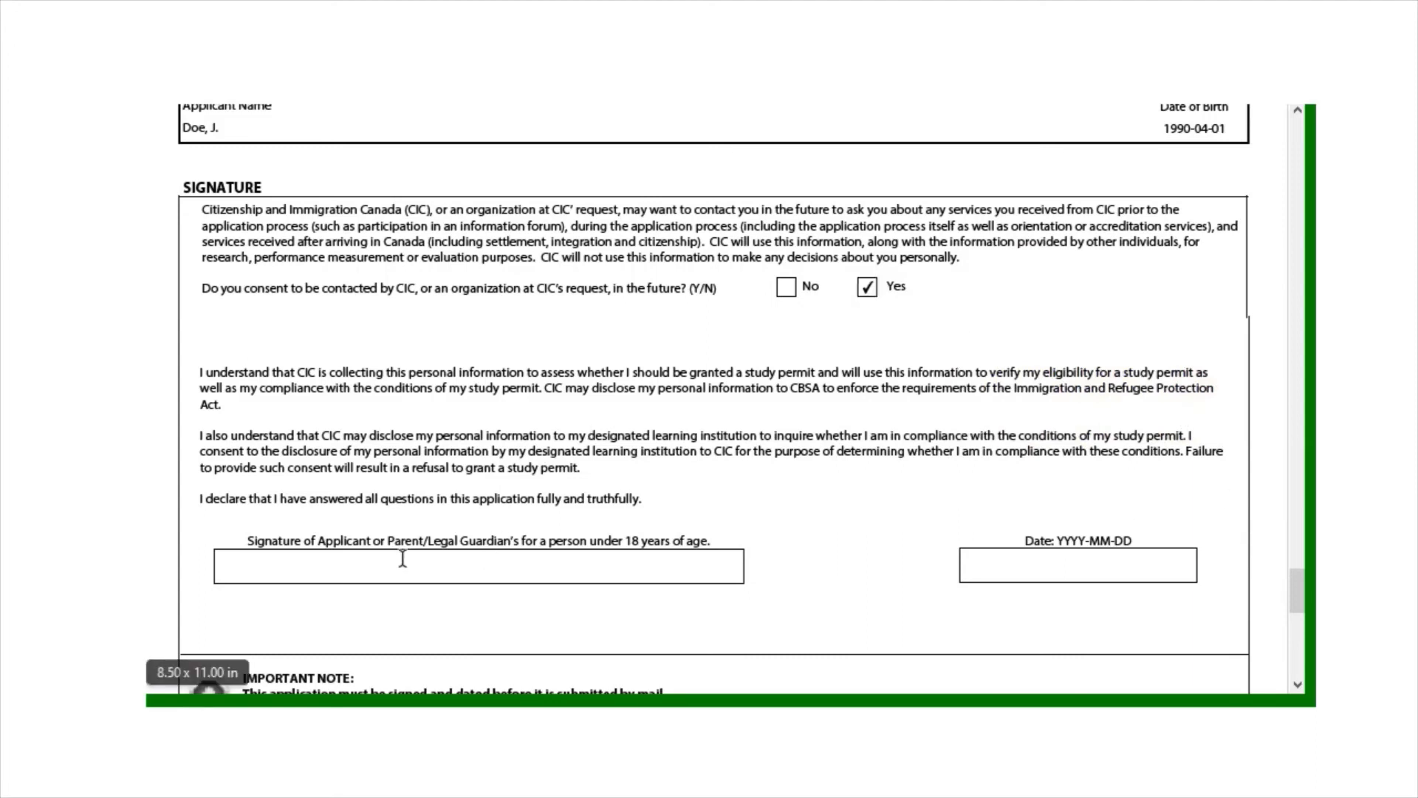
type("h")
key("BackSpace")
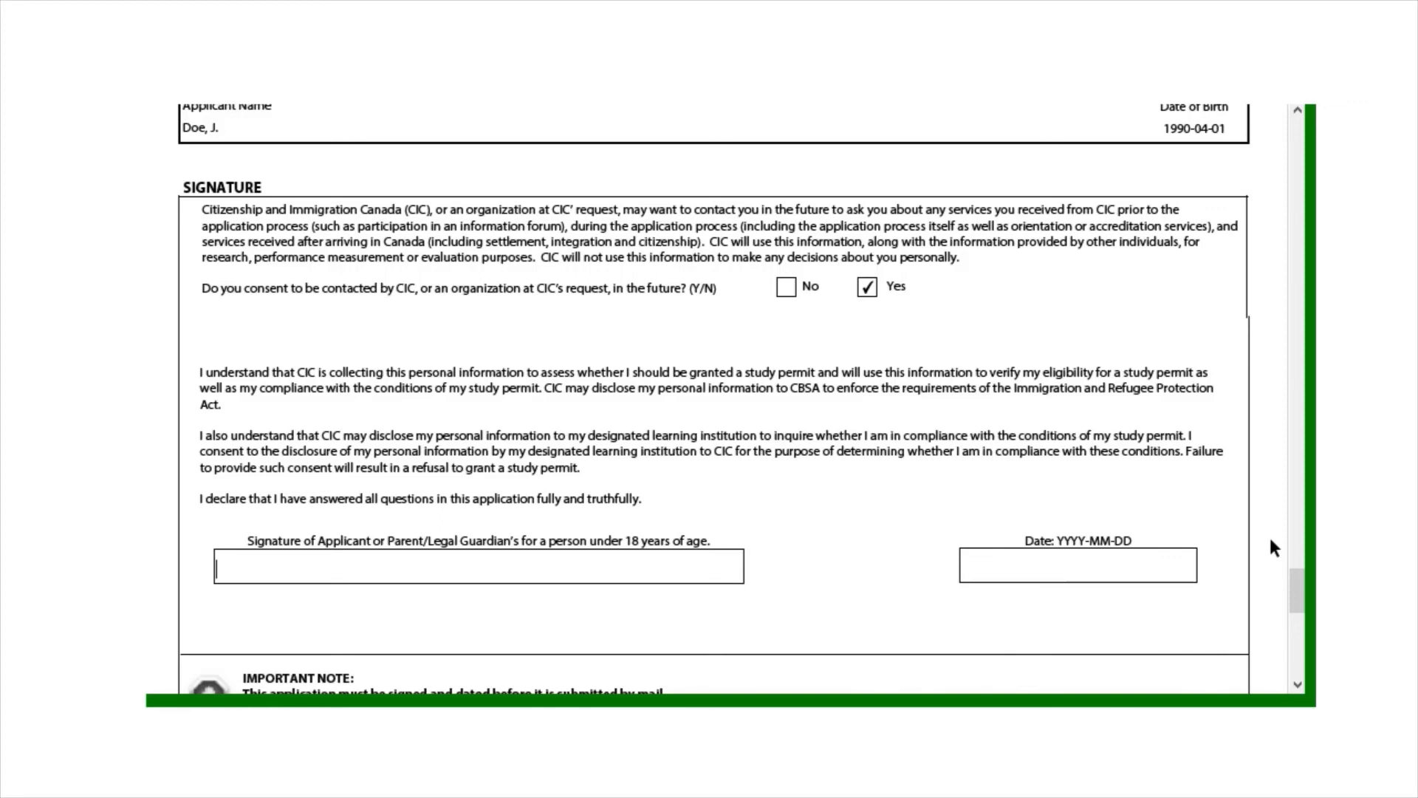
Set the signature date to 2022-05-04 from the calendar
left_click(1077, 573)
left_click(1210, 566)
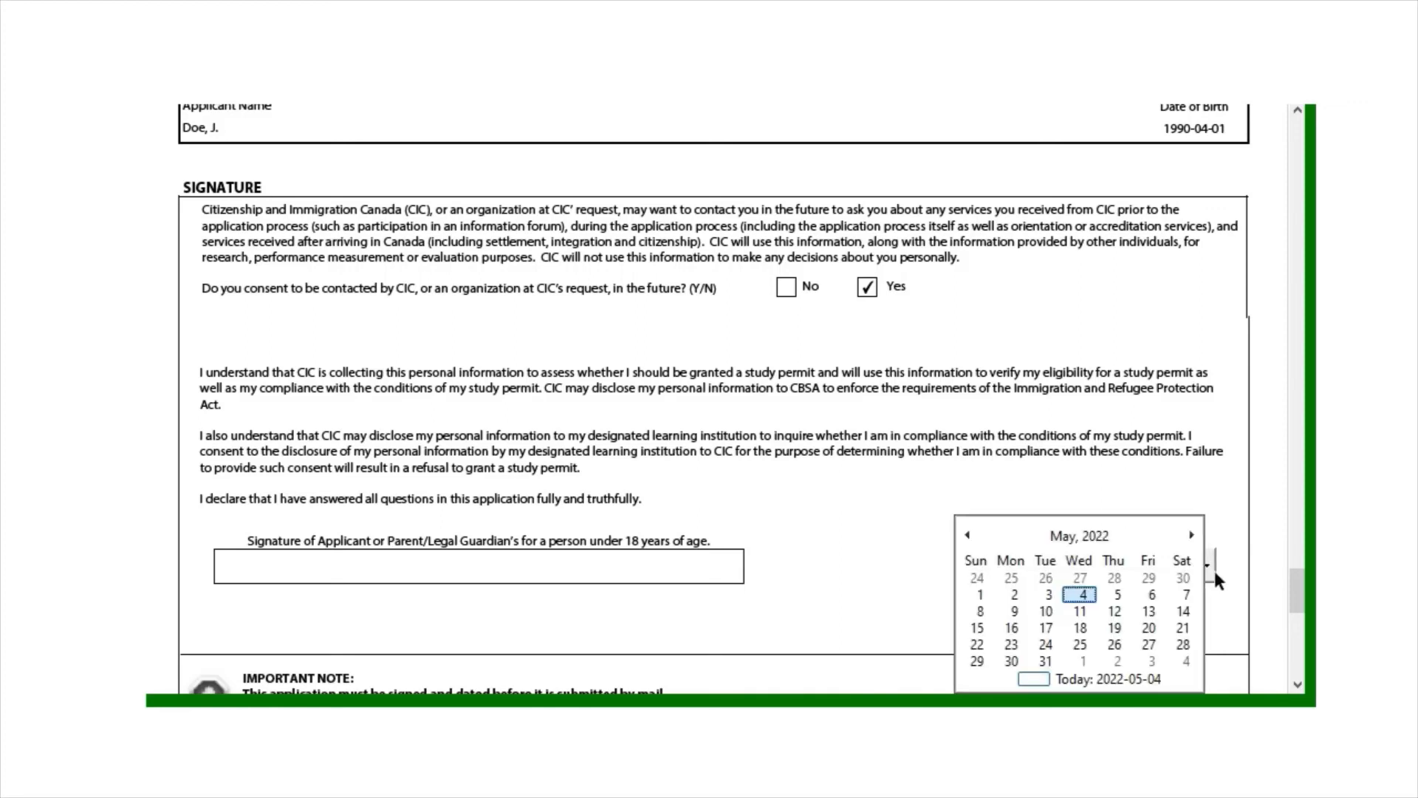
left_click(1079, 595)
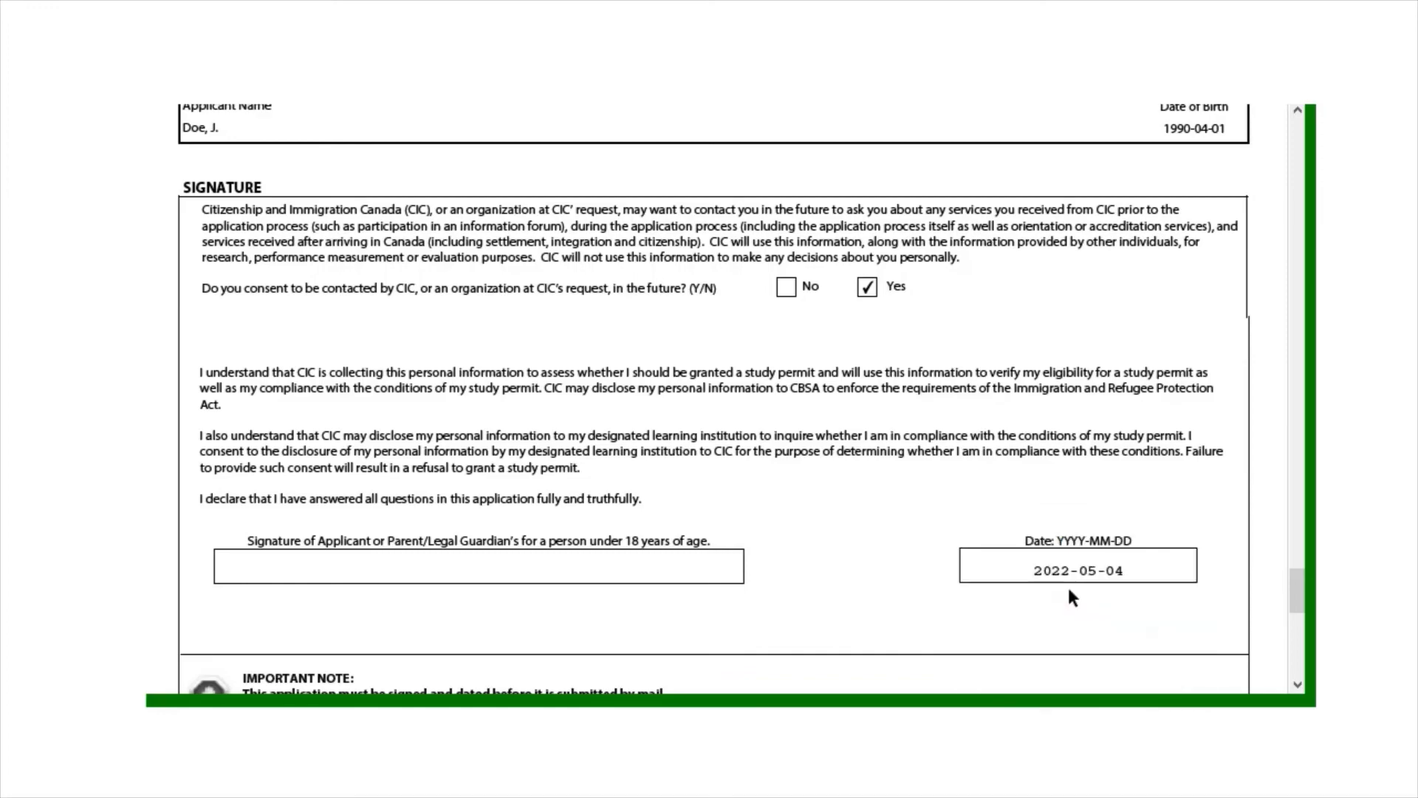
Run Validate and dismiss the error flagging question 8 on previous countries of residence
left_click_drag(1300, 606, 1291, 654)
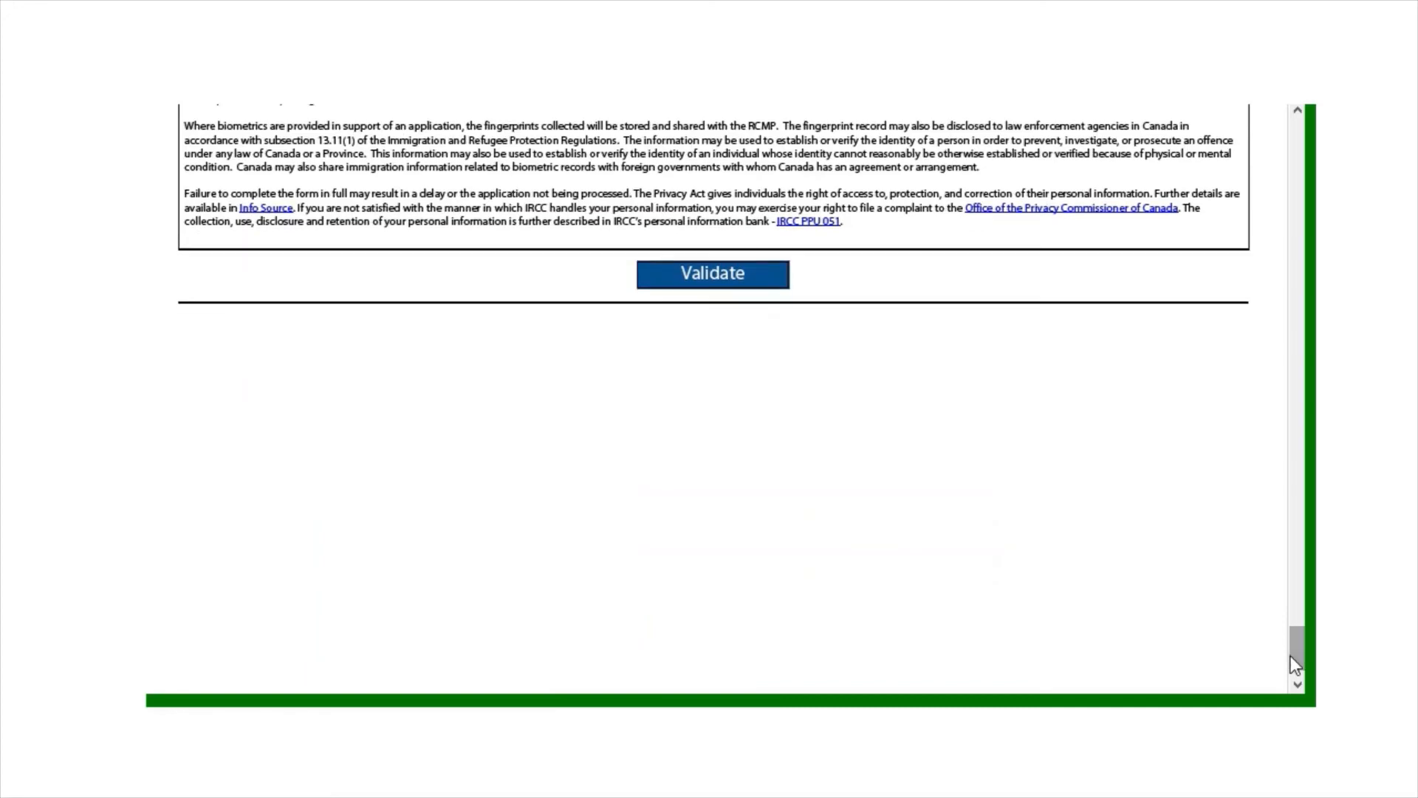
left_click(695, 276)
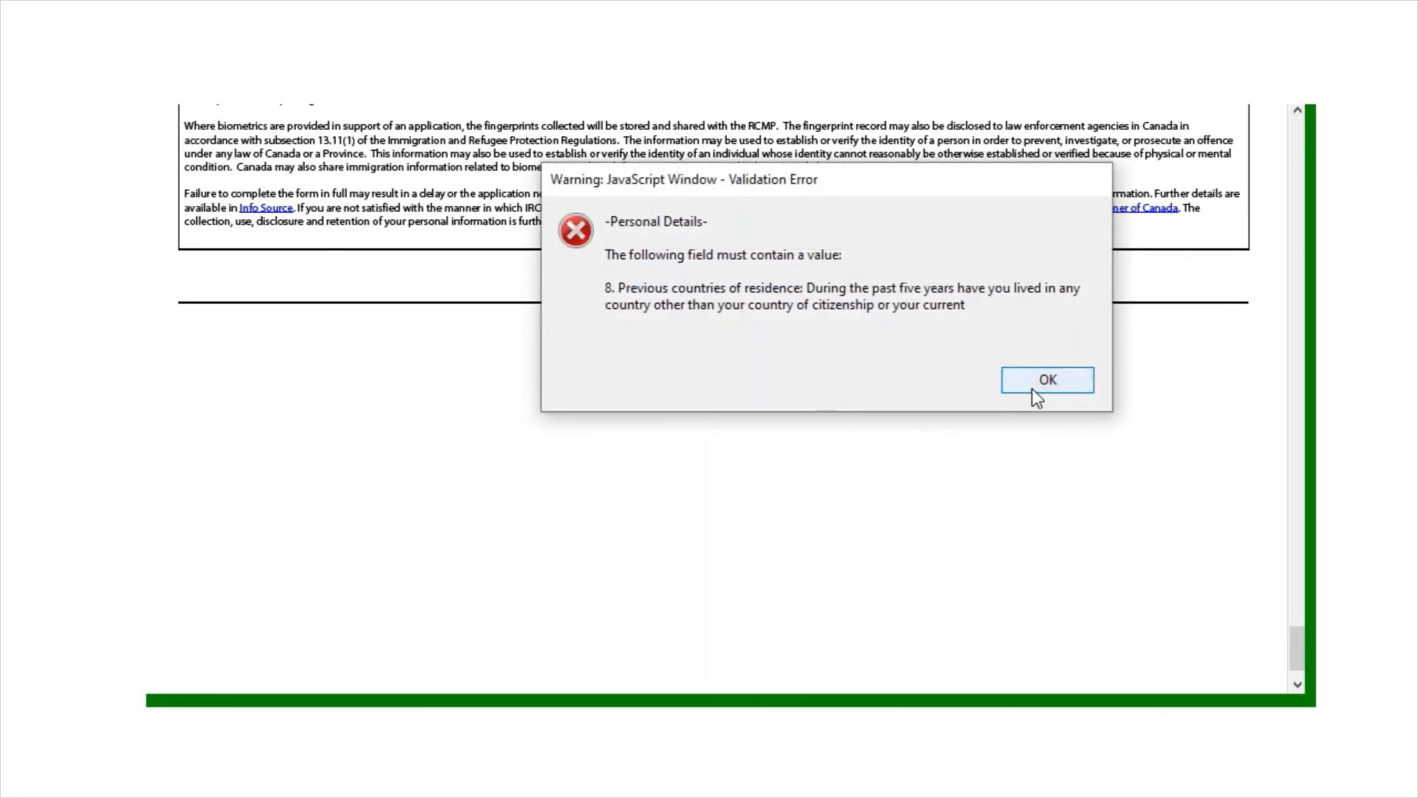
left_click(1032, 387)
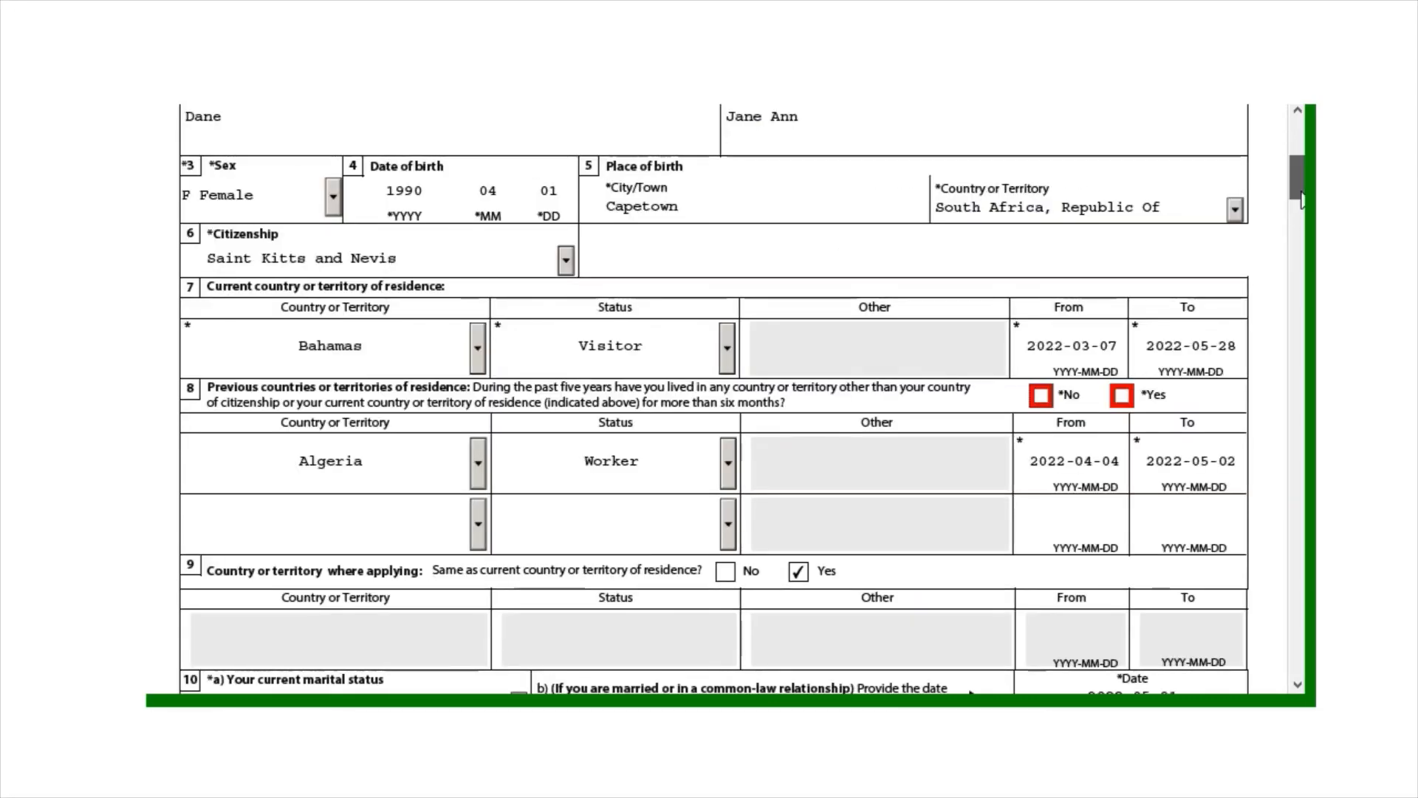
left_click_drag(1294, 194, 1259, 686)
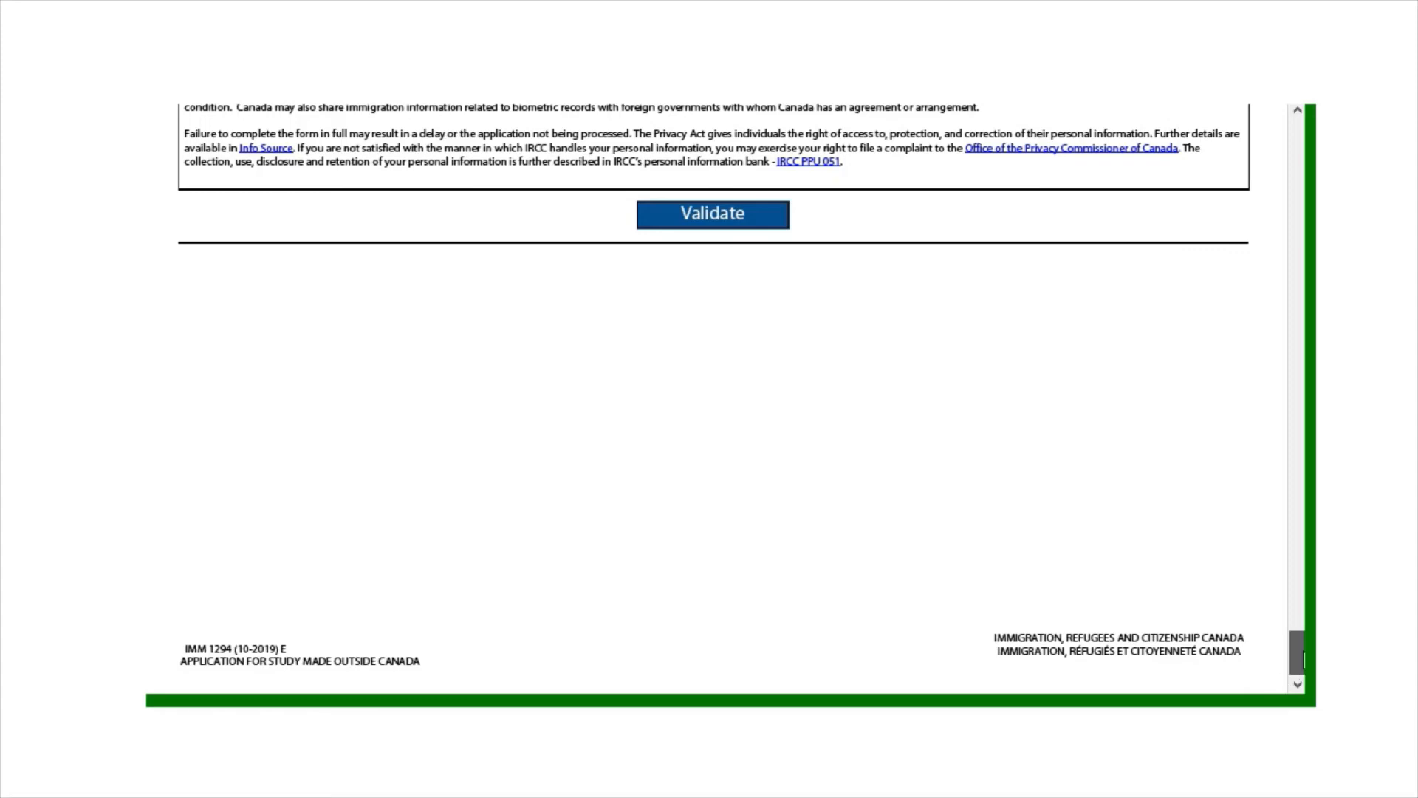
left_click_drag(1296, 656, 1248, 134)
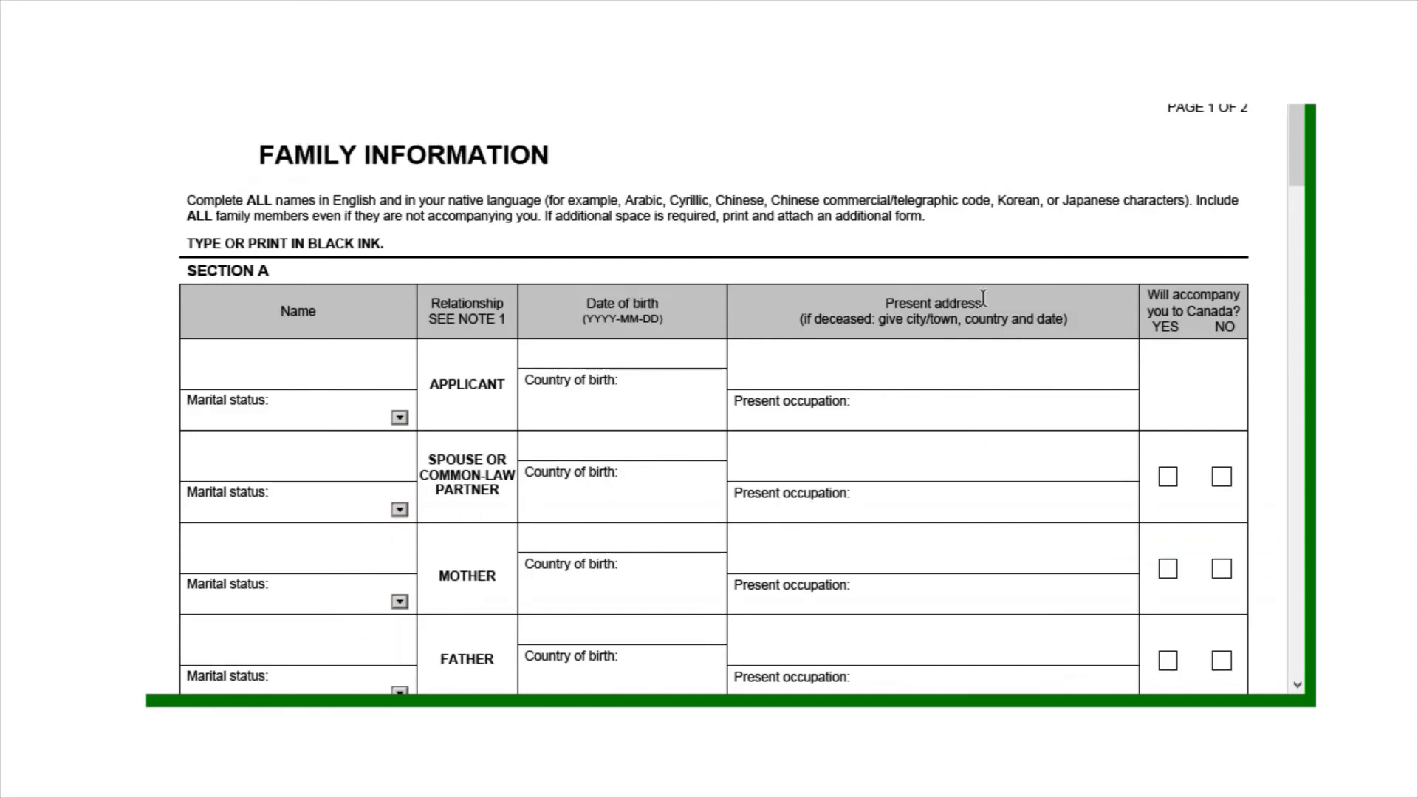
left_click_drag(1301, 145, 1303, 168)
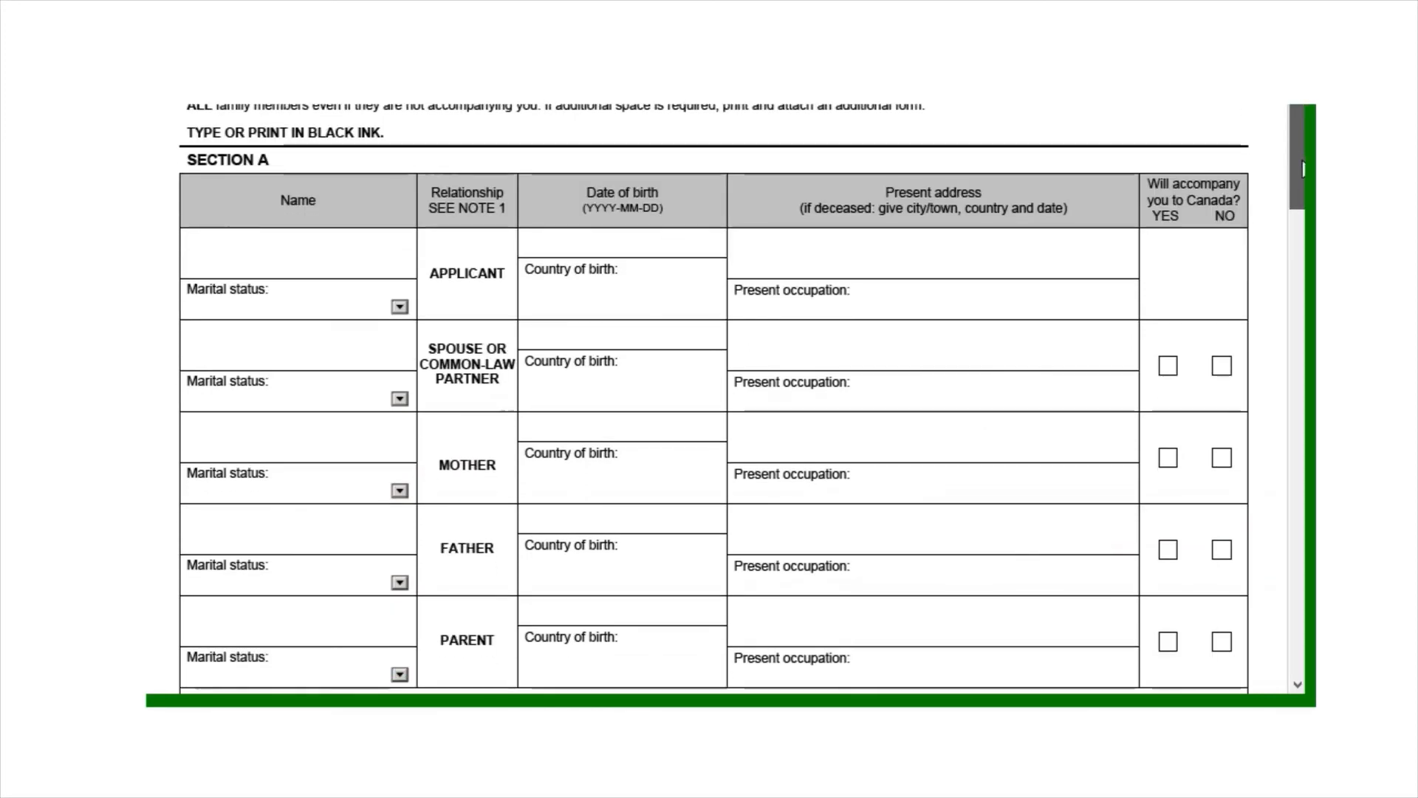